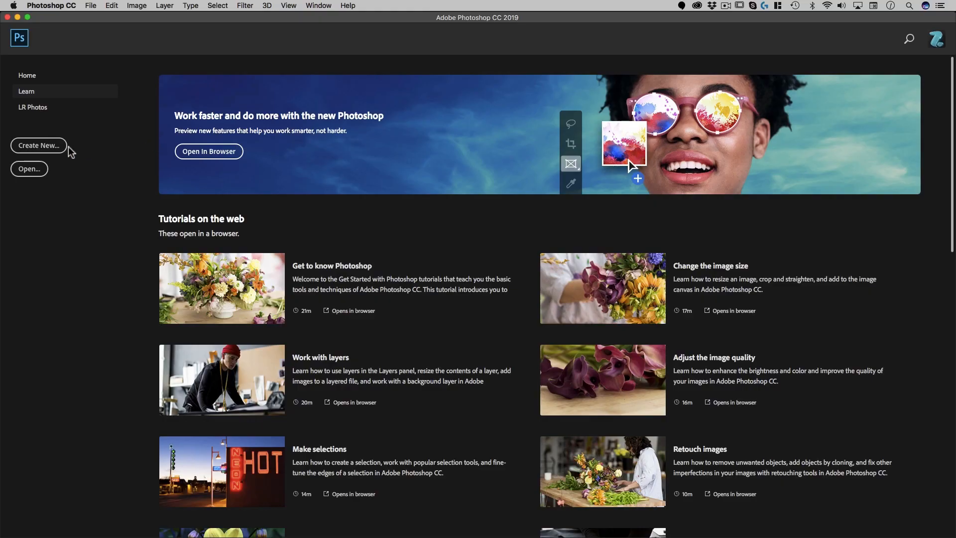
# Create a new document named homepage, 1280 pixels wide and 3720 pixels high.
pyautogui.click(64, 146)
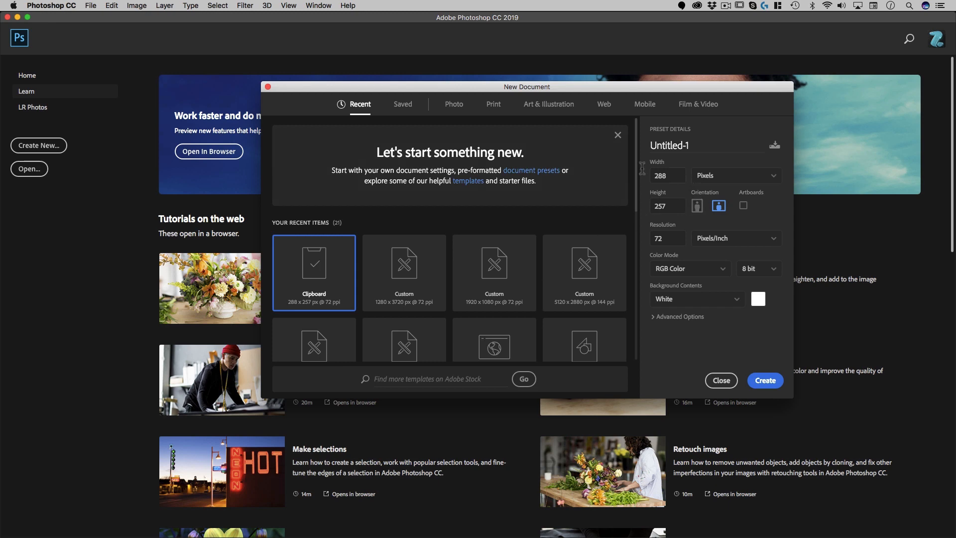
pyautogui.doubleClick(698, 144)
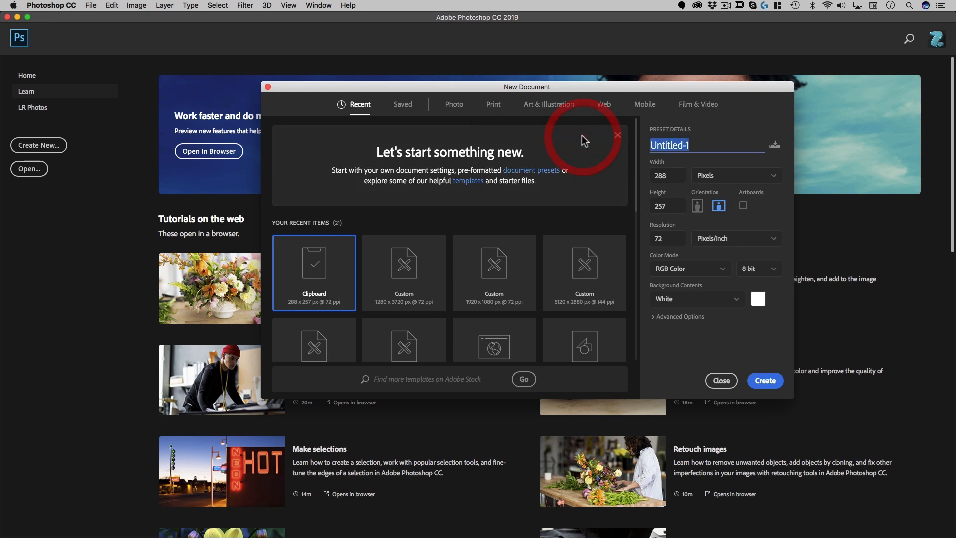
pyautogui.write('homepage')
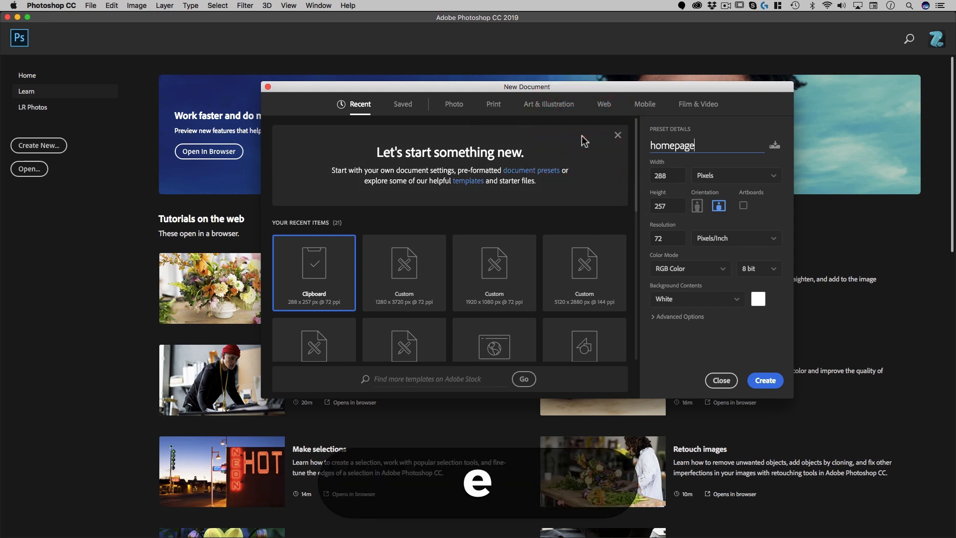
pyautogui.doubleClick(653, 175)
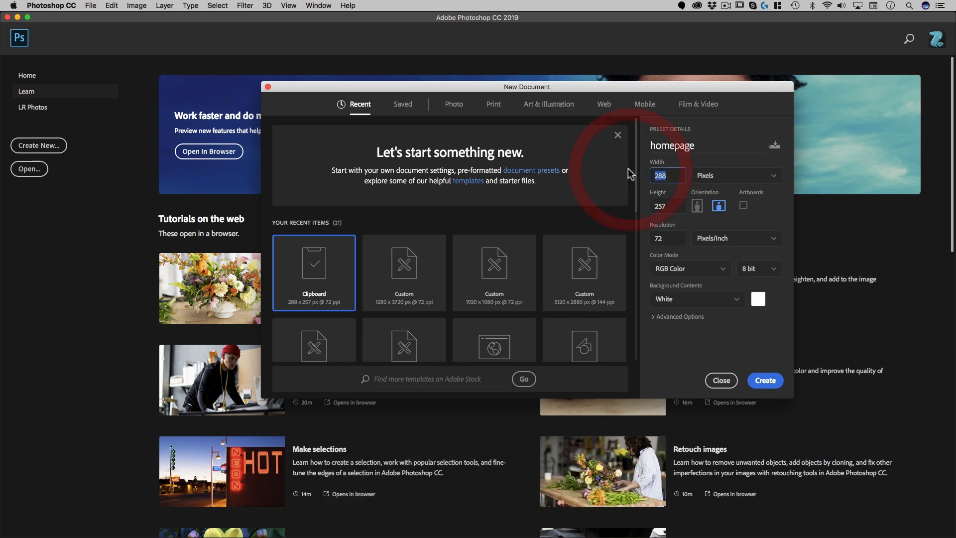
pyautogui.write('1280')
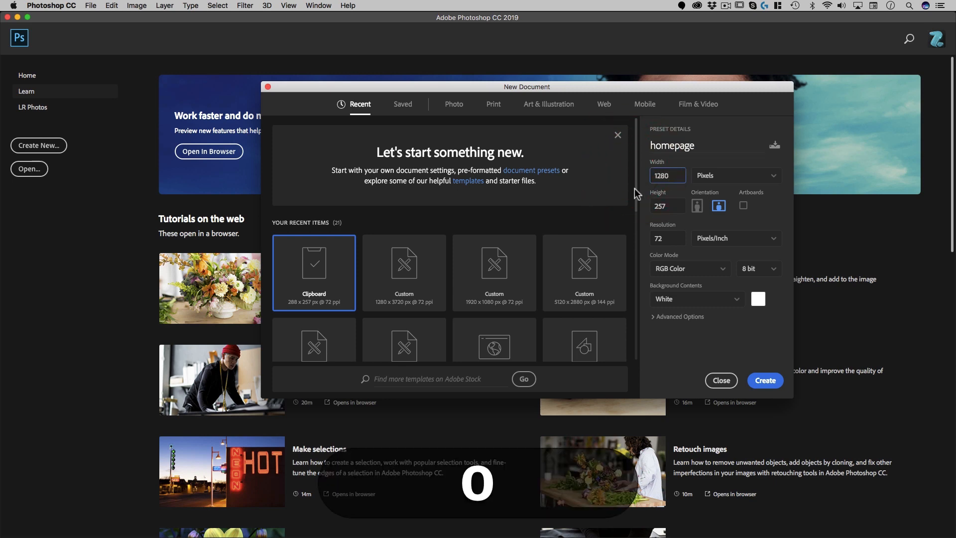
pyautogui.doubleClick(668, 205)
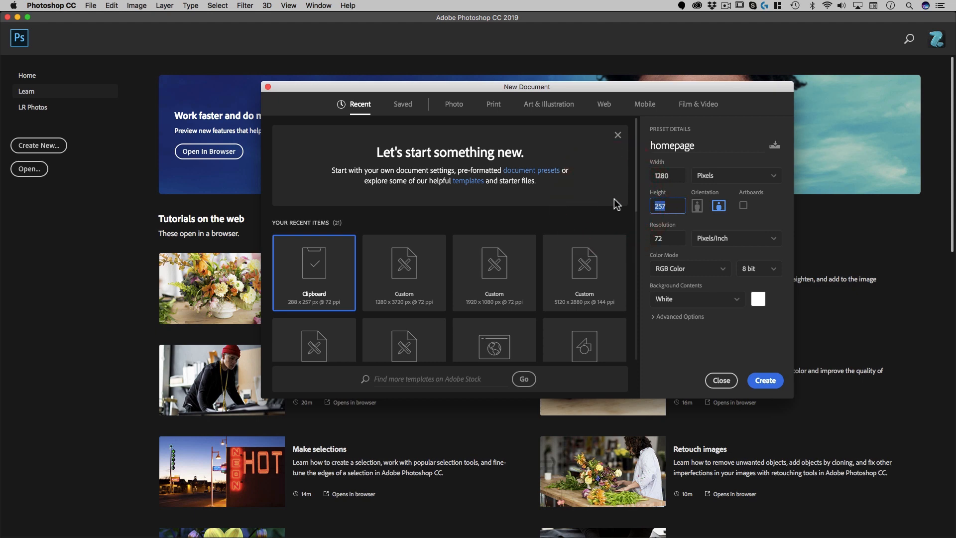
pyautogui.write('3720')
pyautogui.click(765, 379)
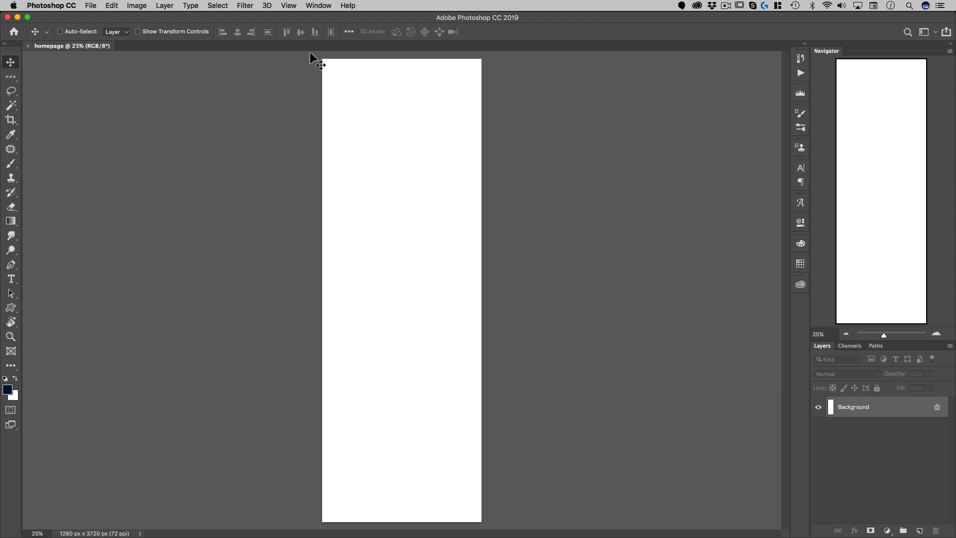
# Start a new guide layout from the Default preset, with 4 columns and the column gutter value removed.
pyautogui.click(317, 9)
pyautogui.moveTo(293, 6)
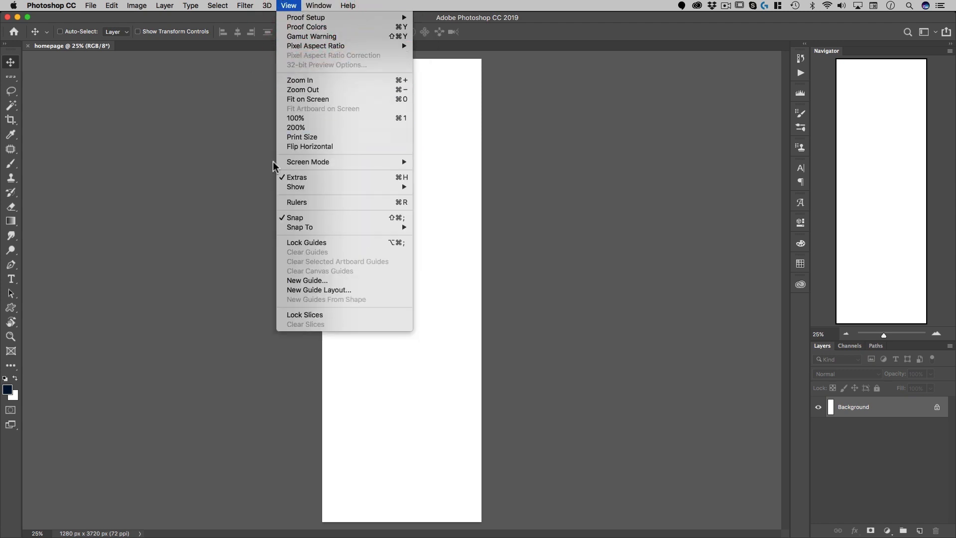
pyautogui.click(319, 293)
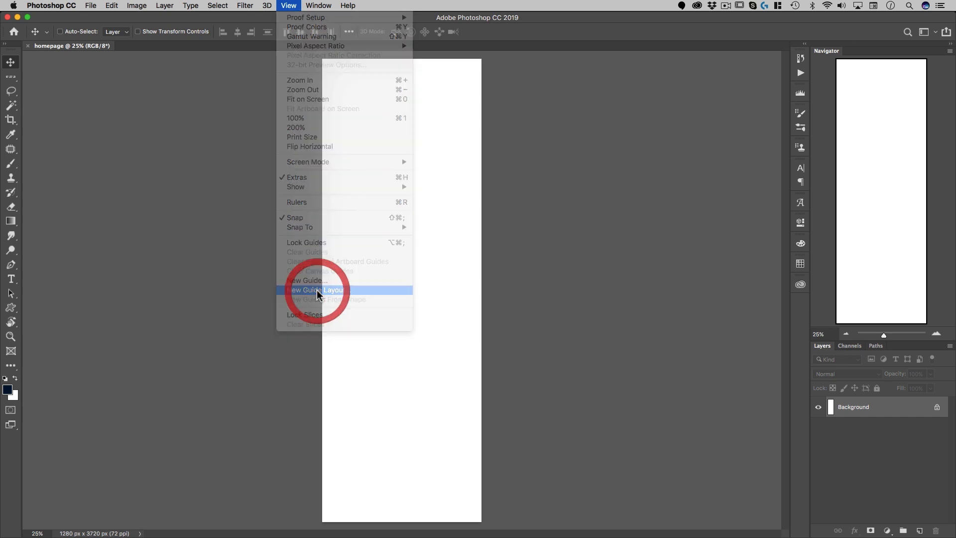
pyautogui.moveTo(439, 96); pyautogui.dragTo(545, 95)
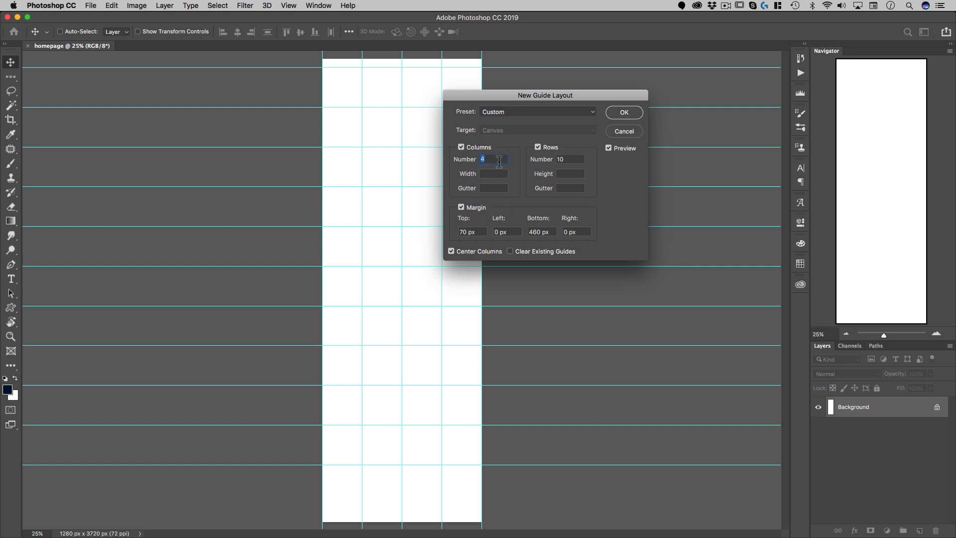
pyautogui.click(532, 116)
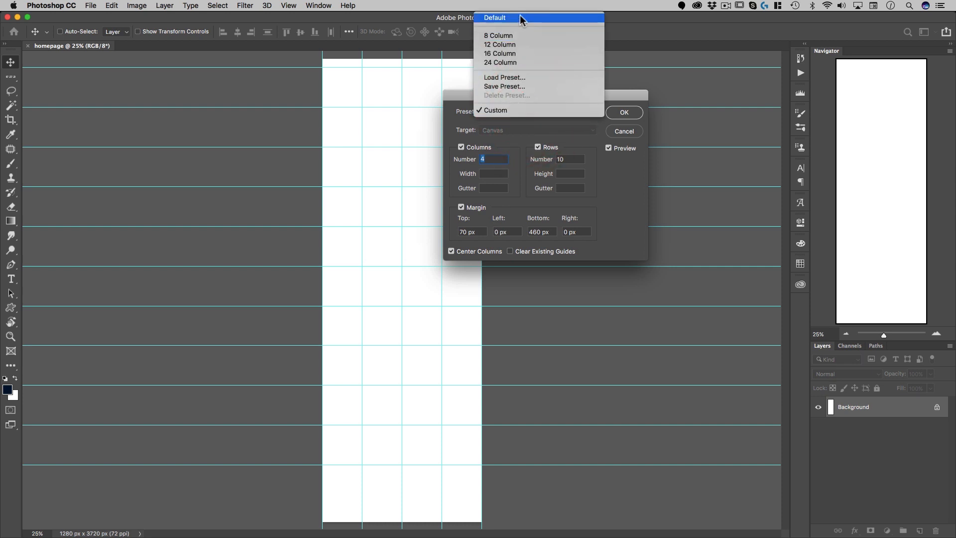
pyautogui.click(516, 45)
pyautogui.moveTo(482, 94); pyautogui.dragTo(531, 96)
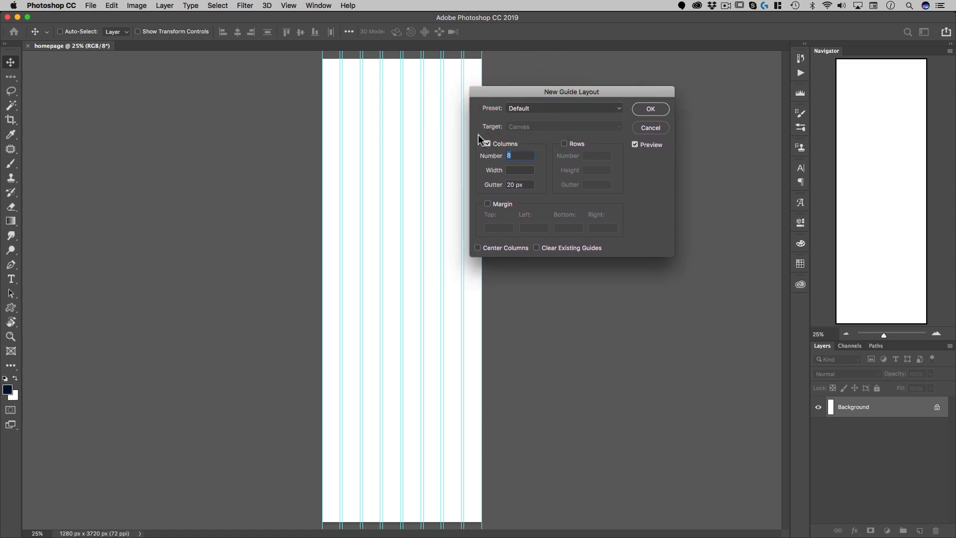
pyautogui.write('4')
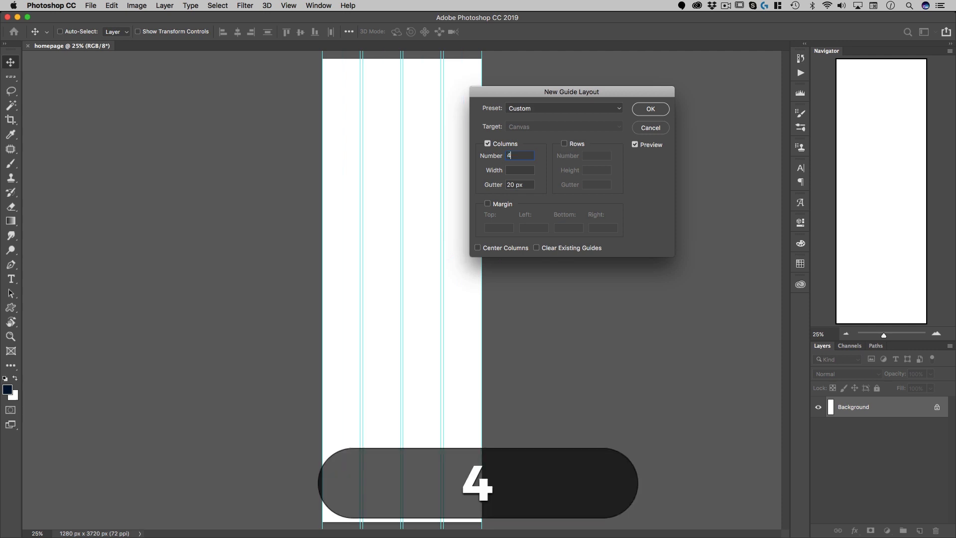
pyautogui.moveTo(526, 184); pyautogui.dragTo(425, 177)
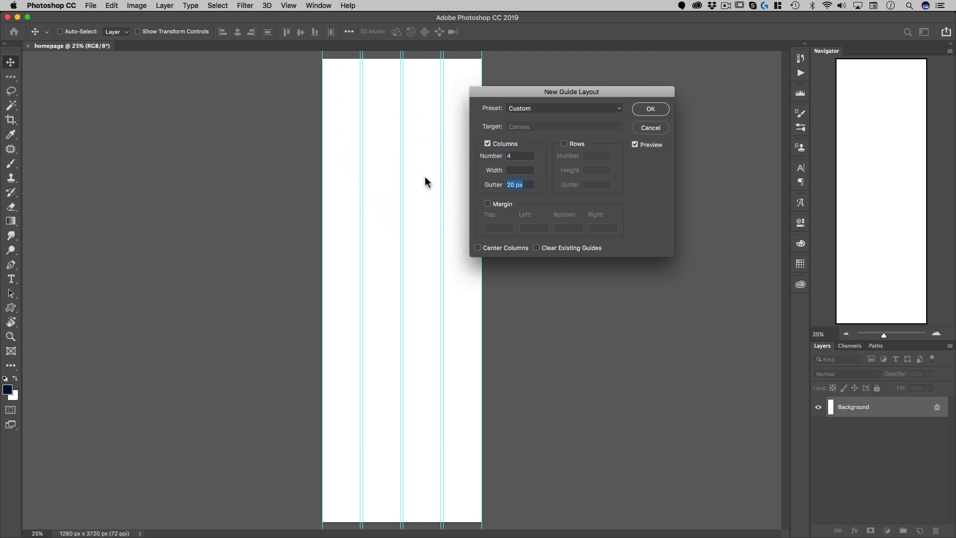
pyautogui.press('BackSpace')
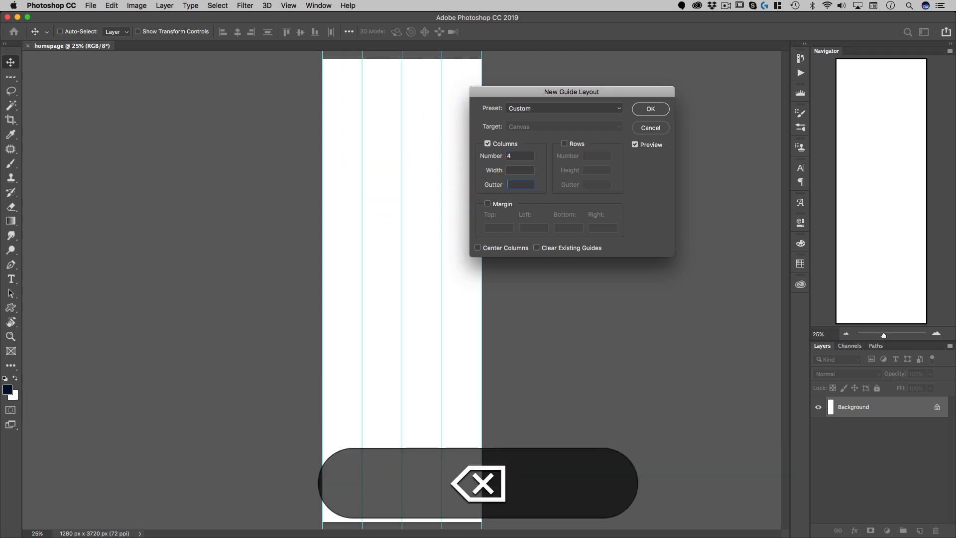
# Add rows to the guide layout, with 10 rows and a row gutter of 0.
pyautogui.click(578, 145)
pyautogui.click(510, 151)
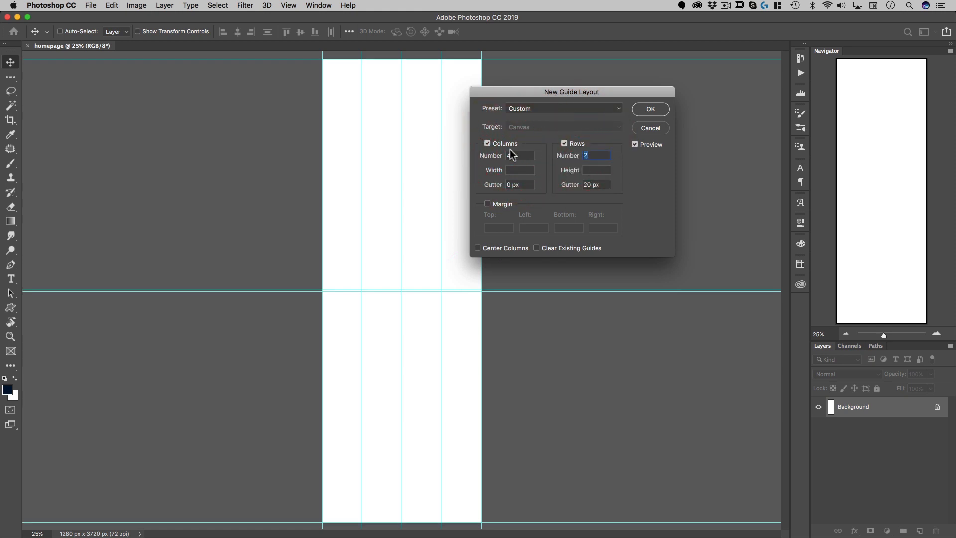
pyautogui.write('10')
pyautogui.press('Tab')
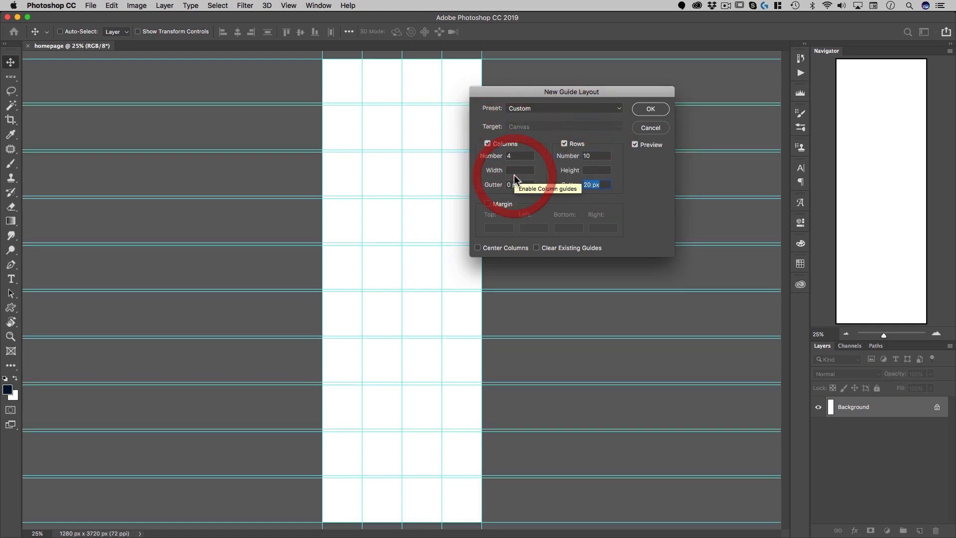
pyautogui.write('0')
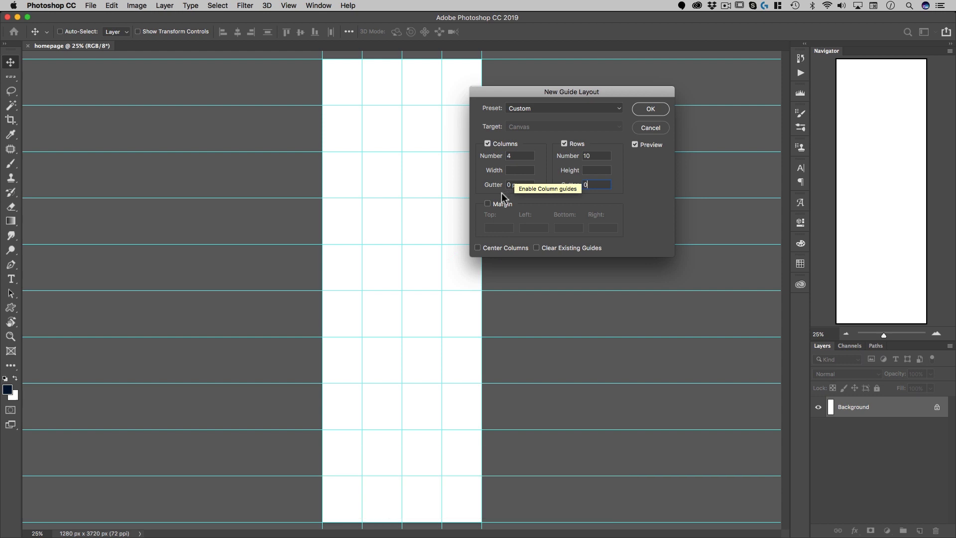
# Enable guide margins of 70 px at the top, 460 px at the bottom, and 0 px on the left and right.
pyautogui.click(488, 203)
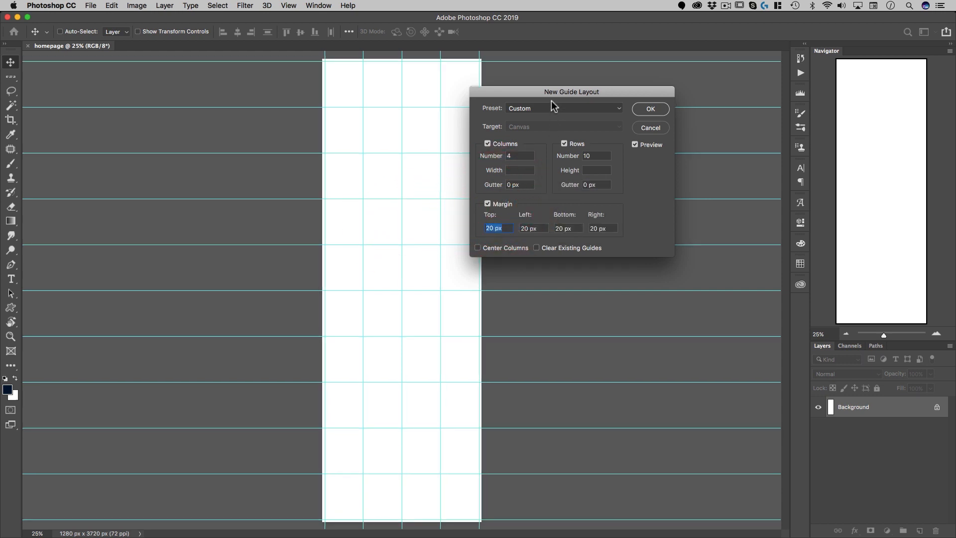
pyautogui.write('70')
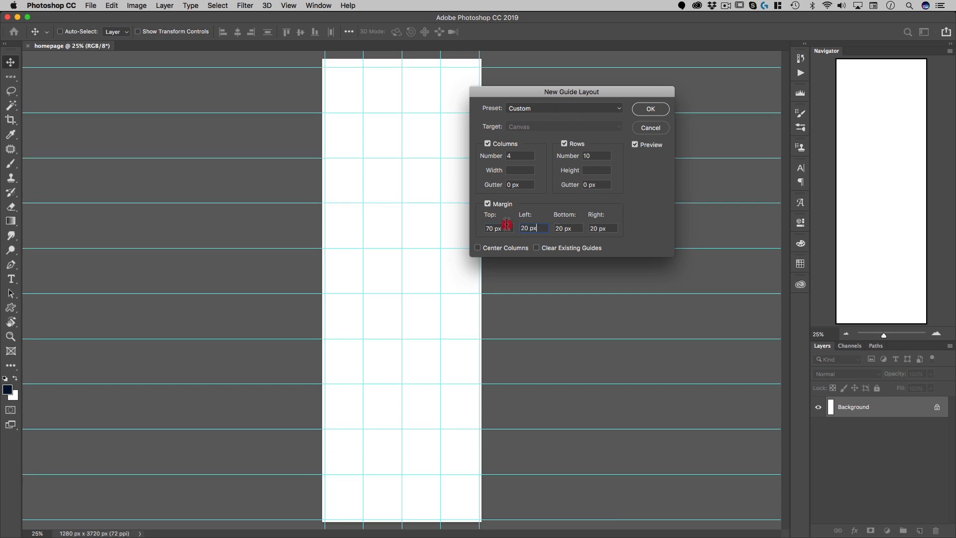
pyautogui.write('0')
pyautogui.press('Tab')
pyautogui.write('0')
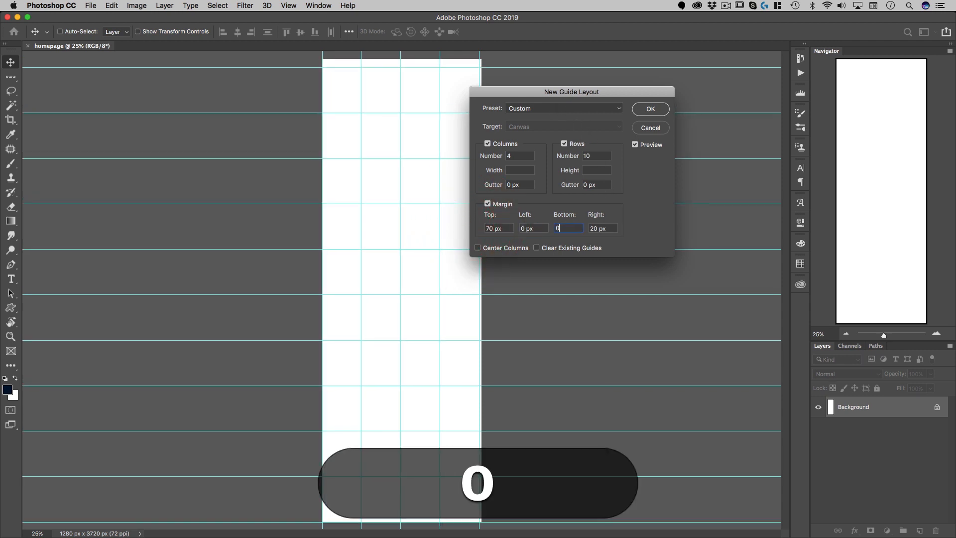
pyautogui.press('super+a')
pyautogui.write('470')
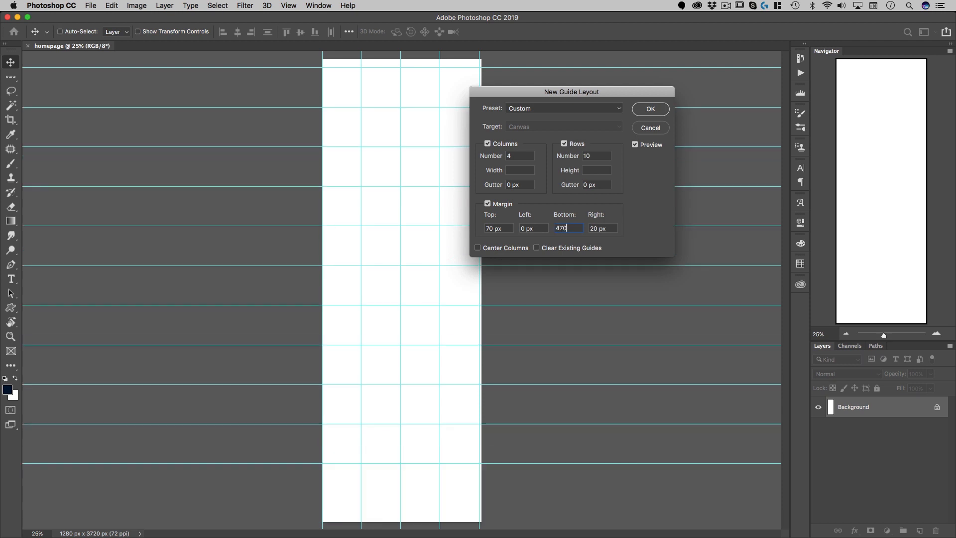
pyautogui.press('BackSpace')
pyautogui.press('BackSpace')
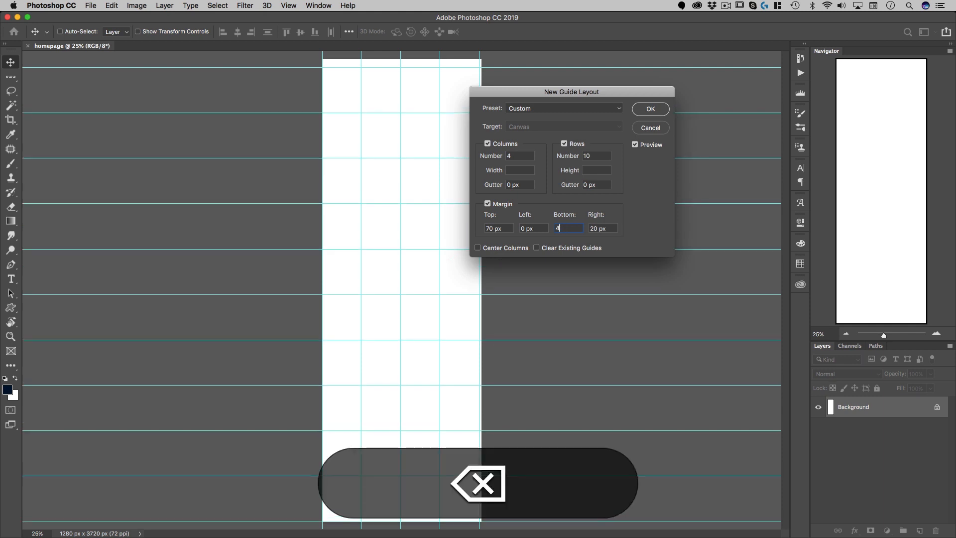
pyautogui.write('60')
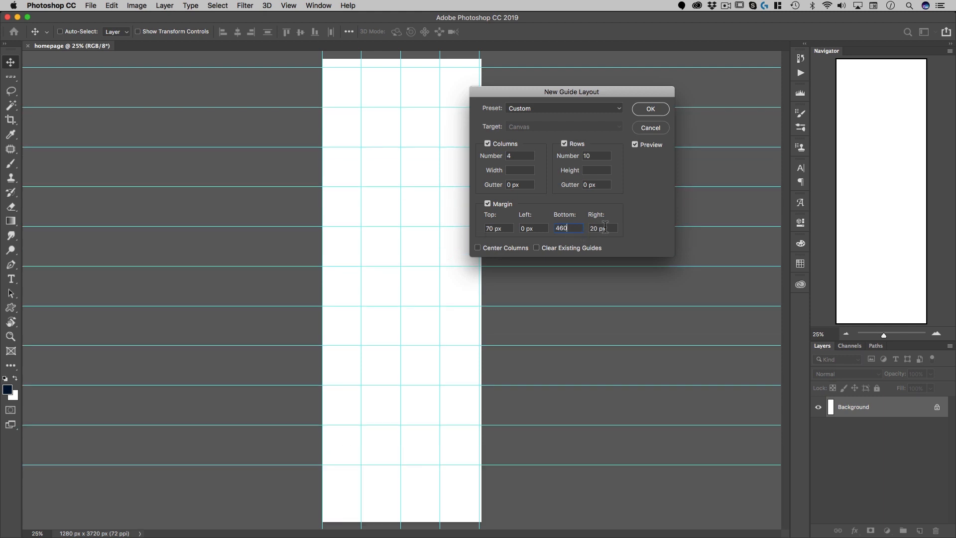
pyautogui.press('Tab')
pyautogui.write('0')
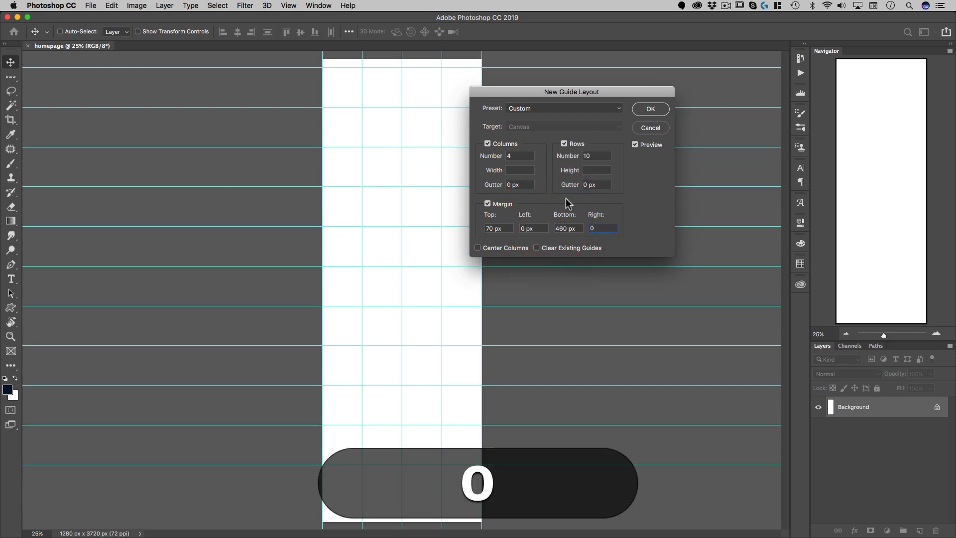
# Have existing guides cleared and apply the new guide layout to the canvas.
pyautogui.moveTo(551, 95); pyautogui.dragTo(576, 72)
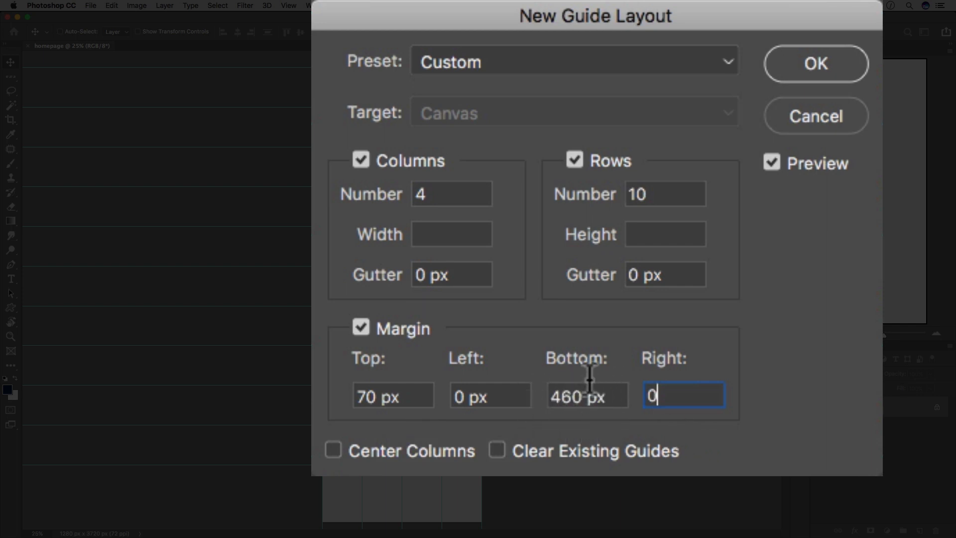
pyautogui.click(546, 454)
pyautogui.click(815, 63)
# Draw a square placeholder frame about 58 px wide with the Frame tool, centered on the middle guide within the canvas's top margin.
pyautogui.press('space')
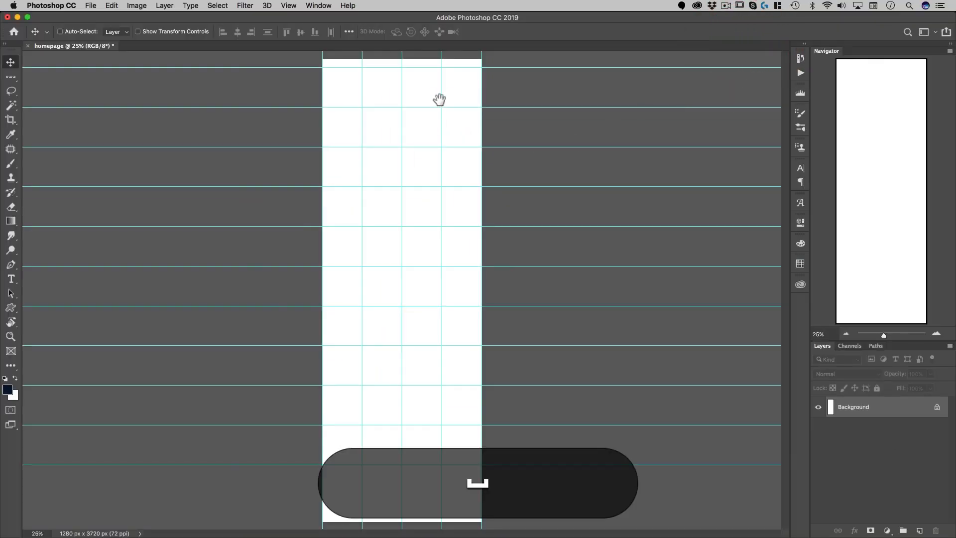
pyautogui.moveTo(434, 148); pyautogui.dragTo(471, 144)
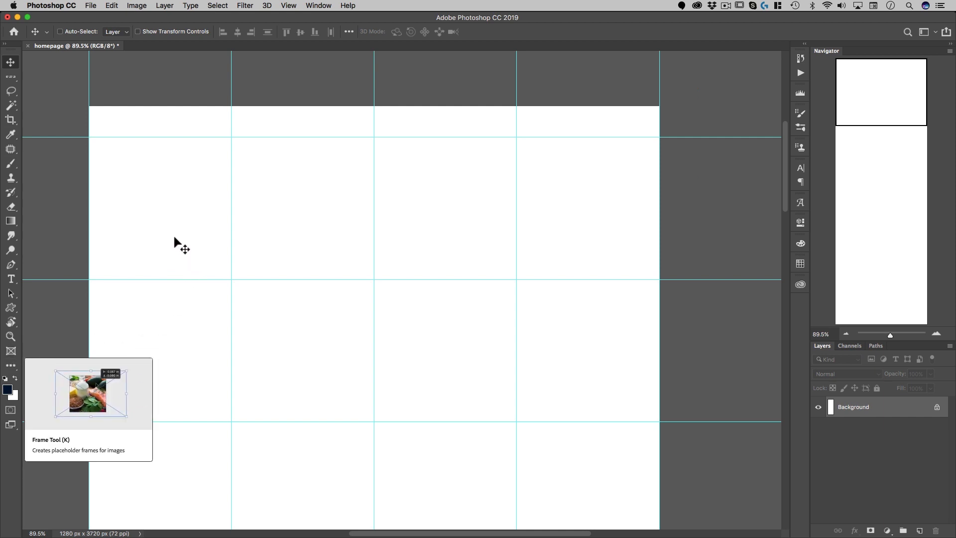
pyautogui.press('k')
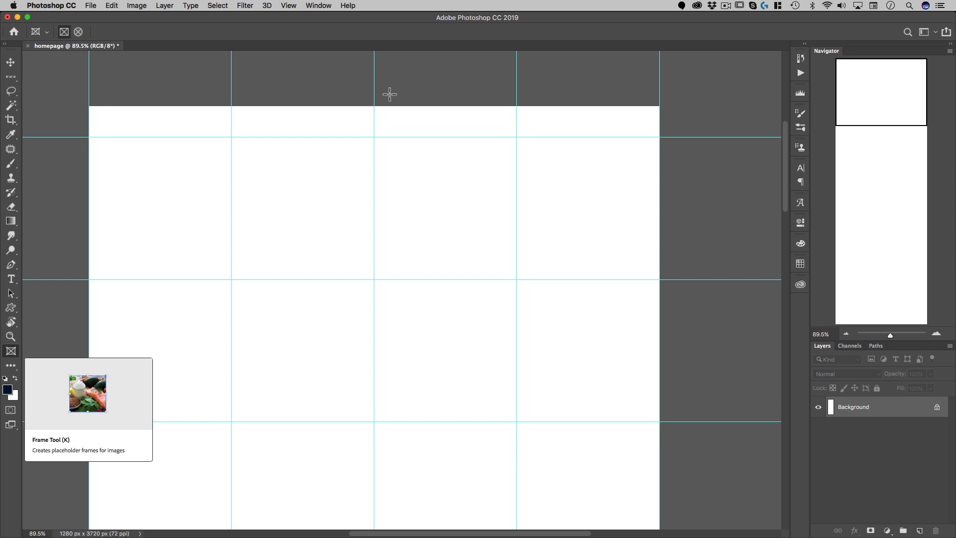
pyautogui.moveTo(377, 114); pyautogui.dragTo(420, 102)
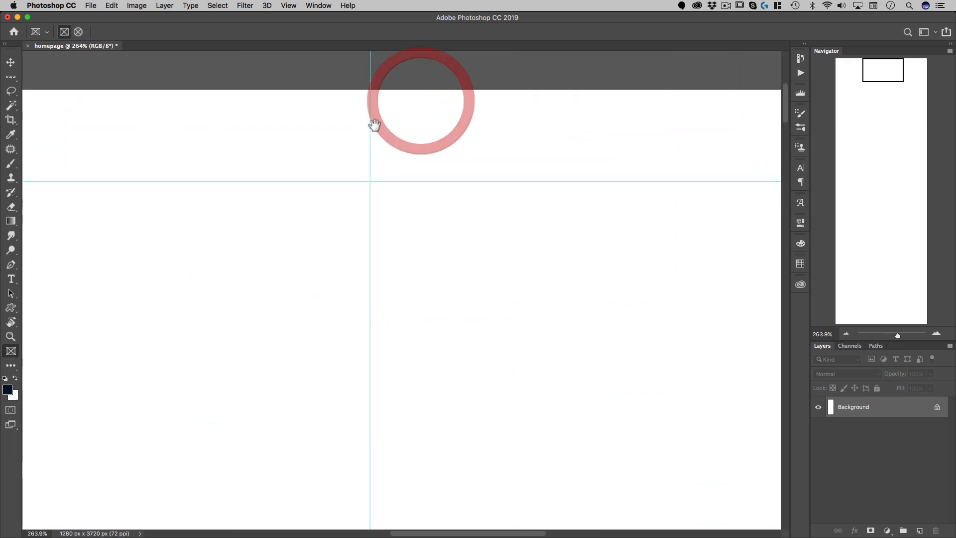
pyautogui.moveTo(375, 125); pyautogui.dragTo(407, 136)
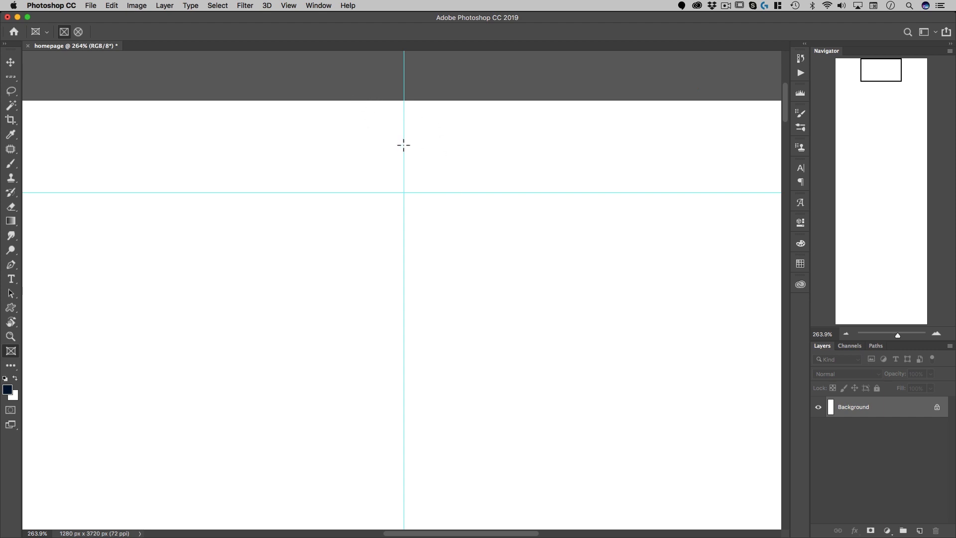
pyautogui.moveTo(349, 106); pyautogui.dragTo(425, 180)
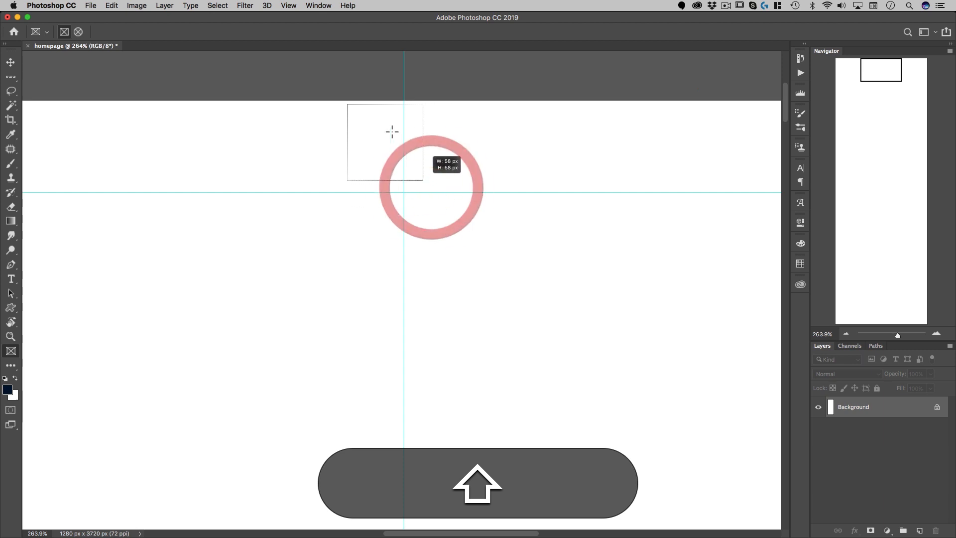
pyautogui.moveTo(391, 135)
pyautogui.mouseDown()
pyautogui.moveTo(409, 140)
pyautogui.moveTo(386, 177)
pyautogui.moveTo(383, 120)
pyautogui.mouseUp()
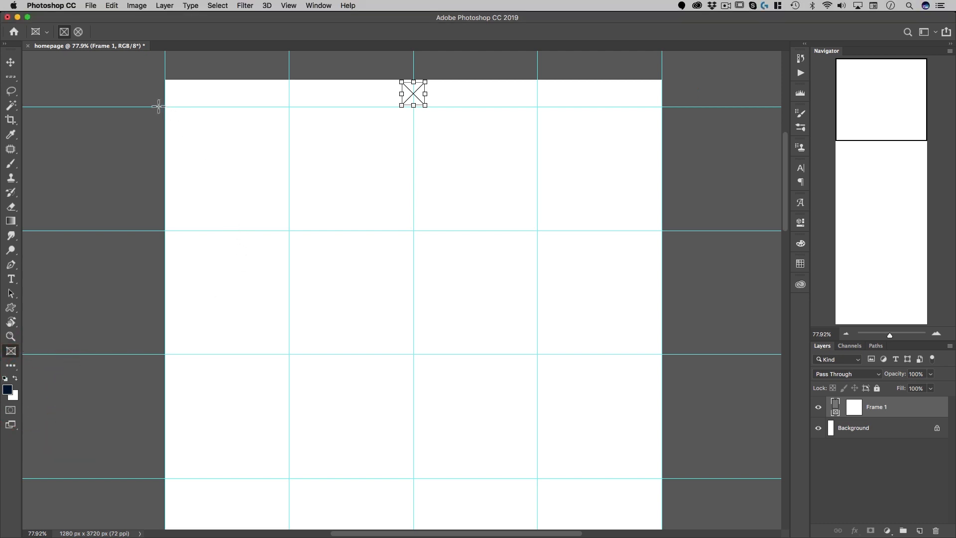
# Draw a rectangular frame across all four columns and the first two guide rows, aligning its left edge with the canvas edge.
pyautogui.moveTo(158, 106); pyautogui.dragTo(661, 354)
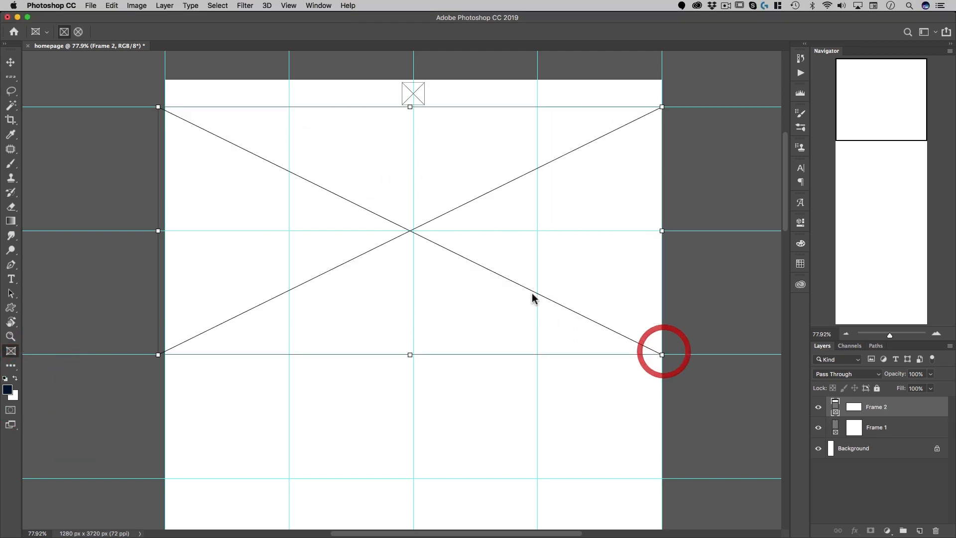
pyautogui.moveTo(157, 230); pyautogui.dragTo(164, 231)
pyautogui.press('space')
pyautogui.moveTo(333, 258); pyautogui.dragTo(335, 105)
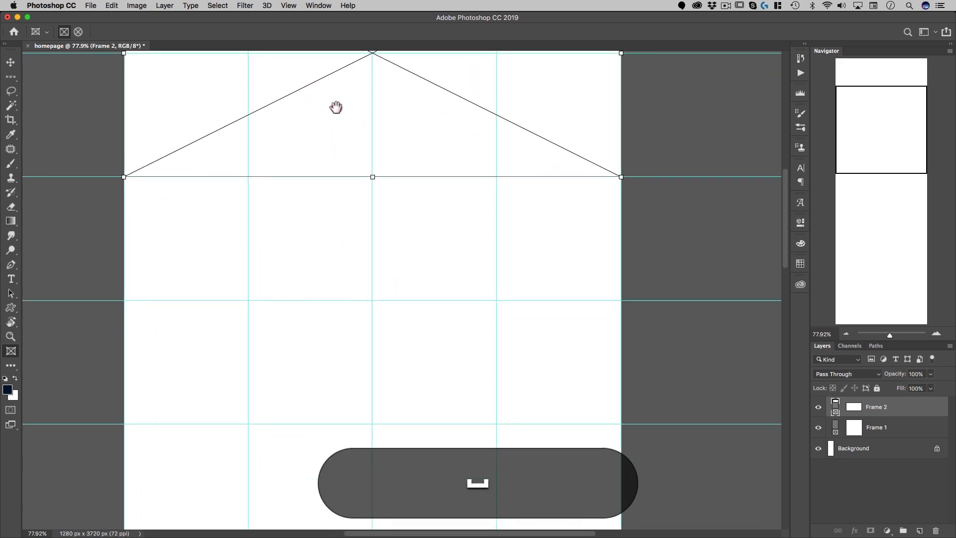
# Draw a one-cell square frame in the third column directly below the wide frame, and duplicate it into the fourth column.
pyautogui.moveTo(335, 239); pyautogui.dragTo(315, 170)
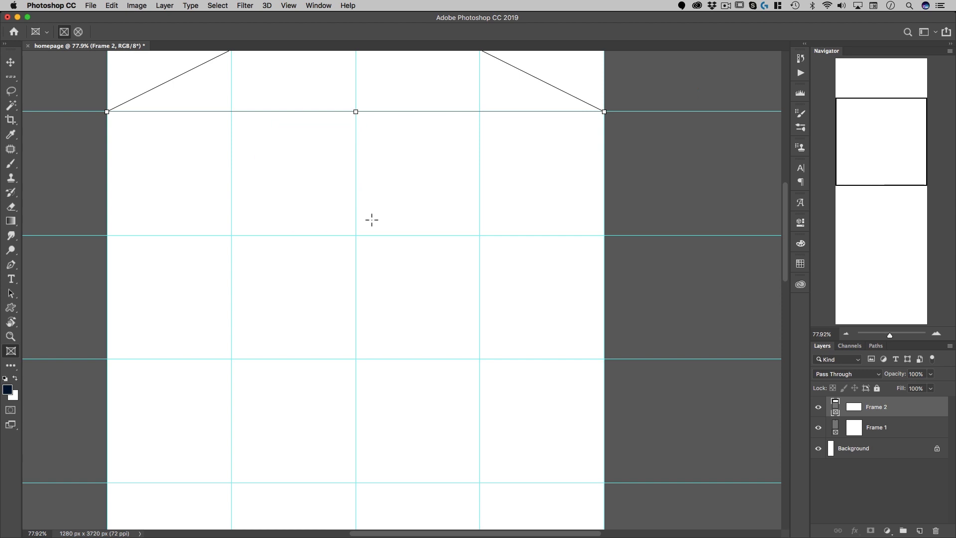
pyautogui.moveTo(356, 235); pyautogui.dragTo(480, 112)
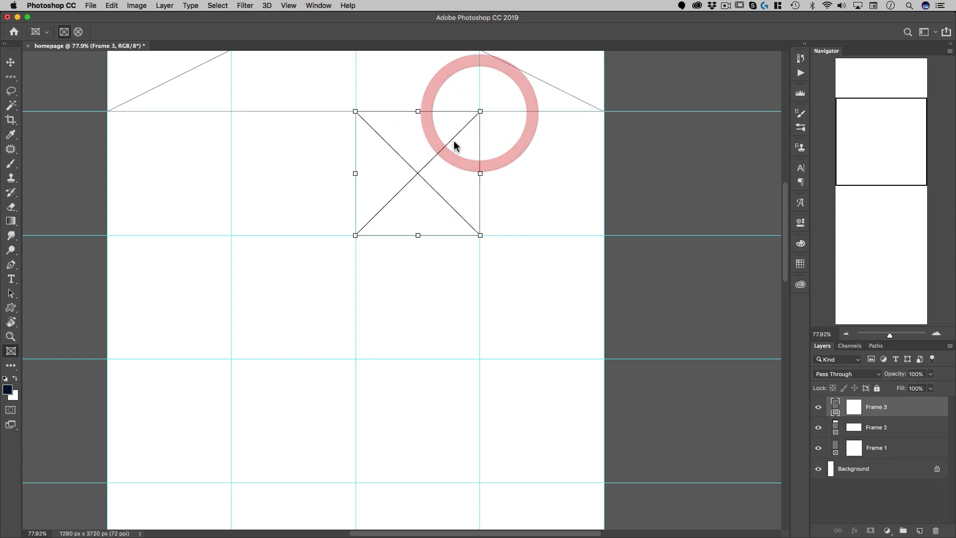
pyautogui.press('alt')
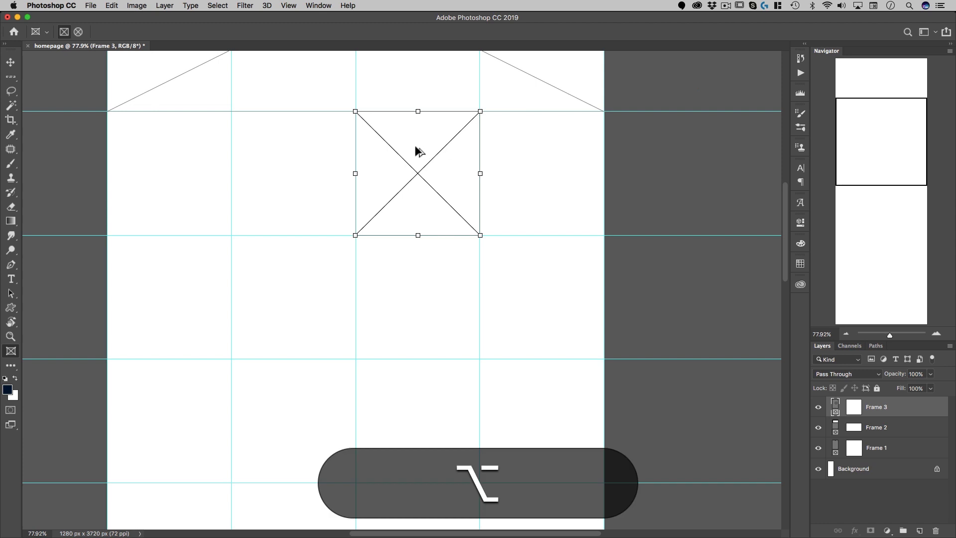
pyautogui.moveTo(403, 165); pyautogui.dragTo(521, 166)
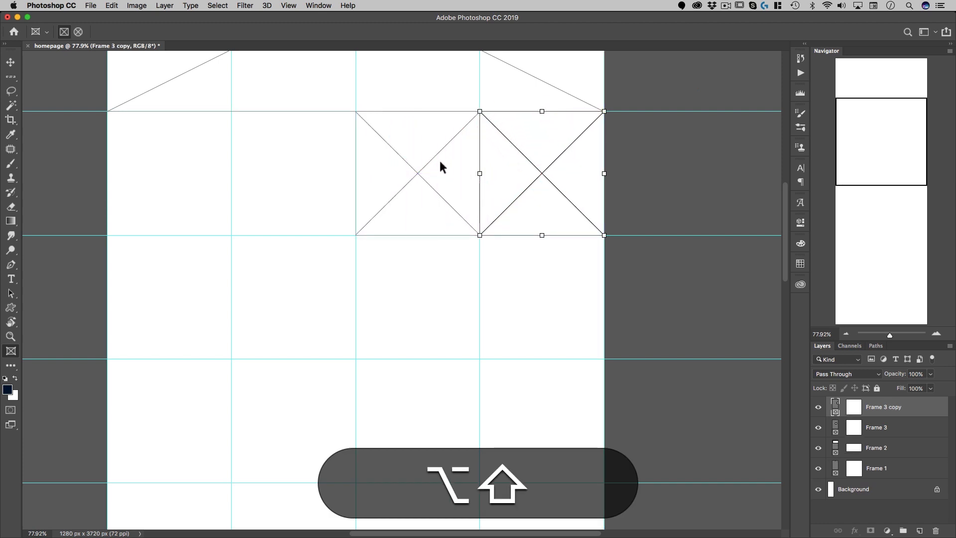
# Select both one-cell square frames and duplicate the pair into the guide row directly below.
pyautogui.keyDown('shift'); pyautogui.click(417, 160); pyautogui.keyUp('shift')
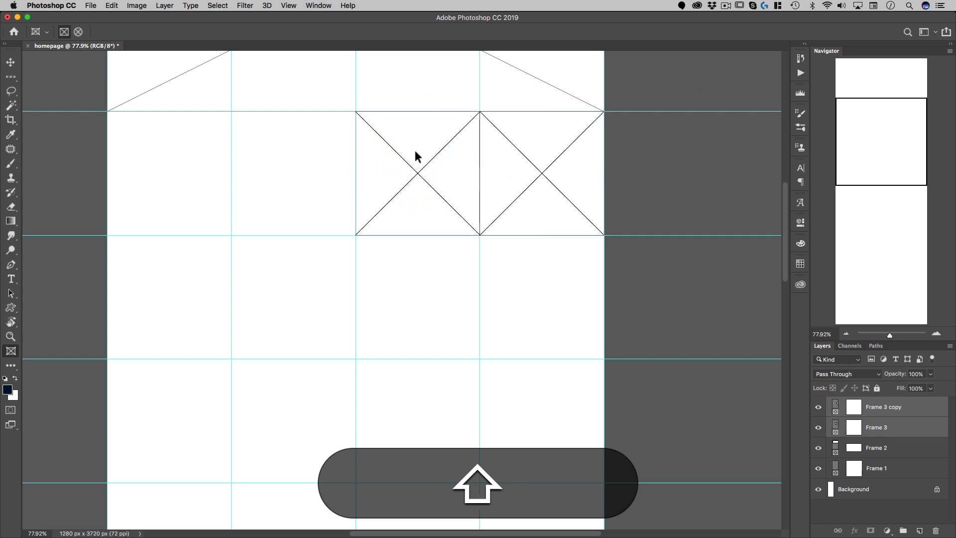
pyautogui.moveTo(489, 153); pyautogui.dragTo(497, 258)
# Draw a small square frame centered on the guide between the first two columns, in the row directly below the wide frame.
pyautogui.press('space')
pyautogui.moveTo(450, 235); pyautogui.dragTo(486, 196)
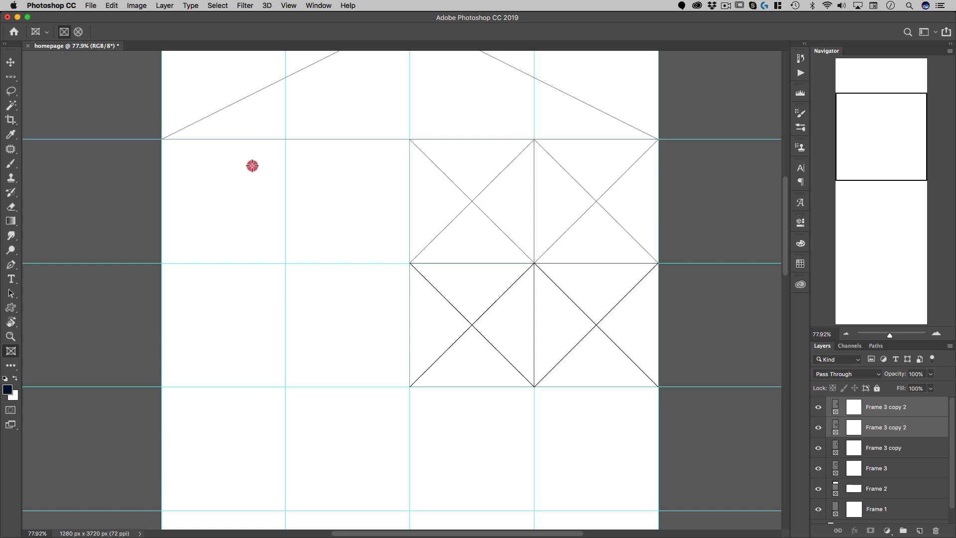
pyautogui.moveTo(253, 165); pyautogui.dragTo(290, 203)
pyautogui.press('shift')
# Draw a large square frame spanning the first two columns and the two guide rows directly below the block of four squares.
pyautogui.scroll(-5, 376, 167)
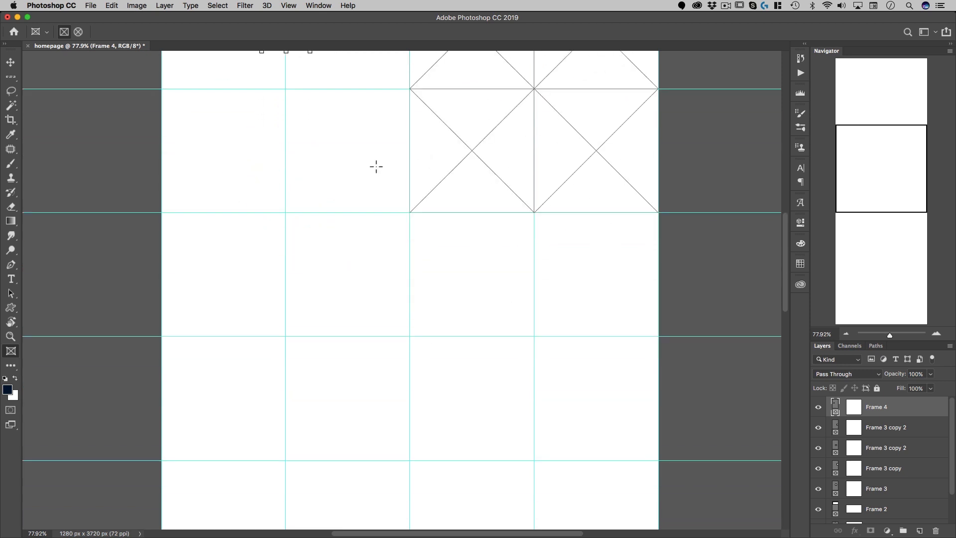
pyautogui.scroll(-2, 376, 166)
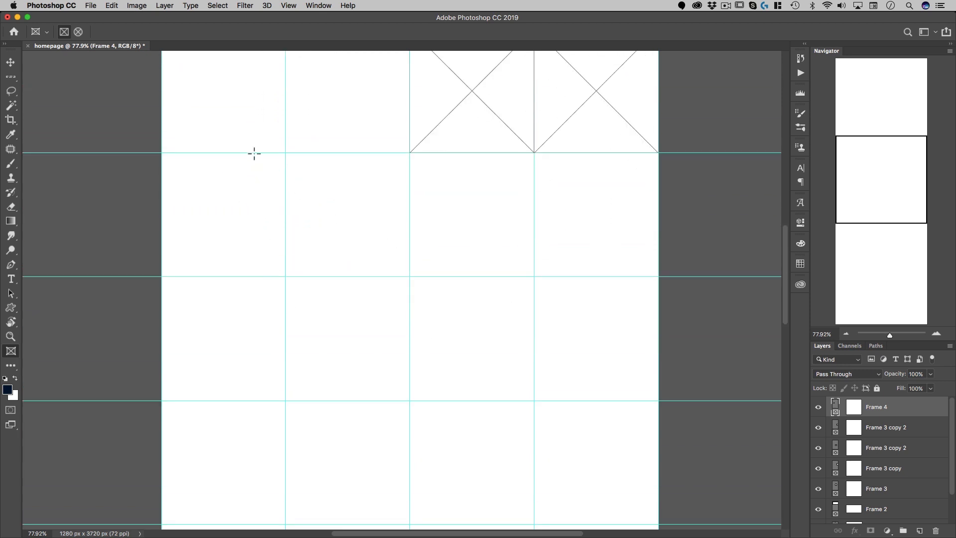
pyautogui.moveTo(162, 153); pyautogui.dragTo(408, 401)
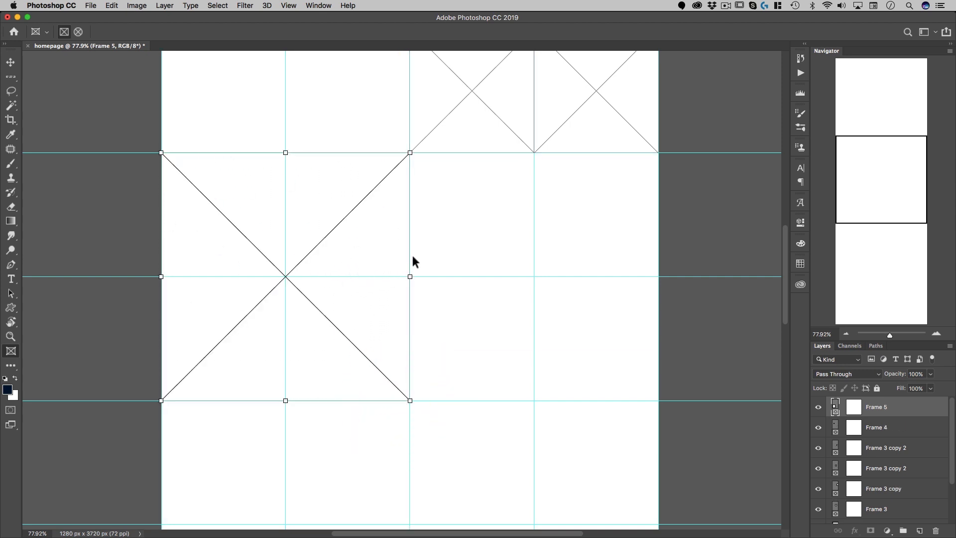
# Duplicate the large square frame into the two guide rows below it, and duplicate that copy into the third and fourth columns.
pyautogui.press('space')
pyautogui.moveTo(454, 271); pyautogui.dragTo(449, 62)
pyautogui.moveTo(446, 231); pyautogui.dragTo(452, 203)
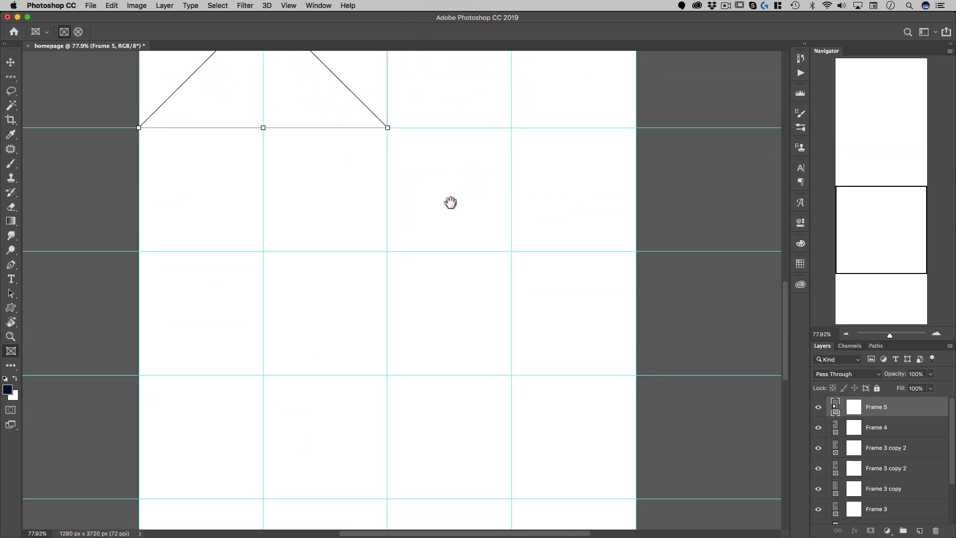
pyautogui.moveTo(316, 97); pyautogui.dragTo(320, 326)
pyautogui.moveTo(295, 243); pyautogui.dragTo(544, 249)
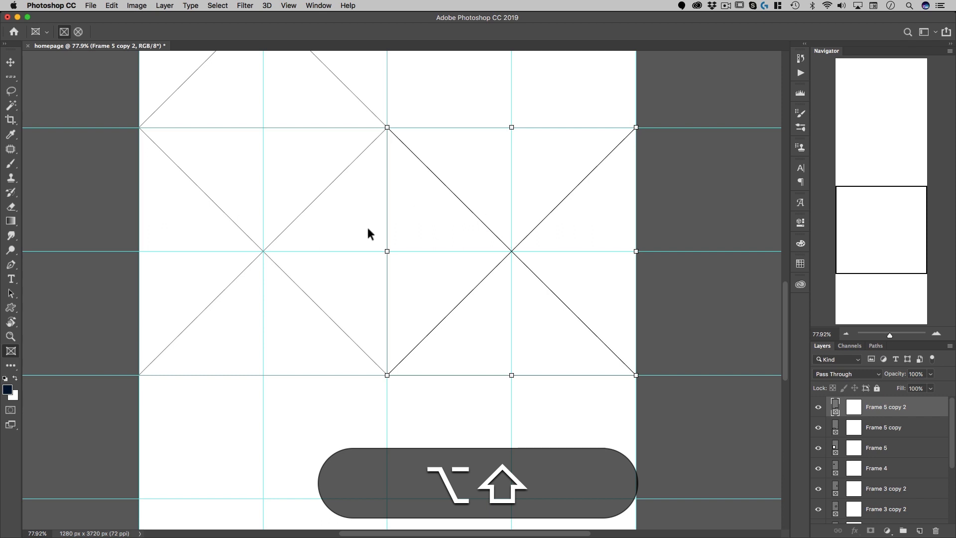
# Draw a rectangular frame across all four columns and two guide rows, directly below the two side-by-side large squares.
pyautogui.scroll(-3, 367, 234)
pyautogui.scroll(-1, 375, 234)
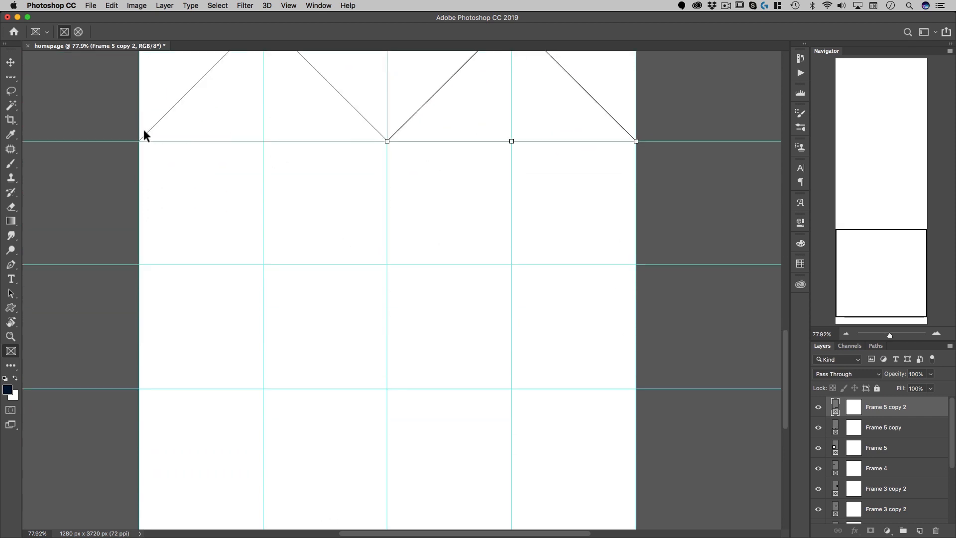
pyautogui.moveTo(135, 388); pyautogui.dragTo(637, 144)
# Draw a full-width frame in the bottom margin below the last guide row, and align its lower edge with the canvas edge.
pyautogui.scroll(-3, 446, 214)
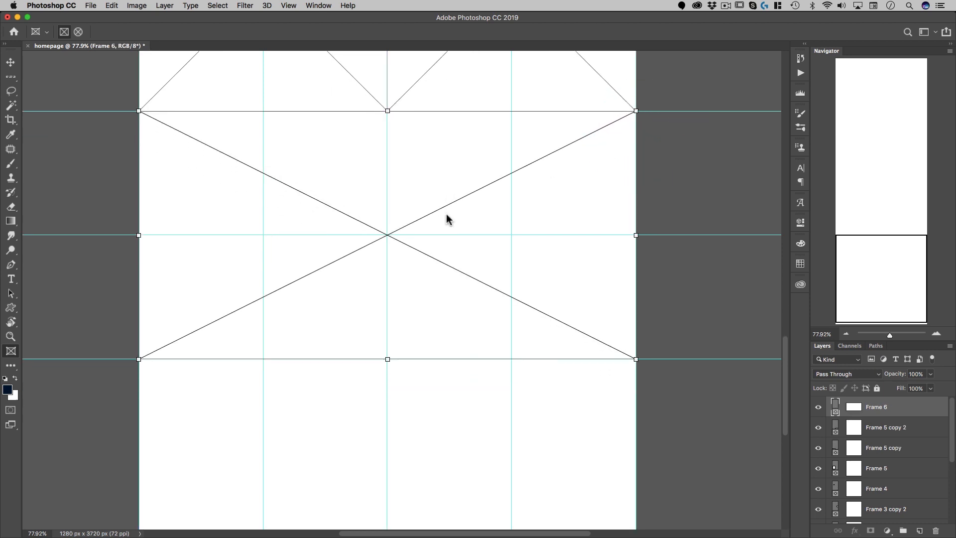
pyautogui.scroll(-1, 445, 214)
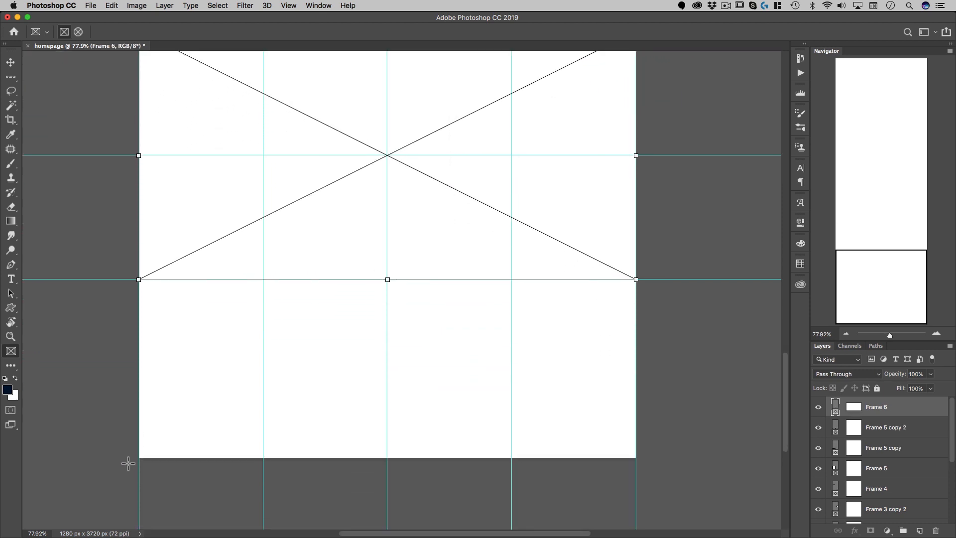
pyautogui.moveTo(141, 460); pyautogui.dragTo(639, 280)
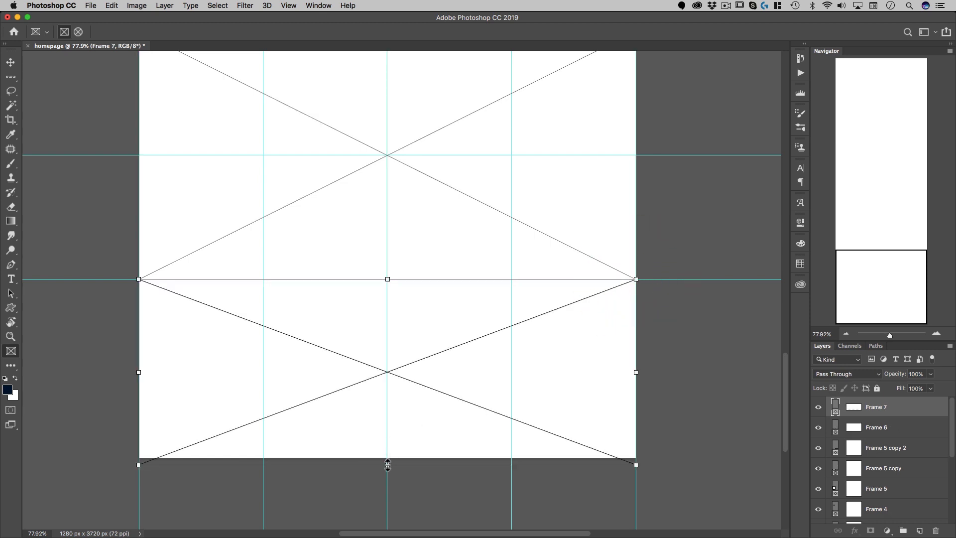
pyautogui.moveTo(387, 464); pyautogui.dragTo(387, 458)
# Make the Background layer active and marquee-select the full-width header strip above the first horizontal guide.
pyautogui.scroll(9, 383, 272)
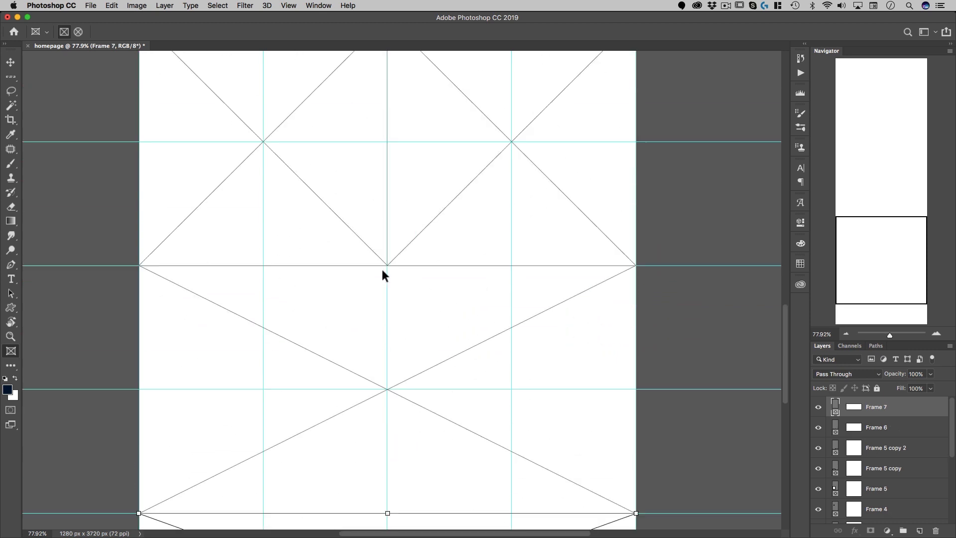
pyautogui.scroll(20, 382, 272)
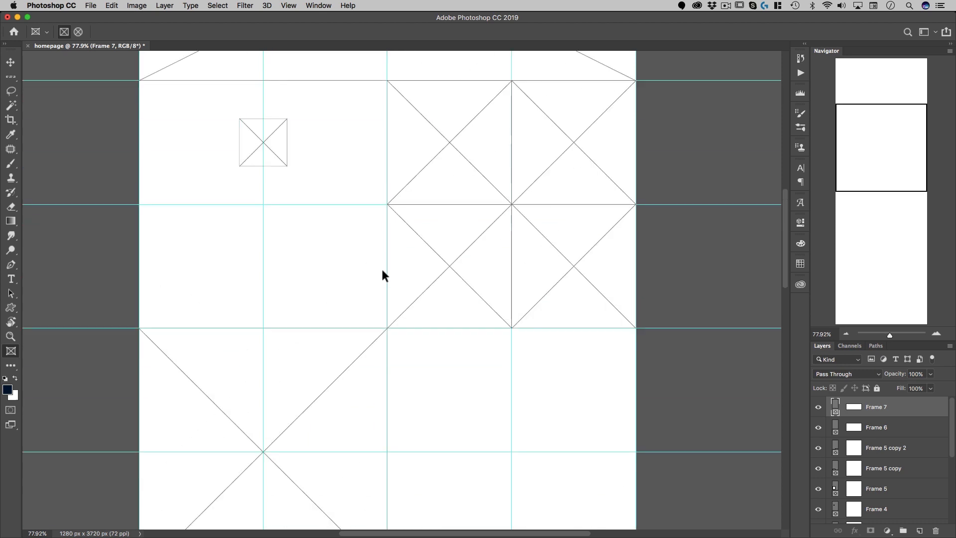
pyautogui.scroll(13, 382, 271)
pyautogui.press('space')
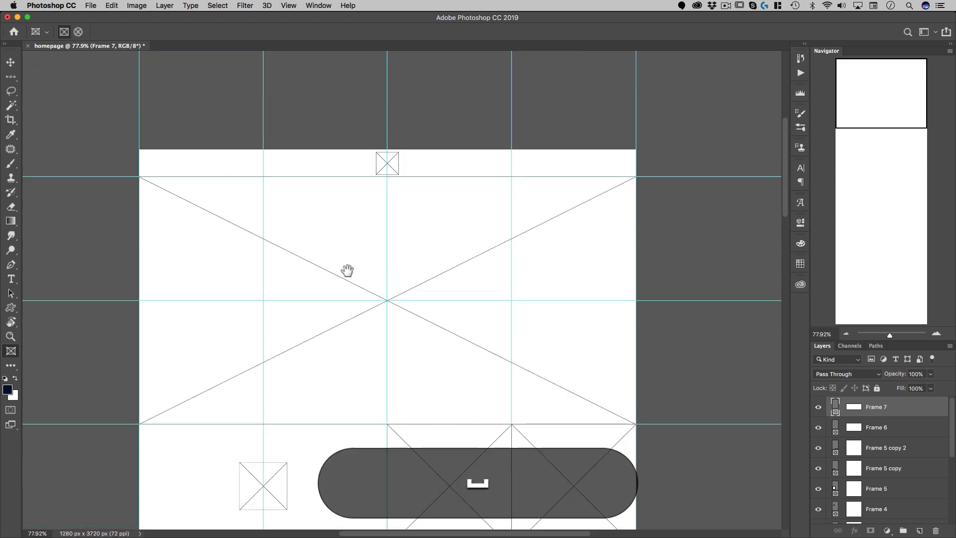
pyautogui.moveTo(419, 271); pyautogui.dragTo(366, 244)
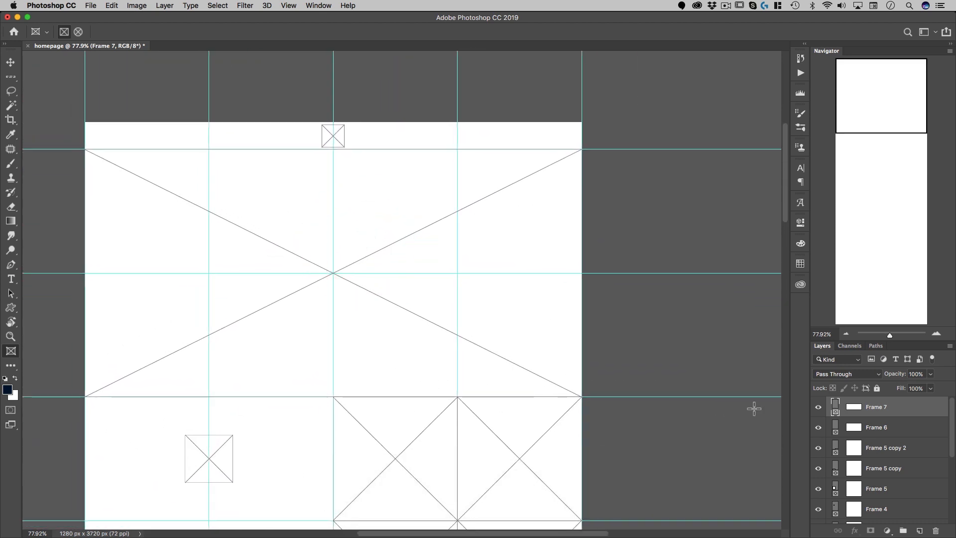
pyautogui.scroll(-5, 893, 458)
pyautogui.click(853, 515)
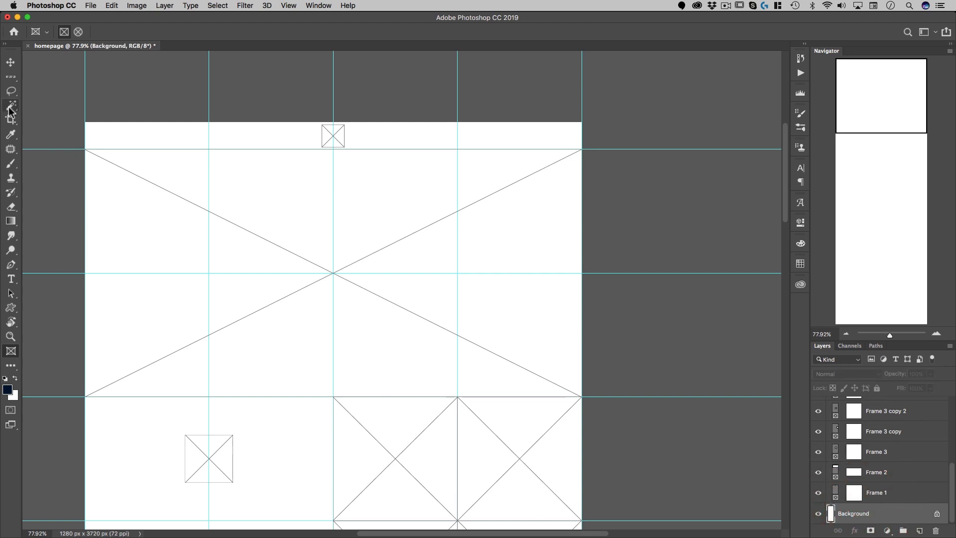
pyautogui.moveTo(11, 77); pyautogui.dragTo(33, 77)
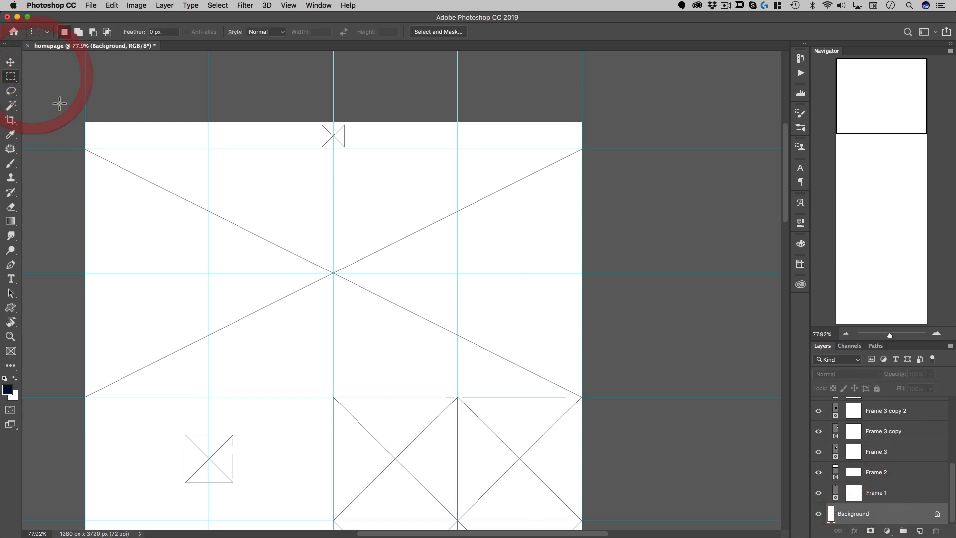
pyautogui.moveTo(85, 122); pyautogui.dragTo(624, 146)
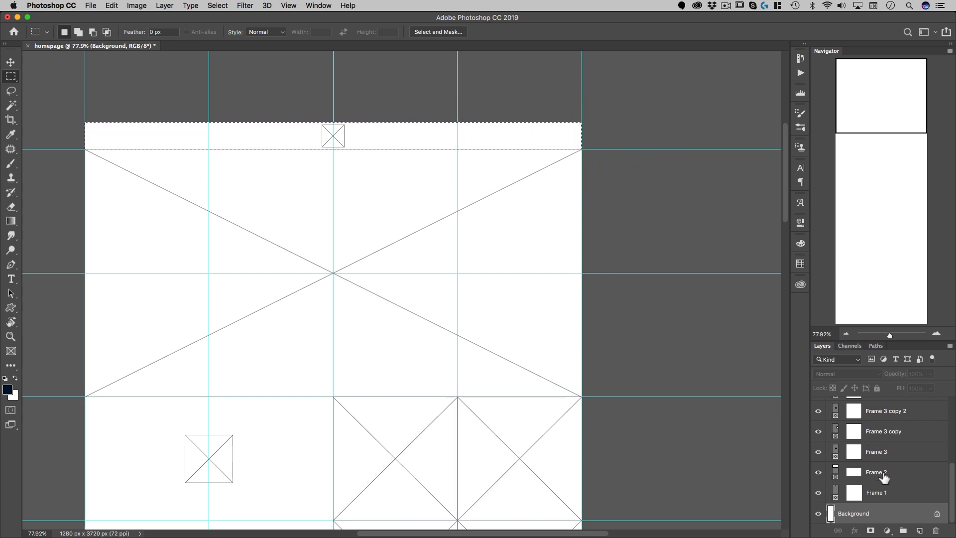
# Create a new layer directly above the Background and rename it header.
pyautogui.click(920, 530)
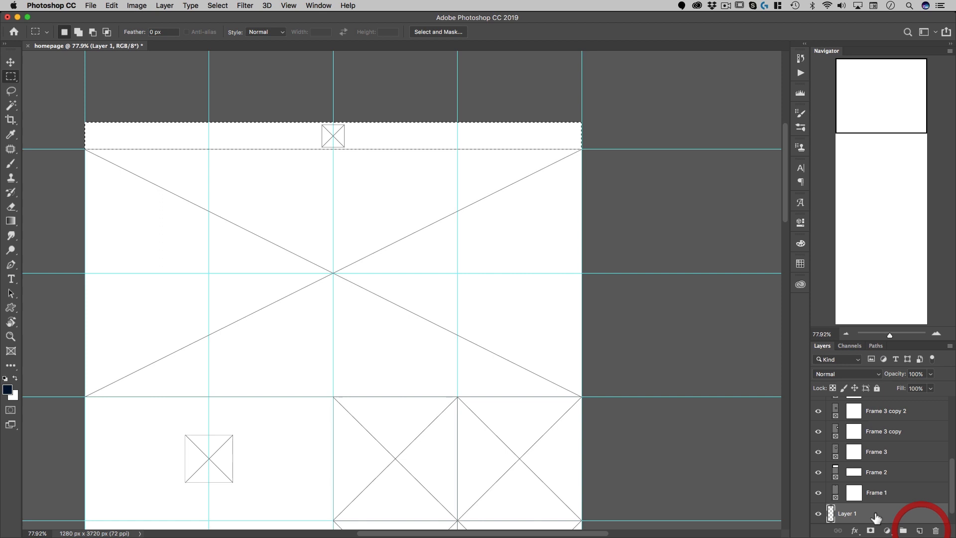
pyautogui.doubleClick(846, 513)
pyautogui.write('header')
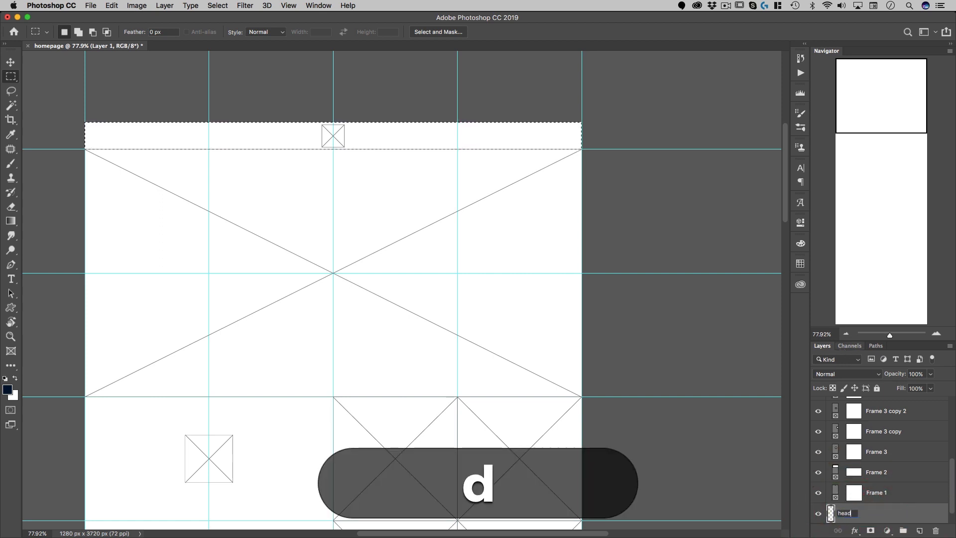
pyautogui.press('Return')
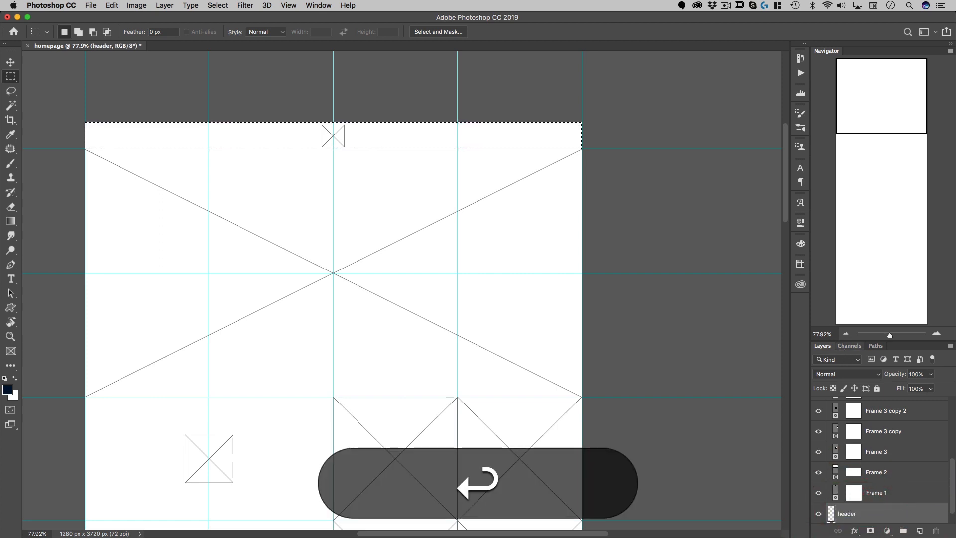
# Set the foreground color to dark gray 2a2a2a.
pyautogui.click(7, 389)
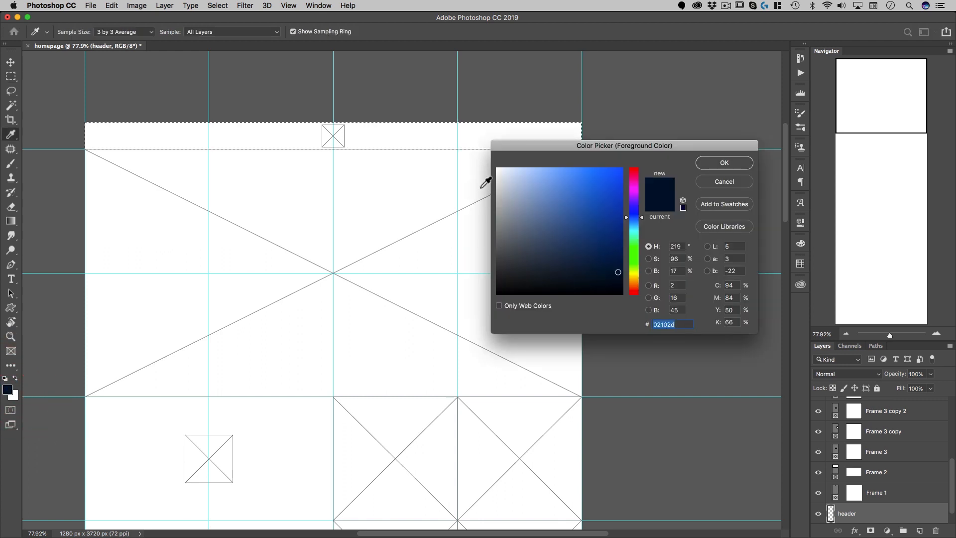
pyautogui.moveTo(581, 282)
pyautogui.mouseDown()
pyautogui.moveTo(529, 269)
pyautogui.moveTo(492, 273)
pyautogui.mouseUp()
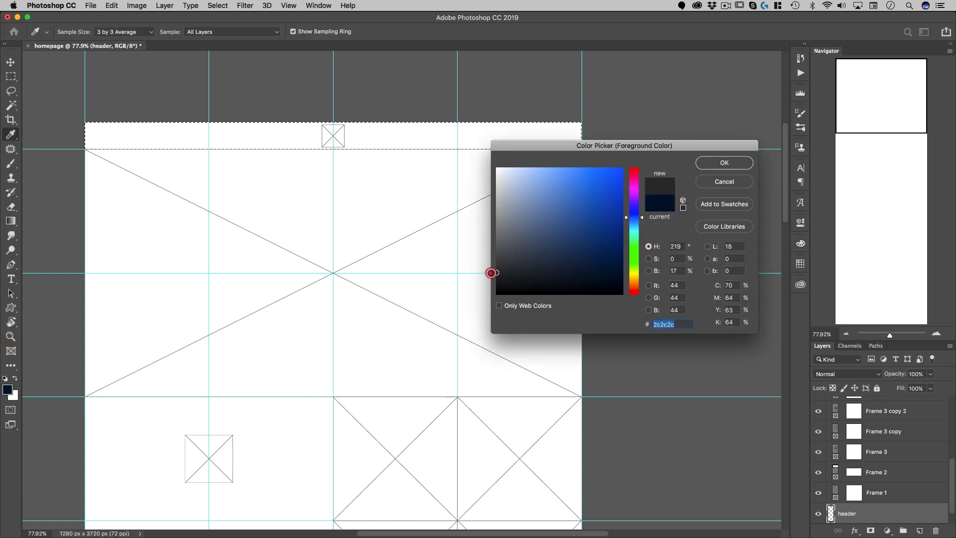
pyautogui.moveTo(490, 271); pyautogui.dragTo(489, 272)
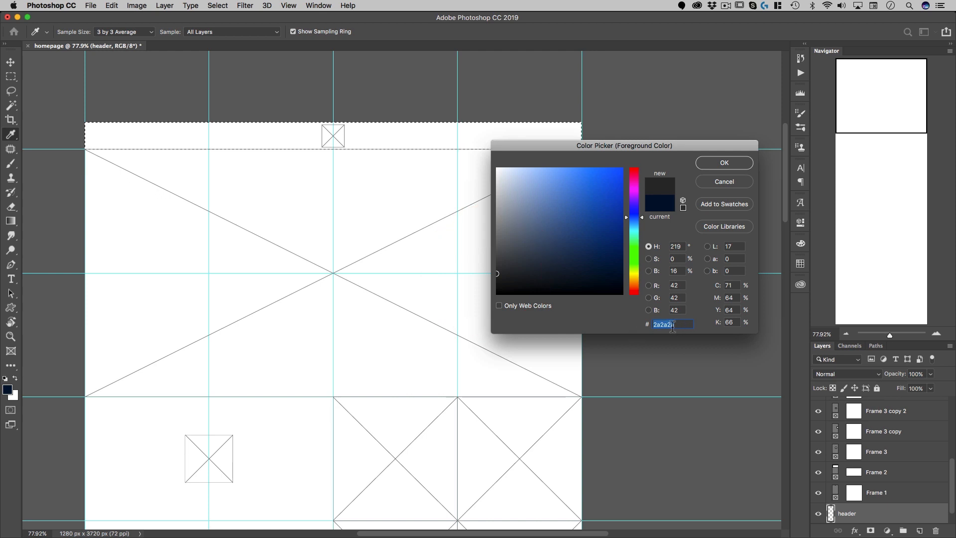
pyautogui.click(716, 162)
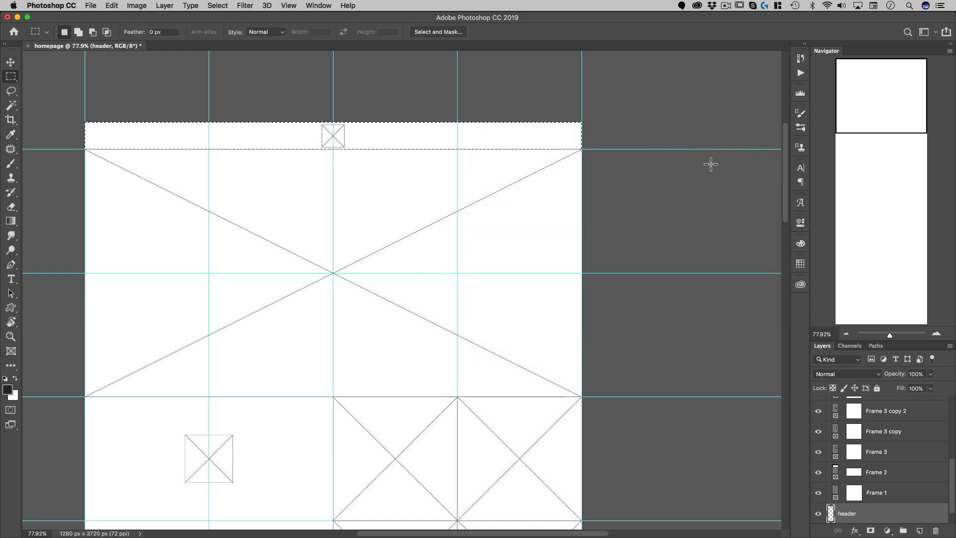
# Try to fill the header selection with the foreground color in Normal mode at 100% opacity.
pyautogui.click(117, 6)
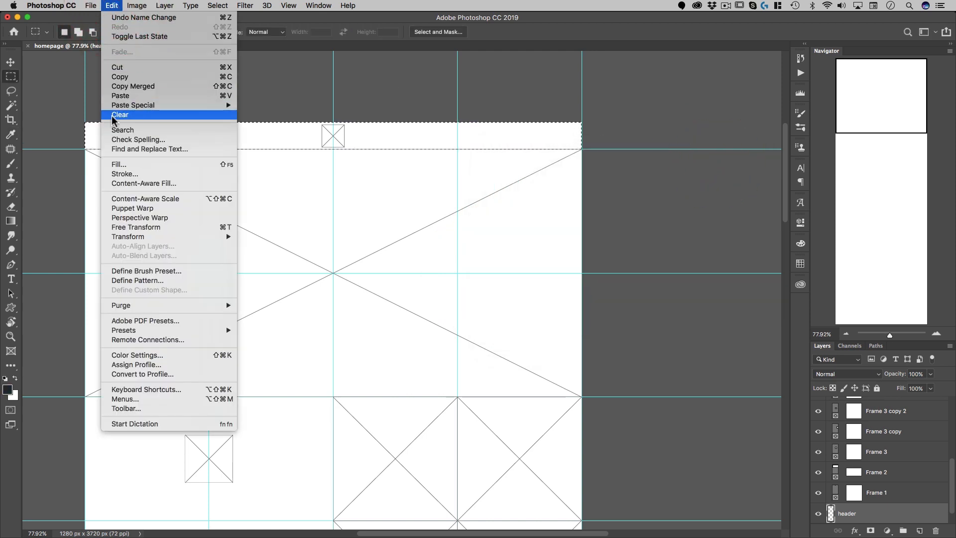
pyautogui.click(118, 165)
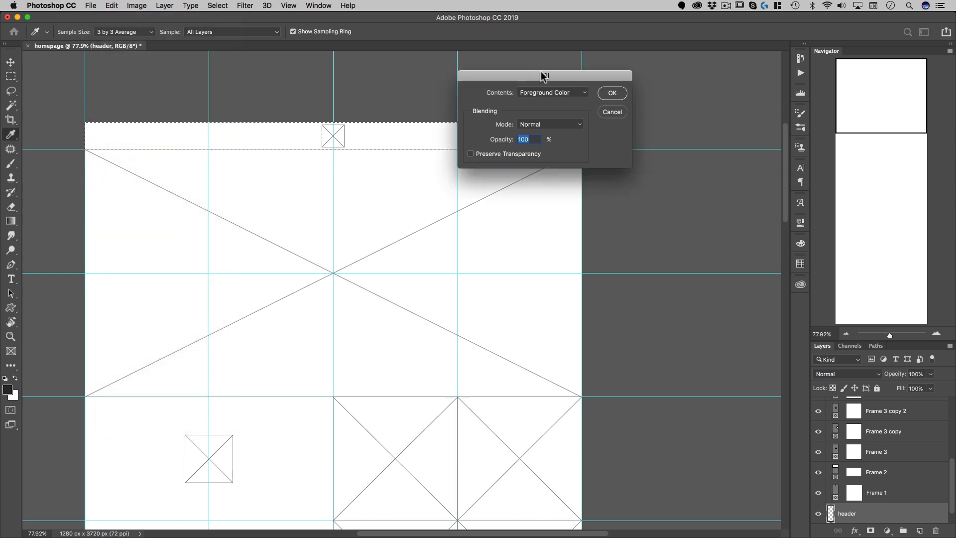
pyautogui.click(621, 94)
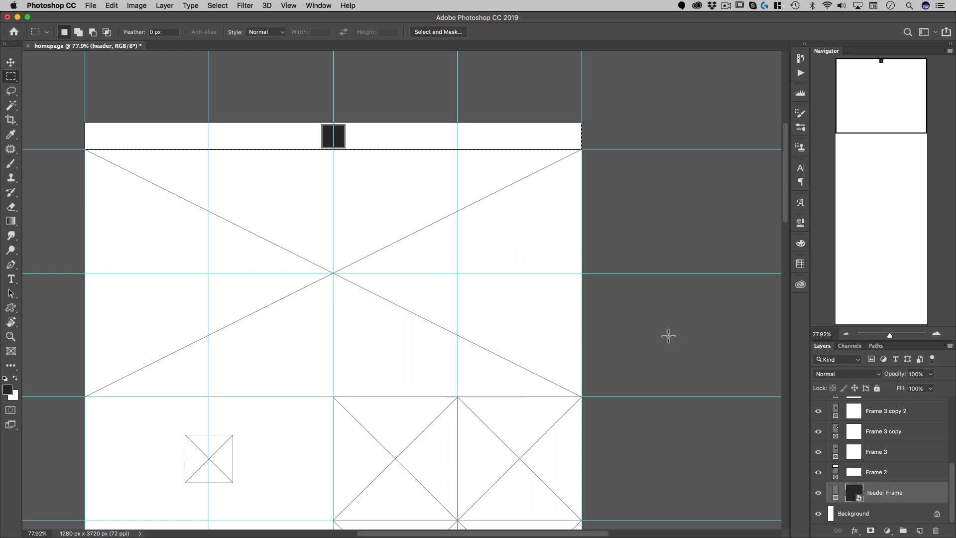
pyautogui.press('super+z')
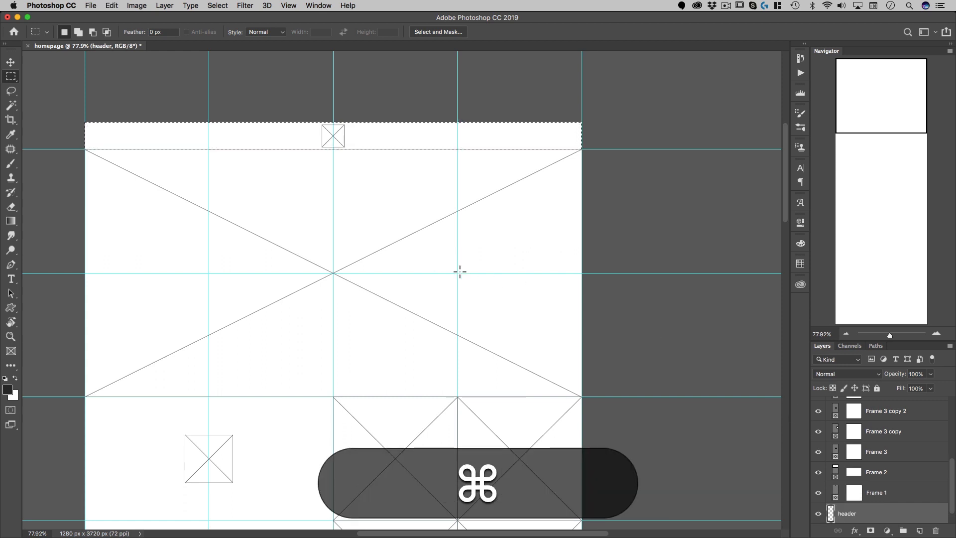
# Group all the frame layers from Frame 1 through Frame 7 into one layer group.
pyautogui.click(896, 492)
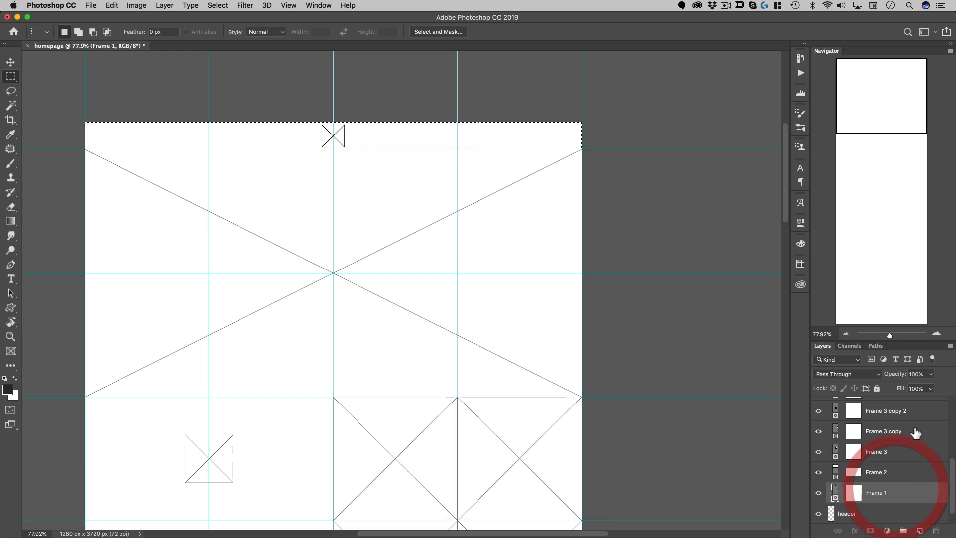
pyautogui.scroll(5, 916, 433)
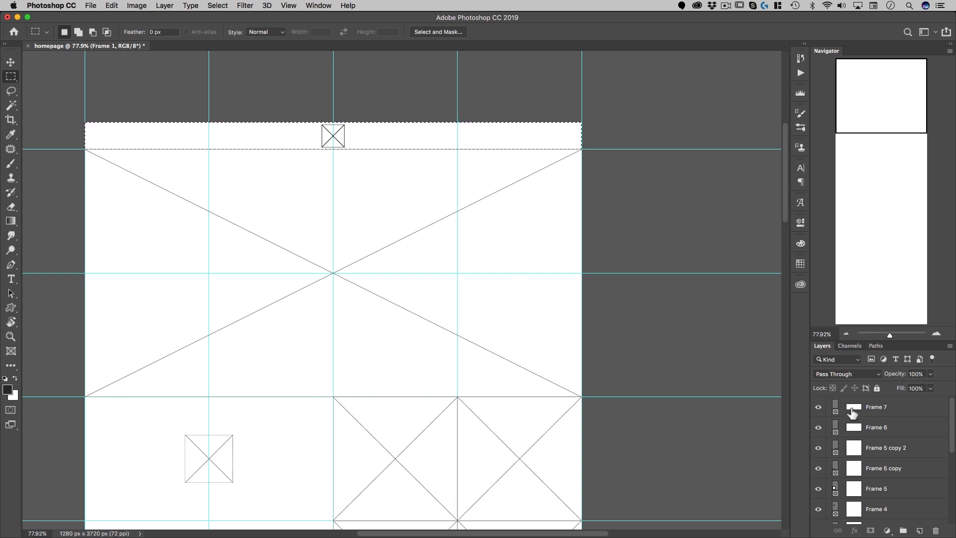
pyautogui.keyDown('shift'); pyautogui.click(893, 411); pyautogui.keyUp('shift')
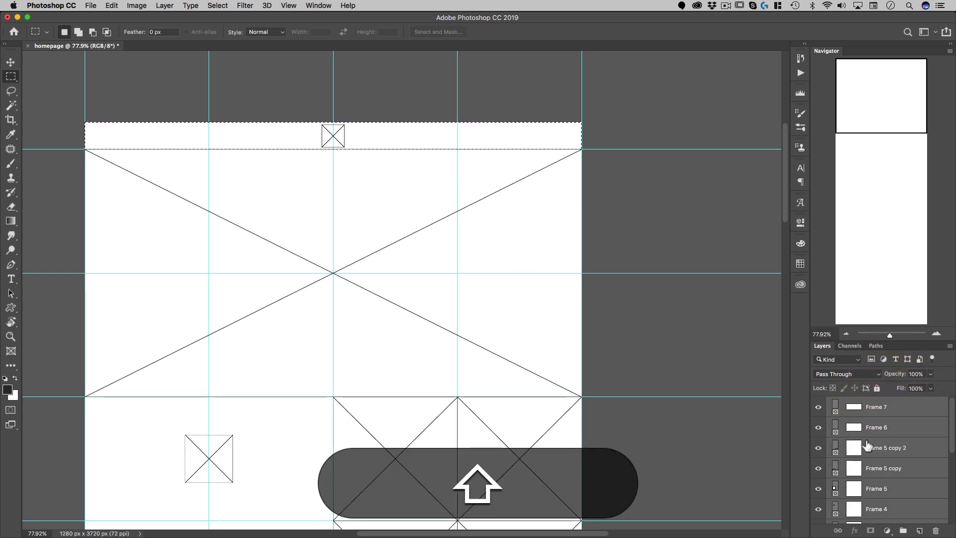
pyautogui.scroll(-5, 876, 443)
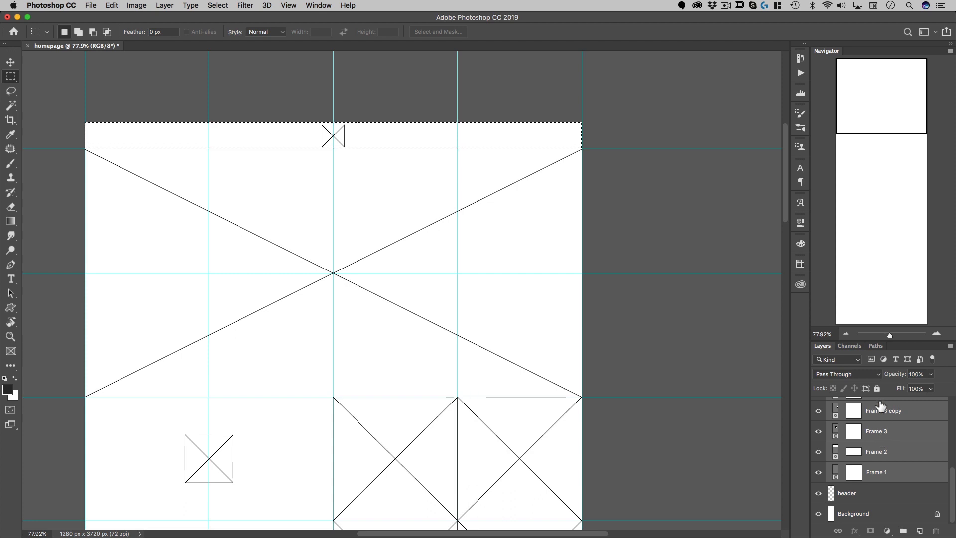
pyautogui.scroll(4, 880, 406)
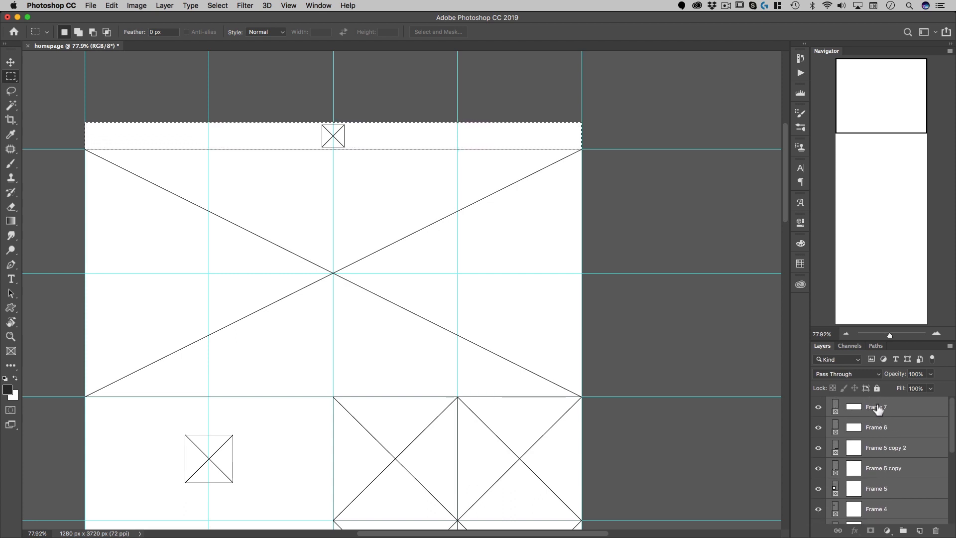
pyautogui.press('super+g')
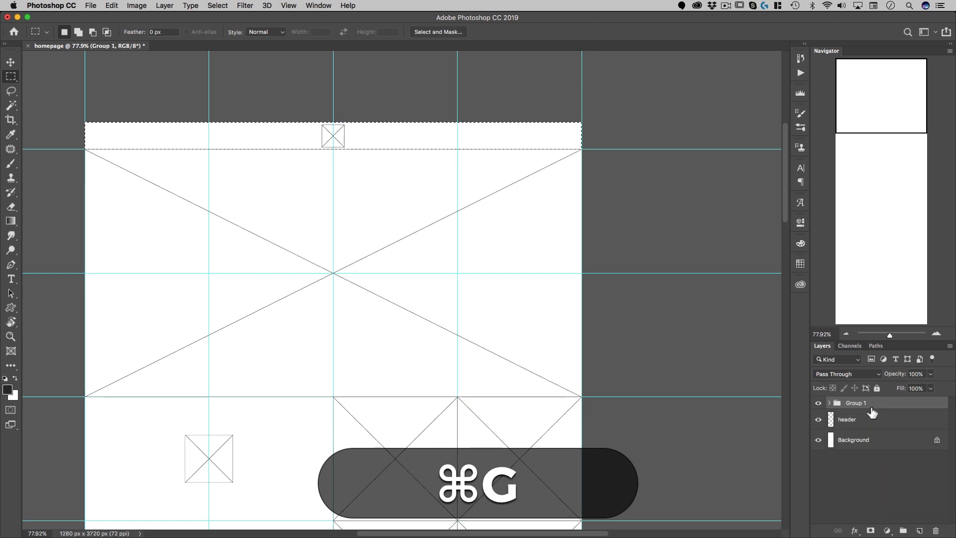
# Fully lock the frame group, try to fill the header selection on the header layer with the foreground color, and undo the fill.
pyautogui.click(876, 388)
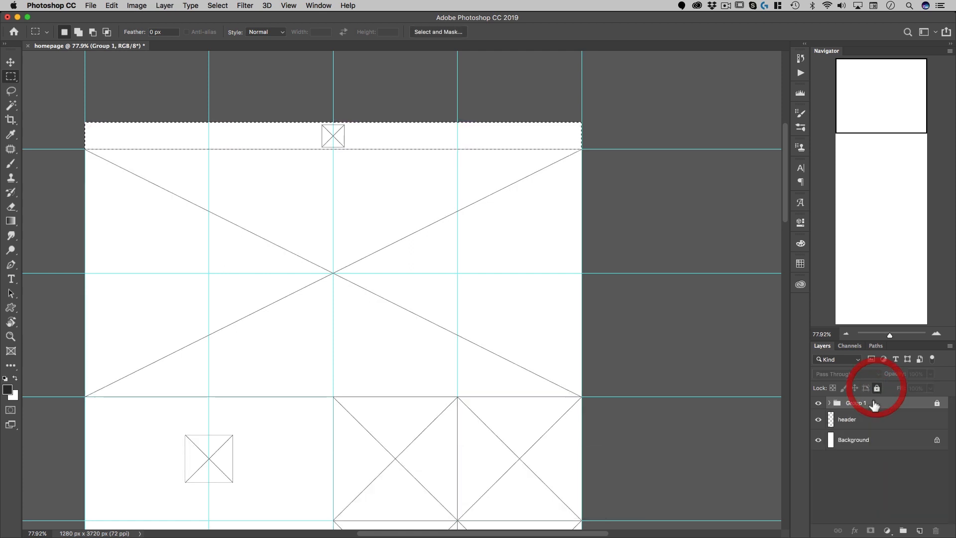
pyautogui.click(860, 421)
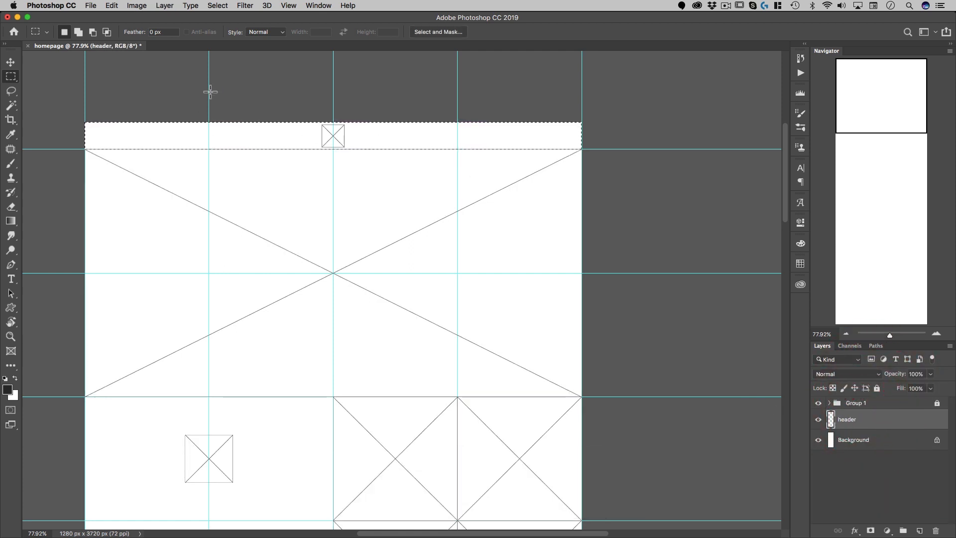
pyautogui.hotkey('alt', 'BackSpace')
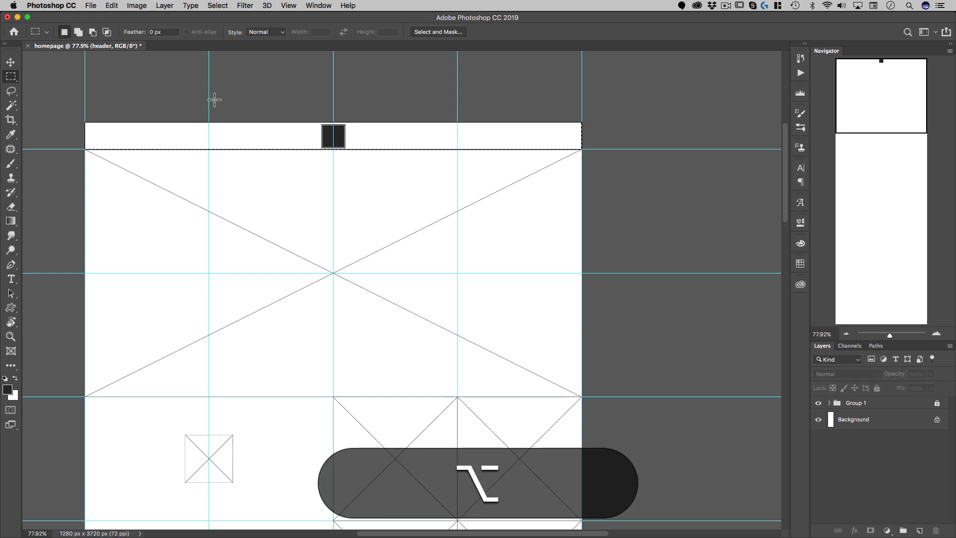
pyautogui.press('alt+super+z')
pyautogui.press('super+z')
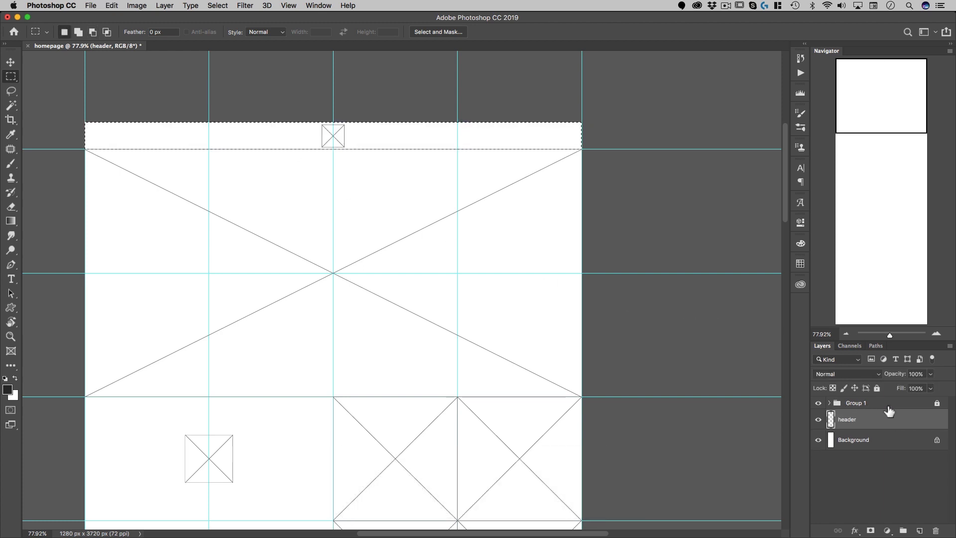
# Try to fill the header selection on the header layer with the frame group hidden, then show the group and undo the fill.
pyautogui.click(869, 404)
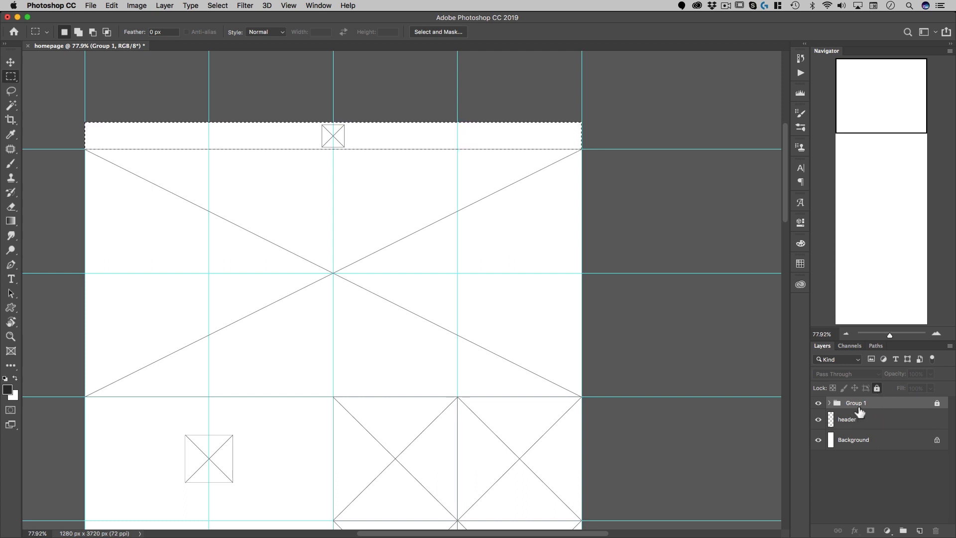
pyautogui.click(817, 403)
pyautogui.click(852, 419)
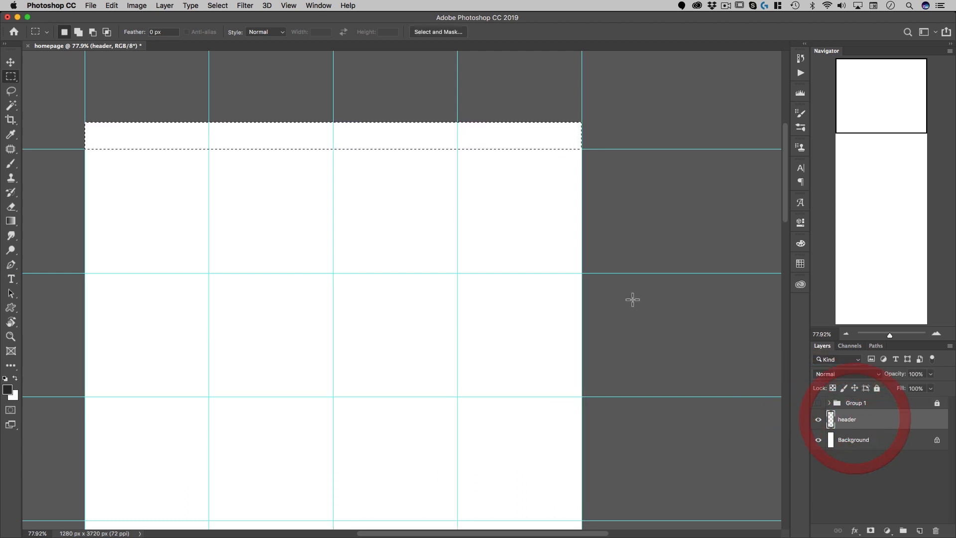
pyautogui.hotkey('alt', 'BackSpace')
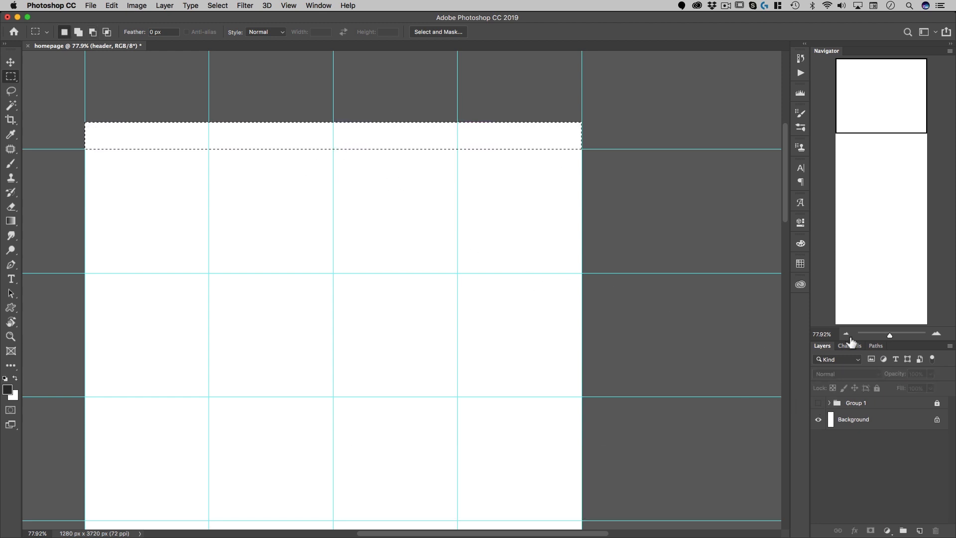
pyautogui.click(818, 403)
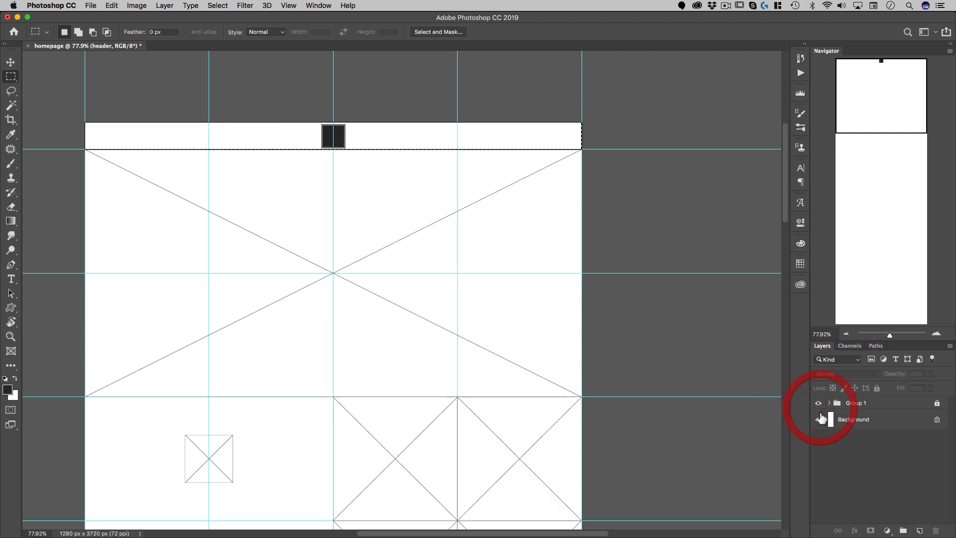
pyautogui.click(829, 403)
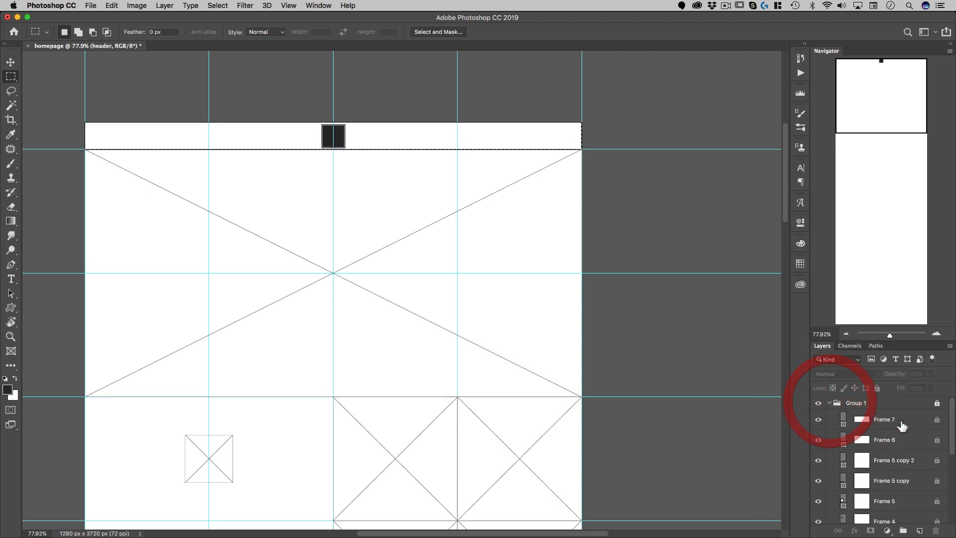
pyautogui.press('super+z')
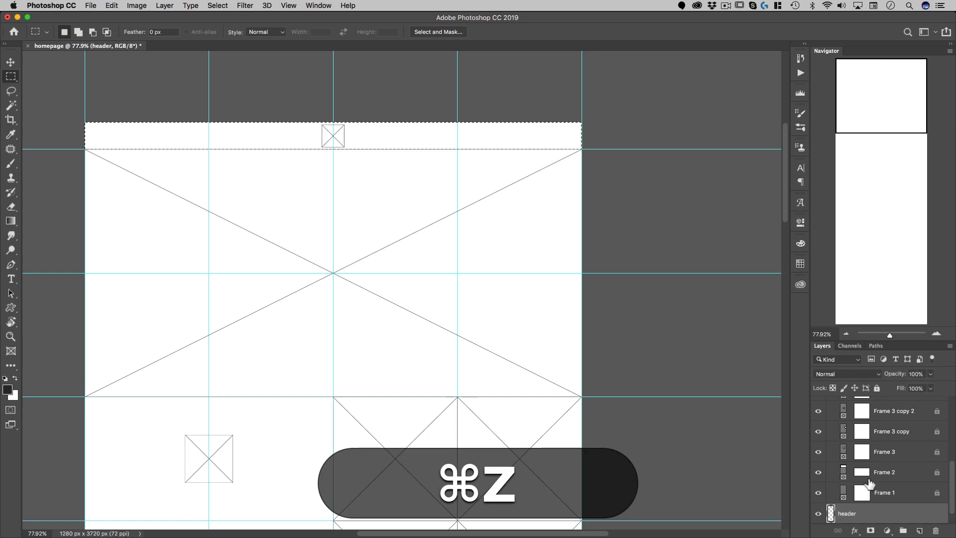
# Replace the frame group's full lock with the lock that prevents auto-nesting, and collapse the group.
pyautogui.scroll(5, 877, 468)
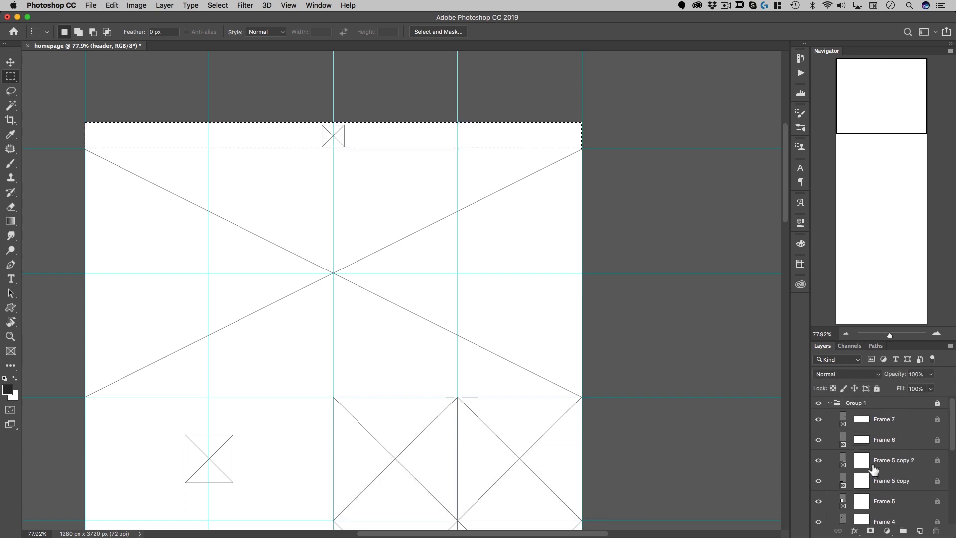
pyautogui.click(871, 405)
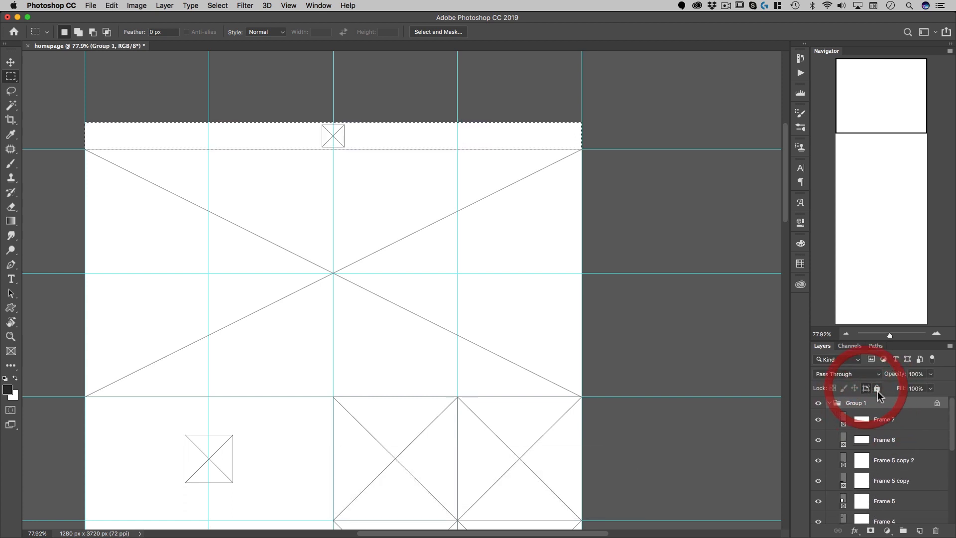
pyautogui.click(829, 403)
# Try again to fill the header selection on the header layer, inspect the frame group's contents, and undo the fill.
pyautogui.click(867, 422)
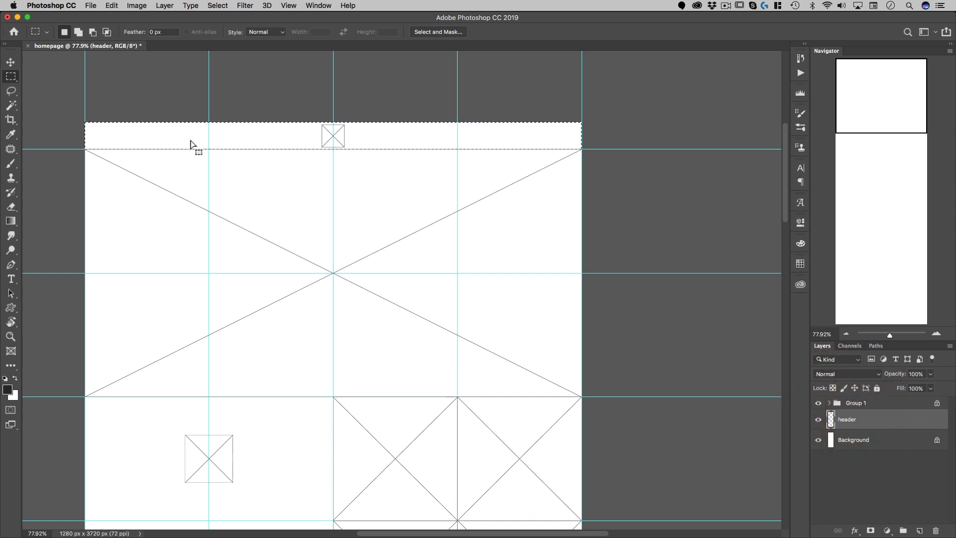
pyautogui.hotkey('alt', 'BackSpace')
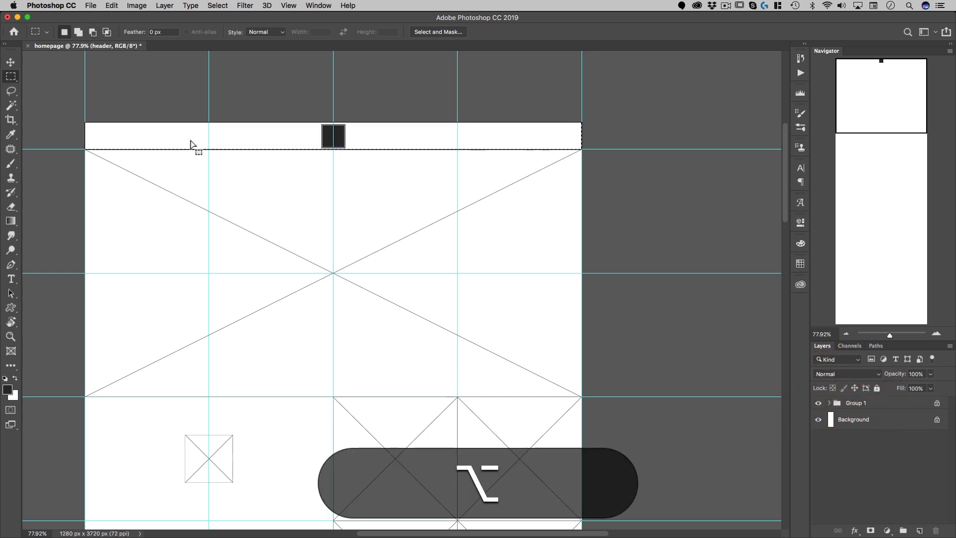
pyautogui.press('super+d')
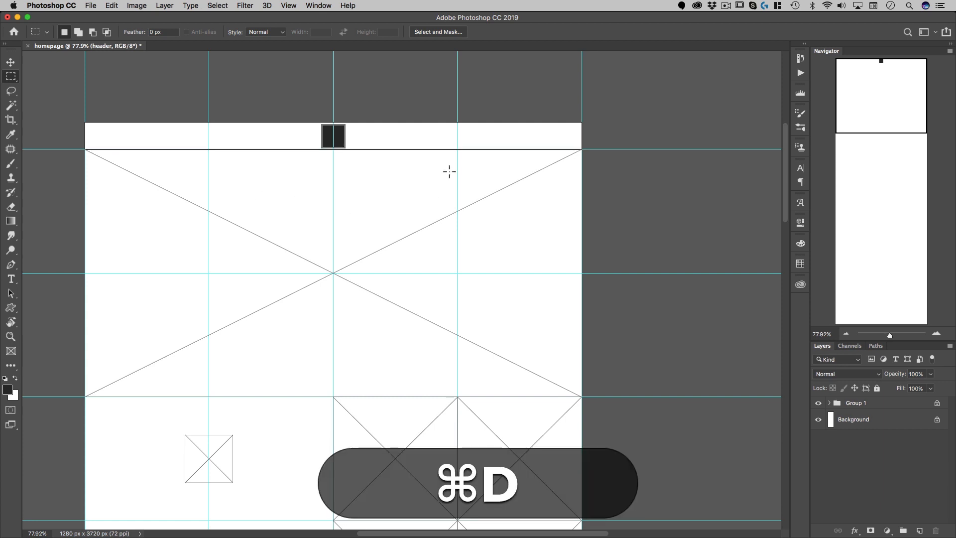
pyautogui.click(829, 404)
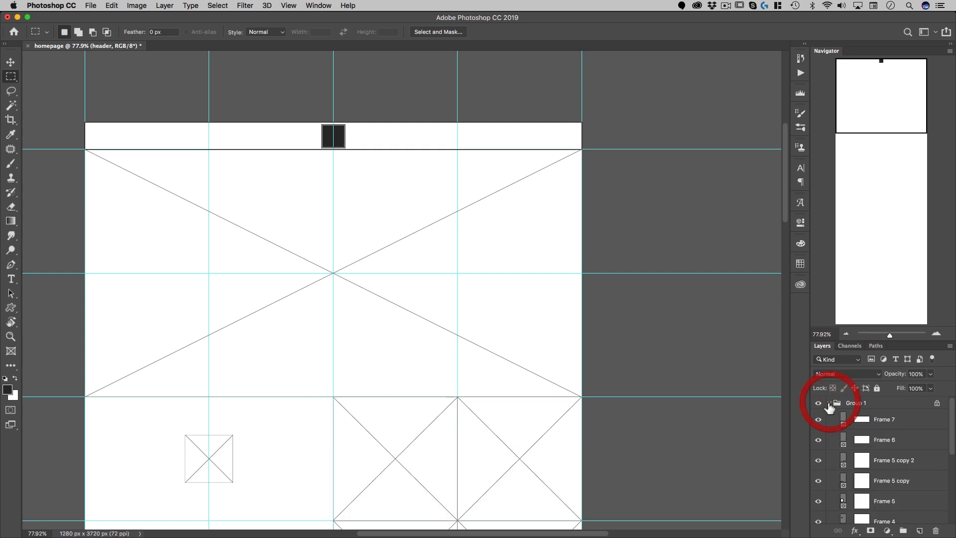
pyautogui.scroll(-5, 880, 444)
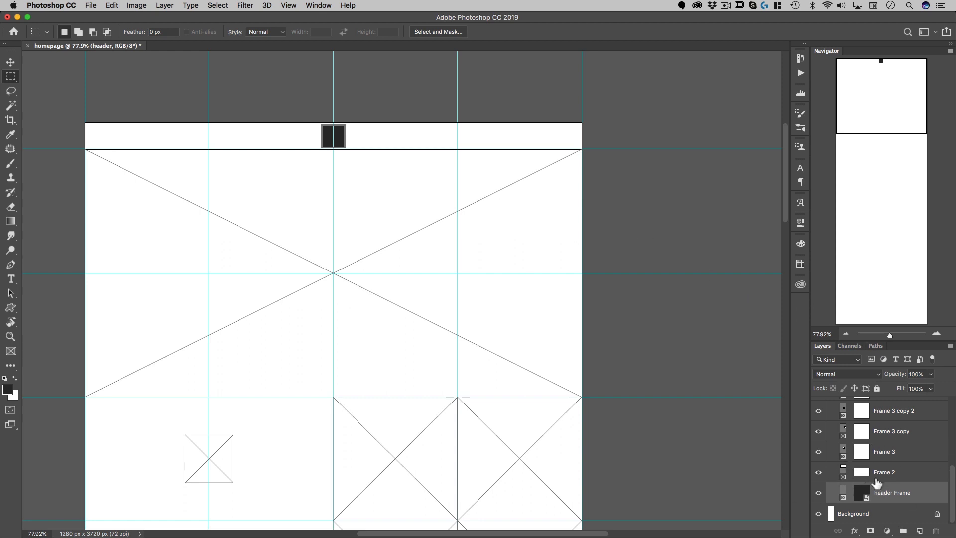
pyautogui.press('super+z')
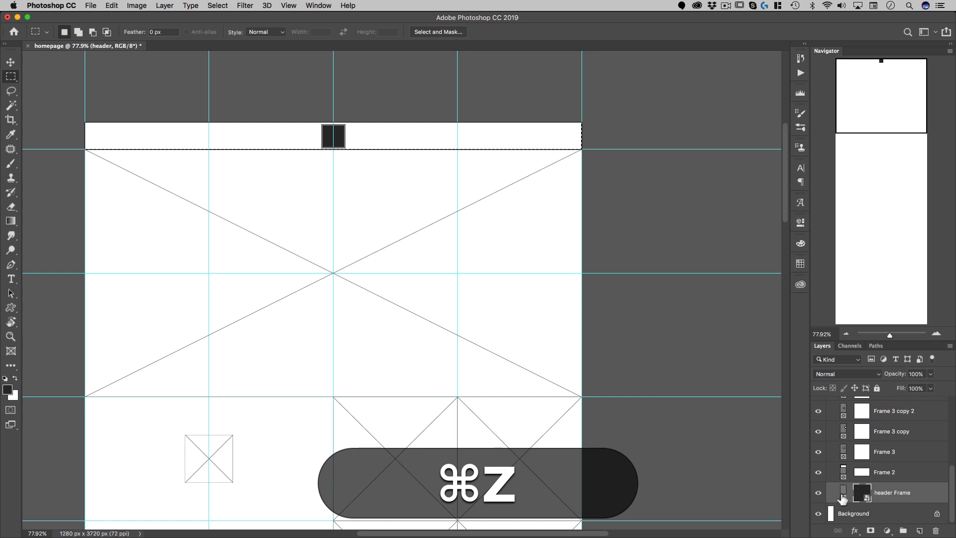
pyautogui.press('super+z')
pyautogui.press('super+z')
# Lock the Frame 1 layer against auto-nesting.
pyautogui.click(877, 490)
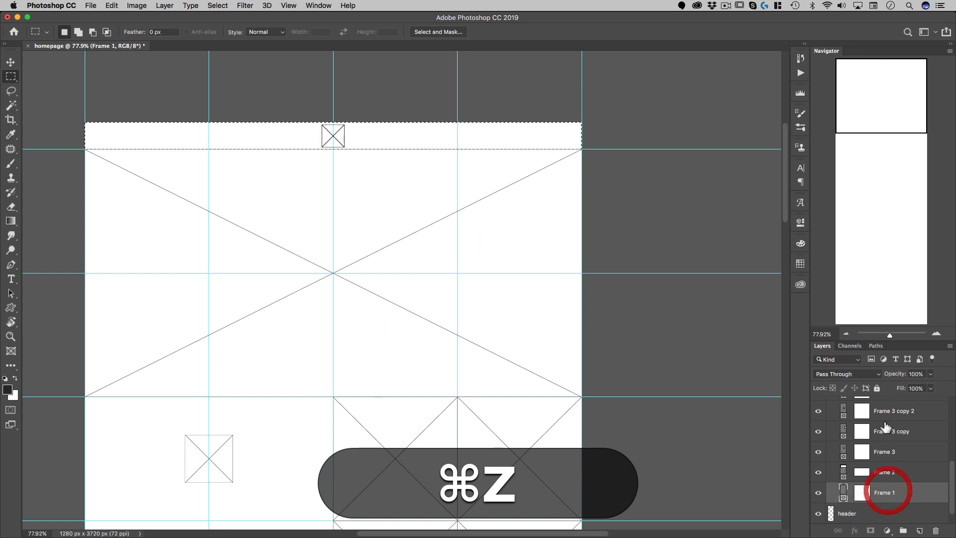
pyautogui.scroll(5, 866, 424)
pyautogui.click(862, 406)
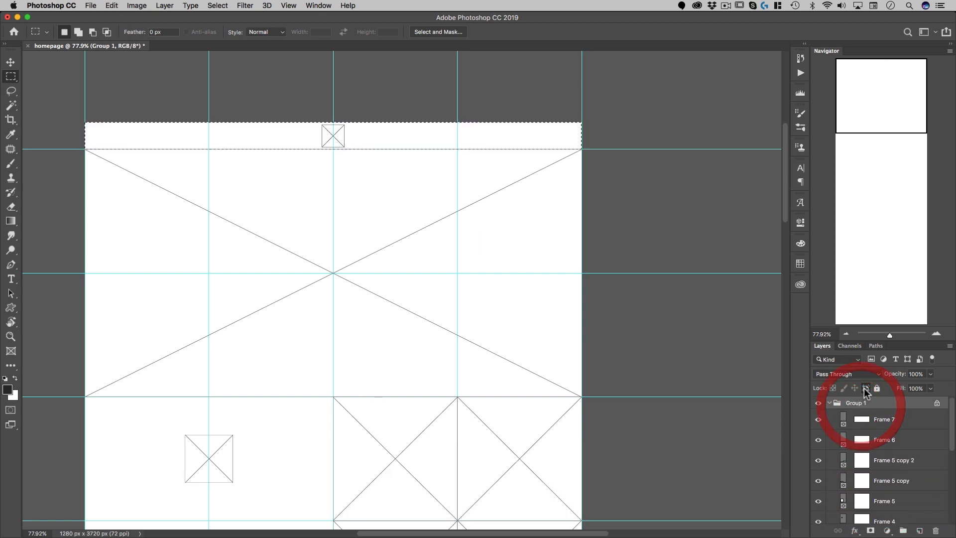
pyautogui.scroll(-8, 866, 393)
pyautogui.click(889, 476)
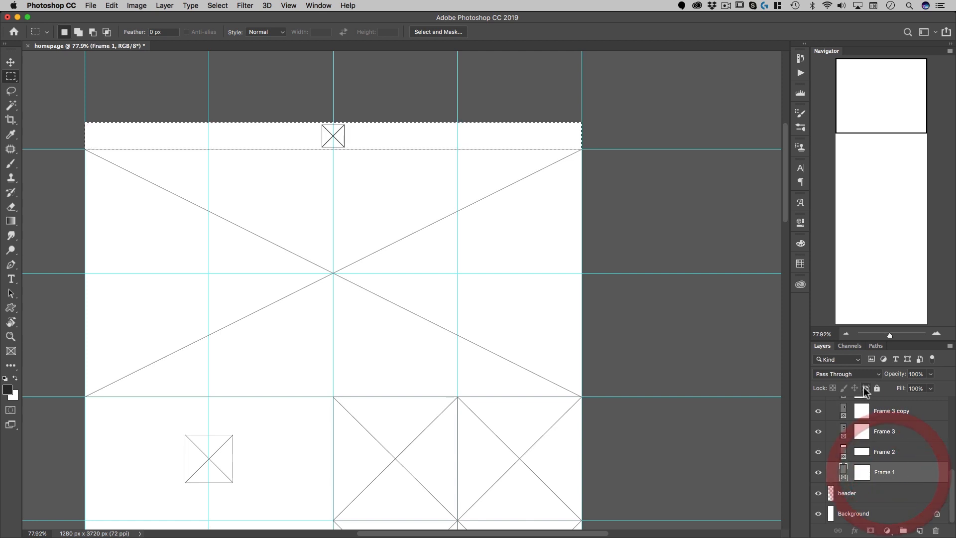
pyautogui.click(865, 388)
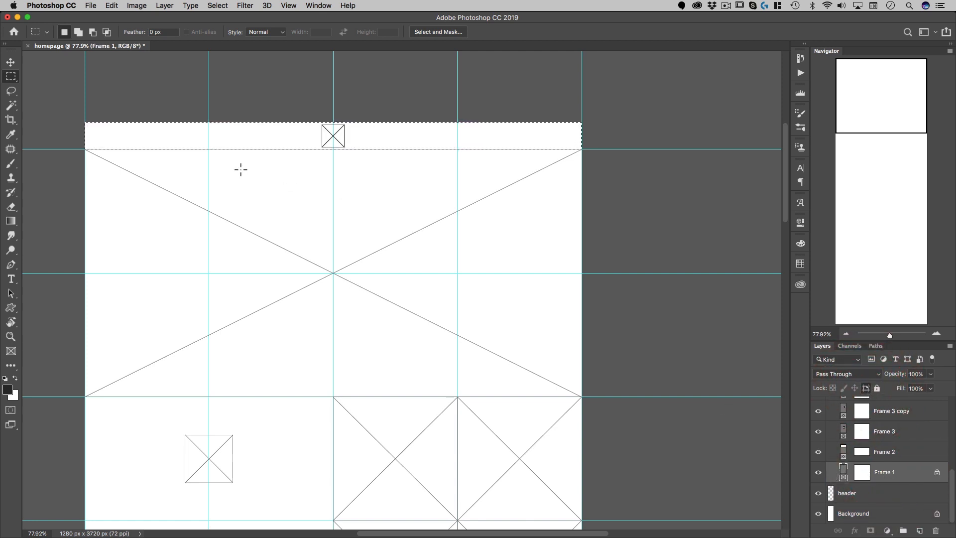
# Fill the header selection on the header layer with the dark gray foreground color and deselect.
pyautogui.hotkey('alt', 'BackSpace')
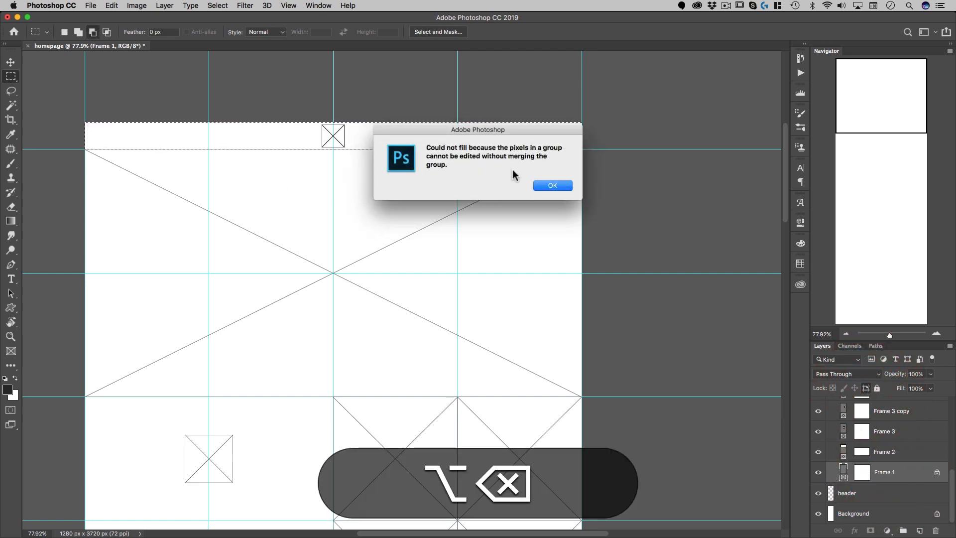
pyautogui.click(553, 185)
pyautogui.click(866, 493)
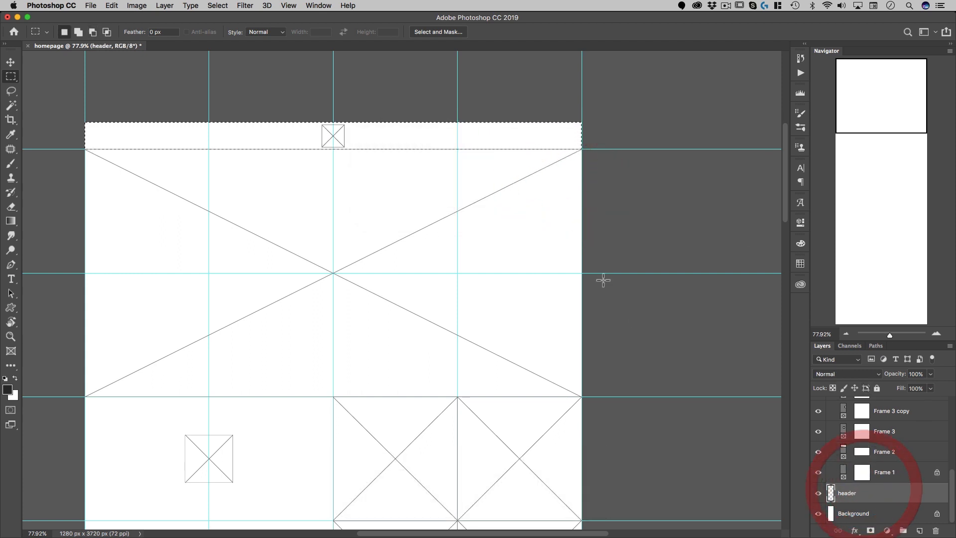
pyautogui.hotkey('alt', 'BackSpace')
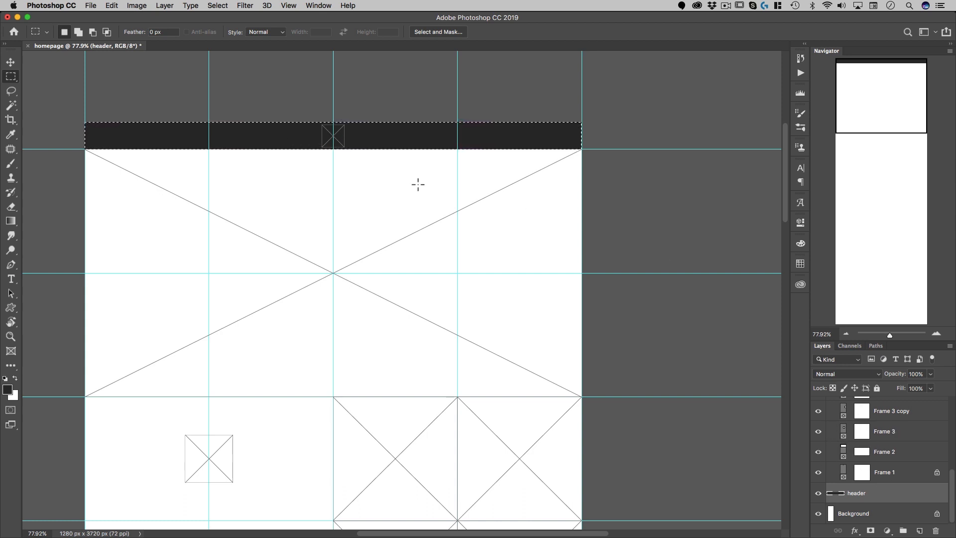
pyautogui.press('super+d')
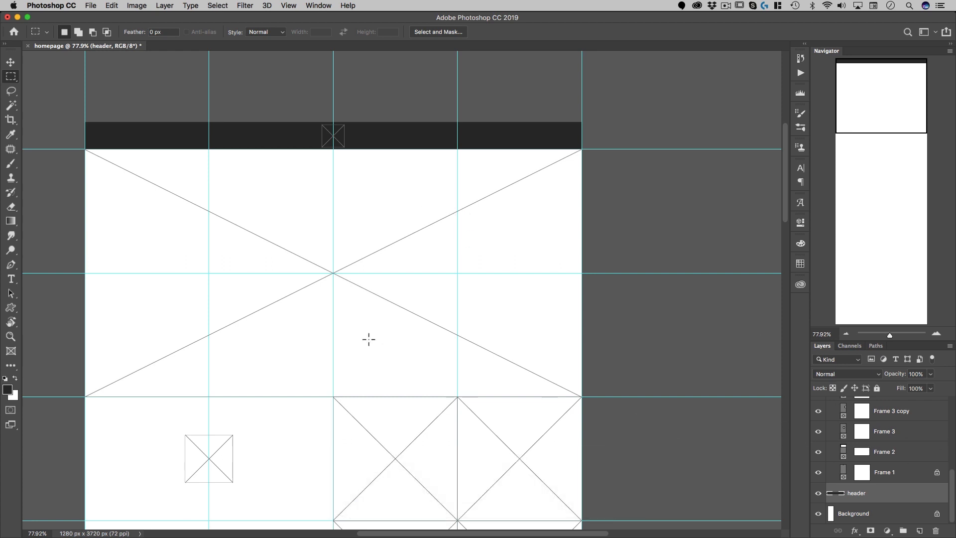
# Add the center-aligned white text "BURGER" in Nunito Sans Regular 14 pt to the header bar, left of the logo frame.
pyautogui.scroll(-3, 368, 339)
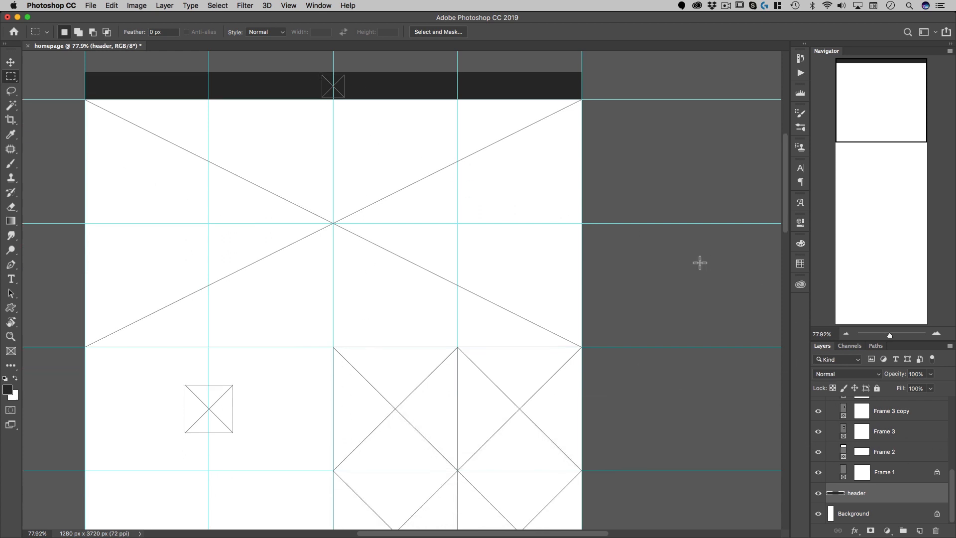
pyautogui.keyDown('super'); pyautogui.click(323, 84); pyautogui.keyUp('super')
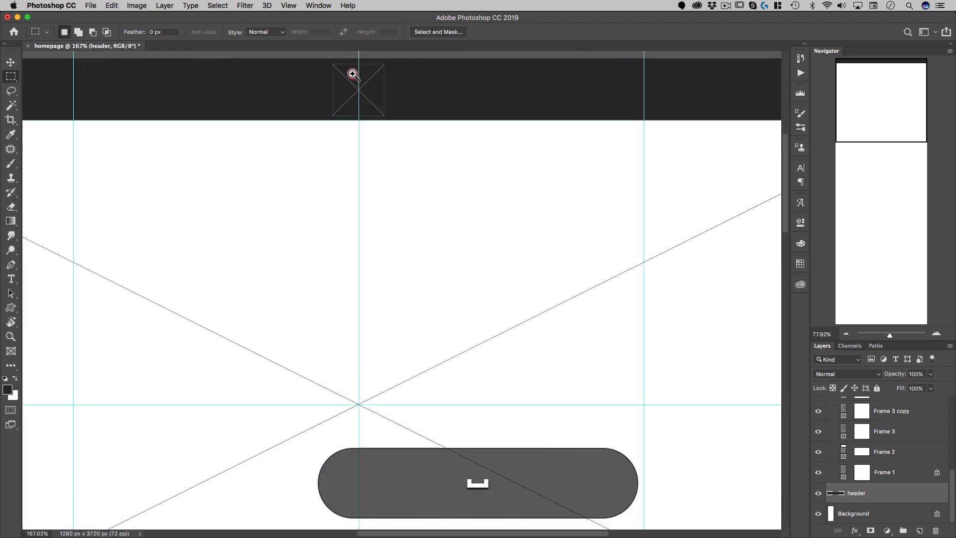
pyautogui.moveTo(352, 77)
pyautogui.mouseDown()
pyautogui.moveTo(445, 218)
pyautogui.moveTo(429, 220)
pyautogui.moveTo(383, 182)
pyautogui.mouseUp()
pyautogui.press('t')
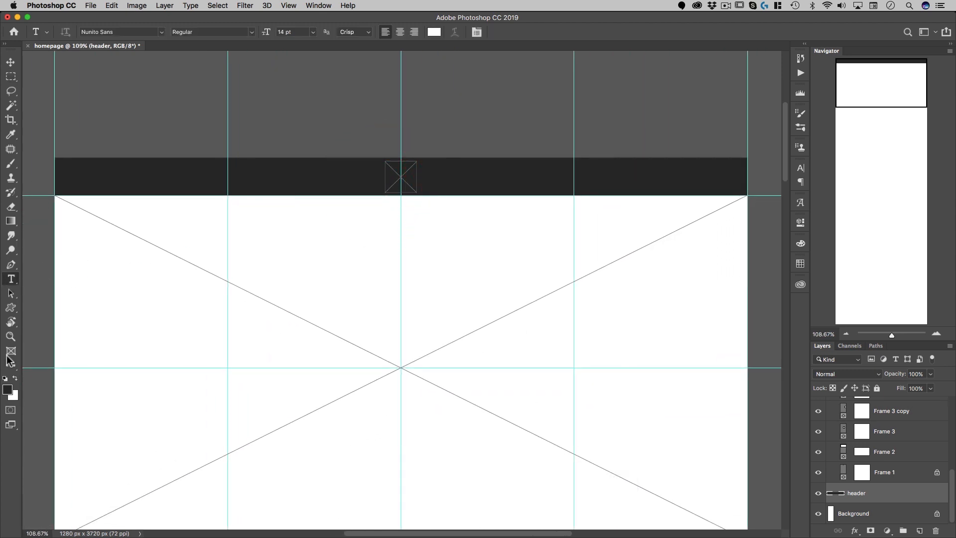
pyautogui.click(15, 378)
pyautogui.click(400, 33)
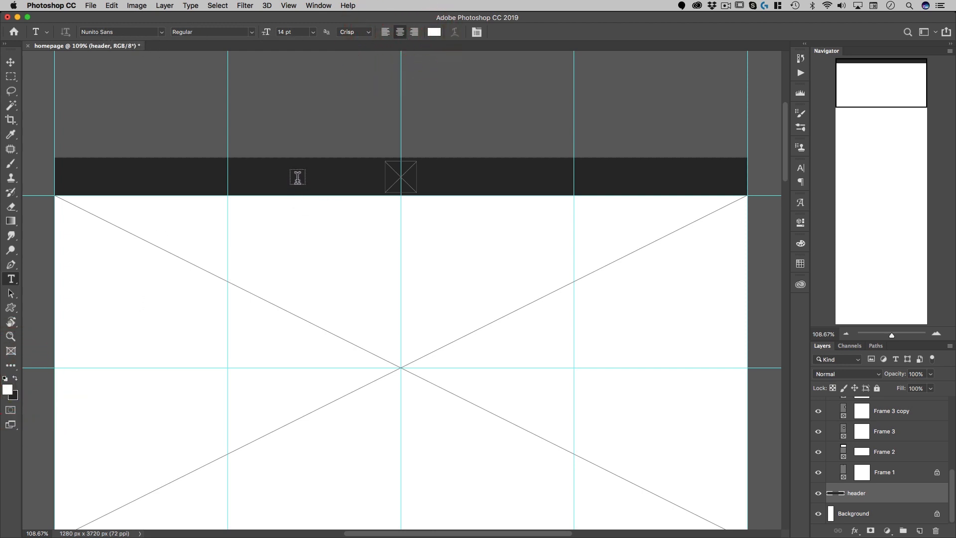
pyautogui.click(298, 180)
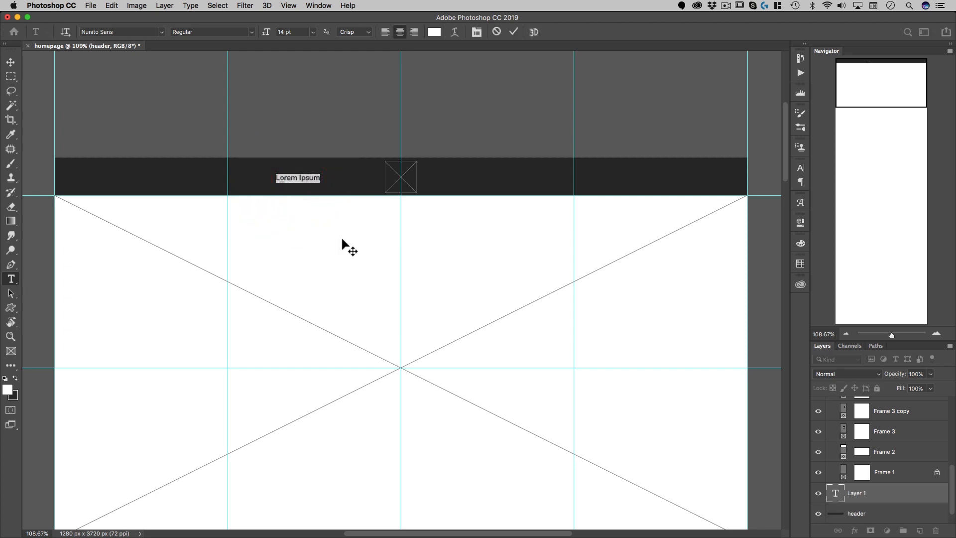
pyautogui.press('shift')
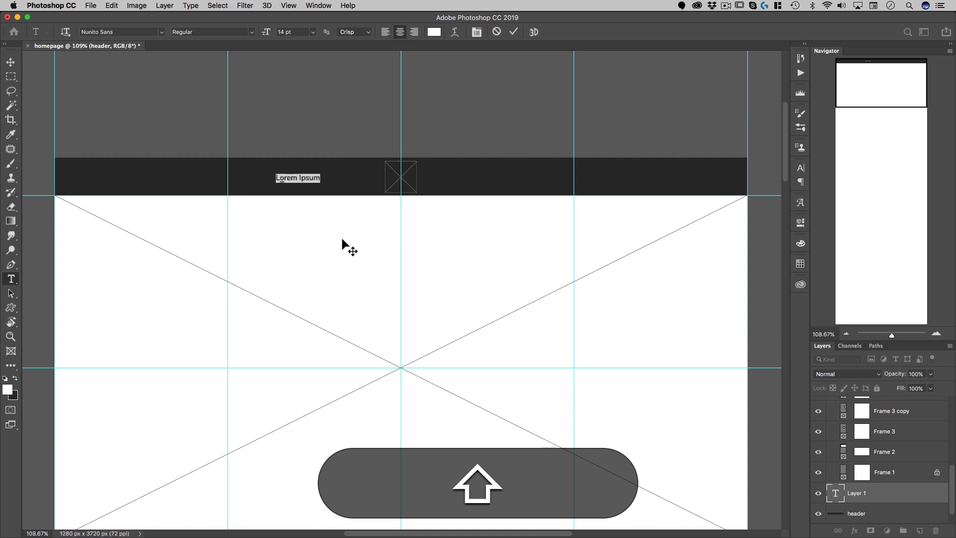
pyautogui.write('BURGER')
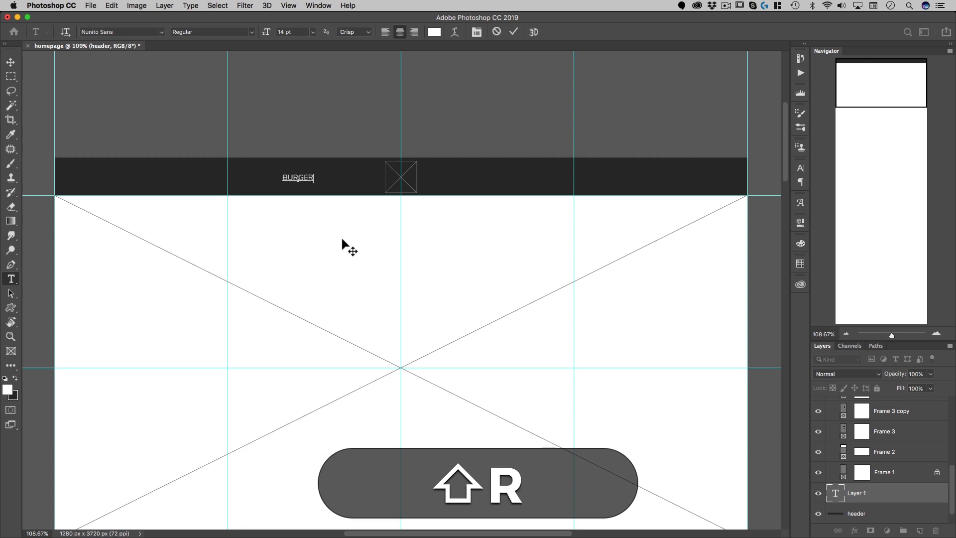
pyautogui.press('KP_Enter')
# Duplicate the BURGER label to its right in the header and change the copy's text to "MENU".
pyautogui.hotkey('shift', 'v')
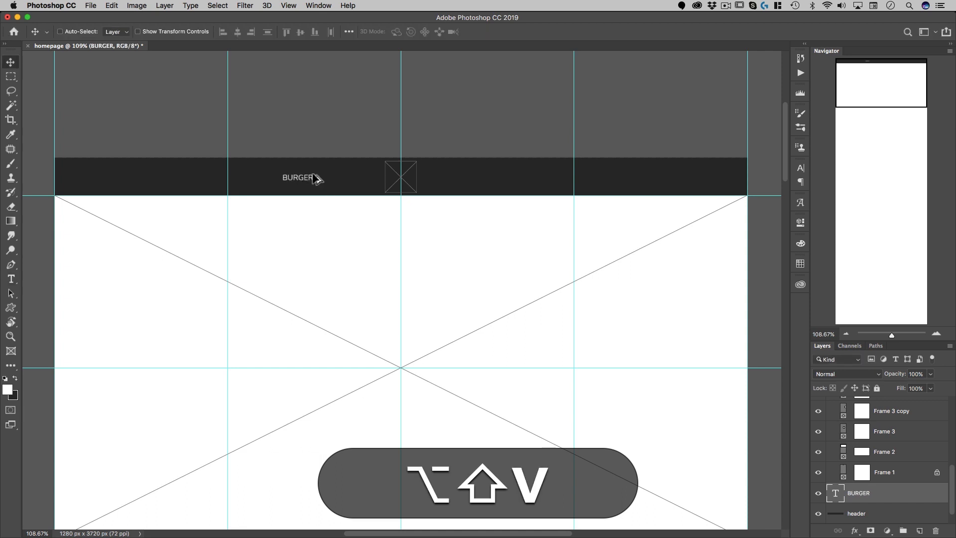
pyautogui.moveTo(305, 178); pyautogui.dragTo(348, 178)
pyautogui.press('t')
pyautogui.click(349, 178)
pyautogui.press('super+shift+a')
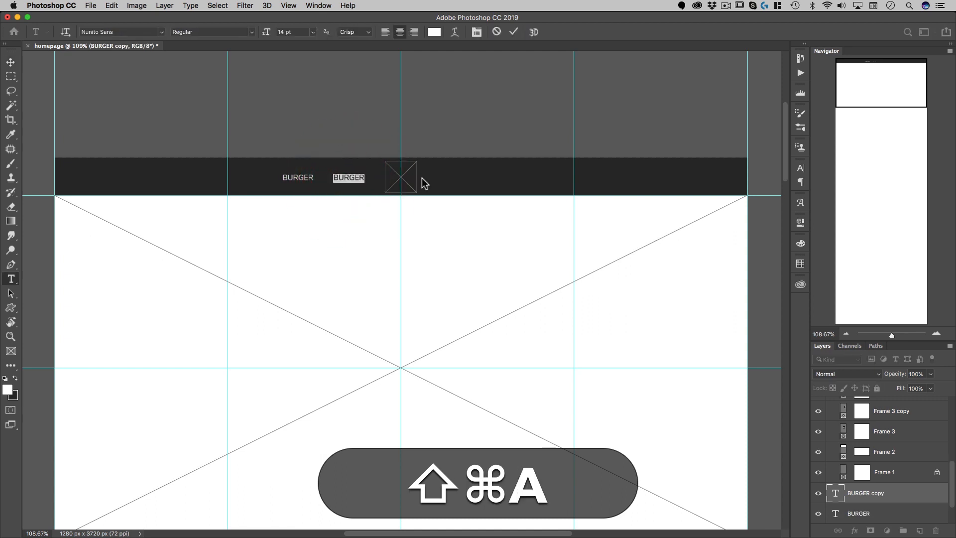
pyautogui.write('MENU')
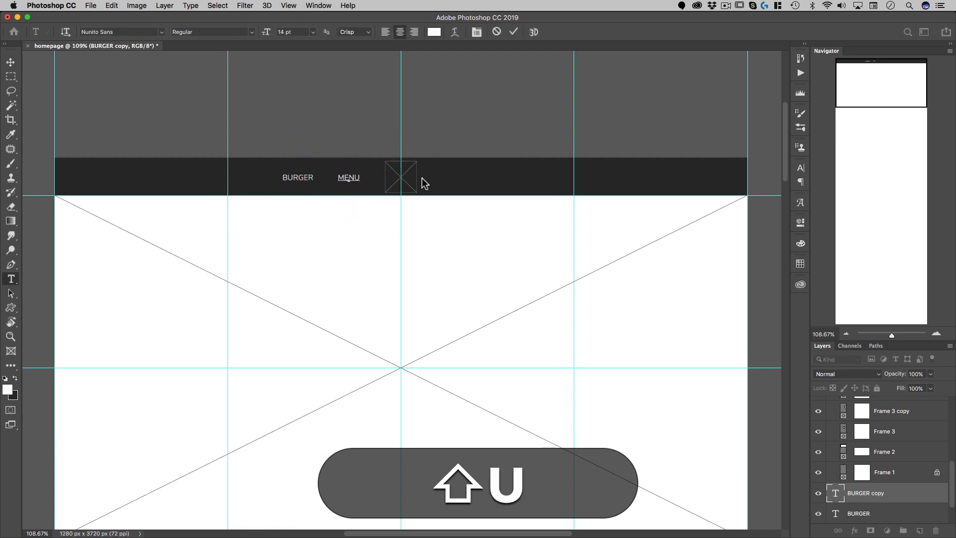
pyautogui.press('KP_Enter')
# Duplicate the MENU label onto the header's logo frame and change the copy's text to "BLOG".
pyautogui.hotkey('shift', 'v')
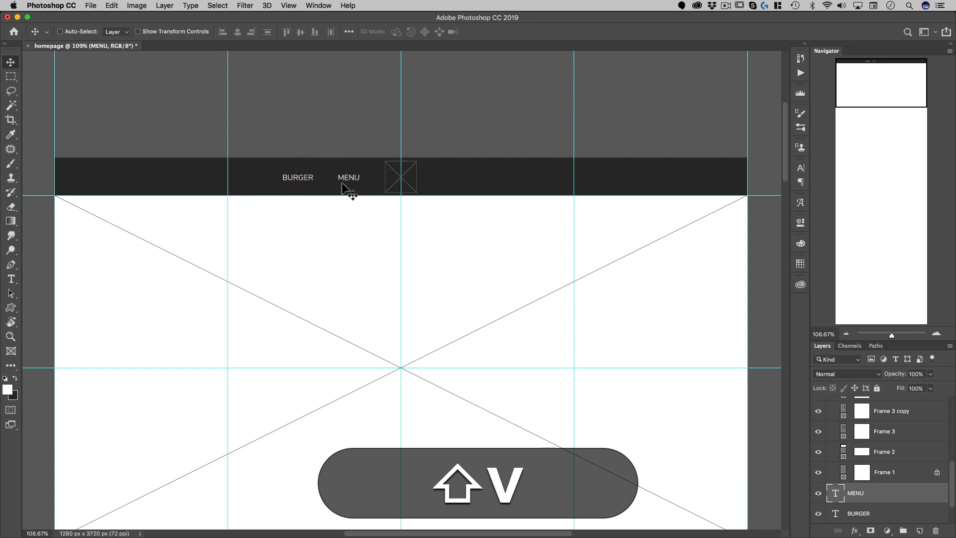
pyautogui.moveTo(348, 187); pyautogui.dragTo(400, 189)
pyautogui.press('t')
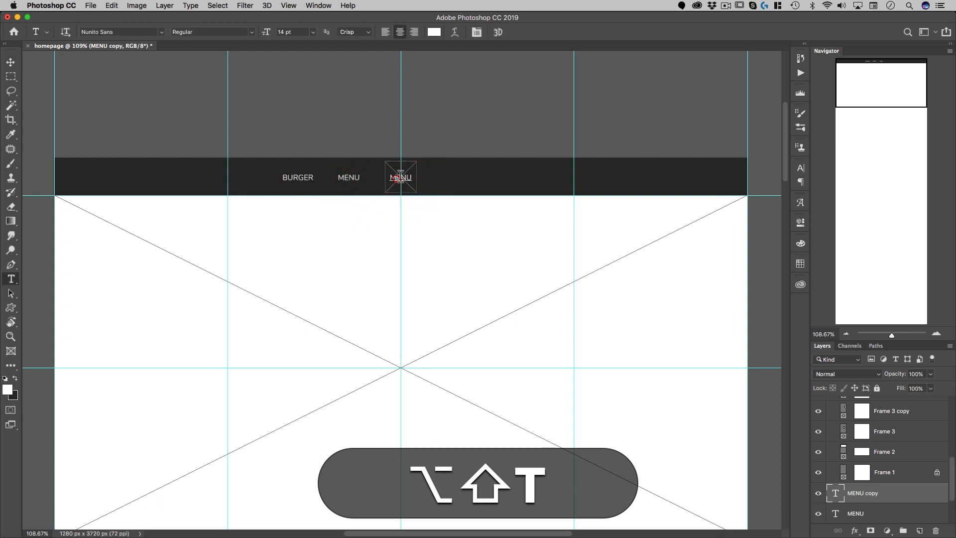
pyautogui.click(401, 178)
pyautogui.press('super+shift+a')
pyautogui.write('BLOG')
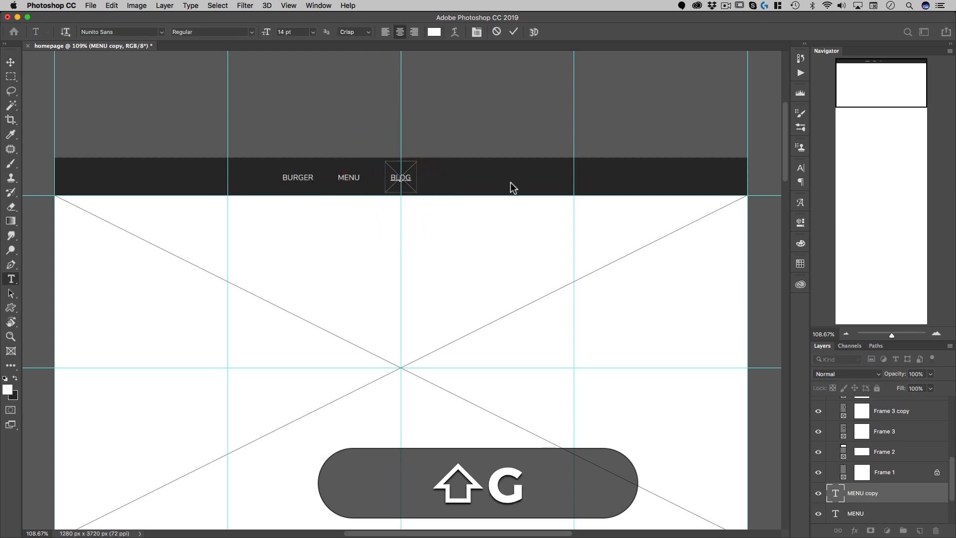
pyautogui.press('KP_Enter')
# Duplicate the BLOG label to the right of the logo frame and change the copy's text to "ABOUT".
pyautogui.hotkey('shift', 'v')
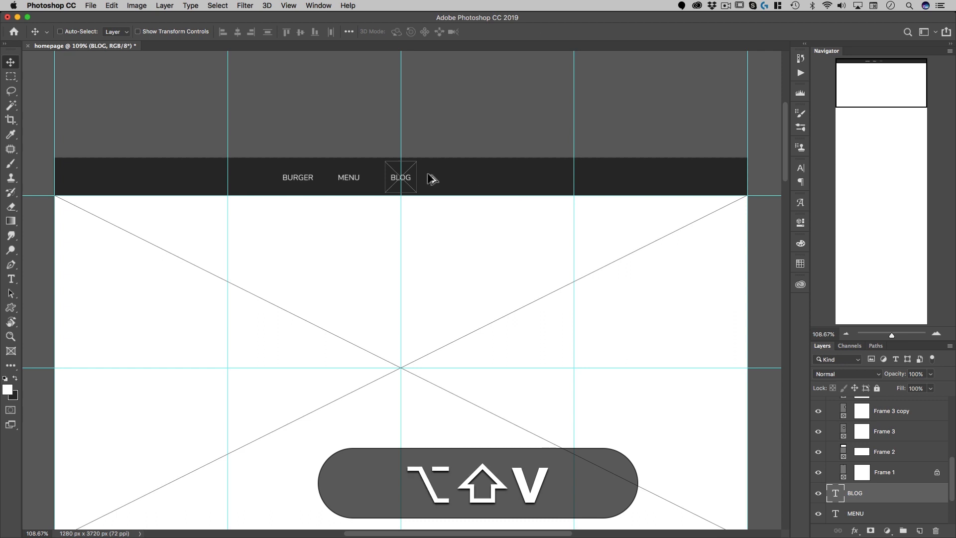
pyautogui.moveTo(433, 179); pyautogui.dragTo(460, 187)
pyautogui.press('t')
pyautogui.click(450, 177)
pyautogui.press('super+shift+a')
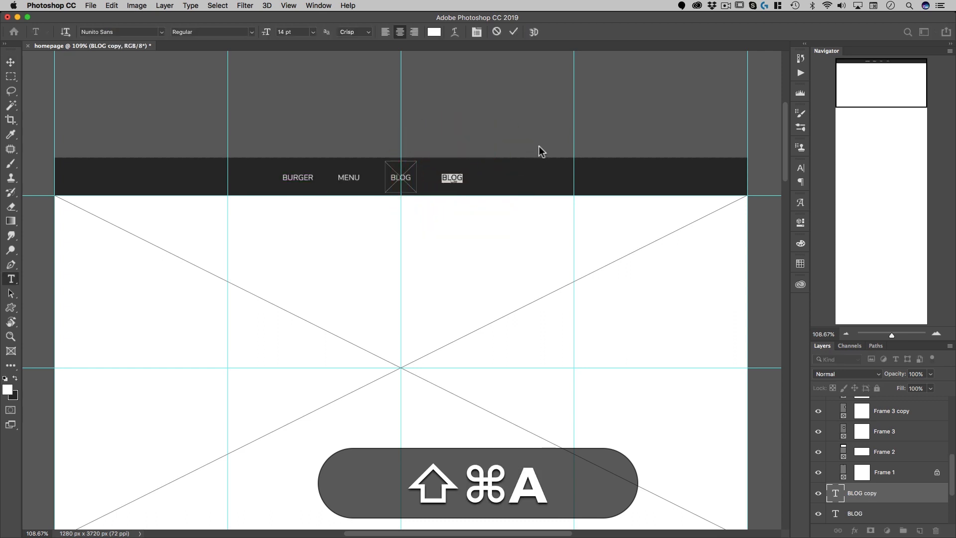
pyautogui.write('ABOUT')
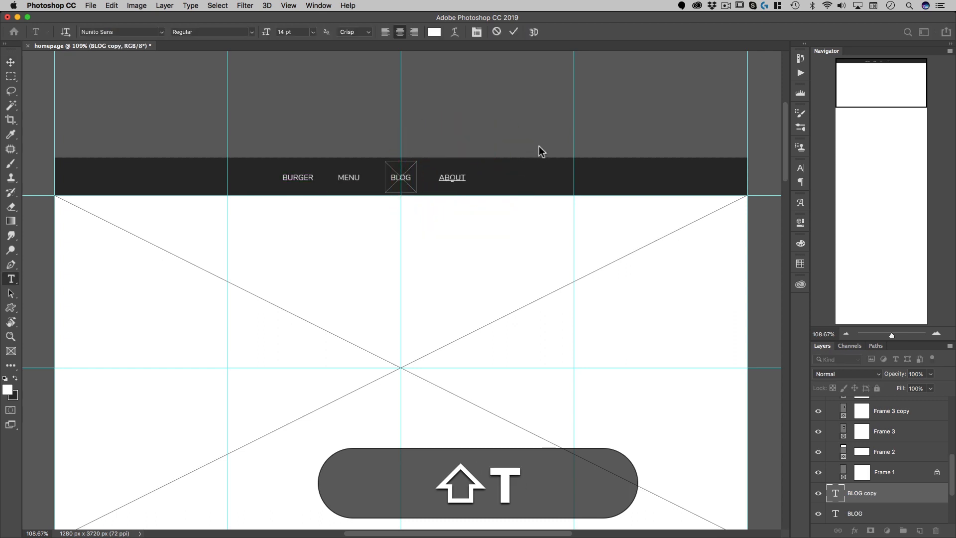
# Duplicate the ABOUT label further right in the header and change the copy's text to "CONTACT".
pyautogui.hotkey('shift', 'v')
pyautogui.moveTo(437, 179); pyautogui.dragTo(509, 180)
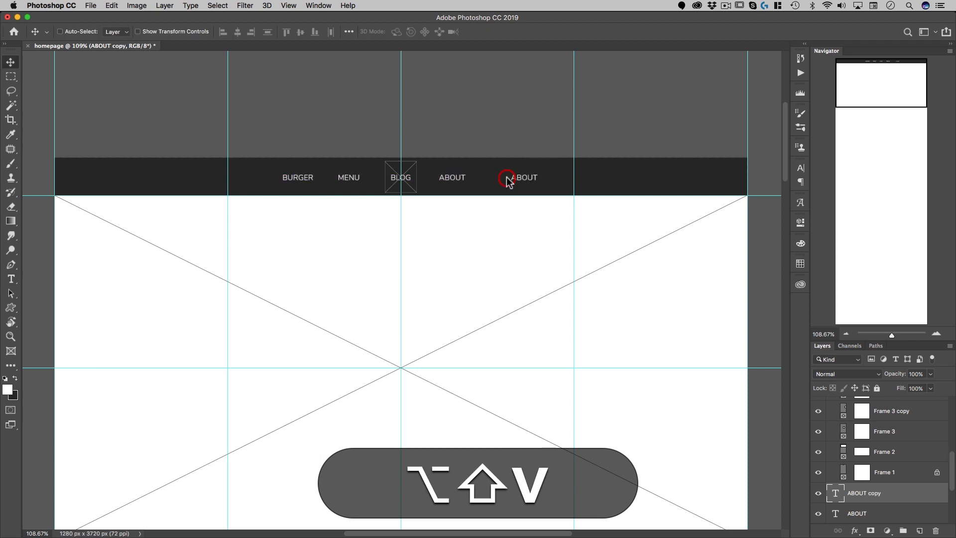
pyautogui.press('t')
pyautogui.click(527, 174)
pyautogui.press('super+a')
pyautogui.write('C')
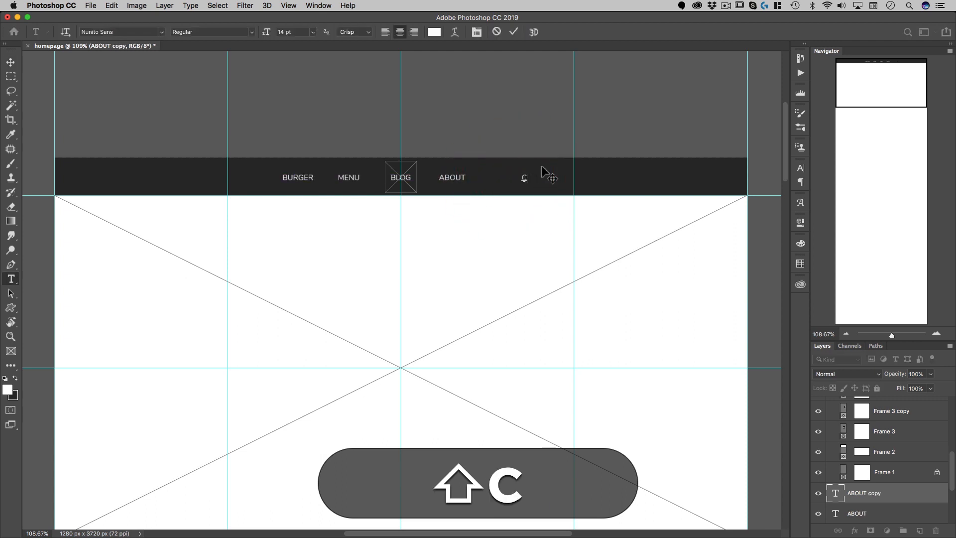
pyautogui.write('ONTACT')
# Duplicate the CONTACT label to its right in the header and change the copy's text to "STORE".
pyautogui.hotkey('shift', 'v')
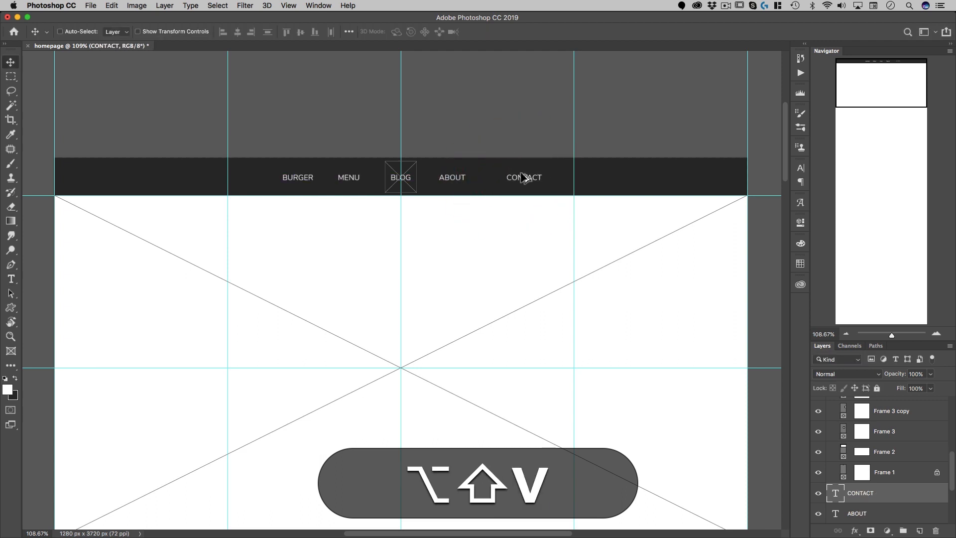
pyautogui.moveTo(523, 177); pyautogui.dragTo(588, 178)
pyautogui.hotkey('alt', 'shift', 't')
pyautogui.click(590, 175)
pyautogui.press('super+shift+a')
pyautogui.write('S')
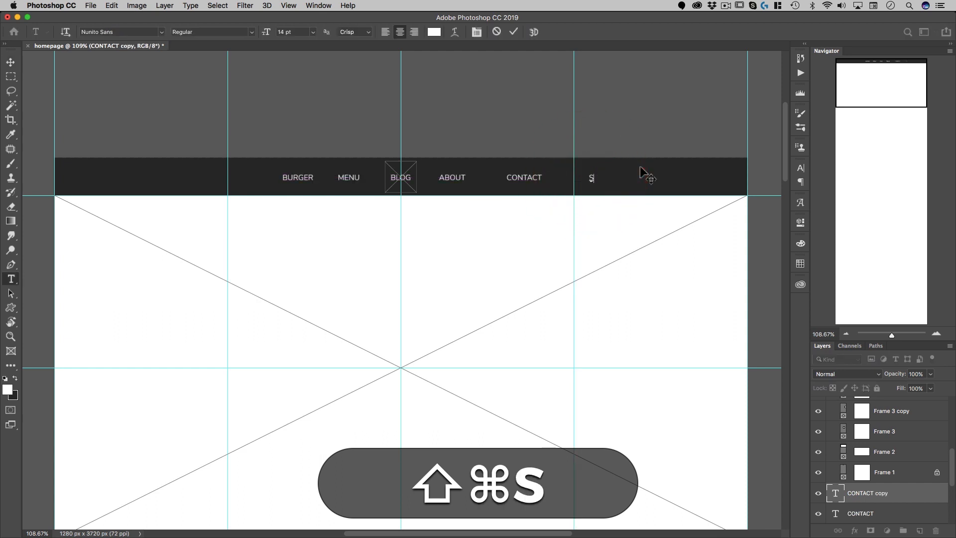
pyautogui.write('TORE')
pyautogui.press('shift+KP_Enter')
# Distribute the six navigation labels from BURGER to STORE evenly in the horizontal direction.
pyautogui.hotkey('shift', 'v')
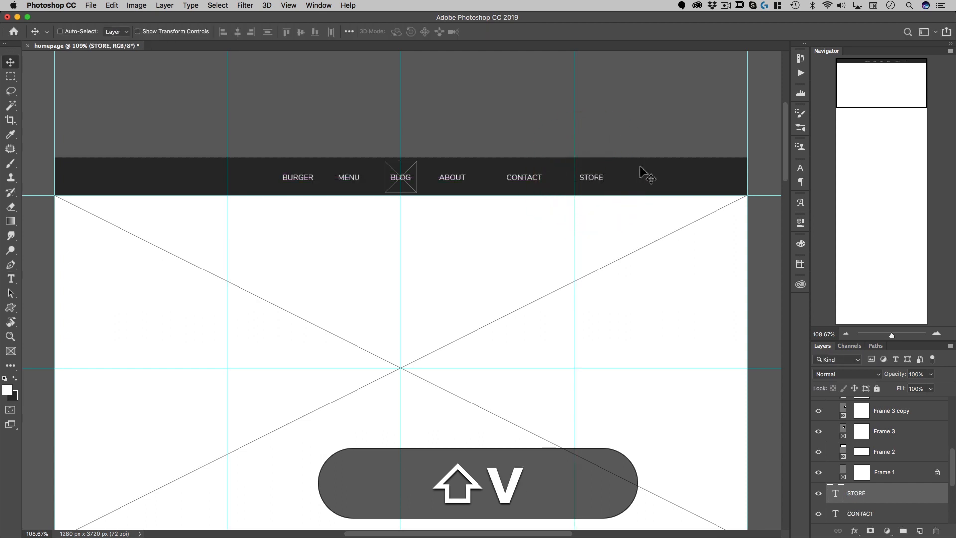
pyautogui.scroll(-5, 859, 450)
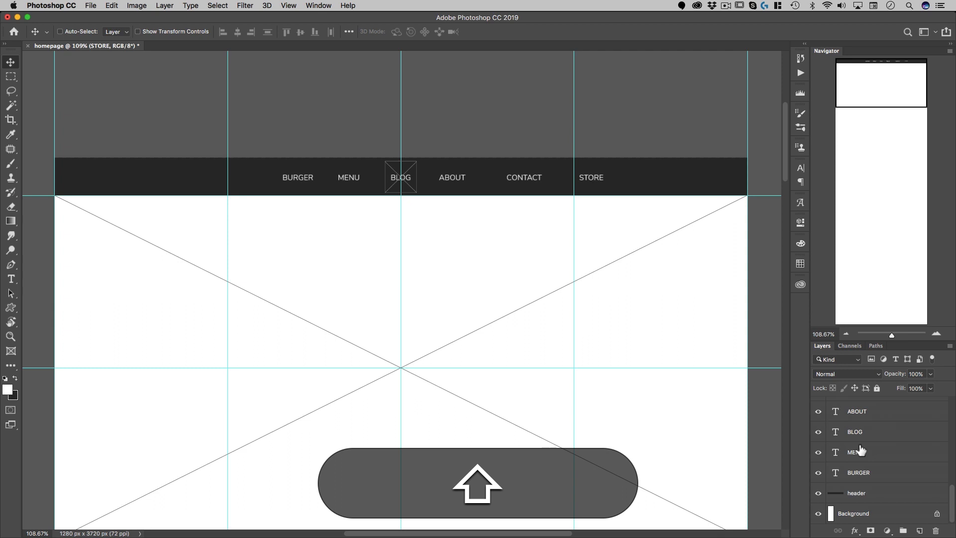
pyautogui.keyDown('shift'); pyautogui.click(869, 473); pyautogui.keyUp('shift')
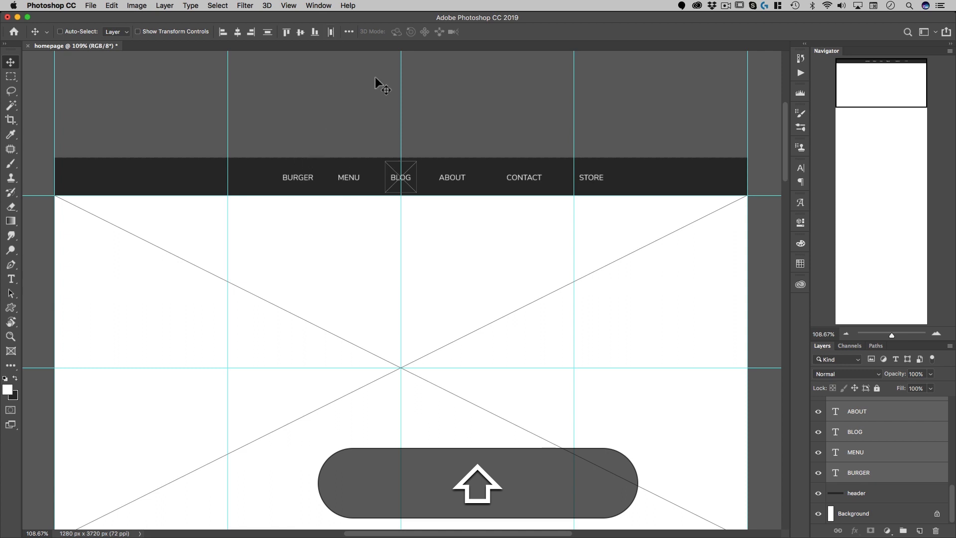
pyautogui.click(333, 33)
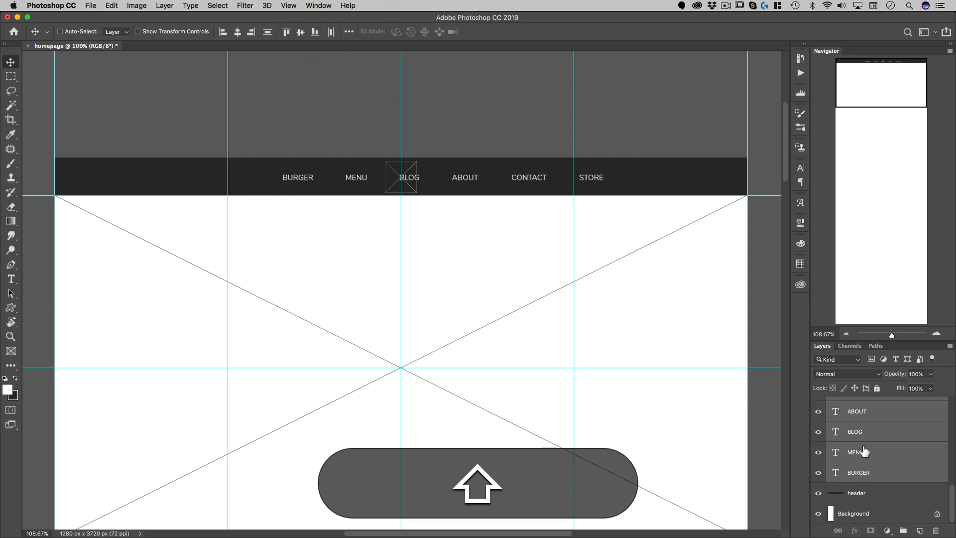
# Move the BURGER, MENU and BLOG labels together to the left side of the logo frame.
pyautogui.click(872, 473)
pyautogui.keyDown('shift'); pyautogui.click(878, 430); pyautogui.keyUp('shift')
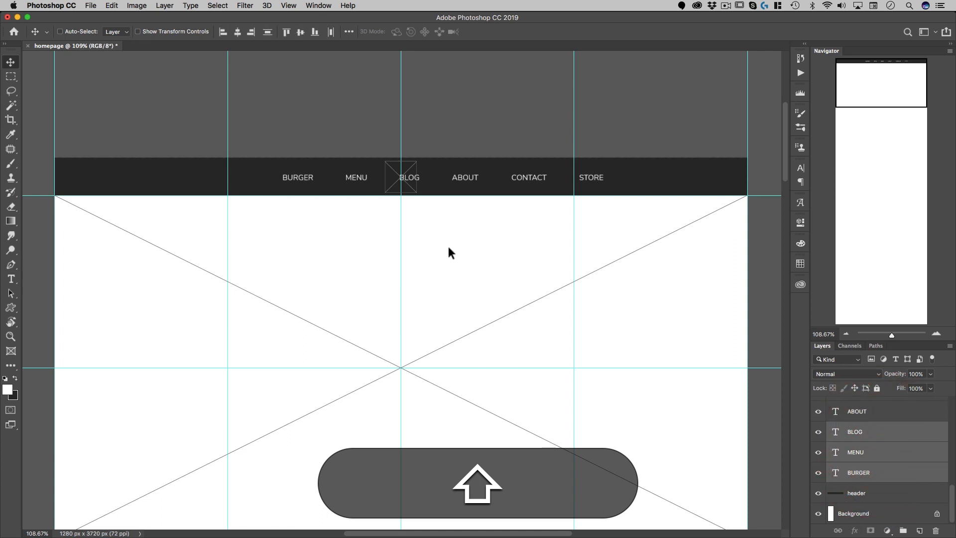
pyautogui.moveTo(449, 250); pyautogui.dragTo(395, 248)
# Move the ABOUT, CONTACT and STORE labels together closer to the right side of the logo frame.
pyautogui.click(866, 412)
pyautogui.scroll(3, 895, 427)
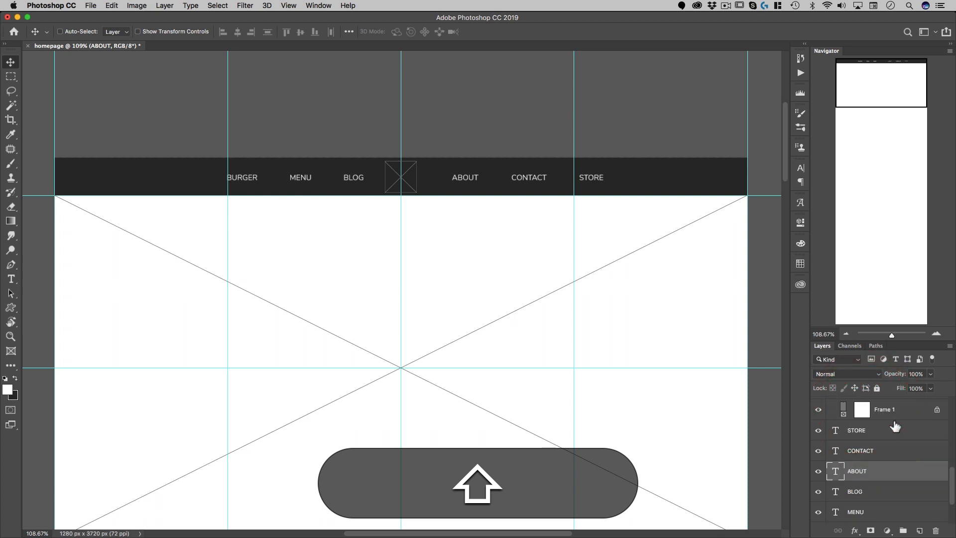
pyautogui.keyDown('shift'); pyautogui.click(881, 435); pyautogui.keyUp('shift')
pyautogui.moveTo(567, 219); pyautogui.dragTo(552, 217)
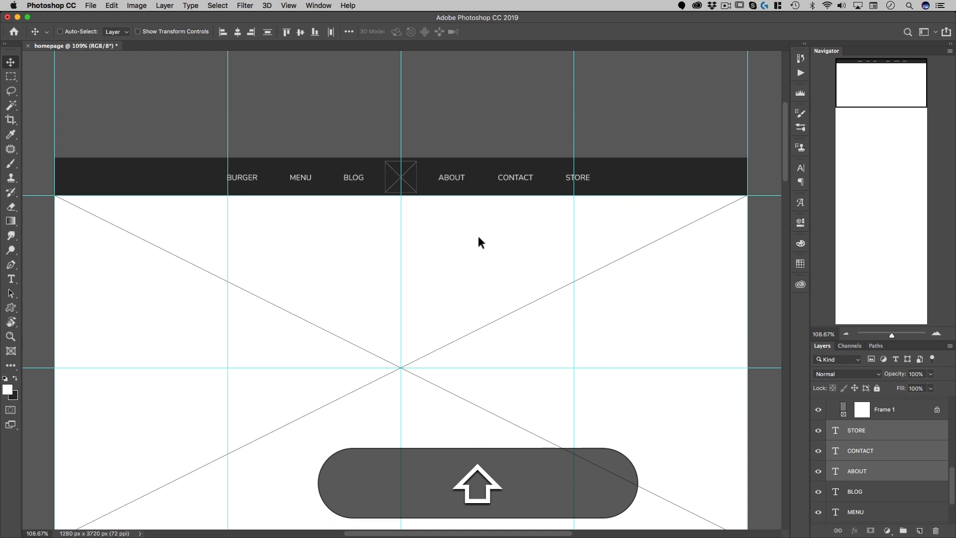
# Delete only the group Group 1 that holds the frames, keeping its contents.
pyautogui.press('space')
pyautogui.moveTo(475, 232); pyautogui.dragTo(495, 184)
pyautogui.scroll(-3, 897, 473)
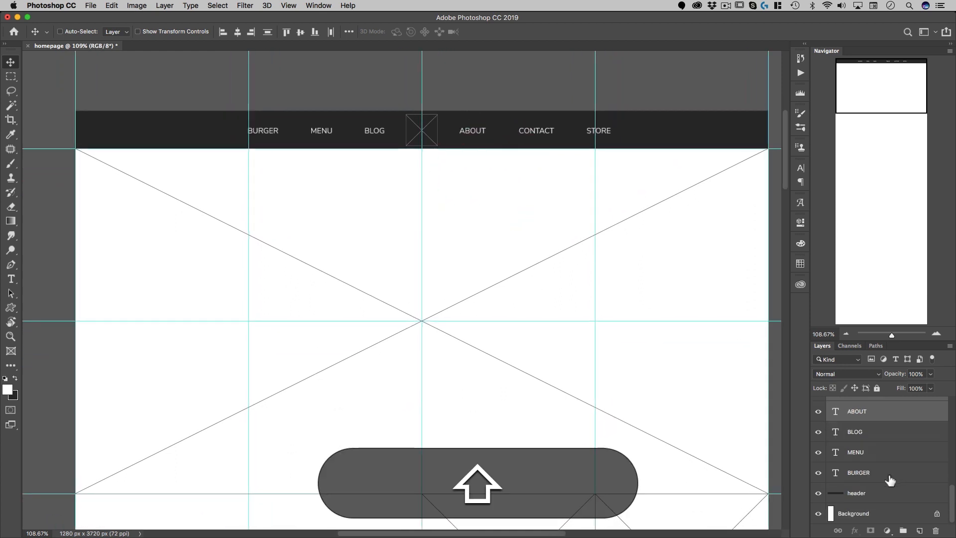
pyautogui.click(879, 491)
pyautogui.scroll(5, 910, 459)
pyautogui.scroll(4, 910, 459)
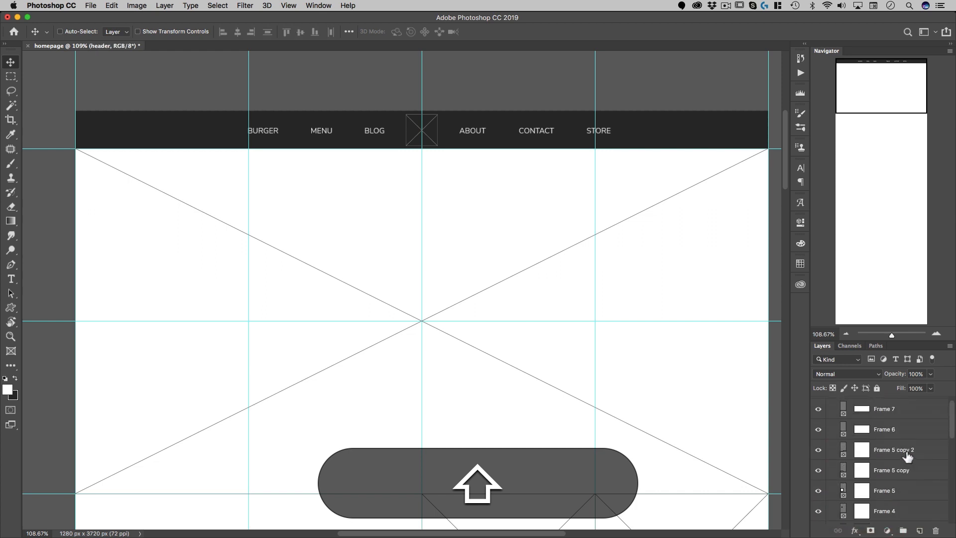
pyautogui.rightClick(873, 403)
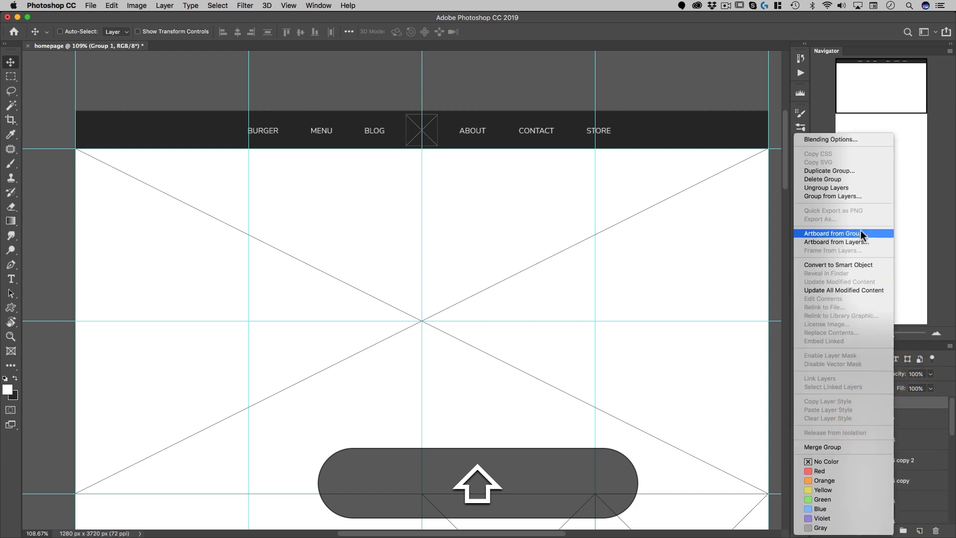
pyautogui.click(837, 180)
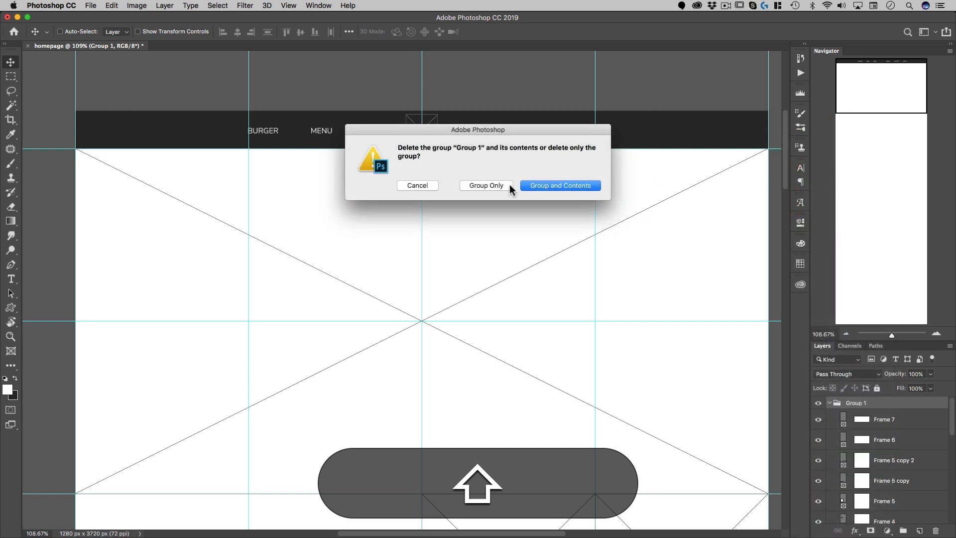
pyautogui.click(508, 185)
# Group the layers from Frame 1 down to the header shape, including the navigation labels, and name the group HEADER.
pyautogui.scroll(-5, 866, 460)
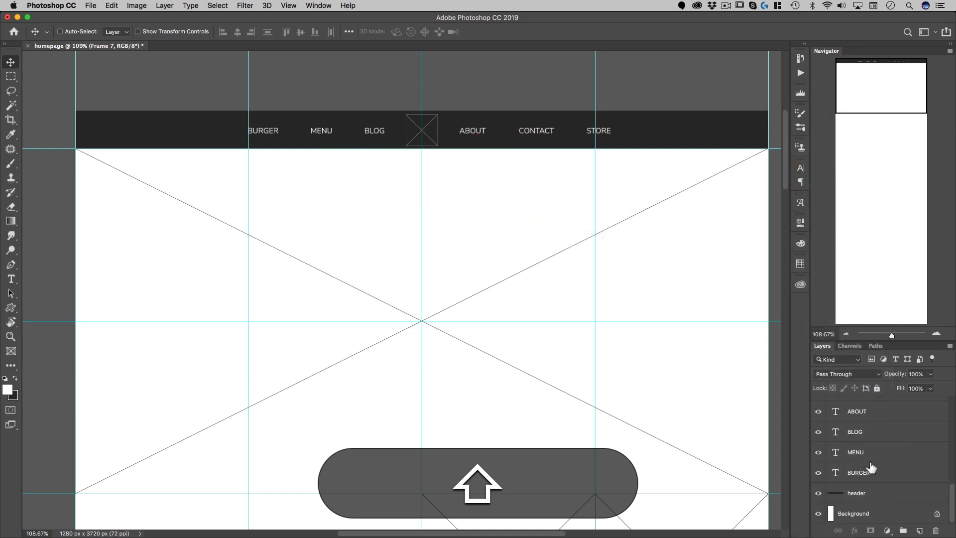
pyautogui.click(863, 493)
pyautogui.scroll(5, 886, 448)
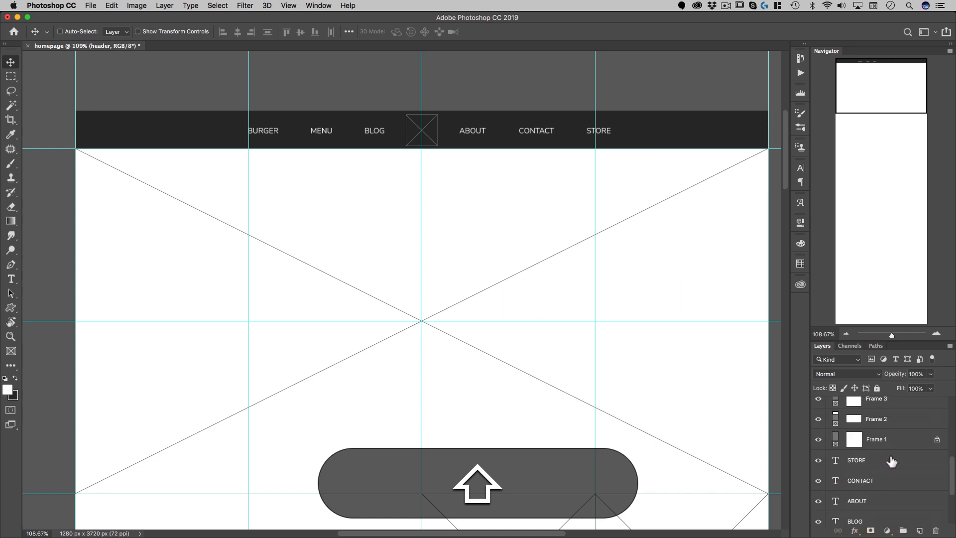
pyautogui.click(885, 440)
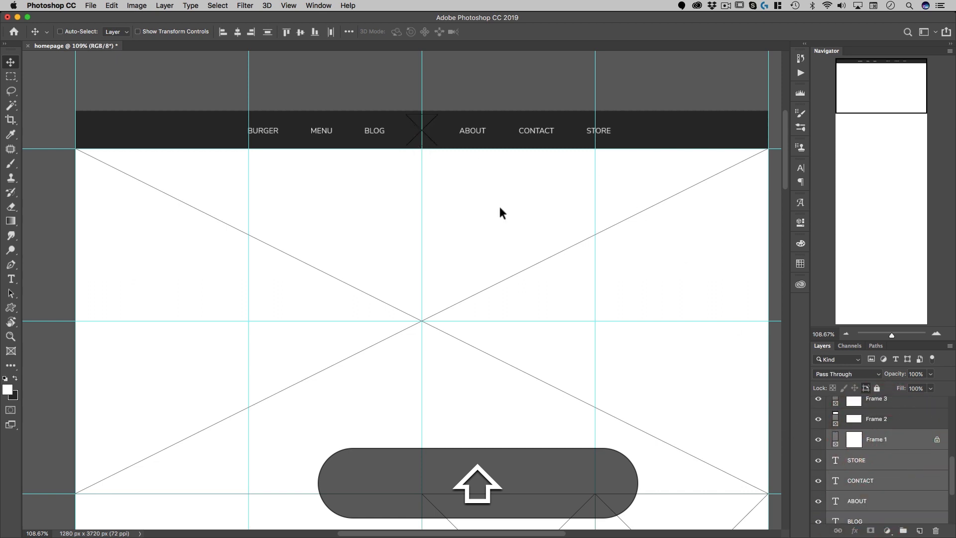
pyautogui.press('super+shift+g')
pyautogui.click(820, 497)
pyautogui.click(820, 497)
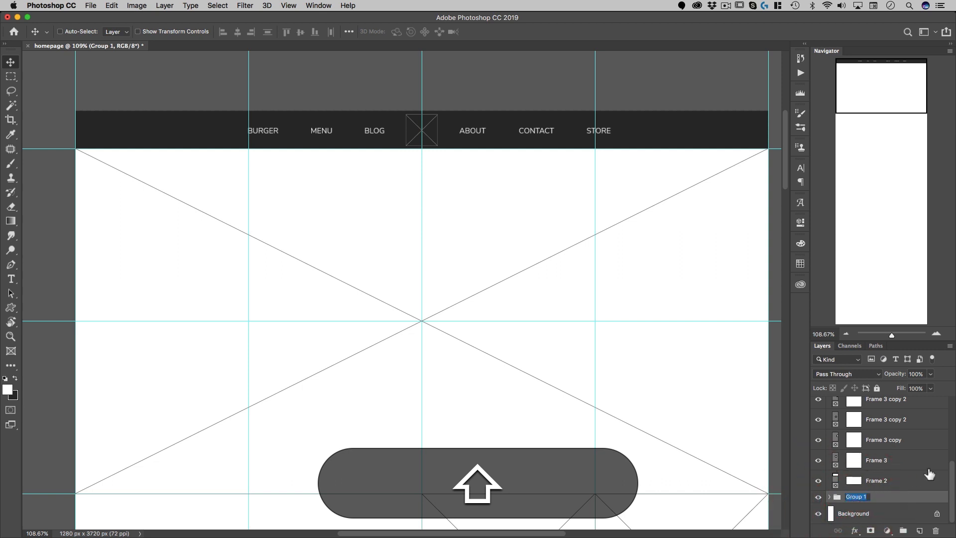
pyautogui.write('HEADER')
pyautogui.press('Return')
# Put Frame 2 into its own group named SLIDER and collapse that group.
pyautogui.click(862, 482)
pyautogui.scroll(-5, 670, 346)
pyautogui.press('shift+super+g')
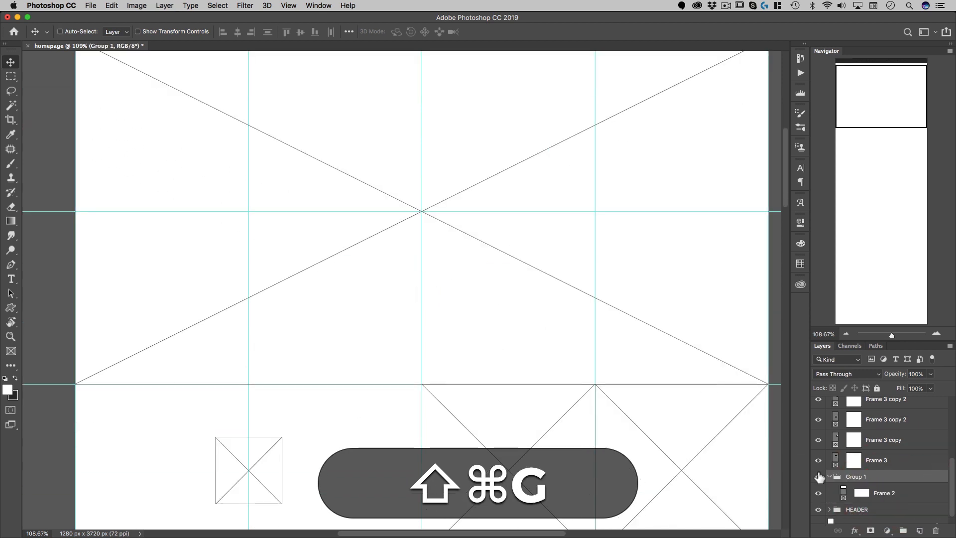
pyautogui.doubleClick(851, 476)
pyautogui.write('SLIDER')
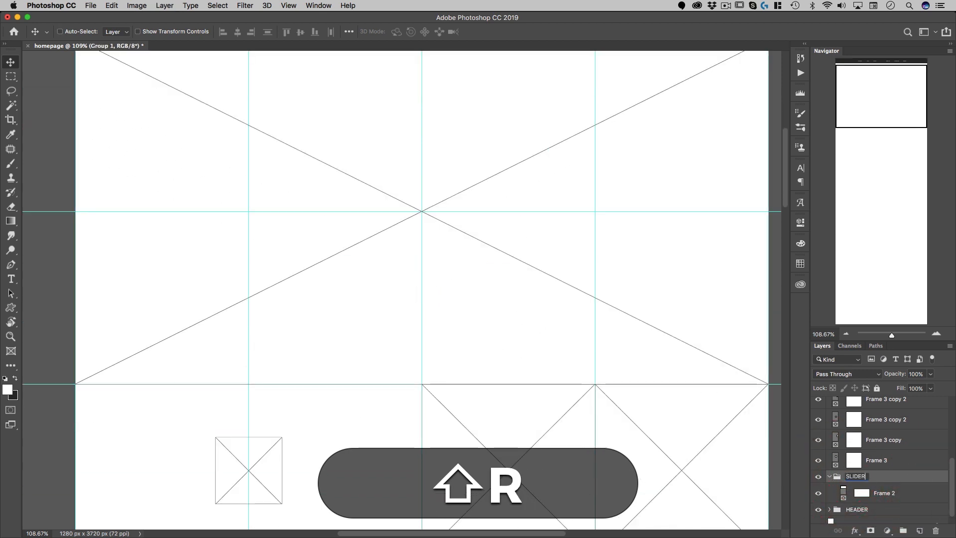
pyautogui.hotkey('shift', 'Return')
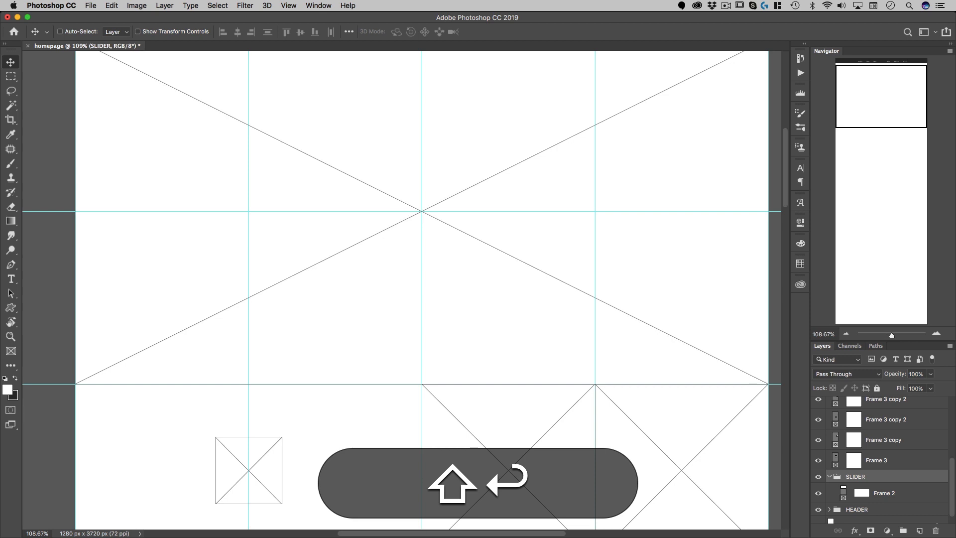
pyautogui.click(829, 476)
# Create a centered lorem ipsum paragraph box in dark 16 pt Nunito Sans below the small square frame.
pyautogui.scroll(-6, 482, 312)
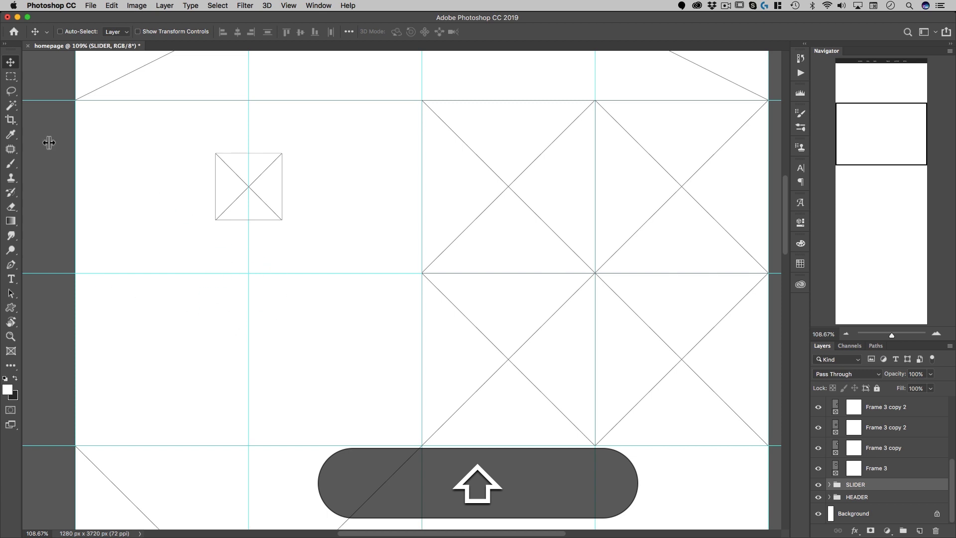
pyautogui.click(11, 280)
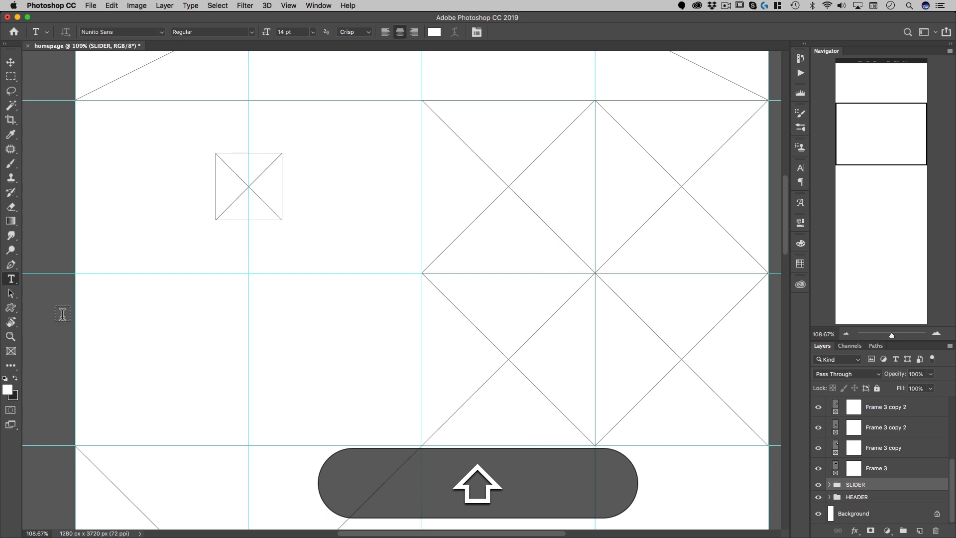
pyautogui.click(15, 379)
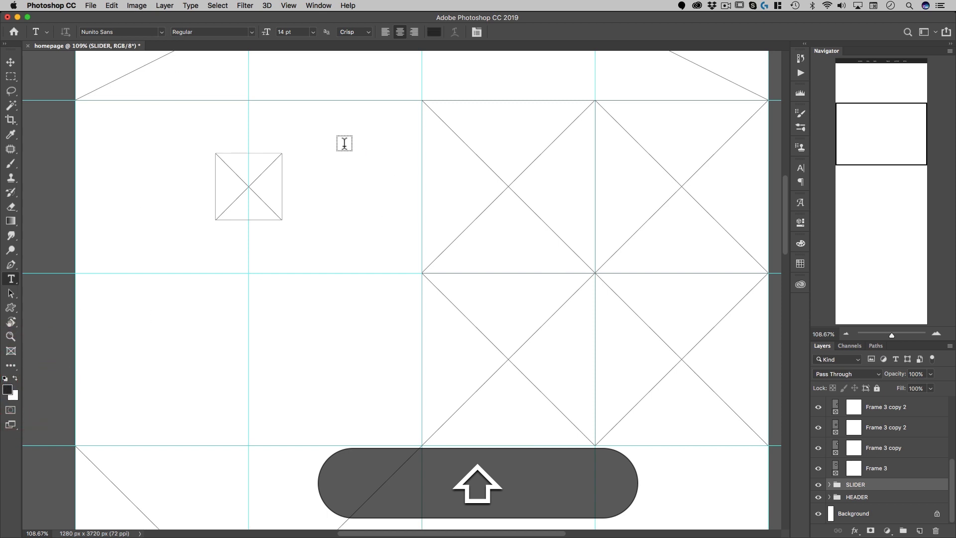
pyautogui.click(121, 32)
pyautogui.click(288, 32)
pyautogui.write('16')
pyautogui.hotkey('shift', 'Return')
pyautogui.moveTo(164, 242); pyautogui.dragTo(342, 354)
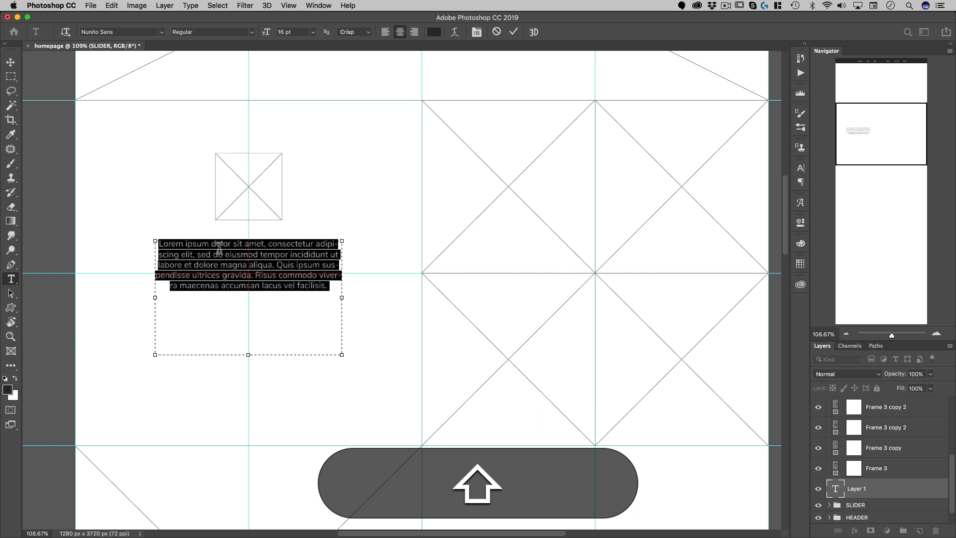
# Move the lorem ipsum paragraph down below the horizontal guide to leave room for a heading under the small frame.
pyautogui.click(10, 61)
pyautogui.moveTo(287, 257); pyautogui.dragTo(284, 266)
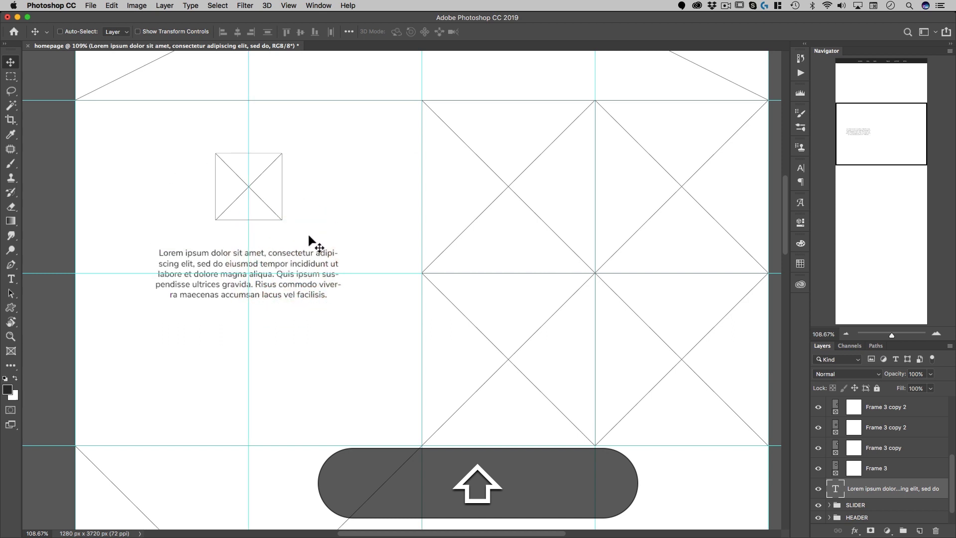
pyautogui.scroll(-1, 305, 238)
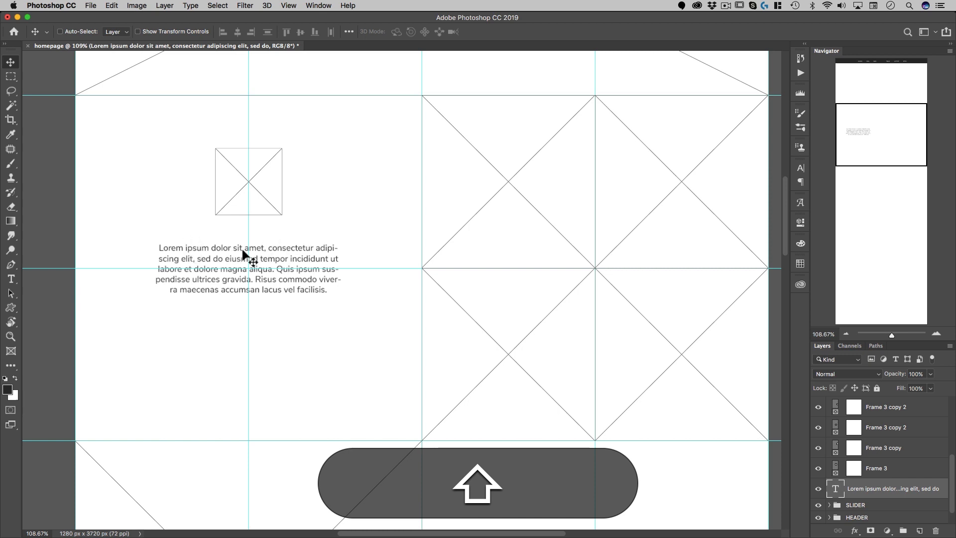
pyautogui.moveTo(244, 253); pyautogui.dragTo(280, 300)
# Add a Lorem Ipsum heading in Playfair Display Bold, 32 pt, between the small frame and the paragraph.
pyautogui.hotkey('shift', 't')
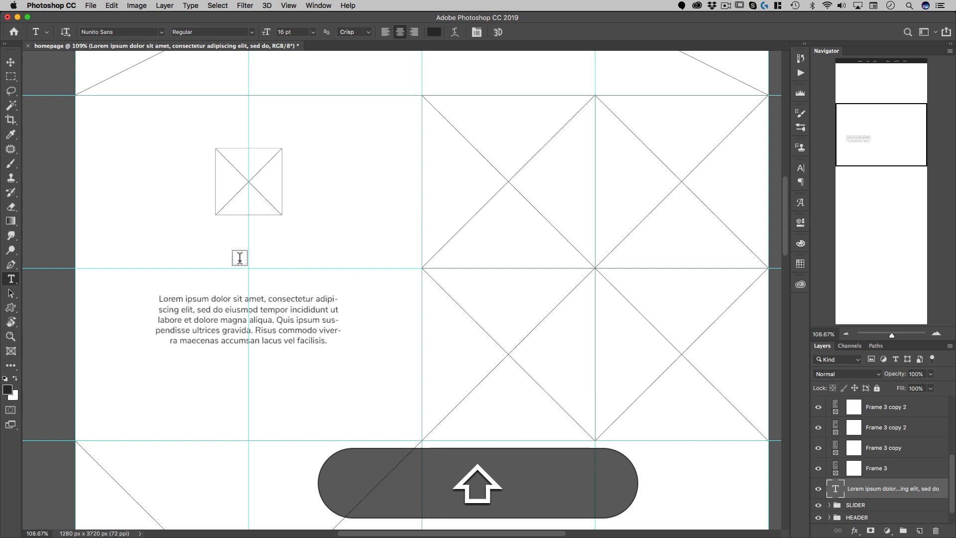
pyautogui.click(239, 257)
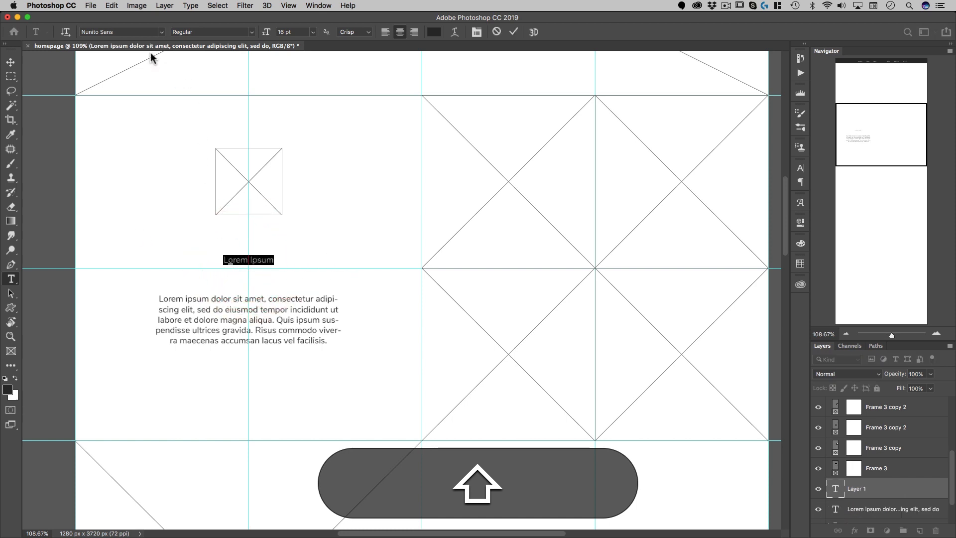
pyautogui.click(117, 32)
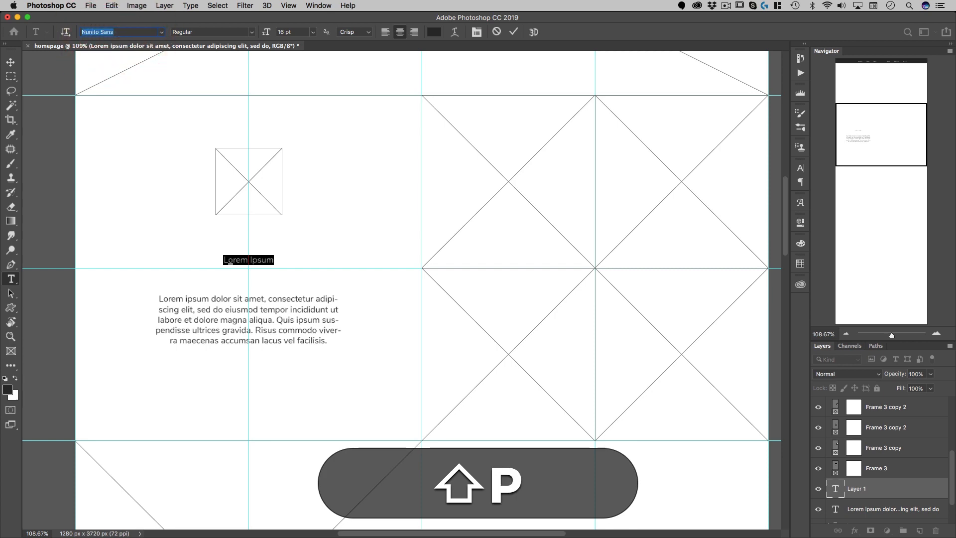
pyautogui.write('DISPLA')
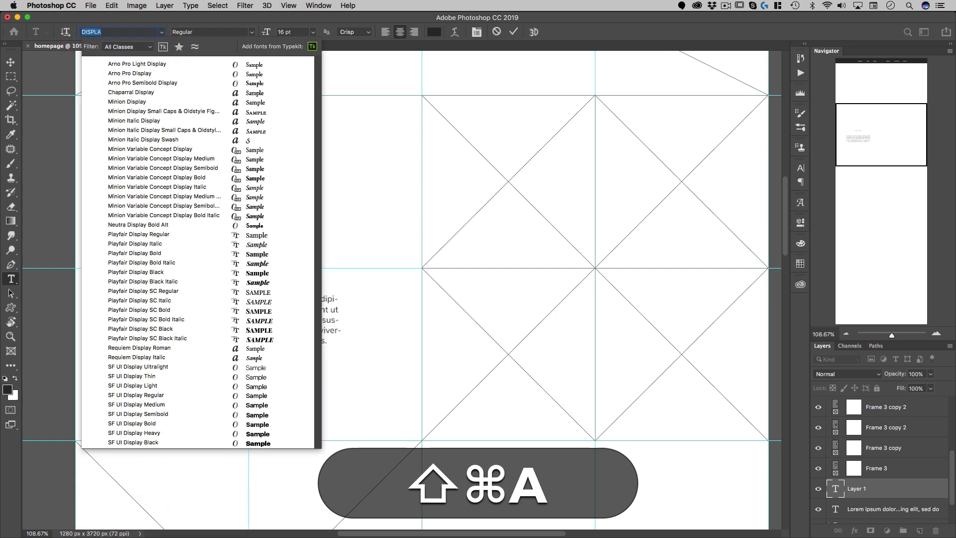
pyautogui.write('PLAYF')
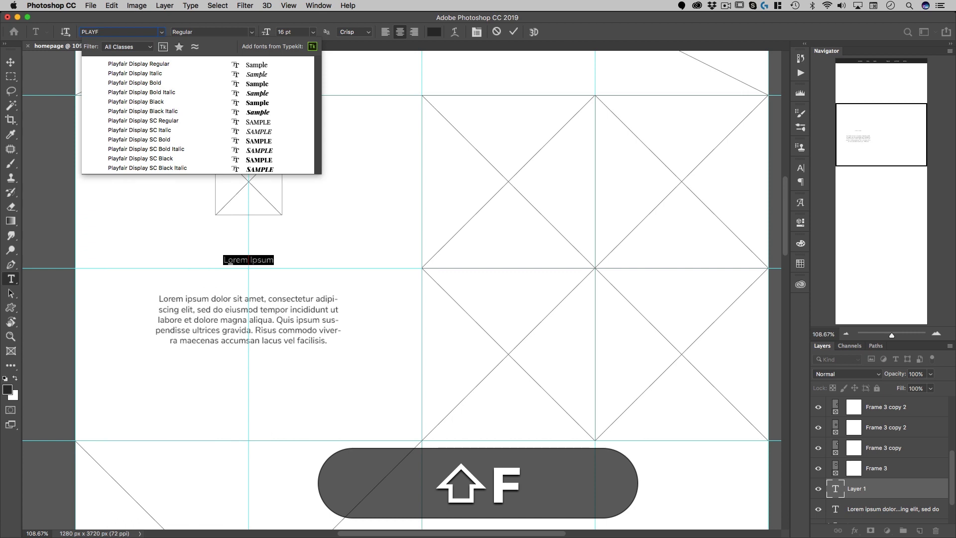
pyautogui.click(145, 83)
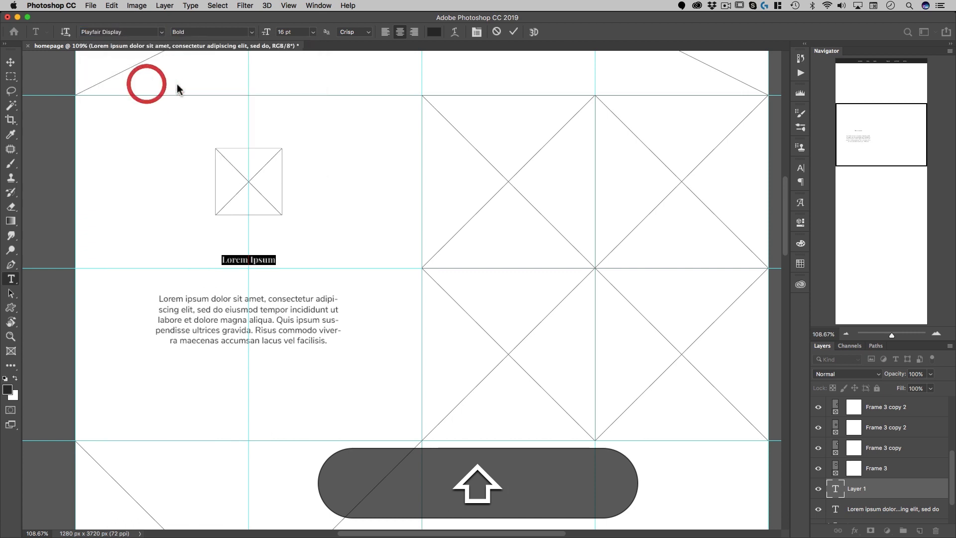
pyautogui.click(281, 32)
pyautogui.write('32')
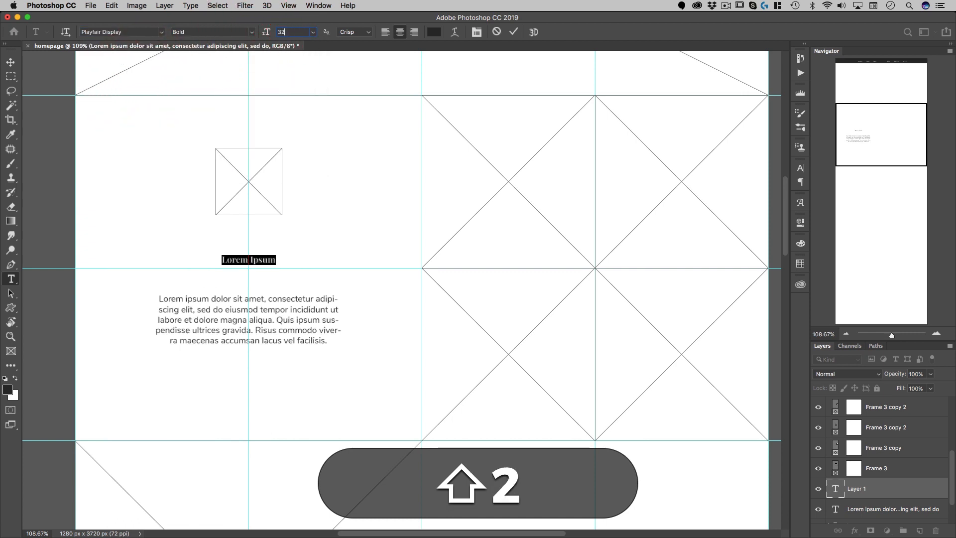
pyautogui.hotkey('shift', 'Return')
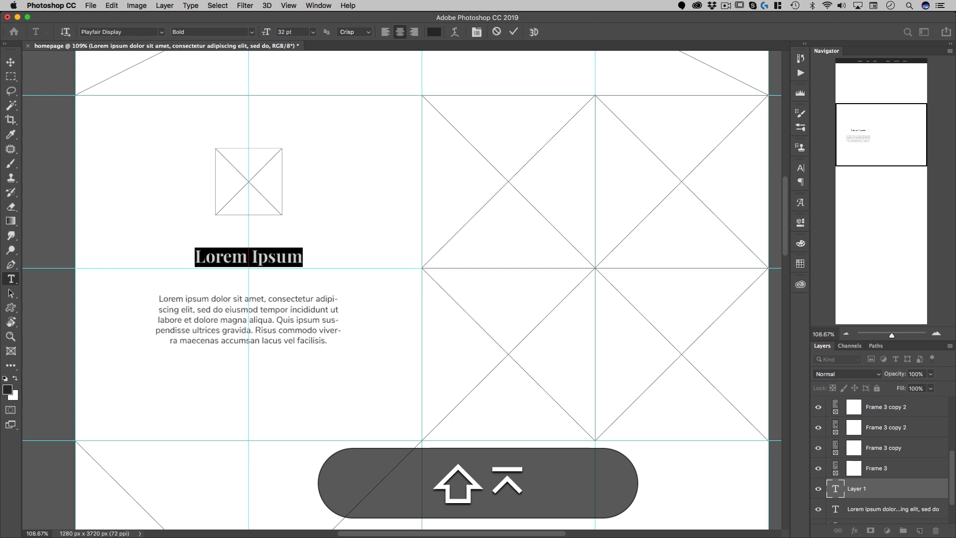
# Move the Lorem Ipsum heading up about 10 px and bring the paragraph up closer beneath it.
pyautogui.click(10, 62)
pyautogui.moveTo(326, 255); pyautogui.dragTo(325, 248)
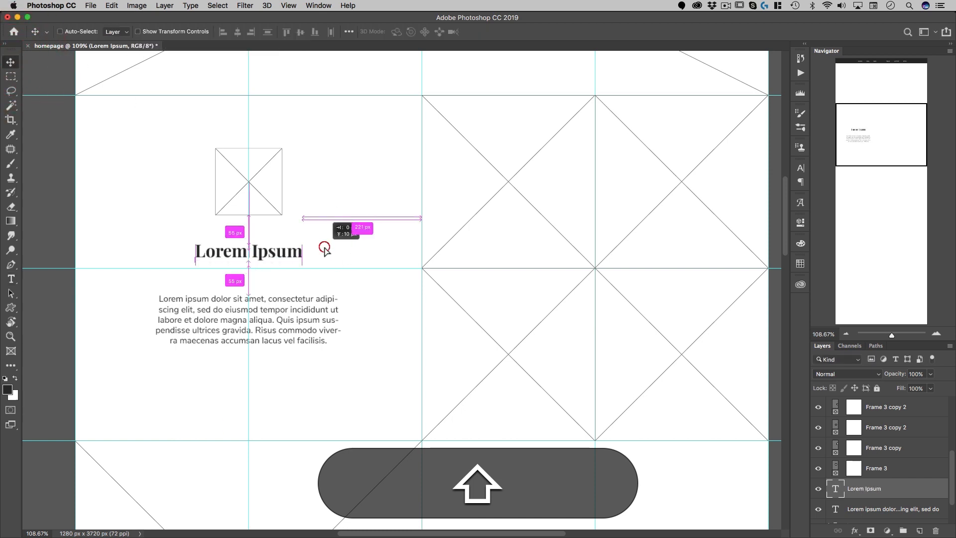
pyautogui.moveTo(278, 305); pyautogui.dragTo(286, 284)
pyautogui.moveTo(354, 280); pyautogui.dragTo(273, 159)
pyautogui.moveTo(205, 168); pyautogui.dragTo(210, 164)
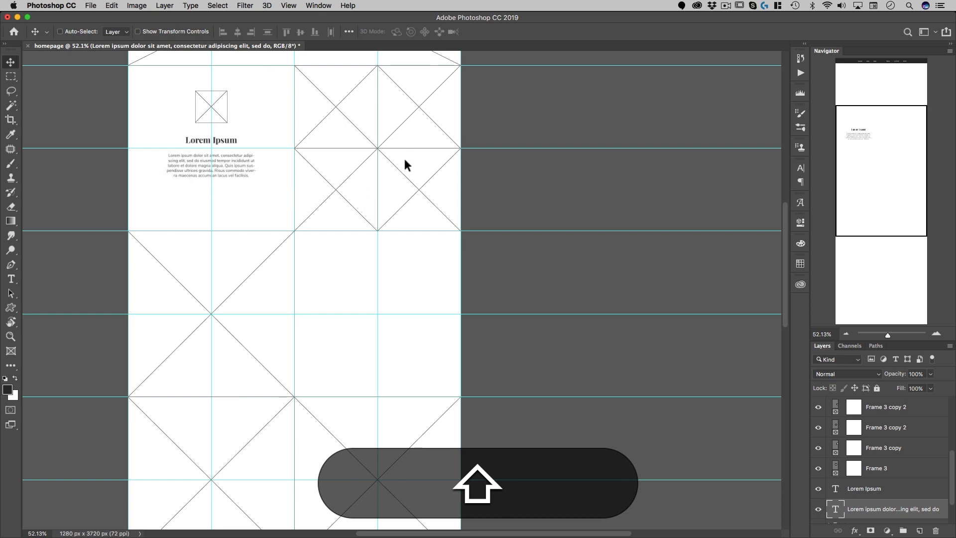
# Group the small frame, the heading, the paragraph and the four adjacent square frames under the name ROW 1.
pyautogui.press('shift+super')
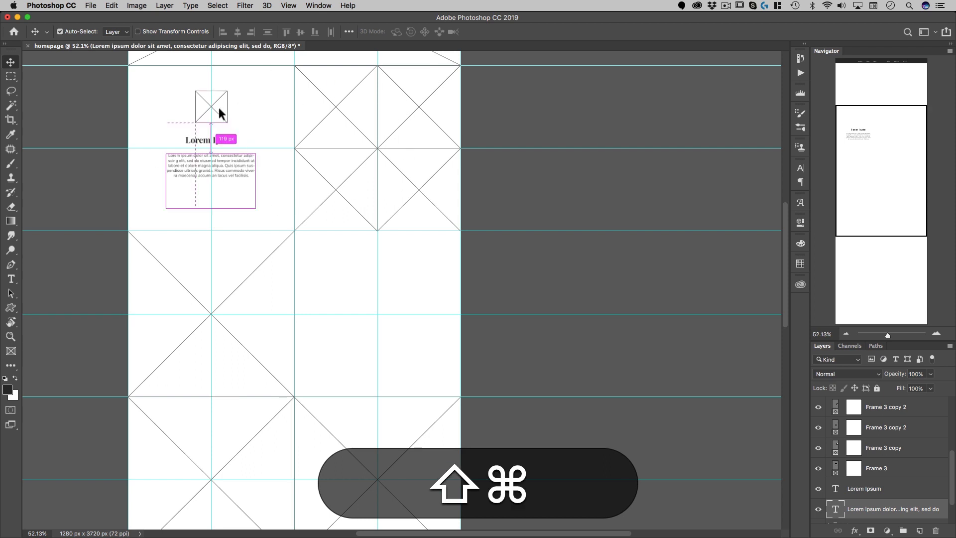
pyautogui.keyDown('shift'); pyautogui.keyDown('super'); pyautogui.click(217, 109); pyautogui.keyUp('super'); pyautogui.keyUp('shift')
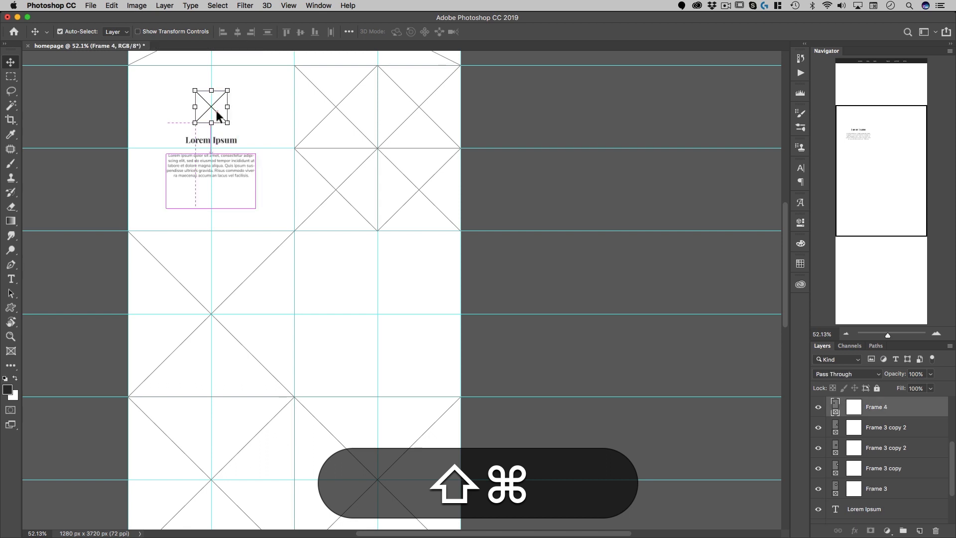
pyautogui.keyDown('shift'); pyautogui.keyDown('super'); pyautogui.click(222, 140); pyautogui.keyUp('super'); pyautogui.keyUp('shift')
pyautogui.keyDown('shift'); pyautogui.keyDown('super'); pyautogui.click(330, 104); pyautogui.keyUp('super'); pyautogui.keyUp('shift')
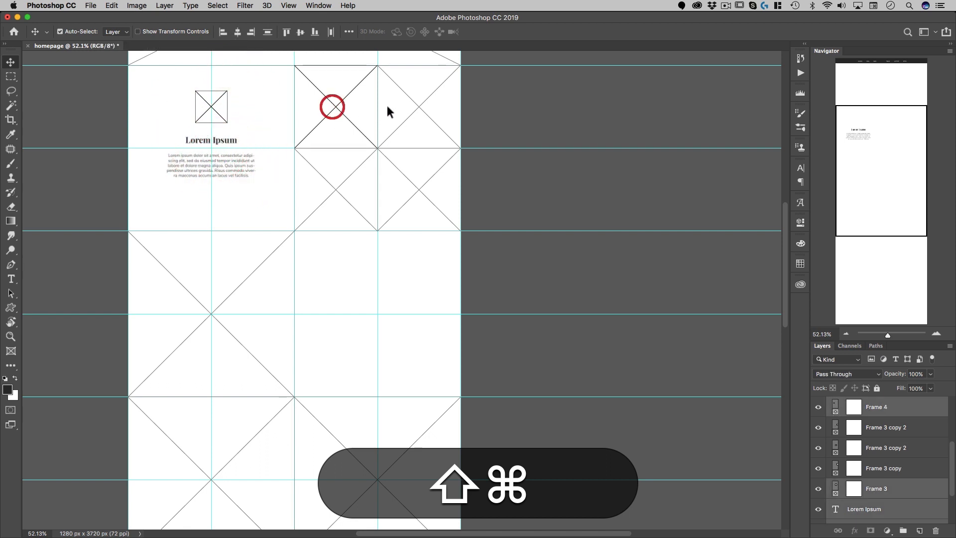
pyautogui.keyDown('shift'); pyautogui.keyDown('super'); pyautogui.click(397, 104); pyautogui.keyUp('super'); pyautogui.keyUp('shift')
pyautogui.keyDown('shift'); pyautogui.keyDown('super'); pyautogui.click(343, 186); pyautogui.keyUp('super'); pyautogui.keyUp('shift')
pyautogui.keyDown('shift'); pyautogui.keyDown('super'); pyautogui.click(416, 184); pyautogui.keyUp('super'); pyautogui.keyUp('shift')
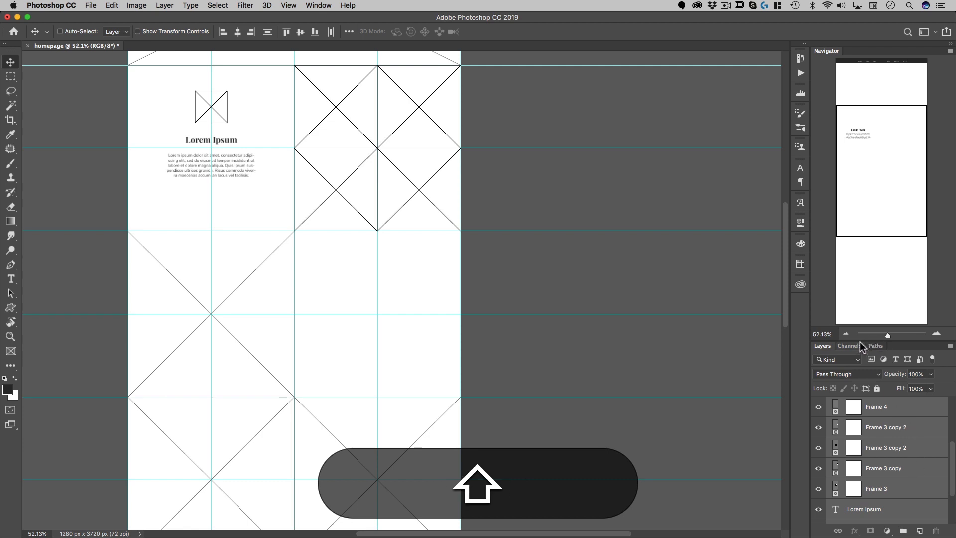
pyautogui.moveTo(859, 339); pyautogui.dragTo(872, 187)
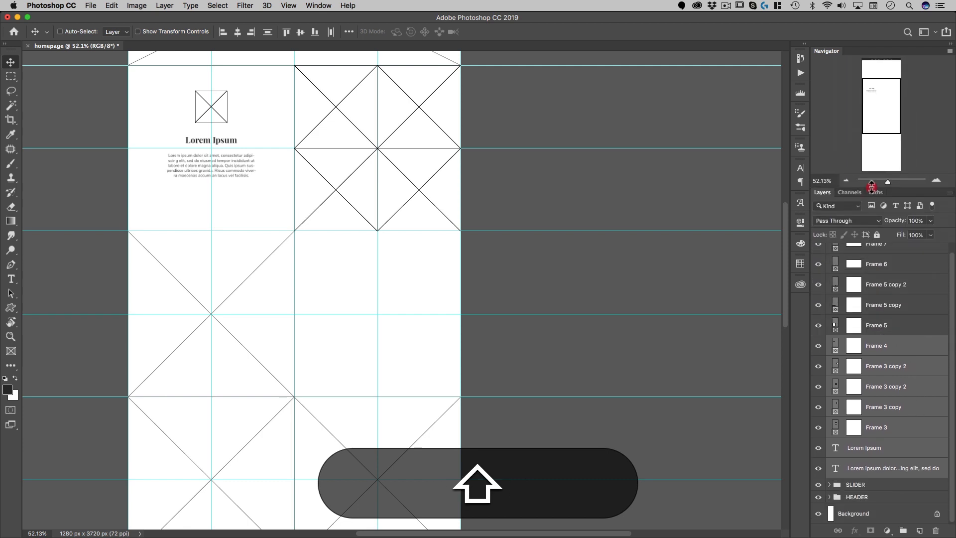
pyautogui.press('shift+super+g')
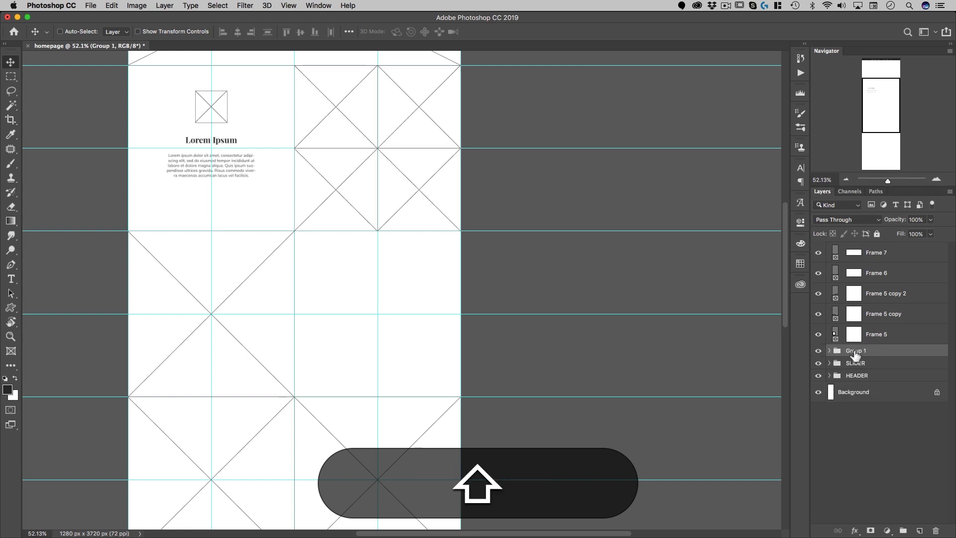
pyautogui.write('ROW 1')
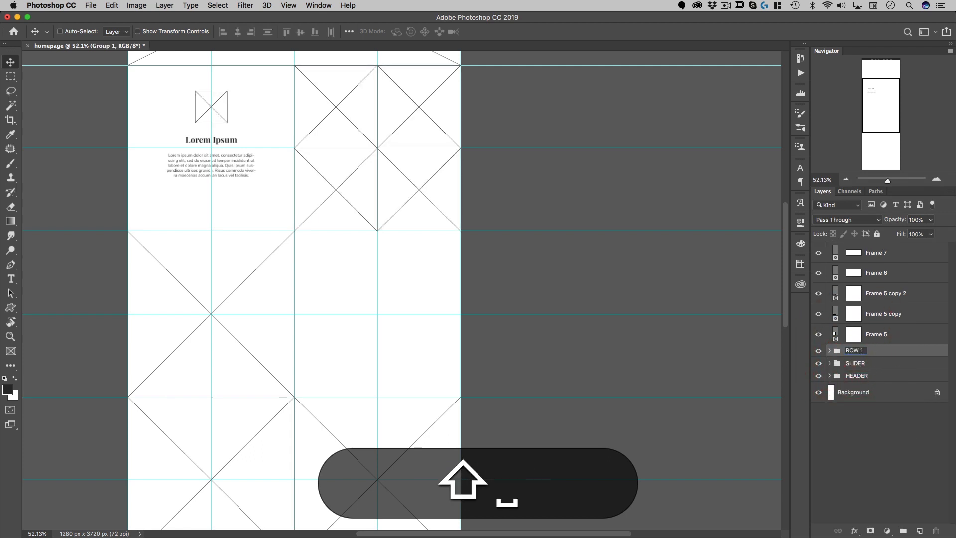
pyautogui.press('Return')
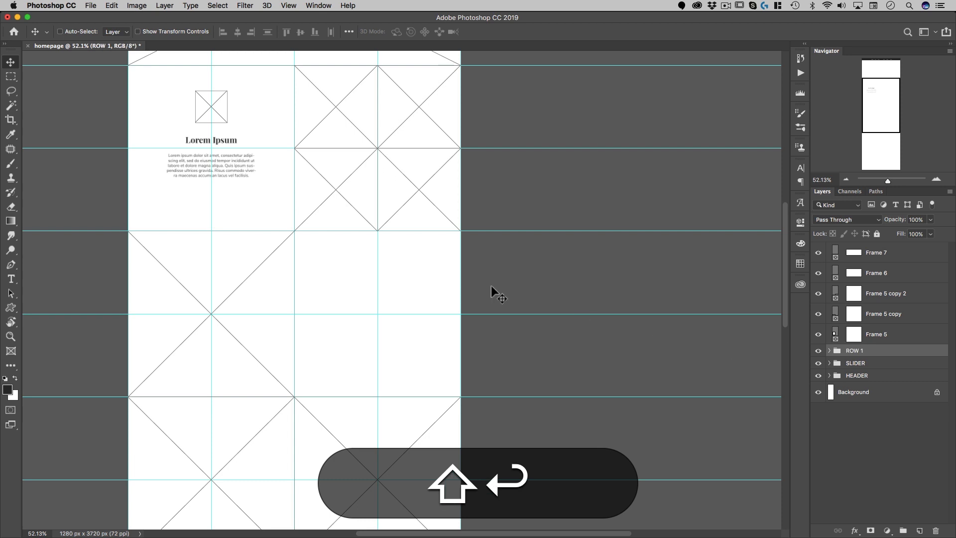
# Duplicate the ROW 1 heading and paragraph into the empty area beside the large frame in the row below.
pyautogui.press('super')
pyautogui.keyDown('shift'); pyautogui.keyDown('super'); pyautogui.click(193, 142); pyautogui.keyUp('super'); pyautogui.keyUp('shift')
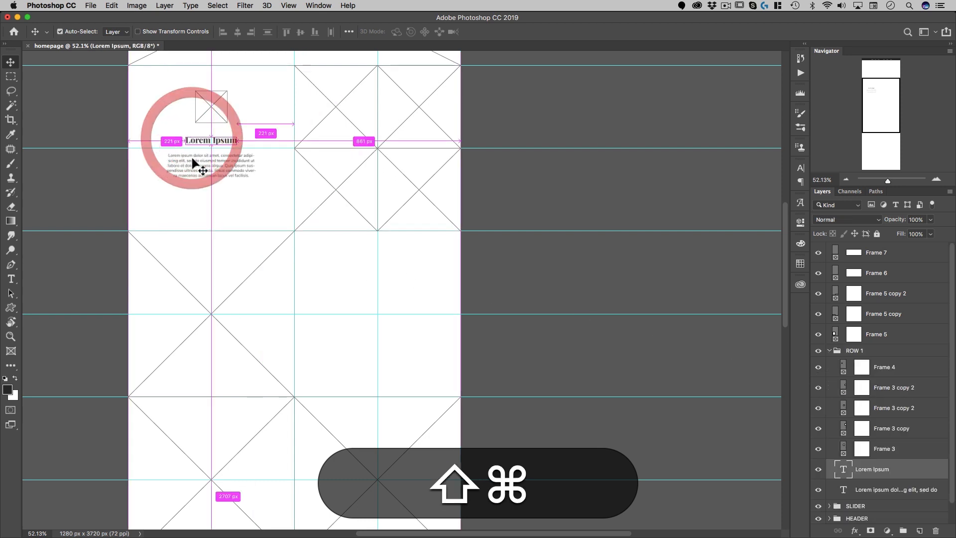
pyautogui.keyDown('shift'); pyautogui.keyDown('super'); pyautogui.click(193, 163); pyautogui.keyUp('super'); pyautogui.keyUp('shift')
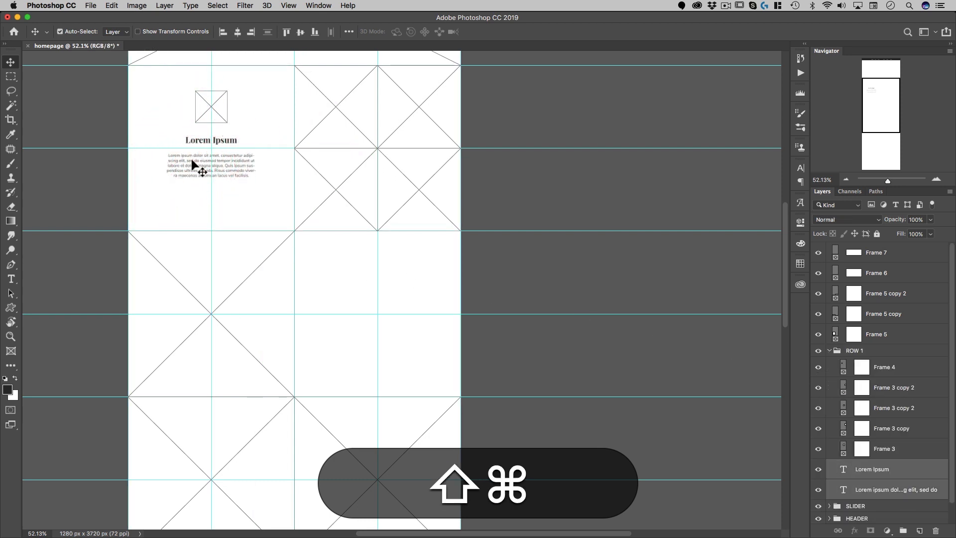
pyautogui.press('alt')
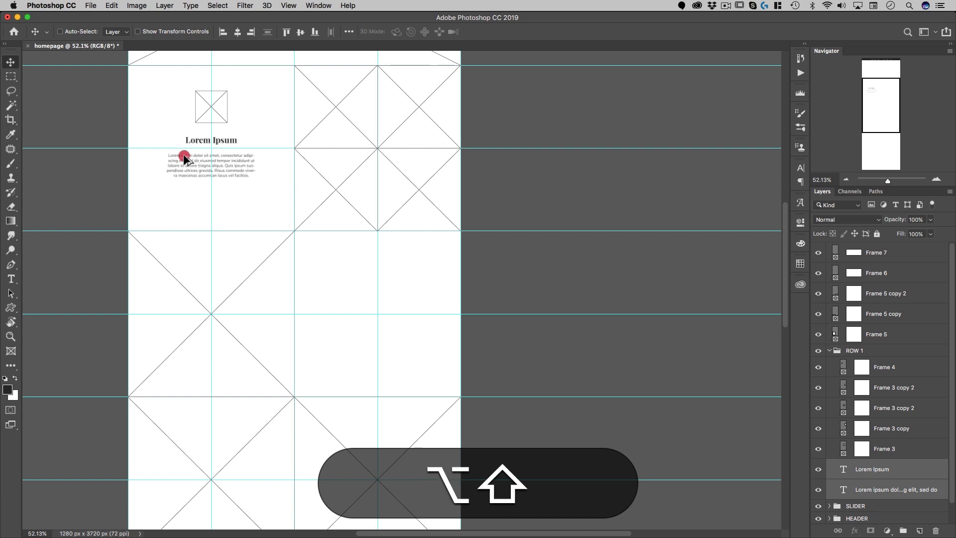
pyautogui.moveTo(184, 154); pyautogui.dragTo(404, 308)
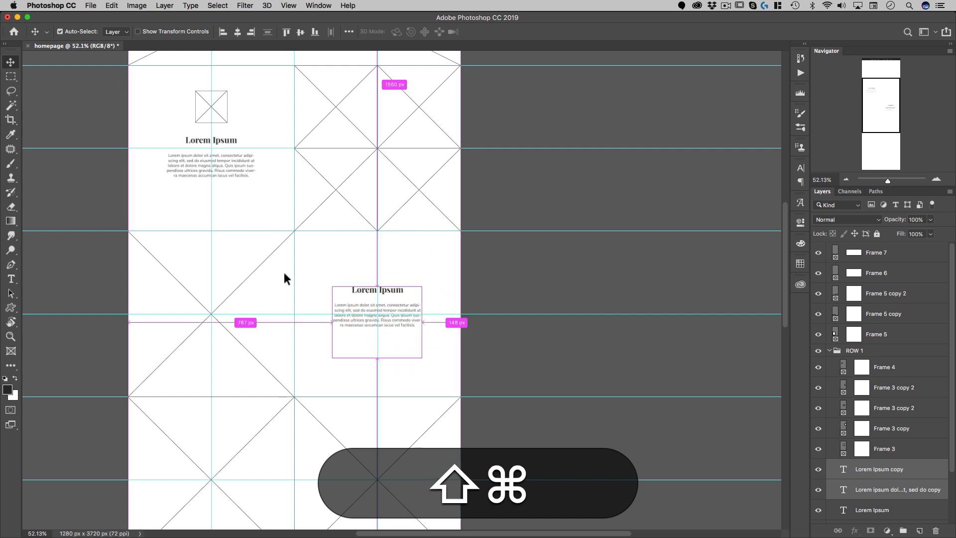
# Group the large frame with the copied Lorem Ipsum heading and paragraph beside it.
pyautogui.keyDown('shift'); pyautogui.keyDown('super'); pyautogui.click(264, 271); pyautogui.keyUp('super'); pyautogui.keyUp('shift')
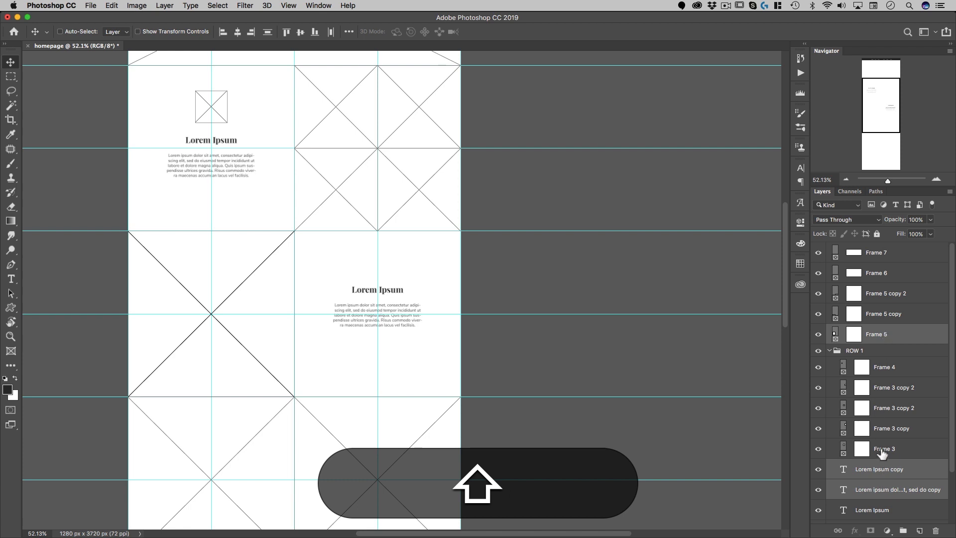
pyautogui.moveTo(881, 337); pyautogui.dragTo(884, 306)
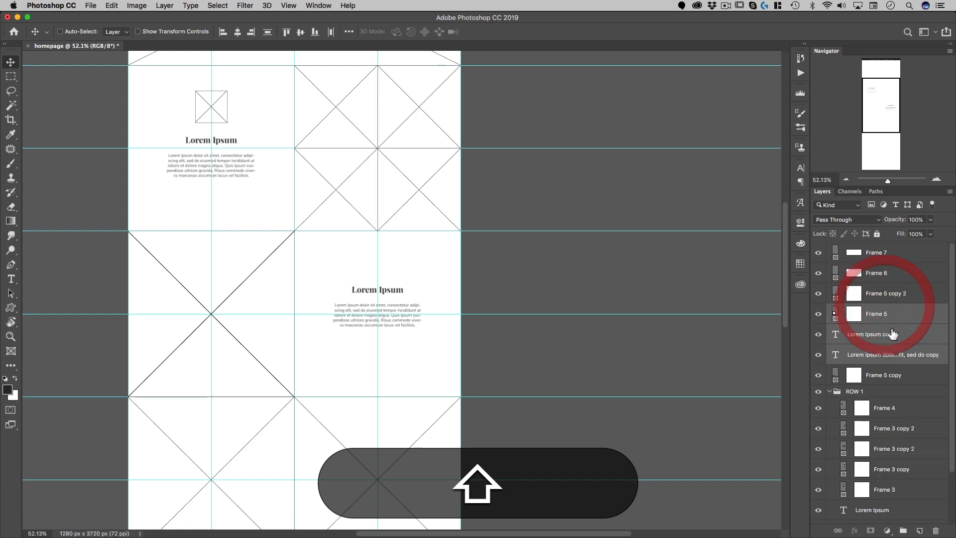
pyautogui.press('super+g')
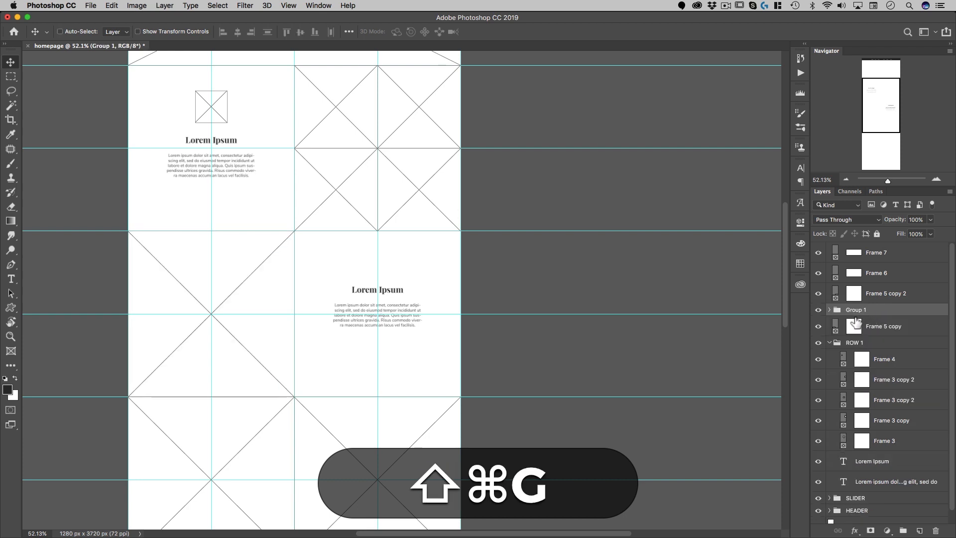
# Place the new group directly above ROW 1 in the layer stack, rename it ROW 2, and collapse ROW 1.
pyautogui.moveTo(861, 312); pyautogui.dragTo(855, 335)
pyautogui.doubleClick(855, 330)
pyautogui.write('ROW ')
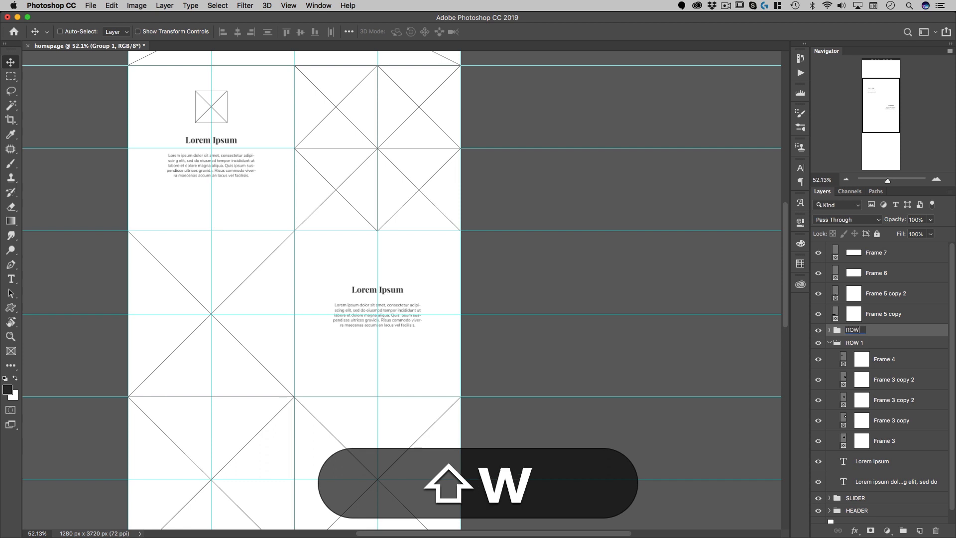
pyautogui.write('2')
pyautogui.hotkey('shift', 'Return')
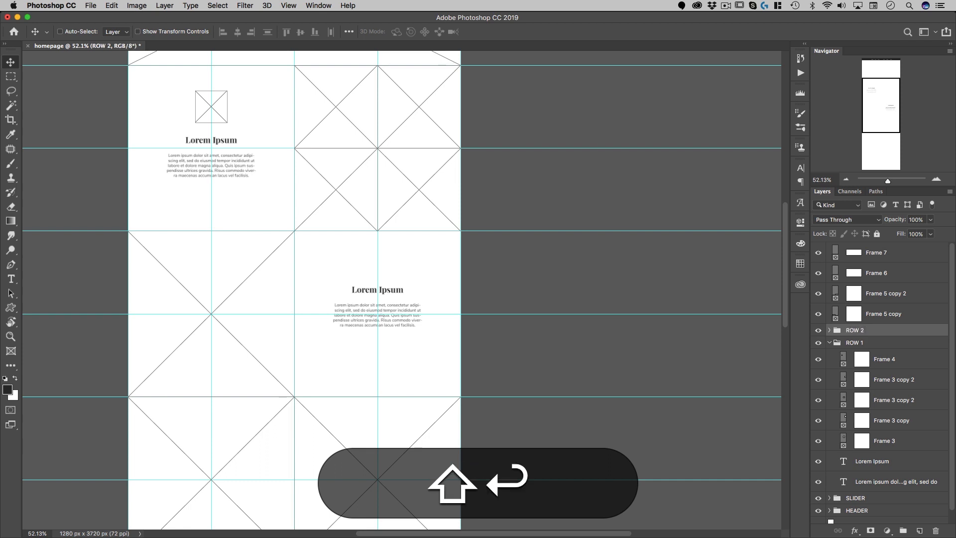
pyautogui.click(828, 343)
# Duplicate the ROW 2 heading and paragraph onto the first of the two square frames in the row below.
pyautogui.scroll(-5, 376, 276)
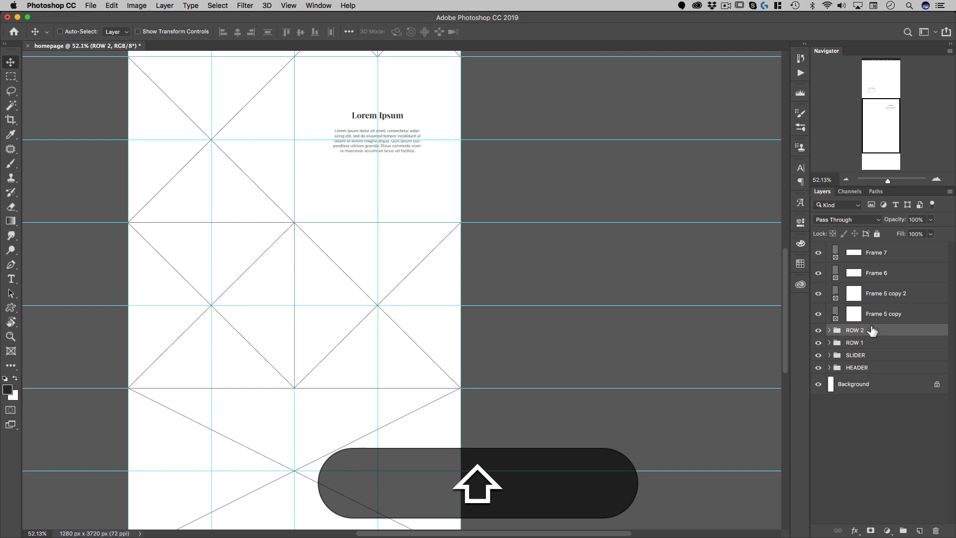
pyautogui.keyDown('shift'); pyautogui.keyDown('super'); pyautogui.click(386, 121); pyautogui.keyUp('super'); pyautogui.keyUp('shift')
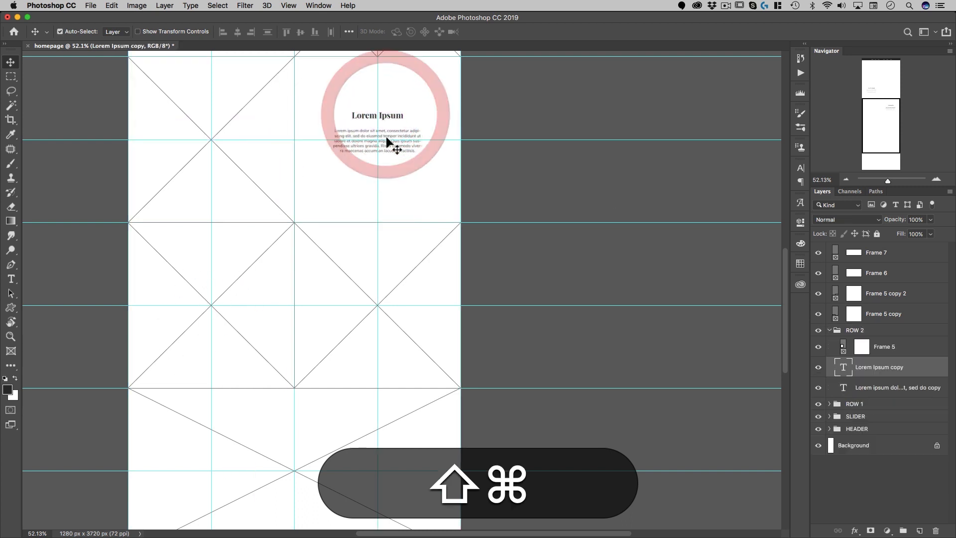
pyautogui.keyDown('shift'); pyautogui.keyDown('super'); pyautogui.click(393, 136); pyautogui.keyUp('super'); pyautogui.keyUp('shift')
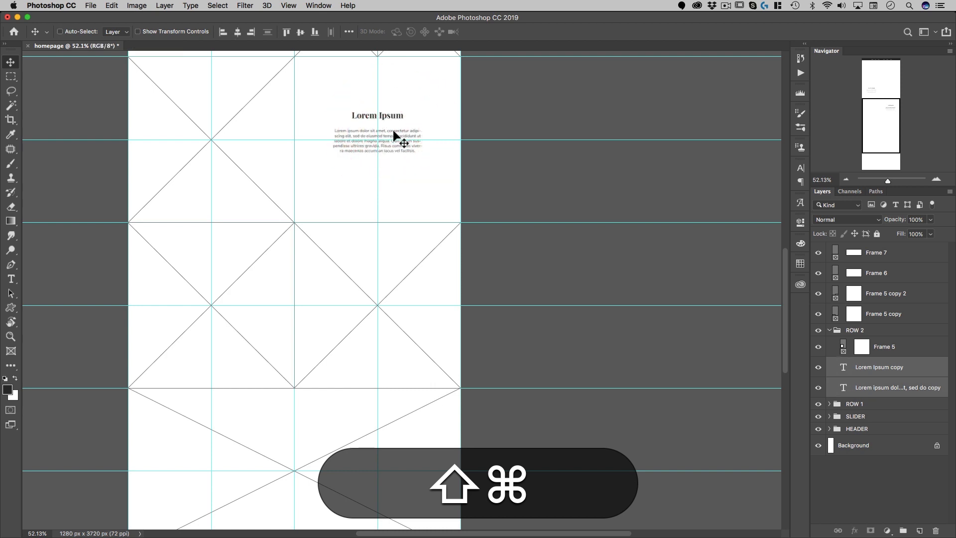
pyautogui.moveTo(393, 116); pyautogui.dragTo(227, 284)
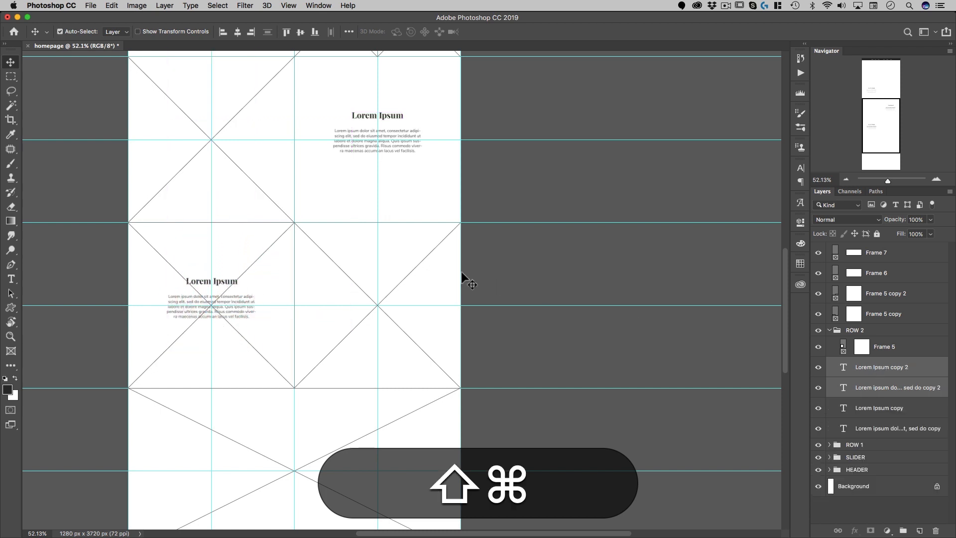
pyautogui.keyDown('shift'); pyautogui.keyDown('super'); pyautogui.click(347, 243); pyautogui.keyUp('super'); pyautogui.keyUp('shift')
pyautogui.keyDown('shift'); pyautogui.keyDown('super'); pyautogui.click(273, 240); pyautogui.keyUp('super'); pyautogui.keyUp('shift')
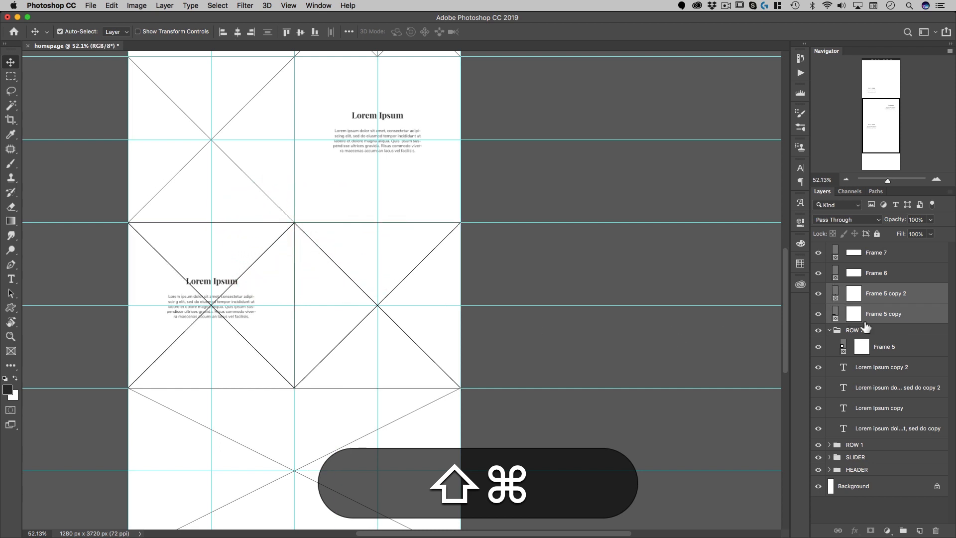
pyautogui.keyDown('shift'); pyautogui.keyDown('super'); pyautogui.click(207, 281); pyautogui.keyUp('super'); pyautogui.keyUp('shift')
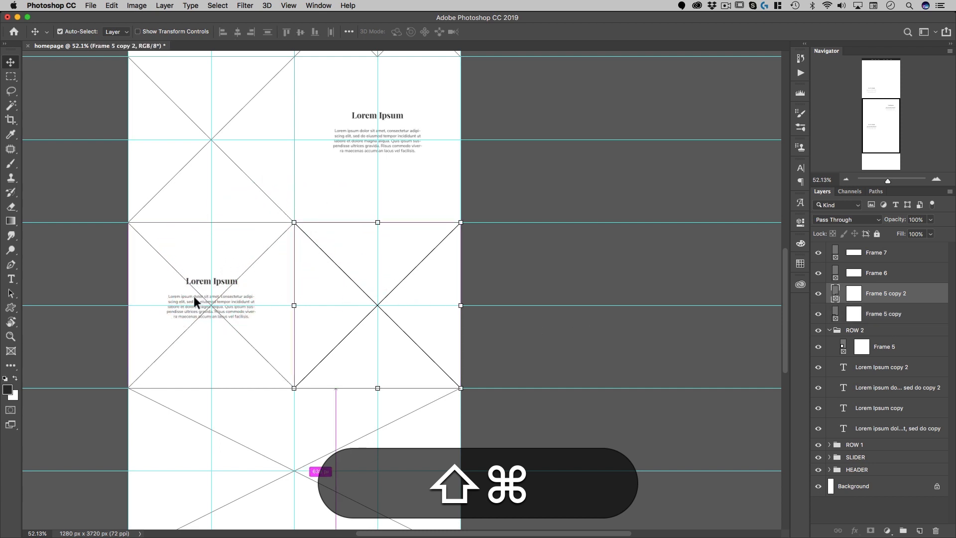
pyautogui.keyDown('shift'); pyautogui.keyDown('super'); pyautogui.click(193, 296); pyautogui.keyUp('super'); pyautogui.keyUp('shift')
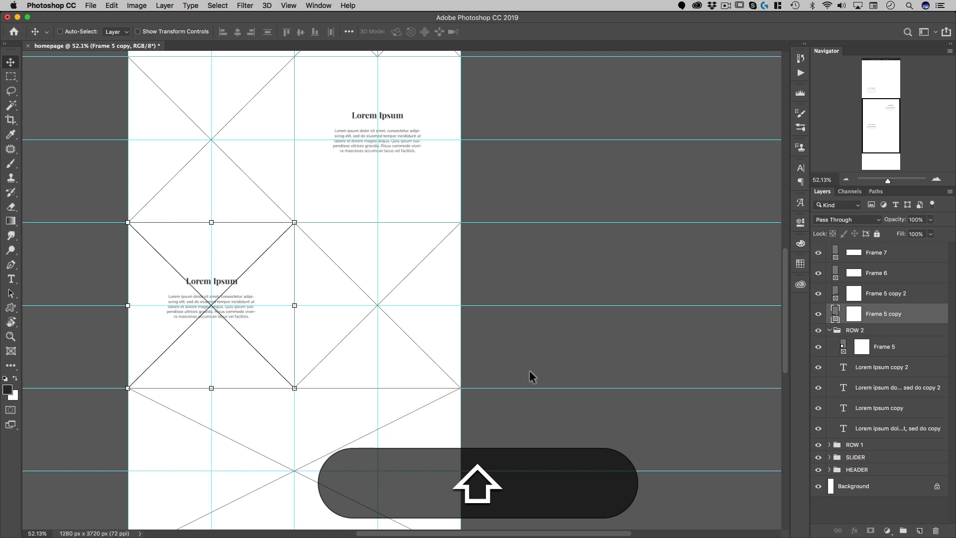
# Take the newly copied heading and paragraph layers out of the ROW 2 group and place them between Frame 7 and Frame 6.
pyautogui.click(874, 372)
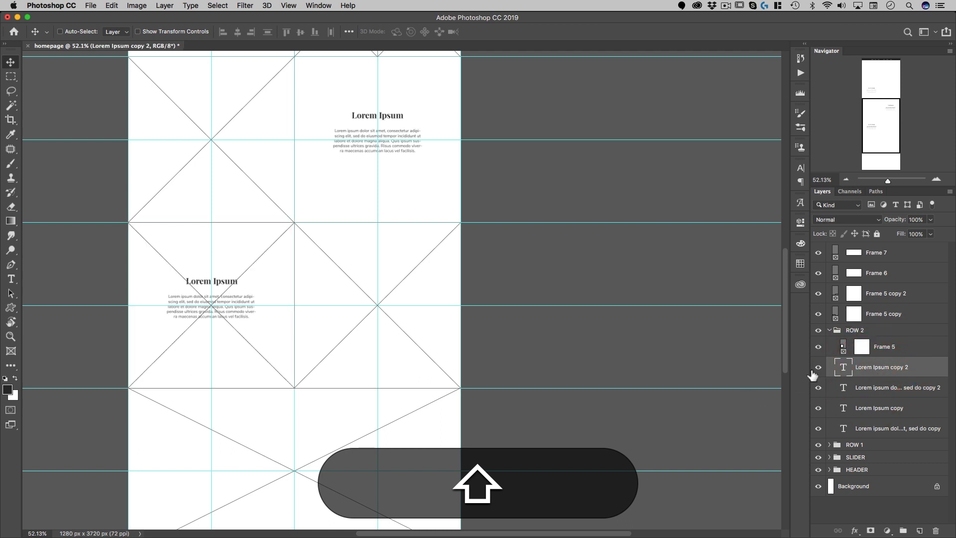
pyautogui.click(818, 368)
pyautogui.click(818, 368)
pyautogui.keyDown('shift'); pyautogui.click(875, 387); pyautogui.keyUp('shift')
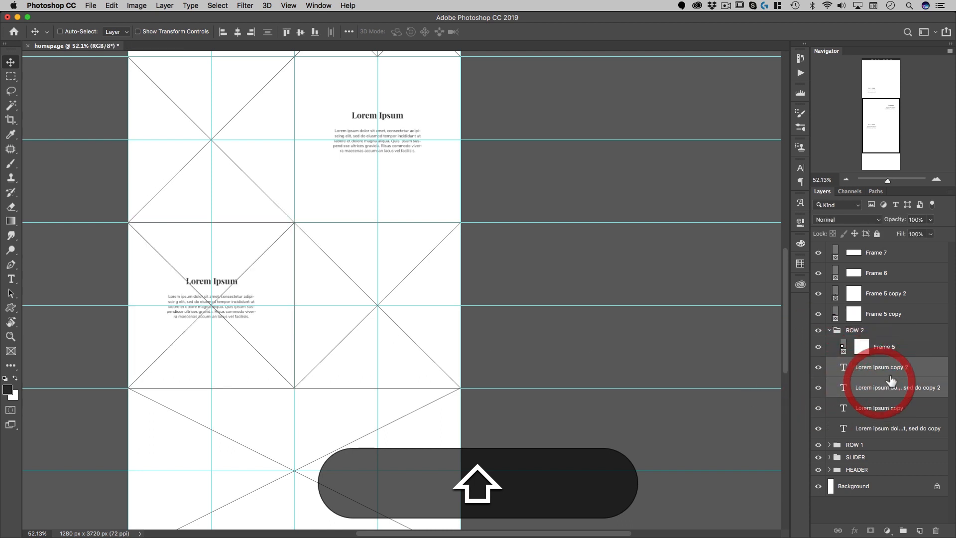
pyautogui.moveTo(874, 387); pyautogui.dragTo(906, 264)
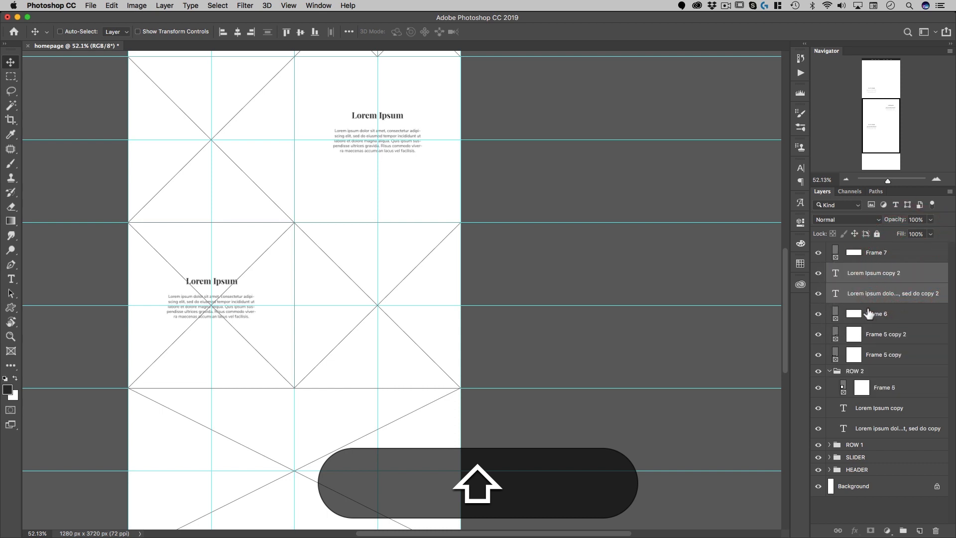
# Group the two square frames below ROW 2 with the heading and paragraph placed over the first one.
pyautogui.press('shift+super')
pyautogui.keyDown('shift'); pyautogui.keyDown('super'); pyautogui.click(247, 243); pyautogui.keyUp('super'); pyautogui.keyUp('shift')
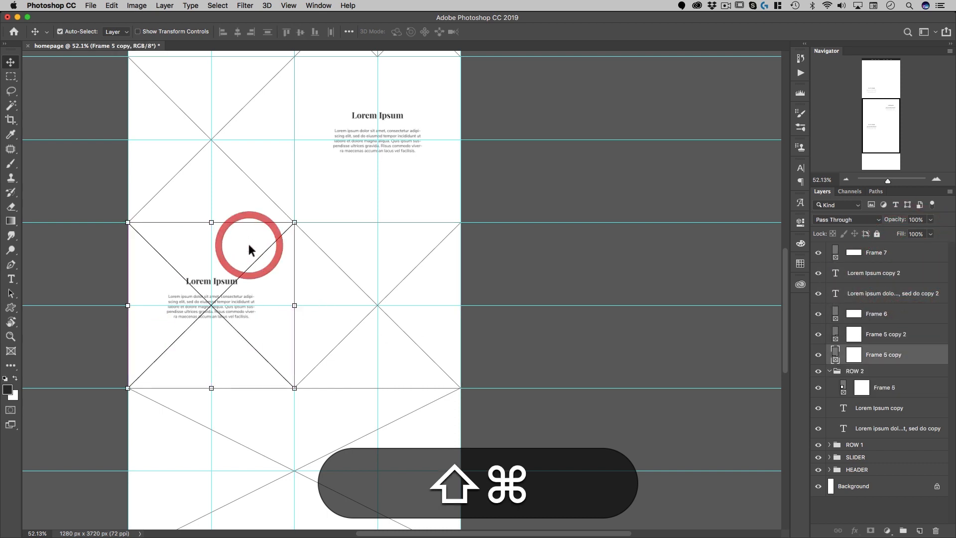
pyautogui.keyDown('shift'); pyautogui.keyDown('super'); pyautogui.click(363, 255); pyautogui.keyUp('super'); pyautogui.keyUp('shift')
pyautogui.keyDown('shift'); pyautogui.keyDown('super'); pyautogui.click(895, 295); pyautogui.keyUp('super'); pyautogui.keyUp('shift')
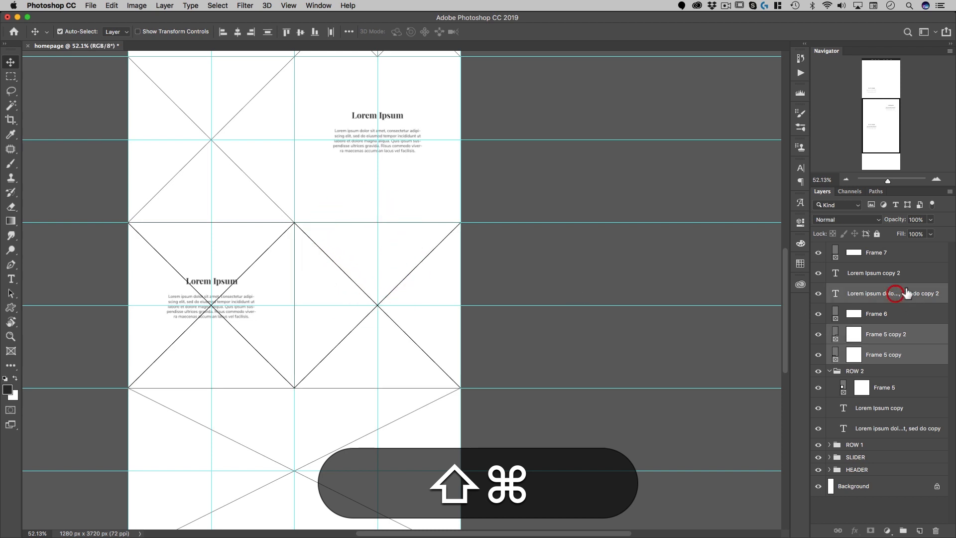
pyautogui.keyDown('shift'); pyautogui.keyDown('super'); pyautogui.click(884, 274); pyautogui.keyUp('super'); pyautogui.keyUp('shift')
pyautogui.press('shift+super+g')
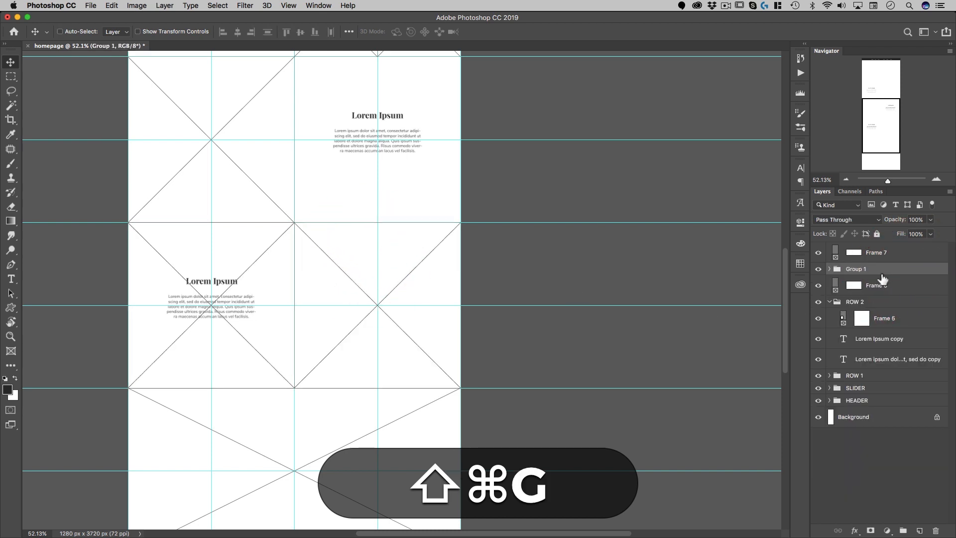
# Place the new group directly above ROW 2 in the layer stack, rename it ROW 3, and collapse ROW 2.
pyautogui.moveTo(856, 274); pyautogui.dragTo(860, 295)
pyautogui.doubleClick(857, 289)
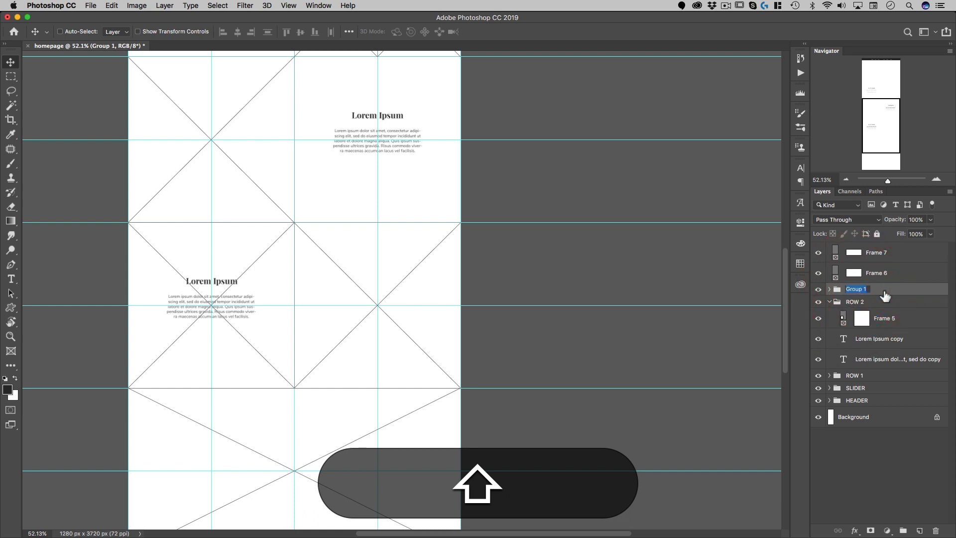
pyautogui.write('ROW 3')
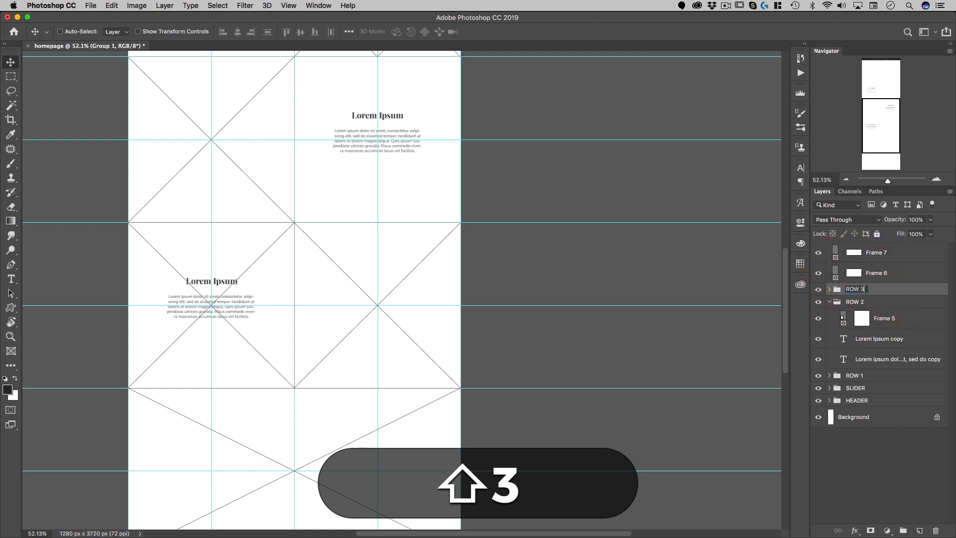
pyautogui.press('Return')
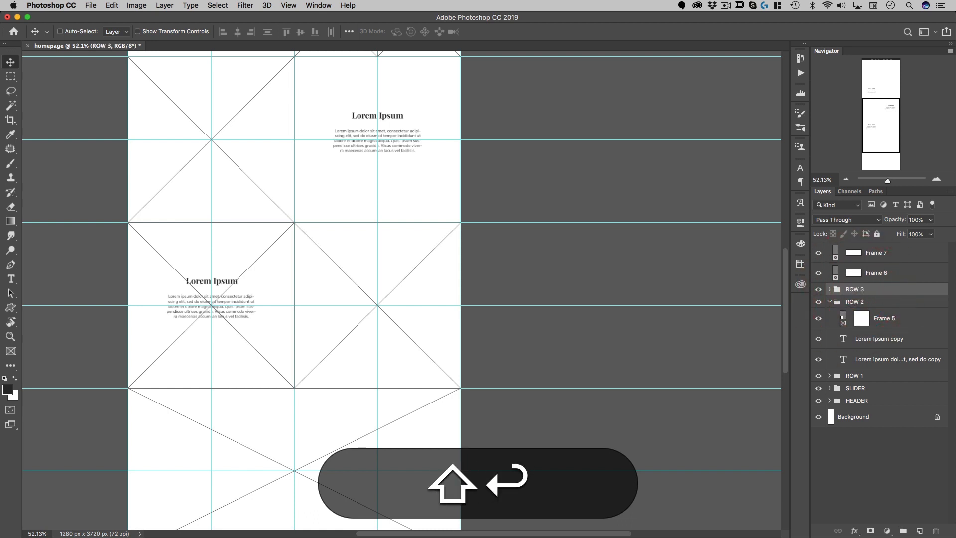
pyautogui.click(829, 302)
# Duplicate the ROW 3 heading and paragraph into the upper part of the wide frame below, centred on the page's middle guide.
pyautogui.scroll(-5, 310, 295)
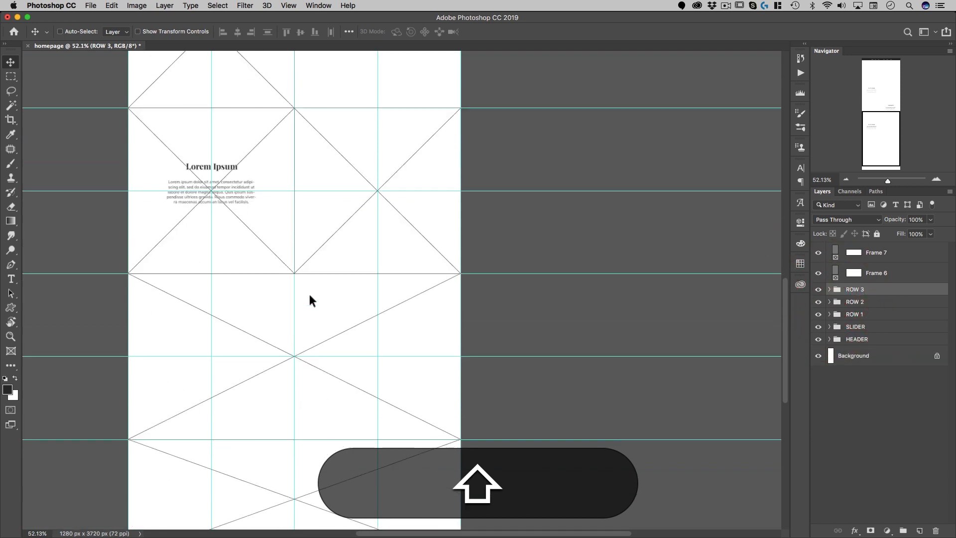
pyautogui.scroll(2, 309, 294)
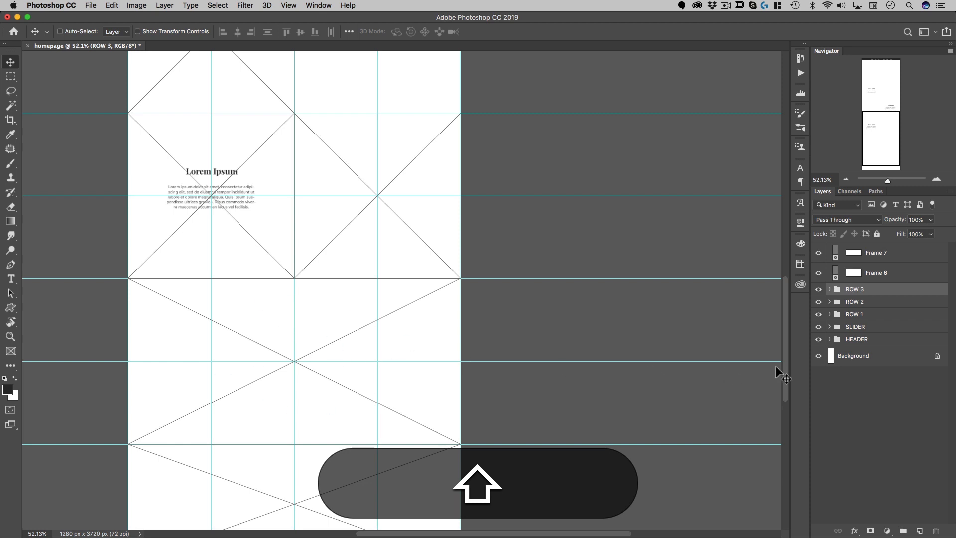
pyautogui.keyDown('shift'); pyautogui.keyDown('super'); pyautogui.click(204, 169); pyautogui.keyUp('super'); pyautogui.keyUp('shift')
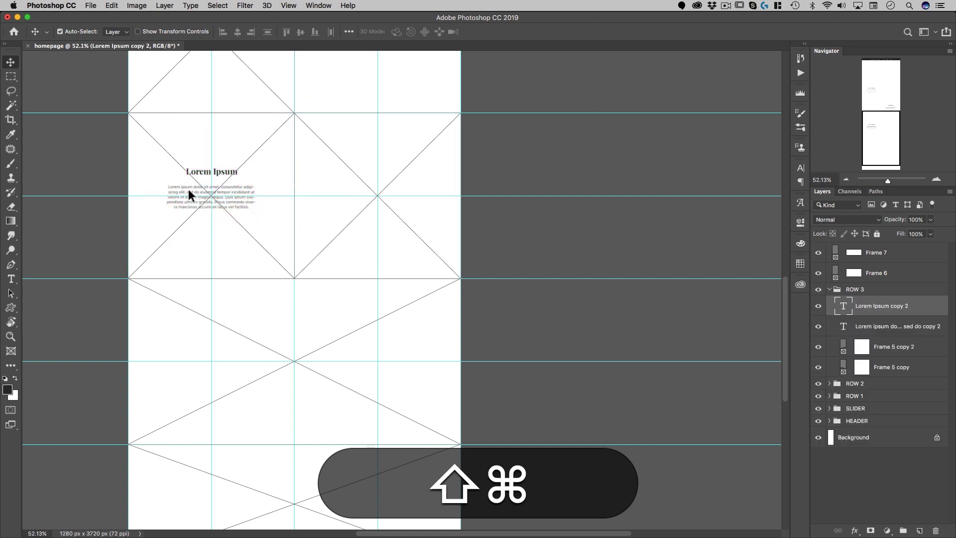
pyautogui.keyDown('shift'); pyautogui.keyDown('super'); pyautogui.click(188, 186); pyautogui.keyUp('super'); pyautogui.keyUp('shift')
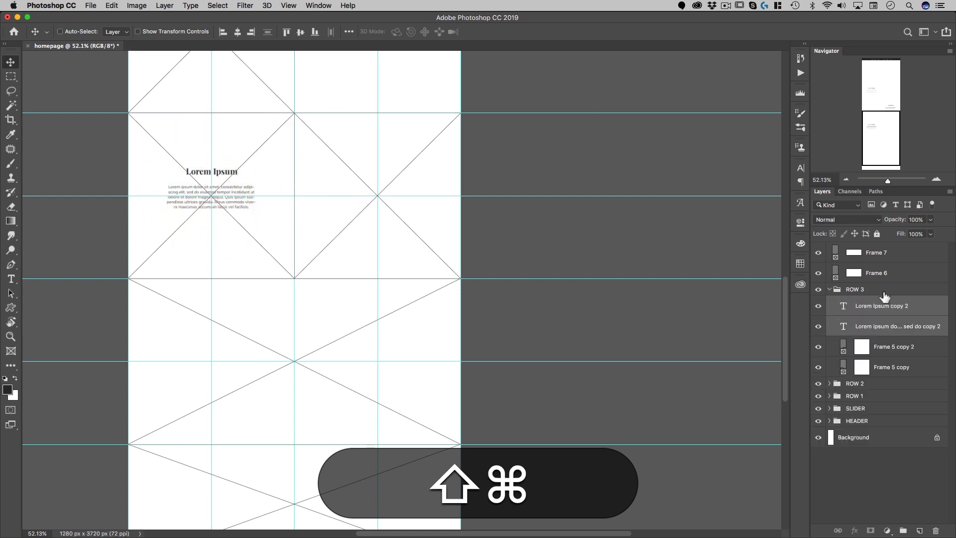
pyautogui.moveTo(236, 173); pyautogui.dragTo(303, 309)
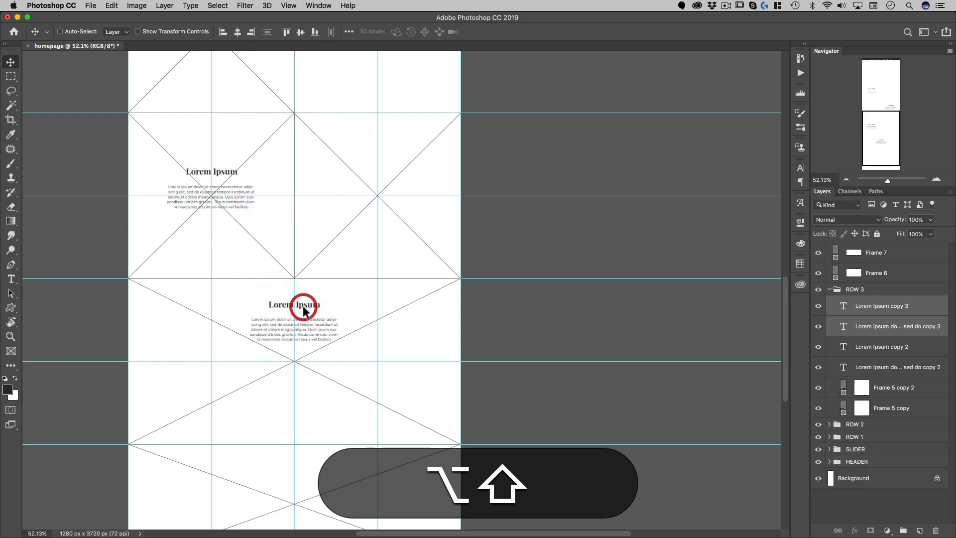
# Replace the text of the heading in the wide frame with "Get in Touch".
pyautogui.hotkey('shift', 't')
pyautogui.click(304, 306)
pyautogui.press('shift+super+a')
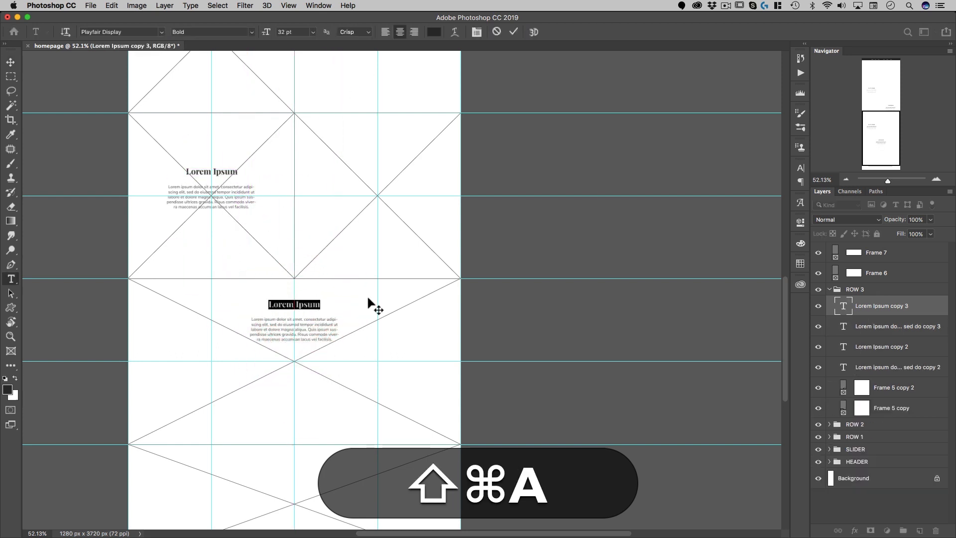
pyautogui.write('G')
pyautogui.hotkey('shift', 'BackSpace')
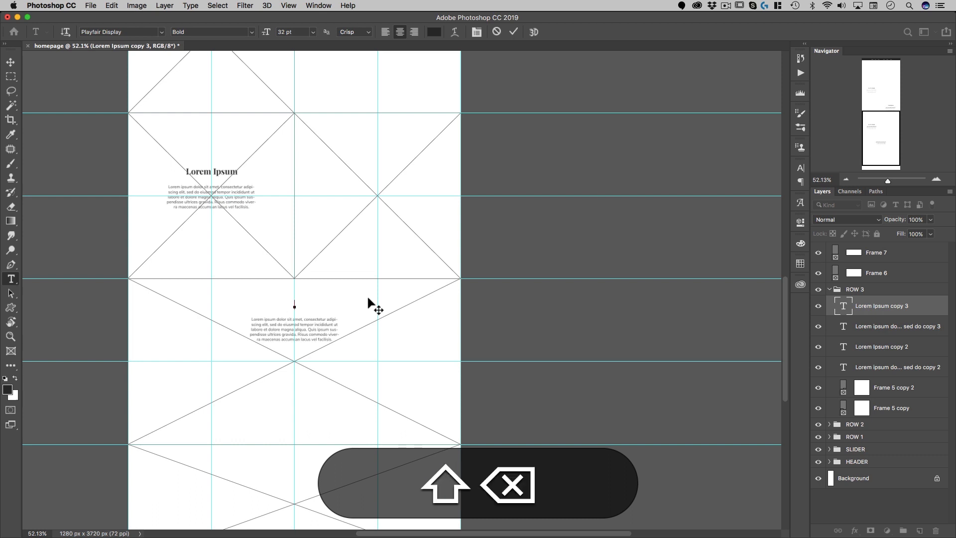
pyautogui.write('Get in Touch')
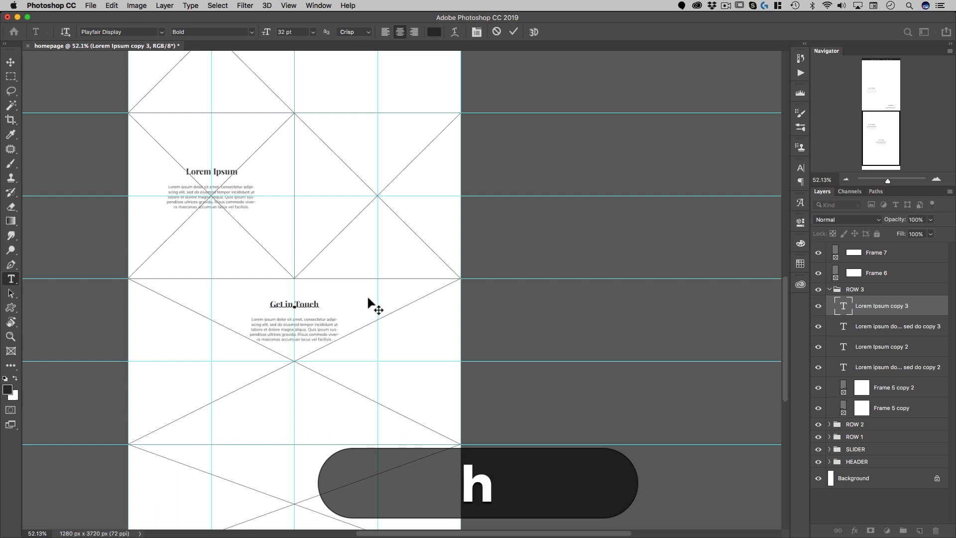
pyautogui.press('KP_Enter')
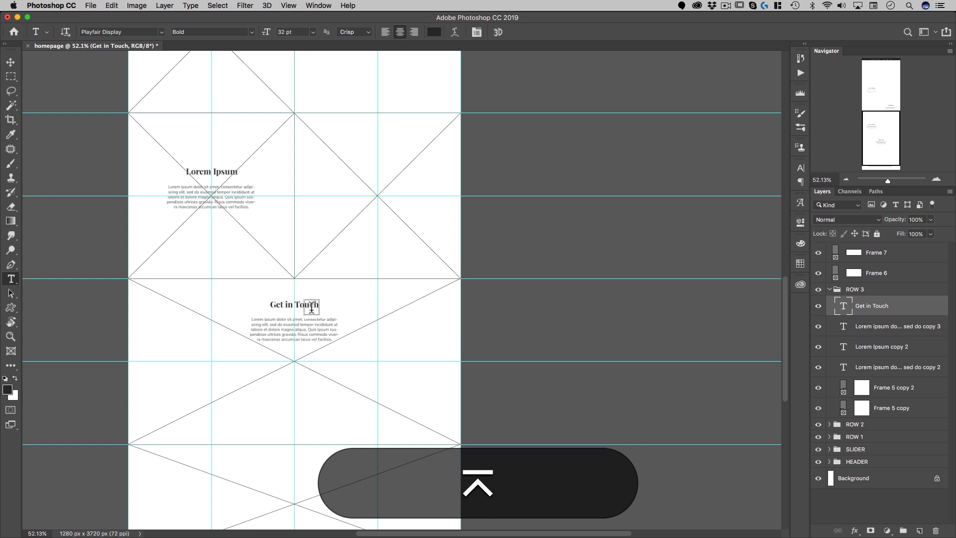
# Widen the paragraph box beneath Get in Touch symmetrically about its centre to about 550 px.
pyautogui.click(309, 329)
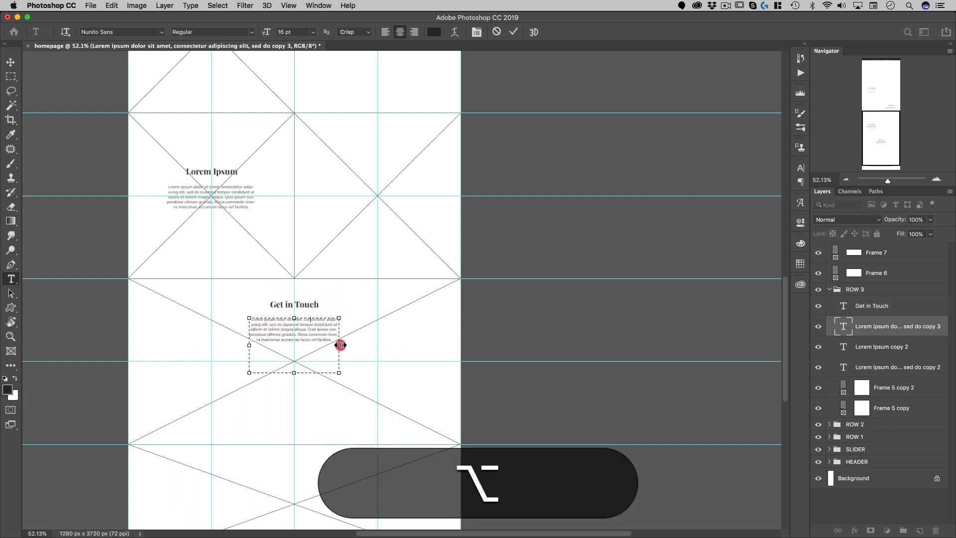
pyautogui.moveTo(340, 344); pyautogui.dragTo(364, 344)
pyautogui.click(10, 63)
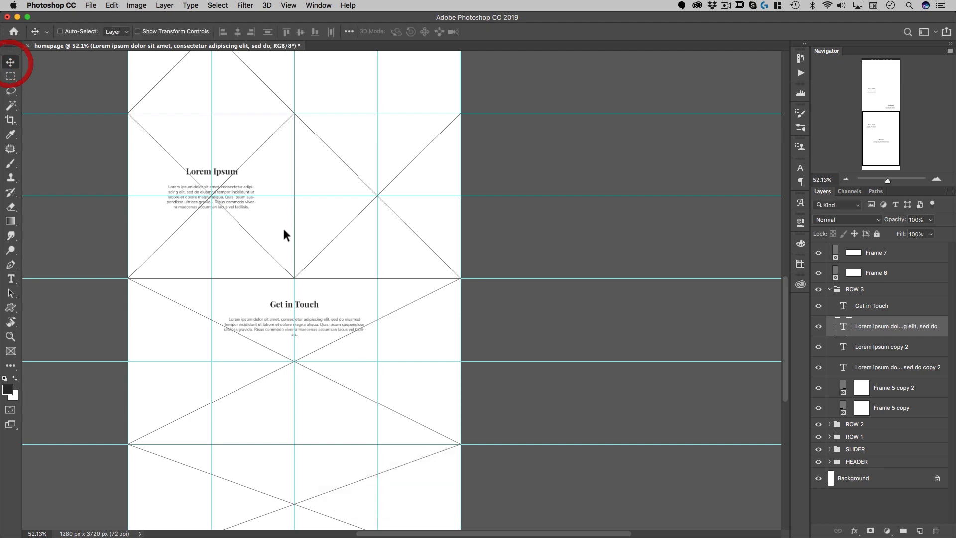
# Widen the paragraph box beneath Get in Touch symmetrically about its centre to about 581 px.
pyautogui.scroll(-4, 306, 265)
pyautogui.press('super+space')
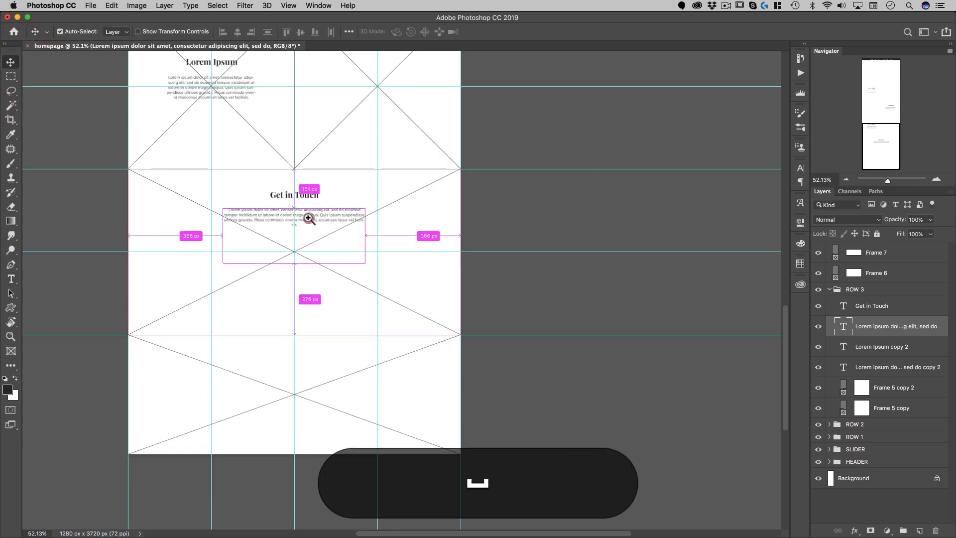
pyautogui.moveTo(309, 216); pyautogui.dragTo(446, 246)
pyautogui.press('t')
pyautogui.click(450, 228)
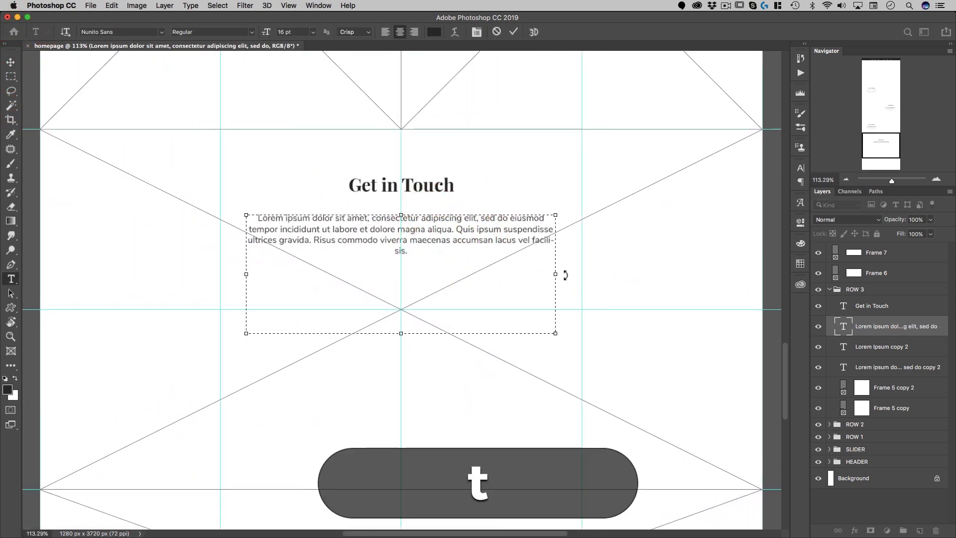
pyautogui.moveTo(555, 273); pyautogui.dragTo(562, 273)
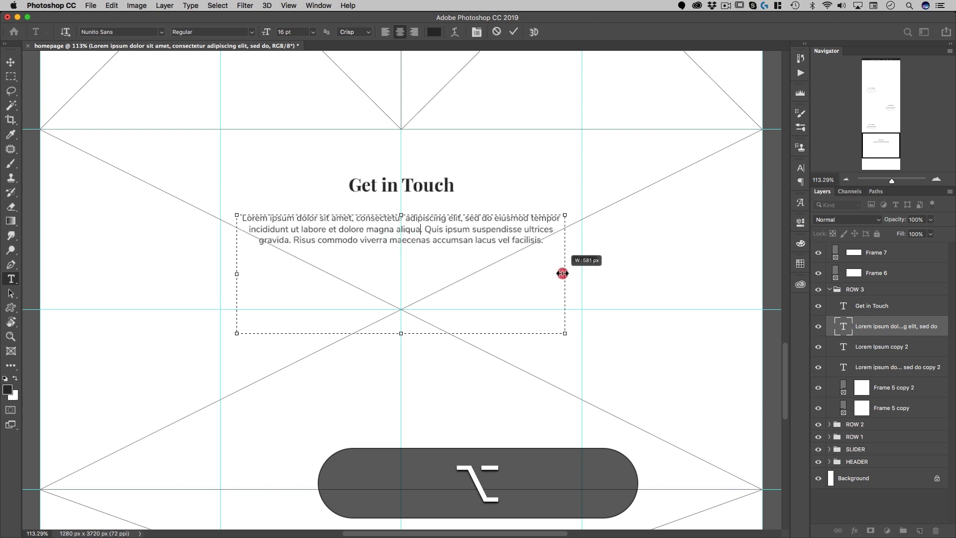
pyautogui.click(10, 62)
# Group the Get in Touch heading, its paragraph and the wide frame behind them.
pyautogui.press('super+space')
pyautogui.moveTo(379, 225); pyautogui.dragTo(339, 228)
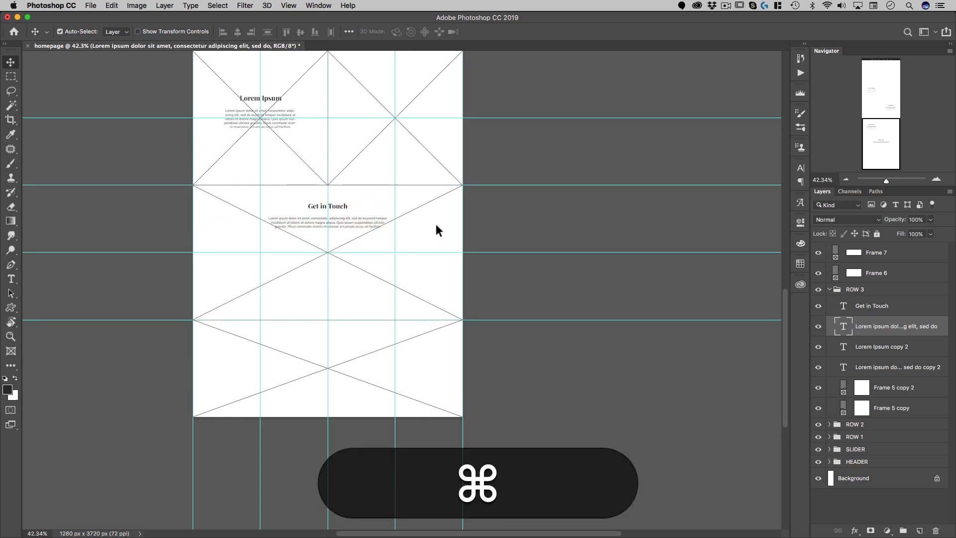
pyautogui.keyDown('shift'); pyautogui.click(875, 310); pyautogui.keyUp('shift')
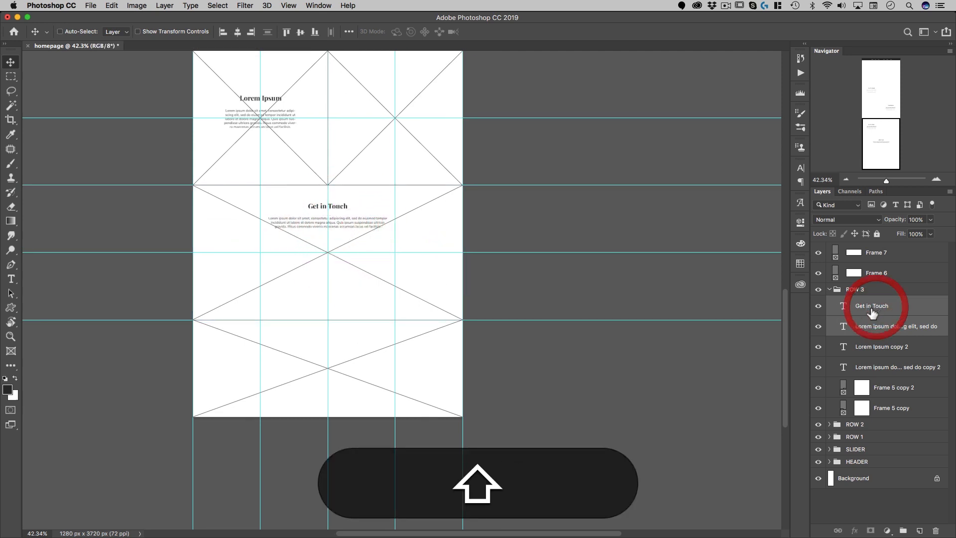
pyautogui.keyDown('shift'); pyautogui.keyDown('super'); pyautogui.click(419, 243); pyautogui.keyUp('super'); pyautogui.keyUp('shift')
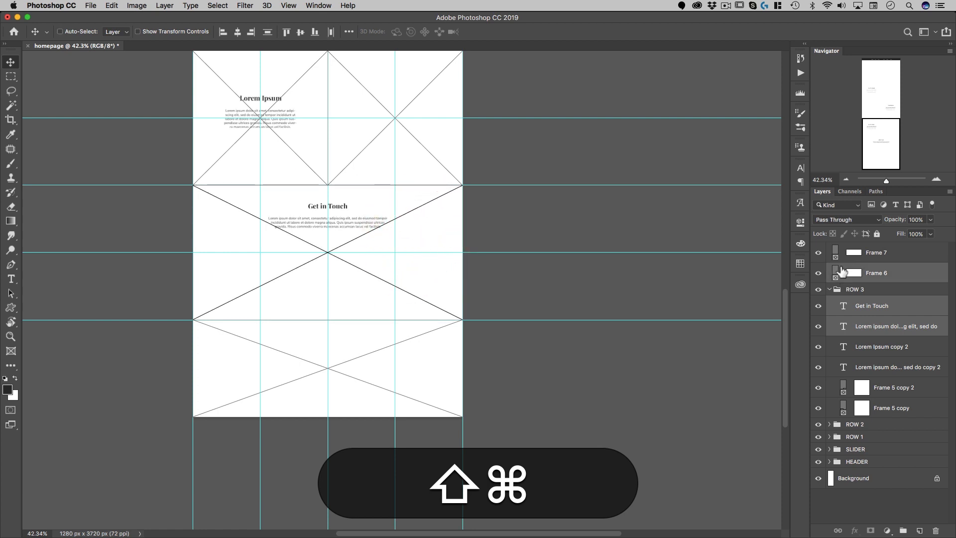
pyautogui.press('shift+super+g')
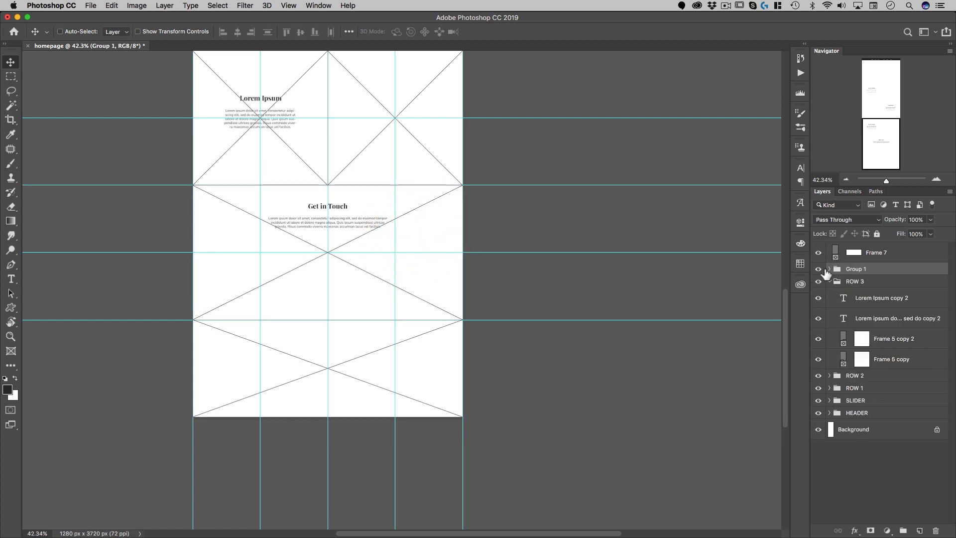
# Rename the new group as "get in touch".
pyautogui.click(818, 269)
pyautogui.click(817, 269)
pyautogui.write('ge')
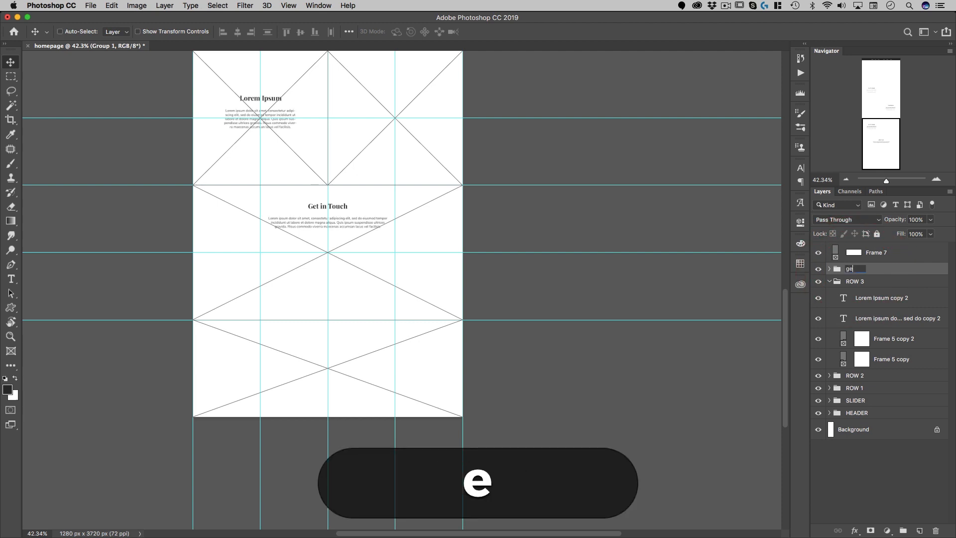
pyautogui.write('t in touch')
pyautogui.press('Return')
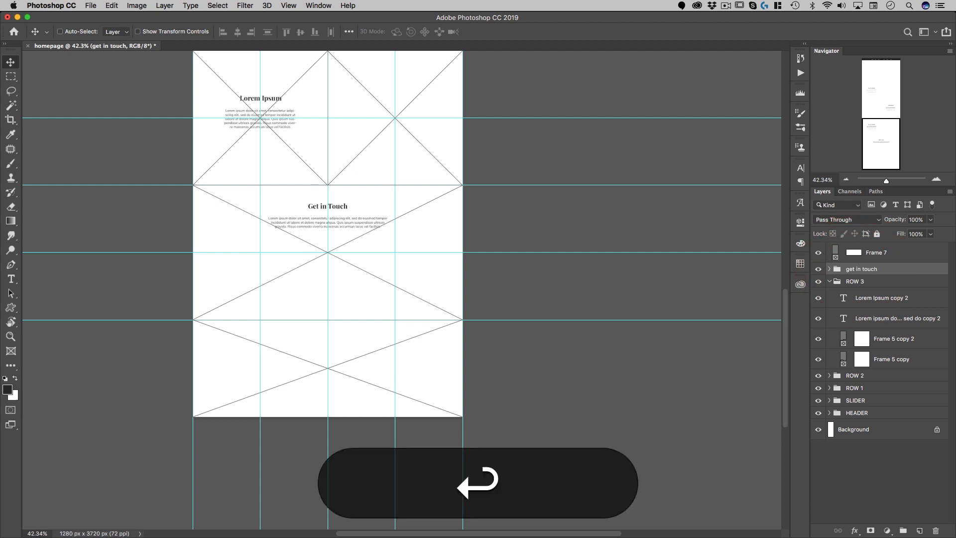
# Expand the get in touch group and move Frame 6 below its two text layers.
pyautogui.keyDown('super'); pyautogui.click(345, 336); pyautogui.keyUp('super')
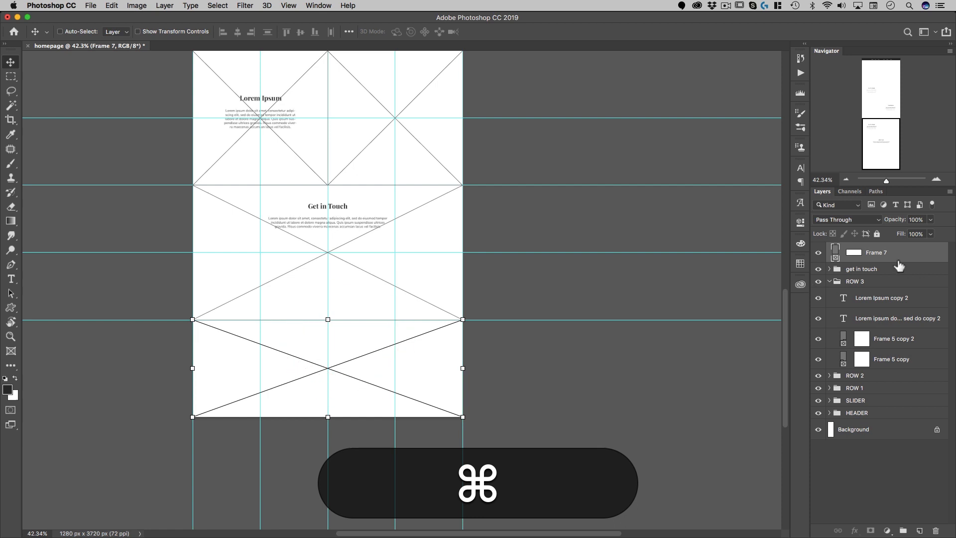
pyautogui.press('super+space')
pyautogui.moveTo(363, 367); pyautogui.dragTo(402, 343)
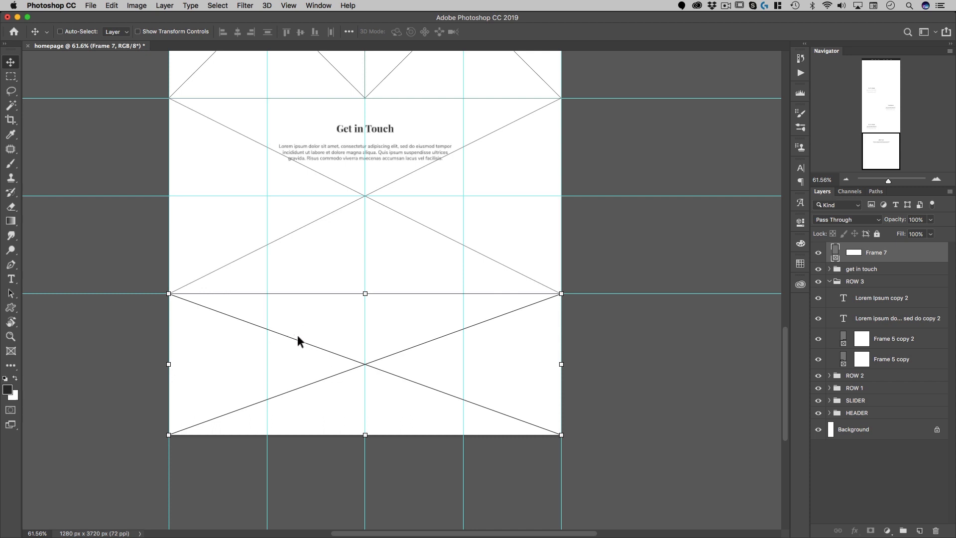
pyautogui.press('super+space')
pyautogui.moveTo(358, 302); pyautogui.dragTo(416, 299)
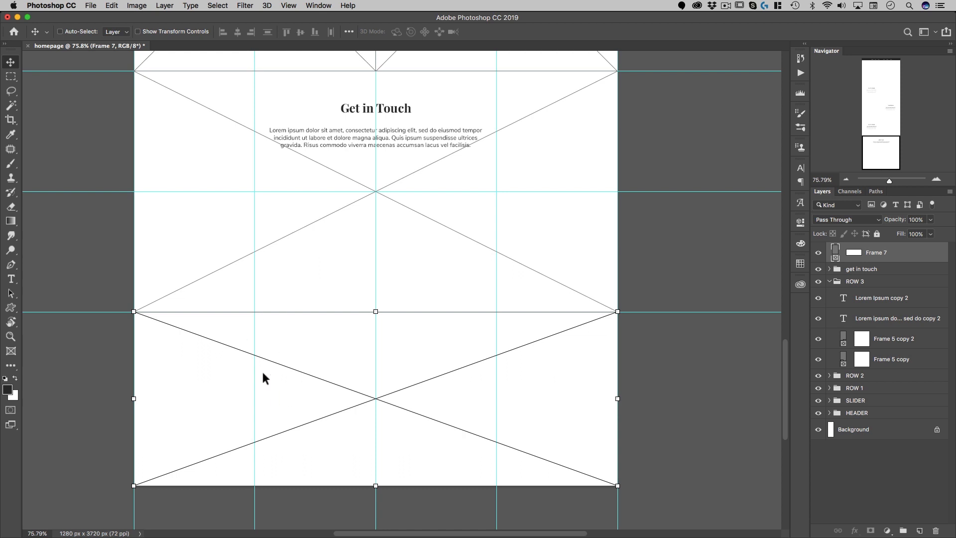
pyautogui.keyDown('super'); pyautogui.click(328, 131); pyautogui.keyUp('super')
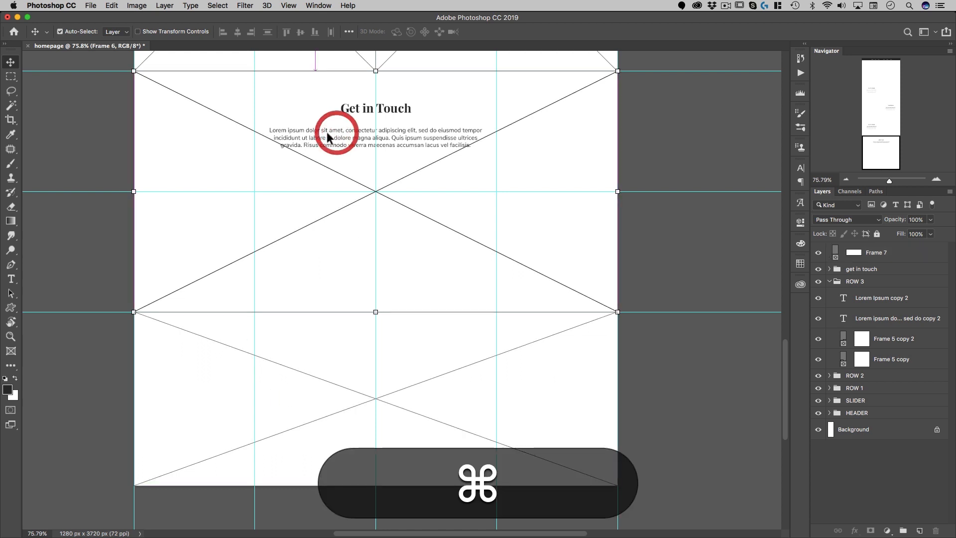
pyautogui.keyDown('super'); pyautogui.click(336, 130); pyautogui.keyUp('super')
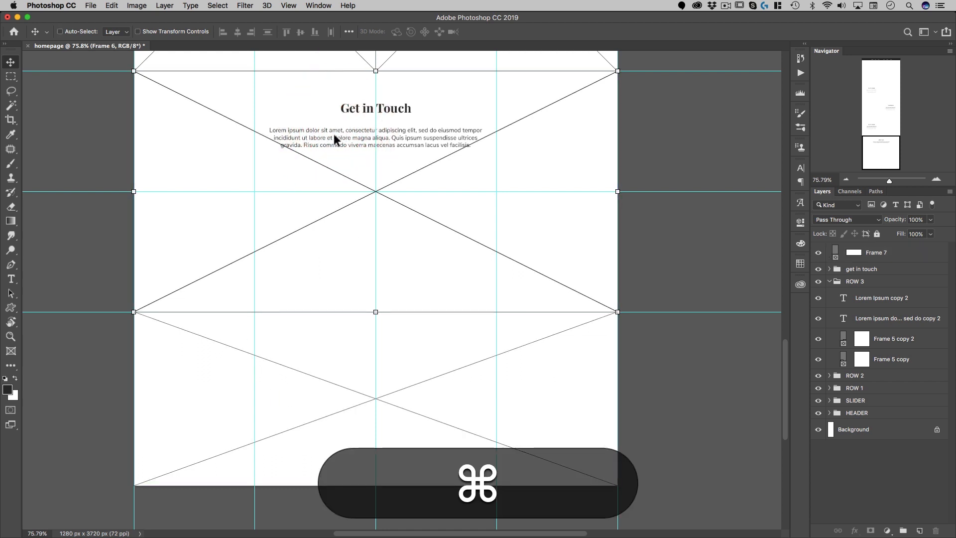
pyautogui.click(829, 269)
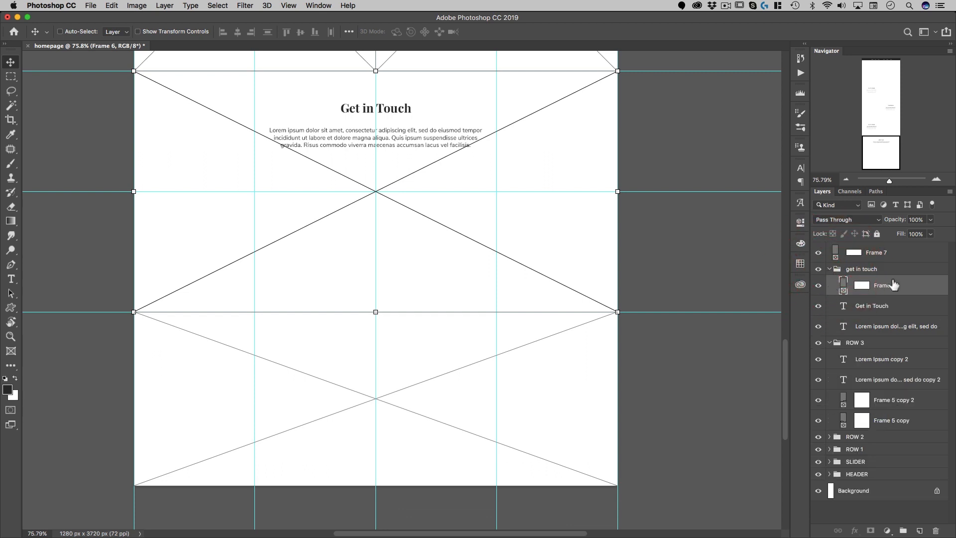
pyautogui.moveTo(900, 285); pyautogui.dragTo(919, 329)
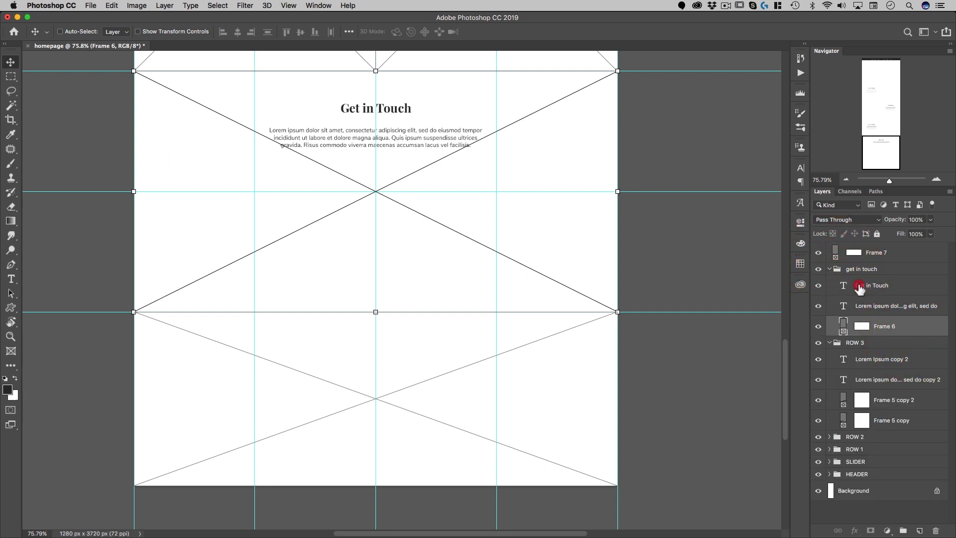
# Duplicate the Get in Touch paragraph into the upper part of the bottom frame.
pyautogui.click(858, 287)
pyautogui.click(868, 306)
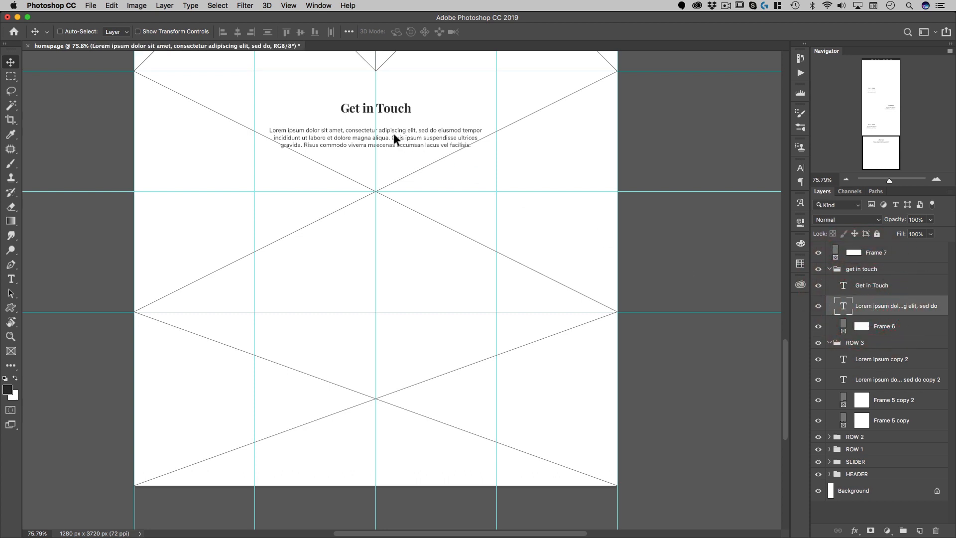
pyautogui.moveTo(398, 130); pyautogui.dragTo(416, 362)
# Narrow the duplicated paragraph's box to a small column and left-align its text.
pyautogui.press('t')
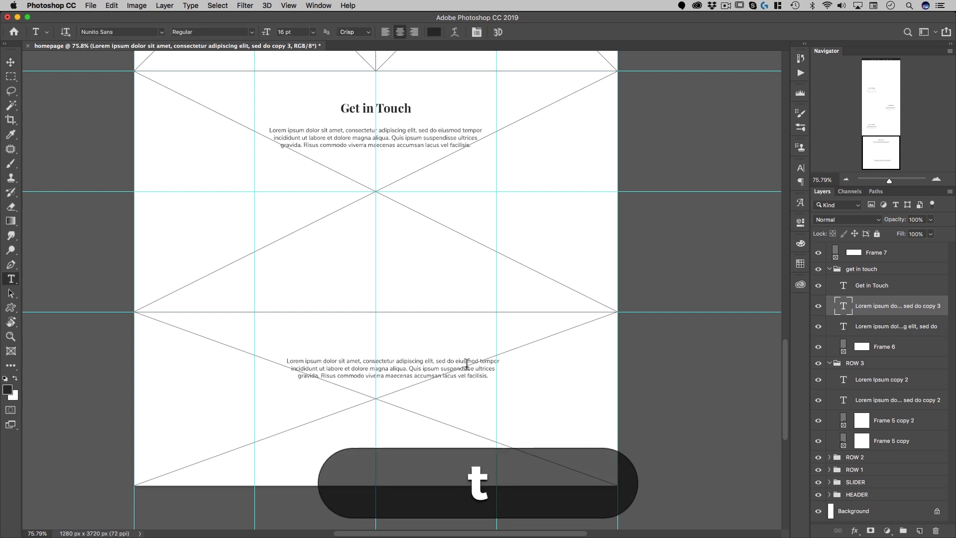
pyautogui.click(466, 363)
pyautogui.moveTo(502, 359); pyautogui.dragTo(387, 334)
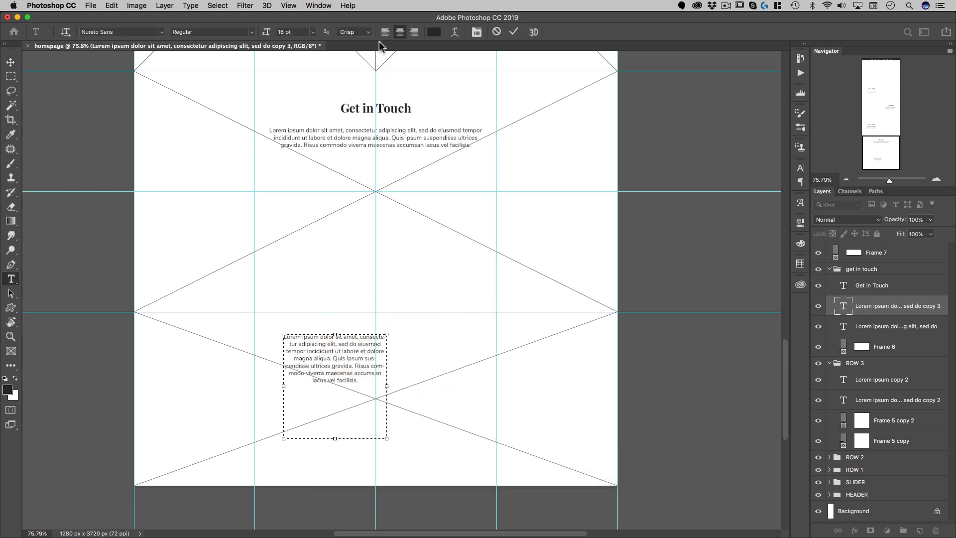
pyautogui.click(385, 32)
pyautogui.click(10, 62)
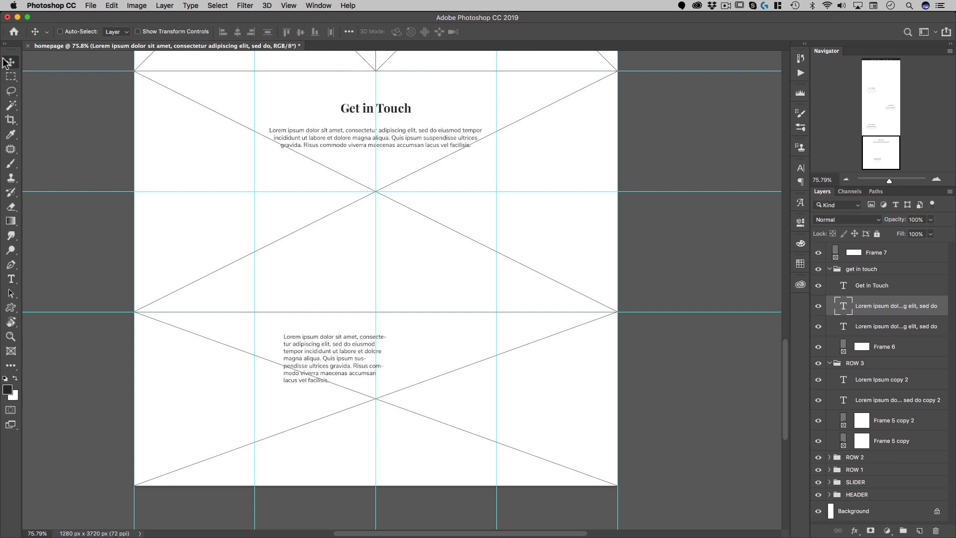
# Move the narrow paragraph towards the centre of the bottom frame, then make its box slightly narrower and taller.
pyautogui.moveTo(314, 367); pyautogui.dragTo(378, 371)
pyautogui.press('t')
pyautogui.click(401, 362)
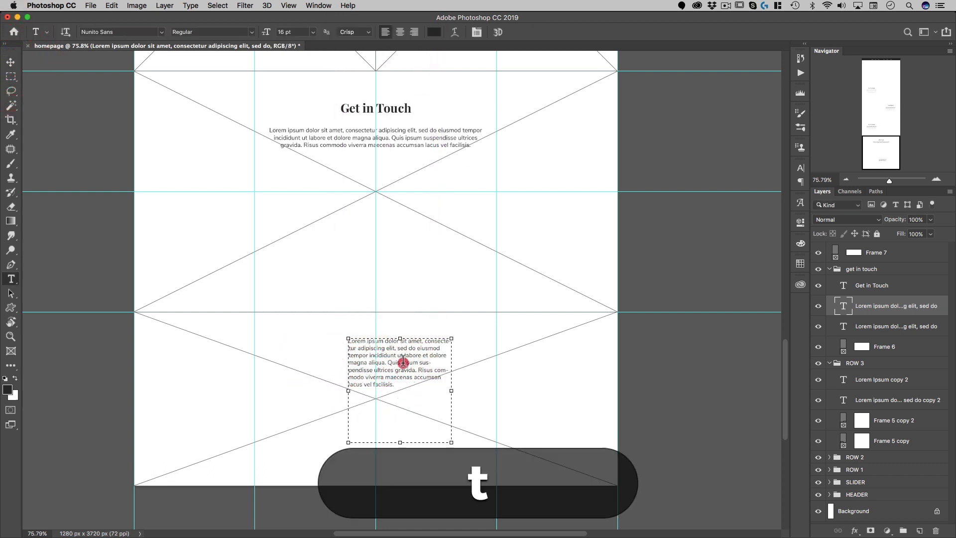
pyautogui.moveTo(455, 391); pyautogui.dragTo(441, 390)
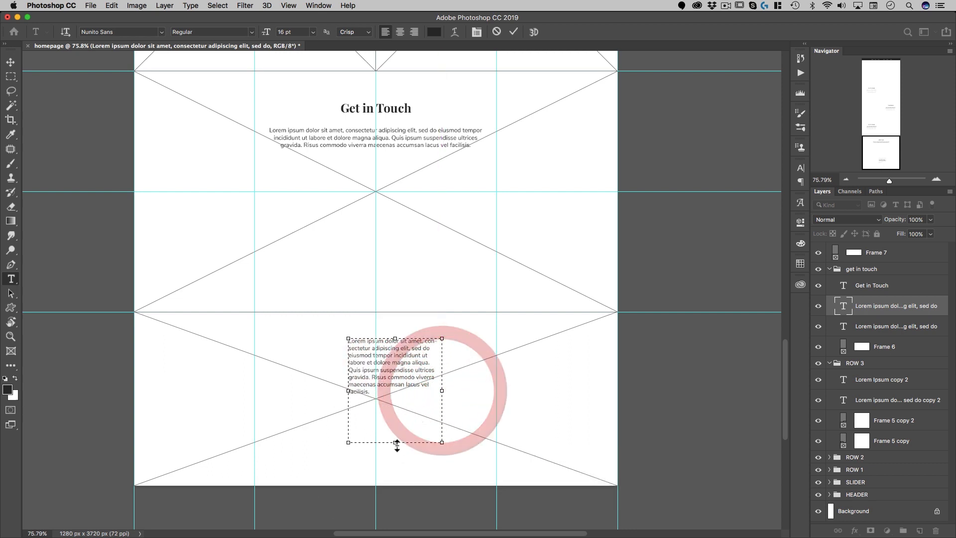
pyautogui.moveTo(395, 442); pyautogui.dragTo(396, 455)
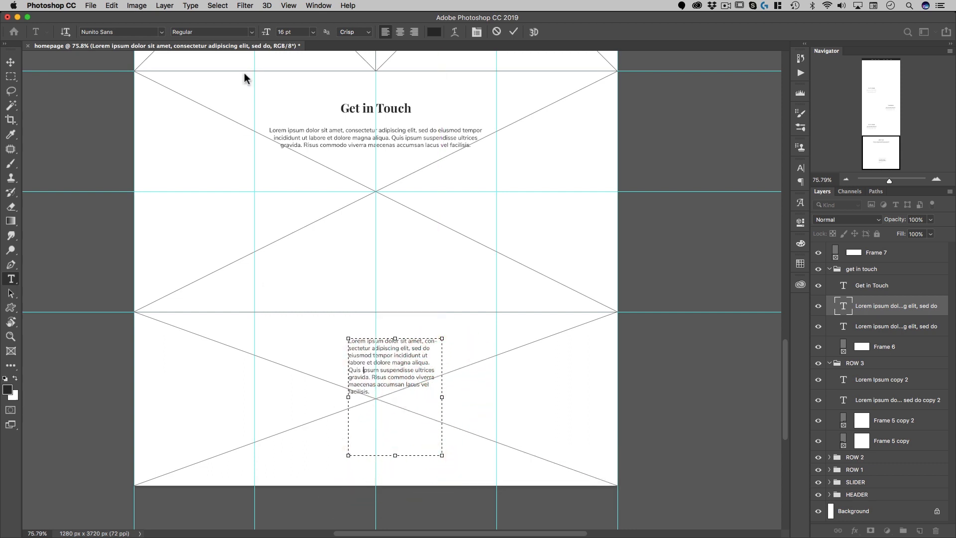
# Fill the narrow paragraph with pasted Lorem Ipsum text and duplicate it as a second column to its right.
pyautogui.click(166, 6)
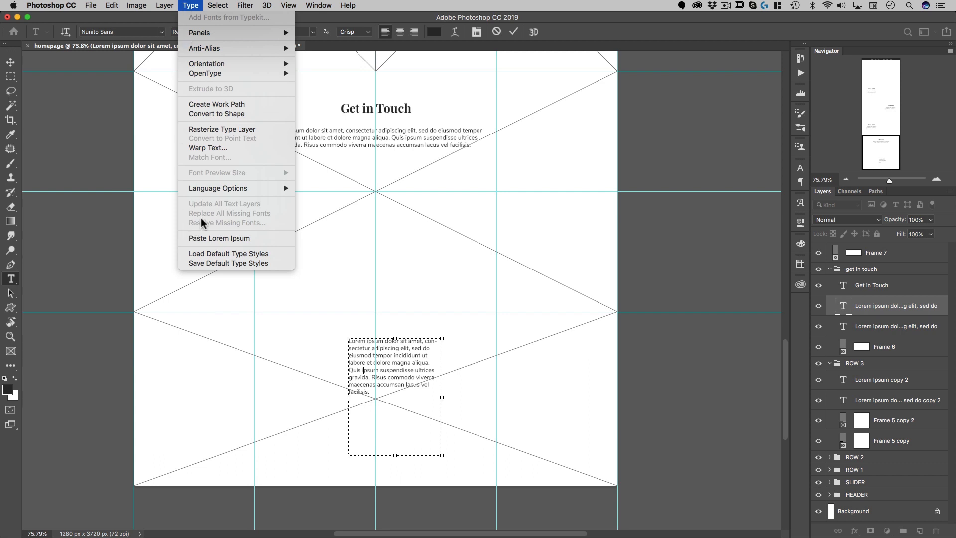
pyautogui.click(219, 238)
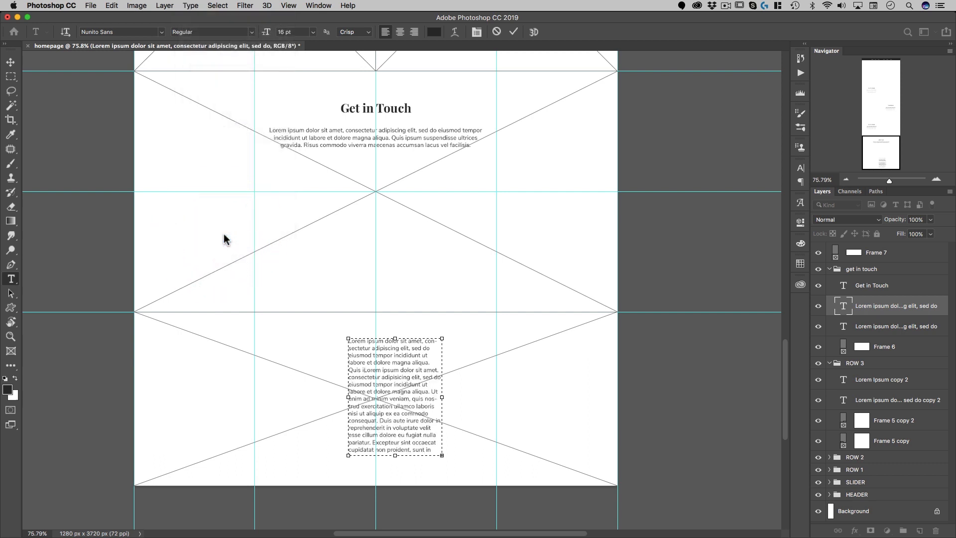
pyautogui.click(10, 62)
pyautogui.keyDown('alt'); pyautogui.keyDown('shift'); pyautogui.moveTo(368, 365); pyautogui.dragTo(451, 377); pyautogui.keyUp('shift'); pyautogui.keyUp('alt')
pyautogui.keyDown('shift'); pyautogui.click(881, 326); pyautogui.keyUp('shift')
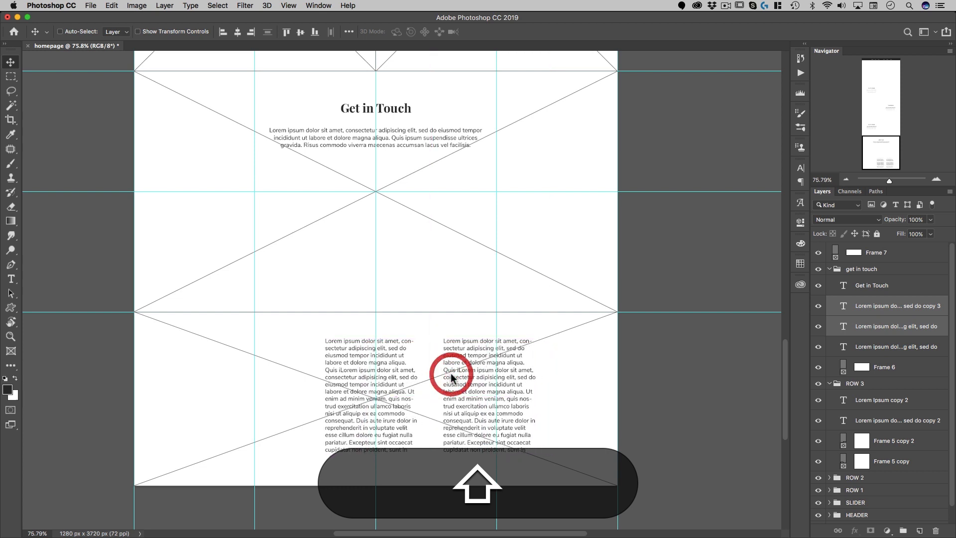
# Move the two text column layers out of the get in touch group to above Frame 7.
pyautogui.moveTo(860, 310); pyautogui.dragTo(882, 247)
pyautogui.click(888, 296)
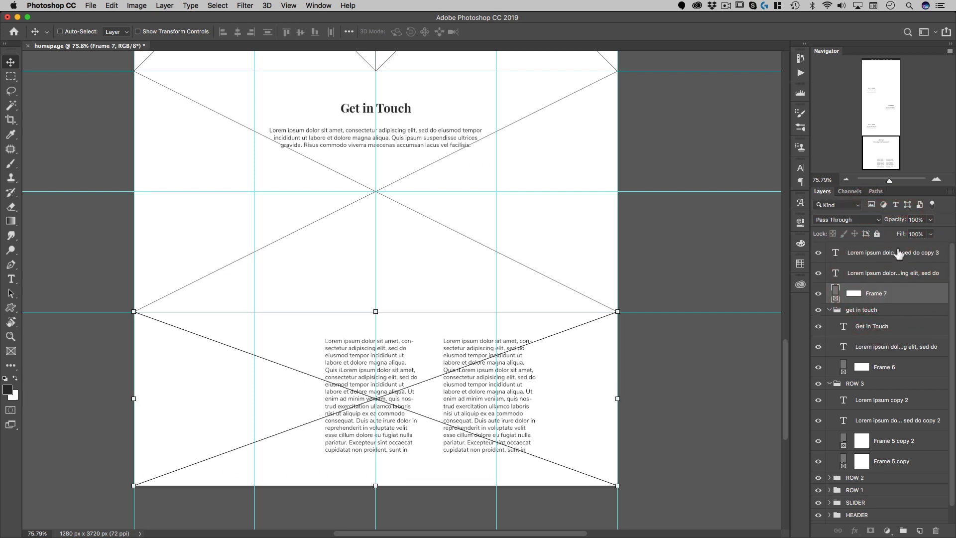
pyautogui.click(874, 255)
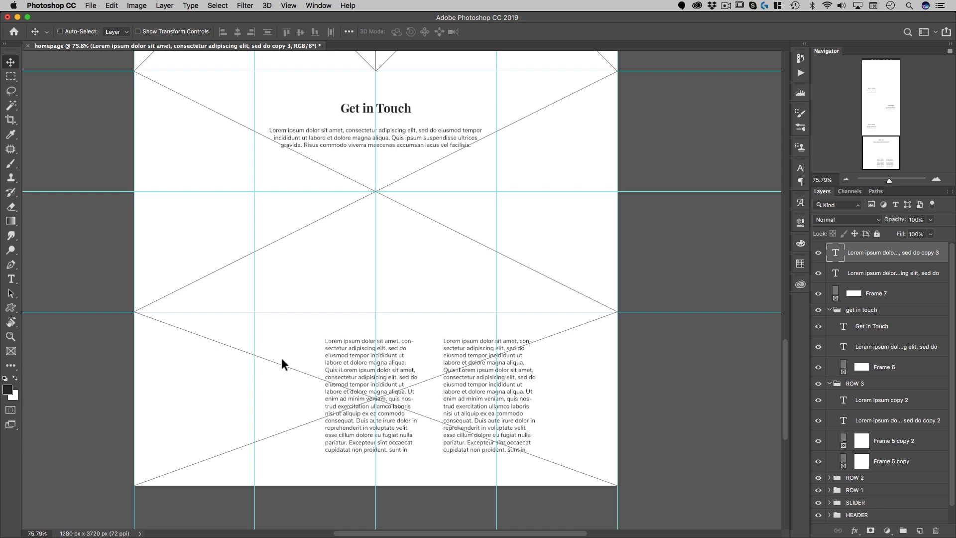
# Try to draw a new frame in the bottom frame left of the text columns, then undo the recent changes.
pyautogui.moveTo(285, 362); pyautogui.dragTo(363, 343)
pyautogui.moveTo(382, 267); pyautogui.dragTo(393, 207)
pyautogui.click(17, 351)
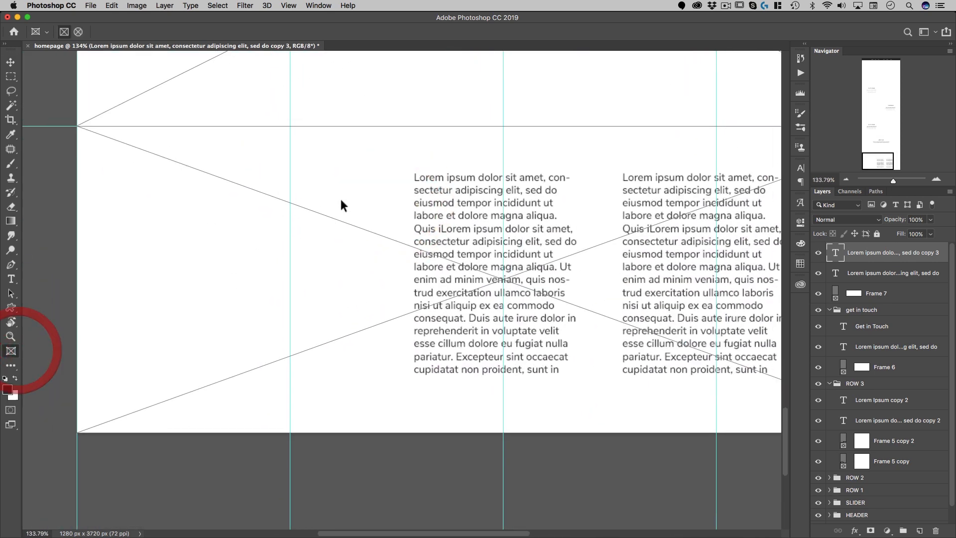
pyautogui.moveTo(315, 220); pyautogui.dragTo(335, 257)
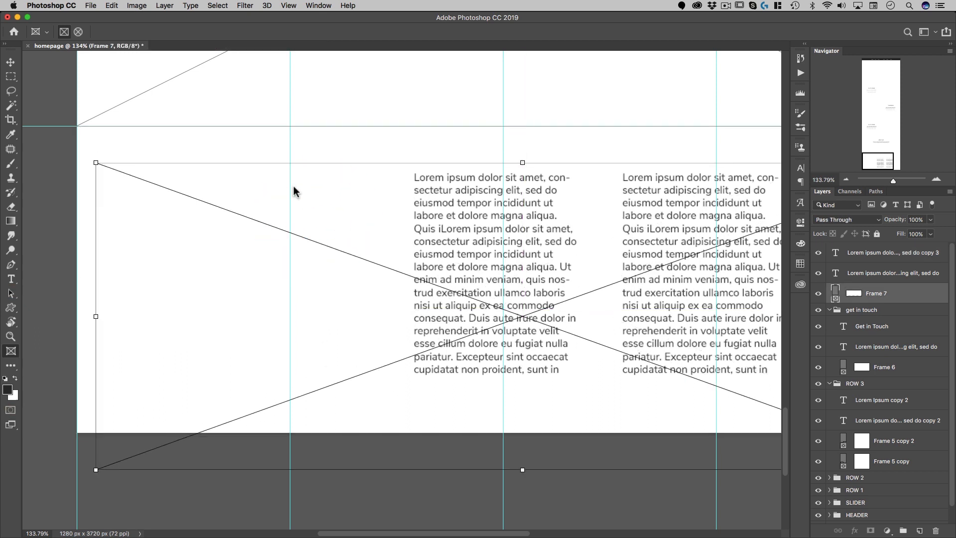
pyautogui.press('super+z')
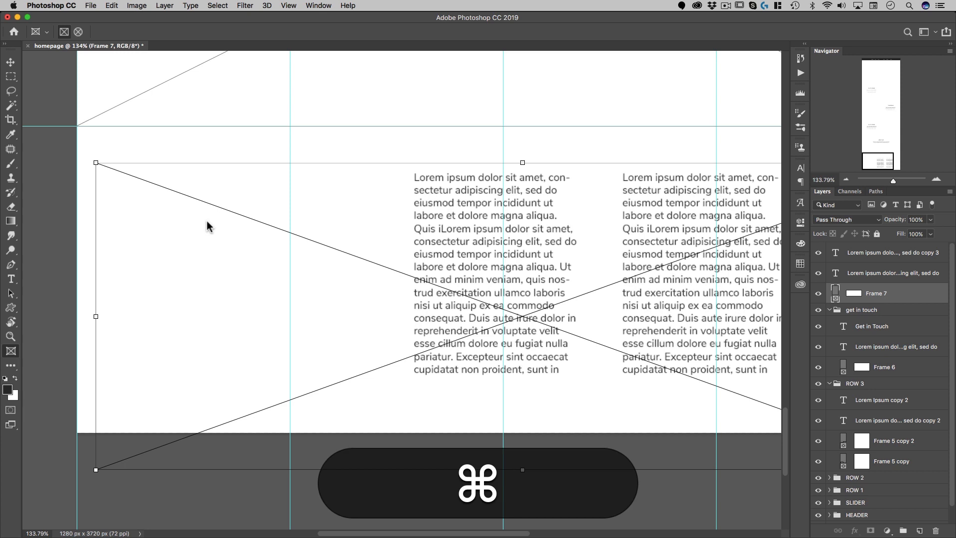
pyautogui.press('super+z')
pyautogui.press('shift')
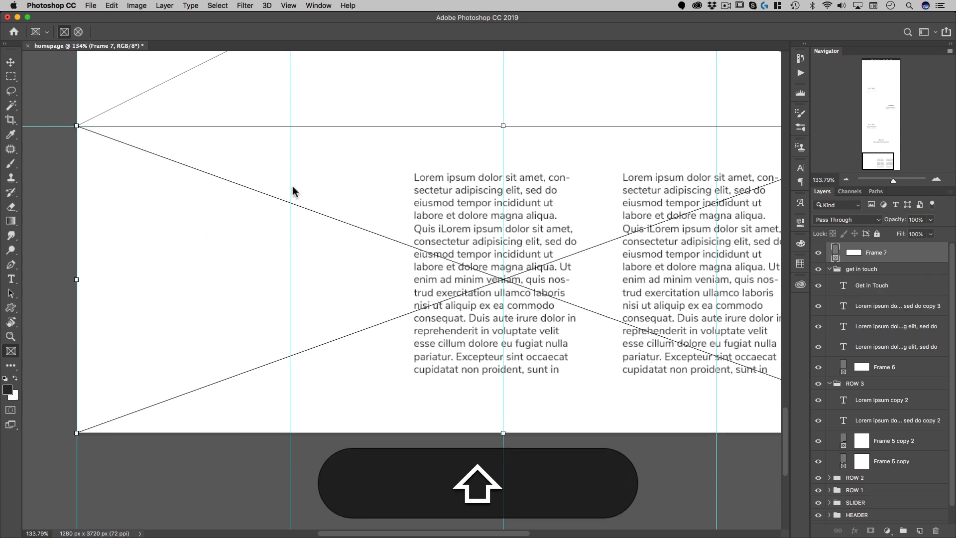
pyautogui.press('alt')
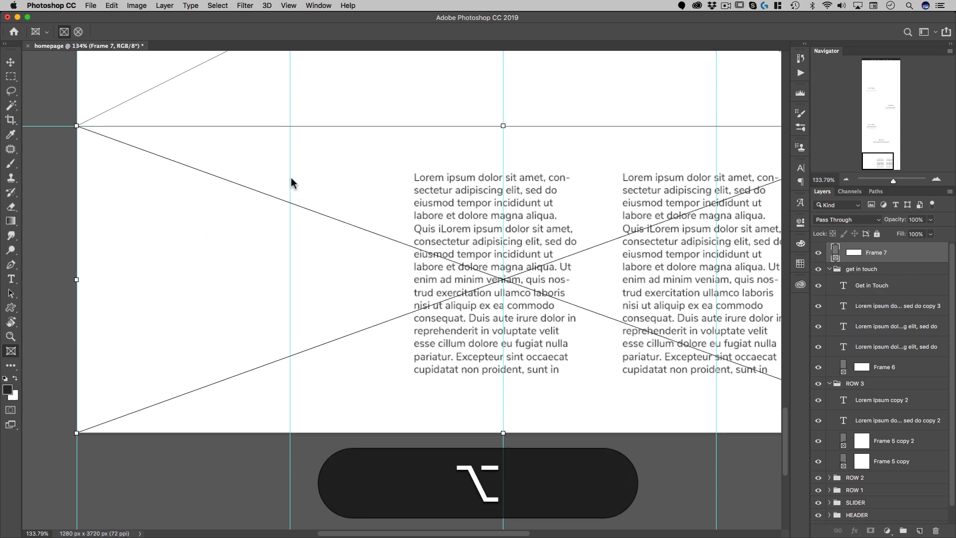
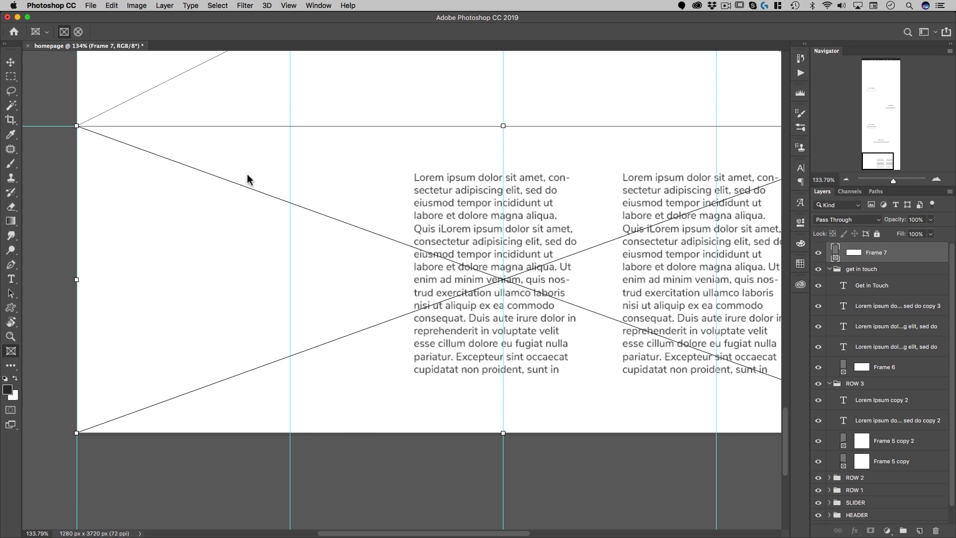
pyautogui.press('space')
pyautogui.moveTo(160, 211); pyautogui.dragTo(296, 192)
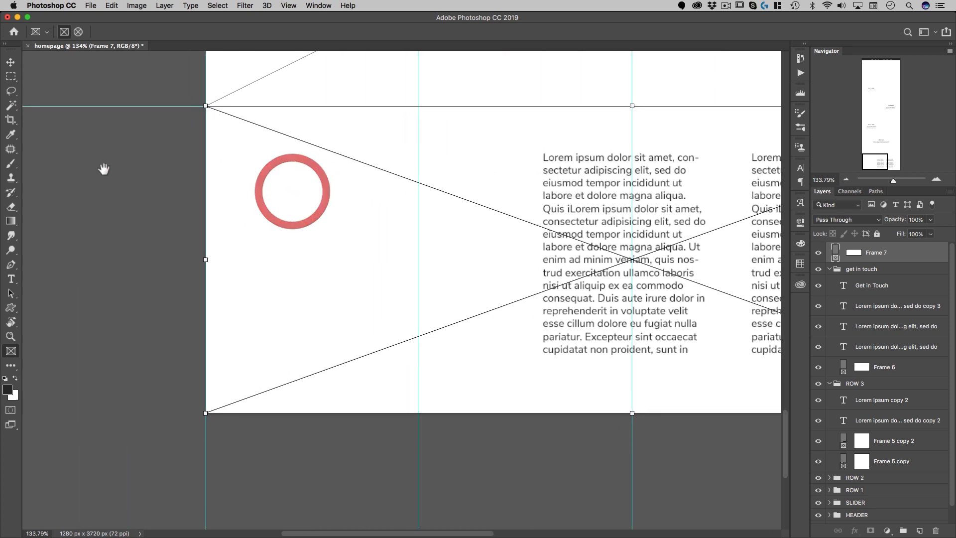
# Draw a small square frame in the footer and place it against the second vertical guide, level with the tops of the text columns.
pyautogui.moveTo(63, 149); pyautogui.dragTo(122, 210)
pyautogui.moveTo(89, 170)
pyautogui.mouseDown()
pyautogui.moveTo(520, 199)
pyautogui.moveTo(322, 186)
pyautogui.mouseUp()
pyautogui.press('space')
pyautogui.press('space')
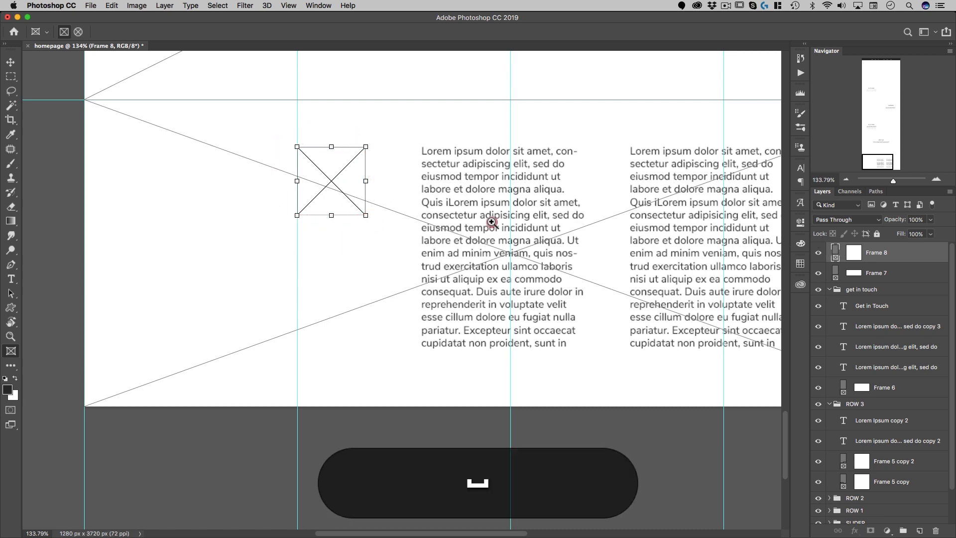
# Review the whole page layout from the footer up to the header and back down.
pyautogui.moveTo(494, 220); pyautogui.dragTo(465, 230)
pyautogui.moveTo(535, 215); pyautogui.dragTo(405, 268)
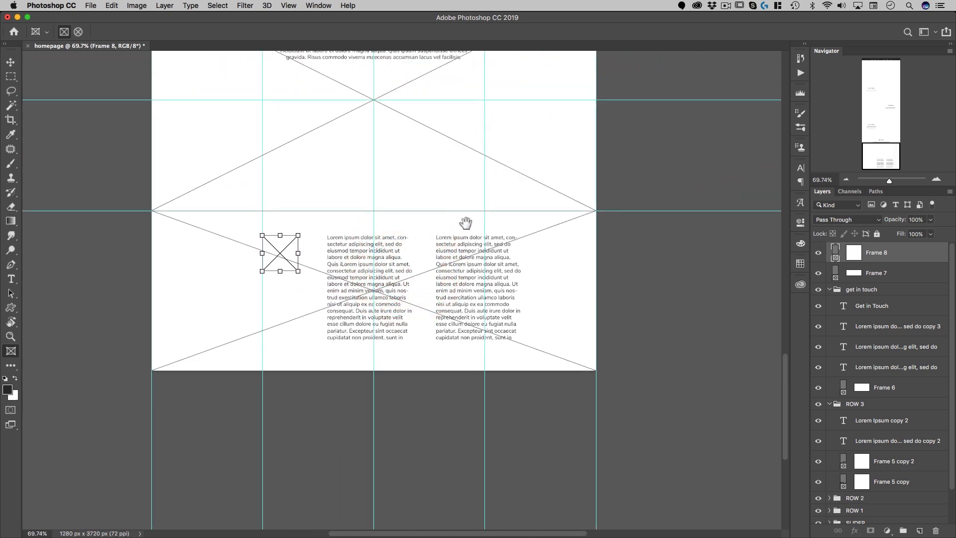
pyautogui.moveTo(465, 222); pyautogui.dragTo(441, 247)
pyautogui.scroll(-3, 412, 220)
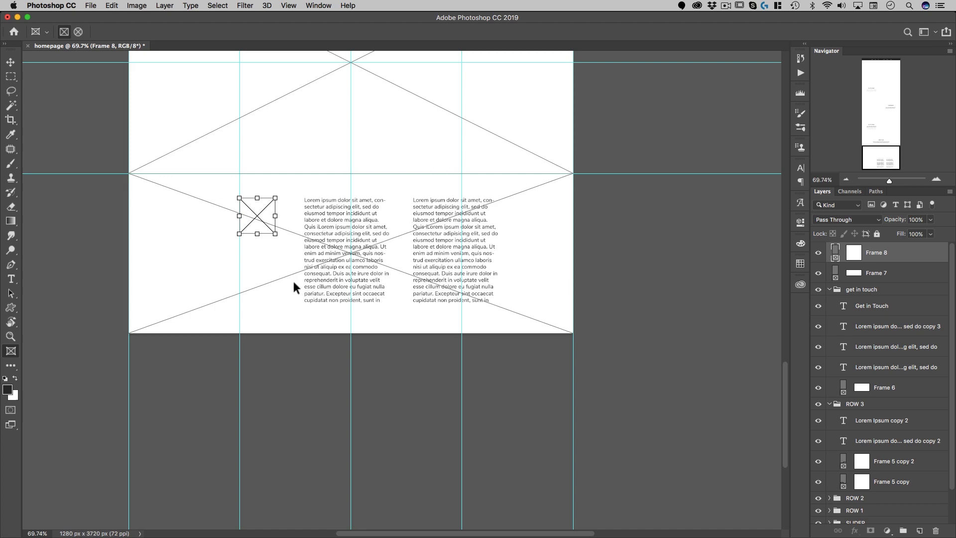
pyautogui.scroll(20, 294, 273)
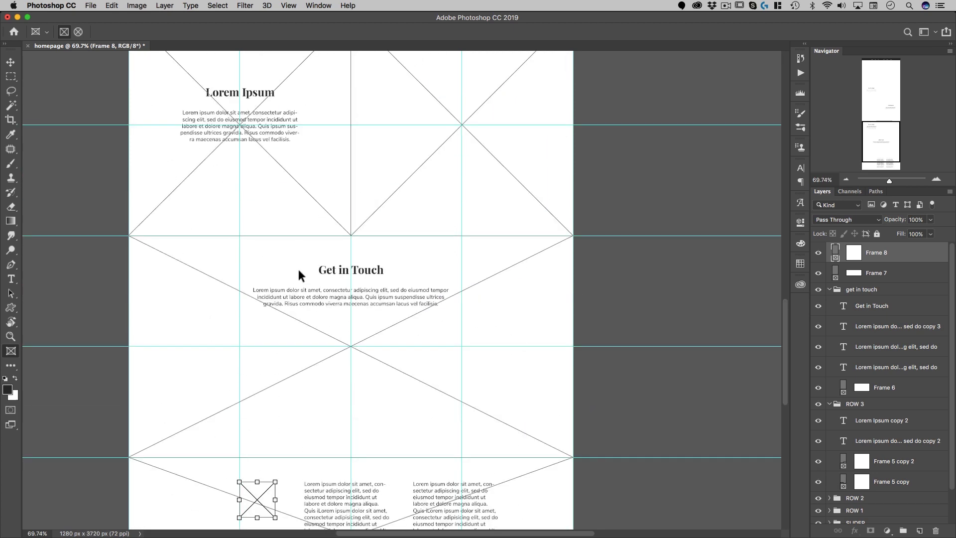
pyautogui.scroll(20, 298, 271)
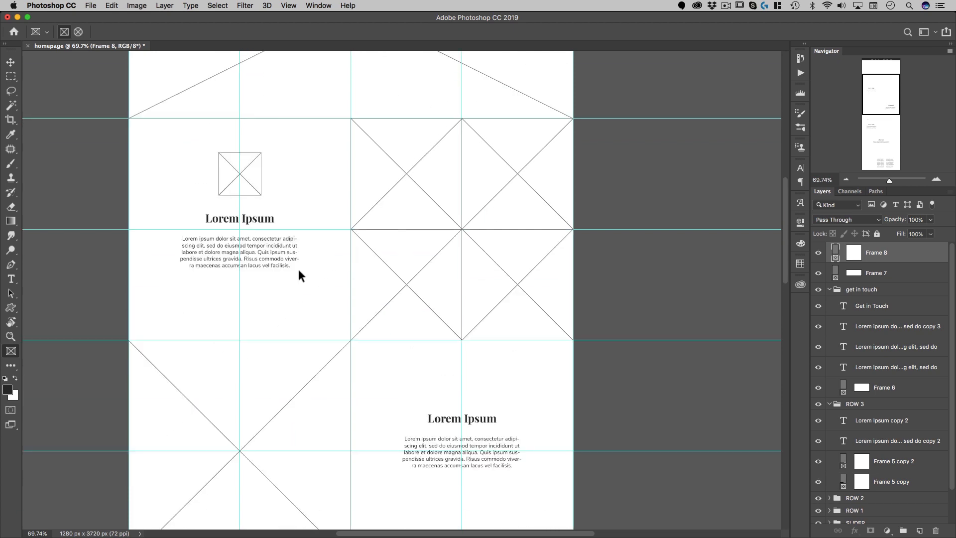
pyautogui.scroll(3, 298, 271)
pyautogui.moveTo(401, 292); pyautogui.dragTo(392, 271)
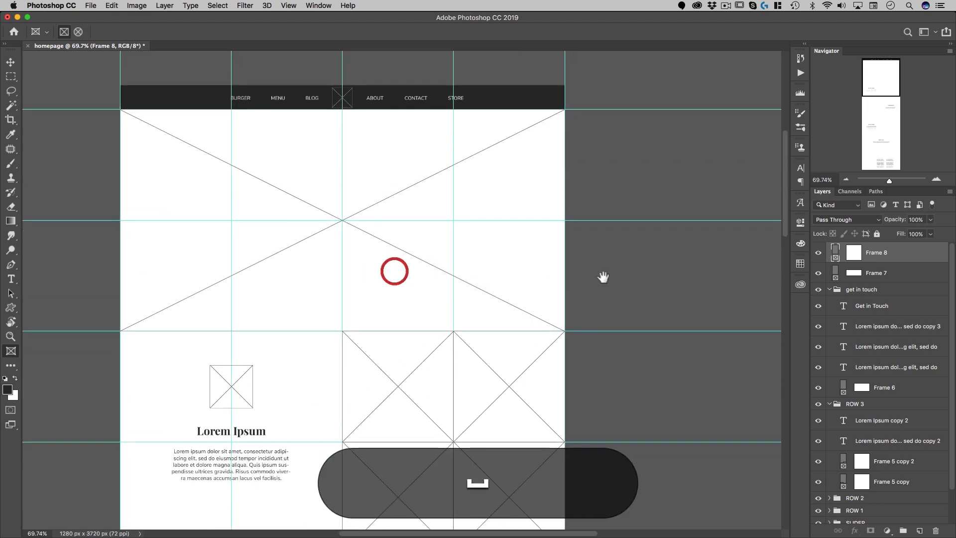
pyautogui.click(901, 274)
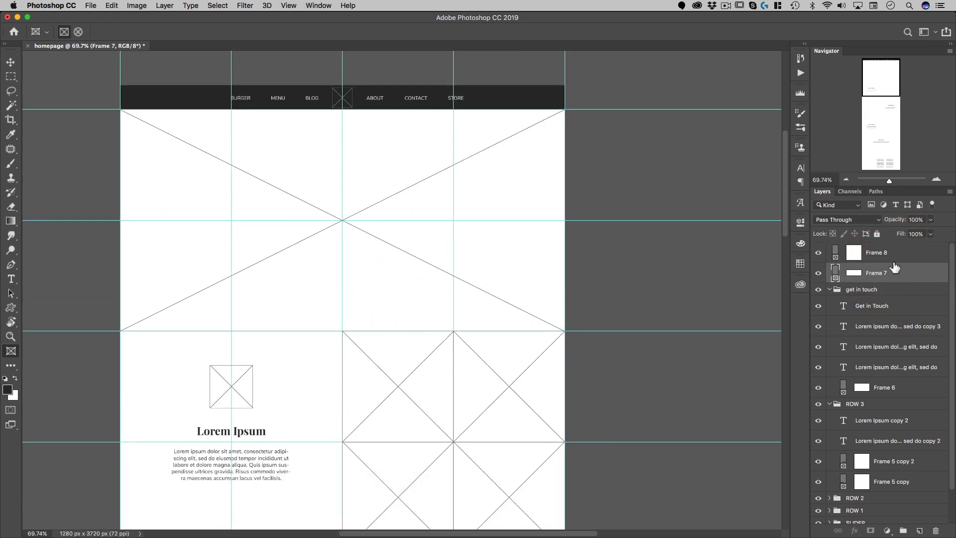
pyautogui.scroll(-1, 893, 269)
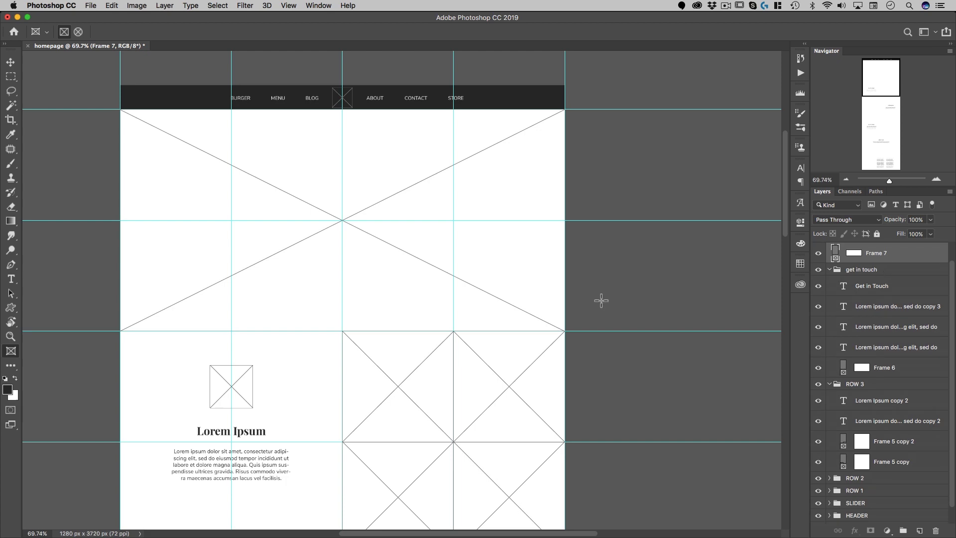
pyautogui.scroll(-20, 540, 305)
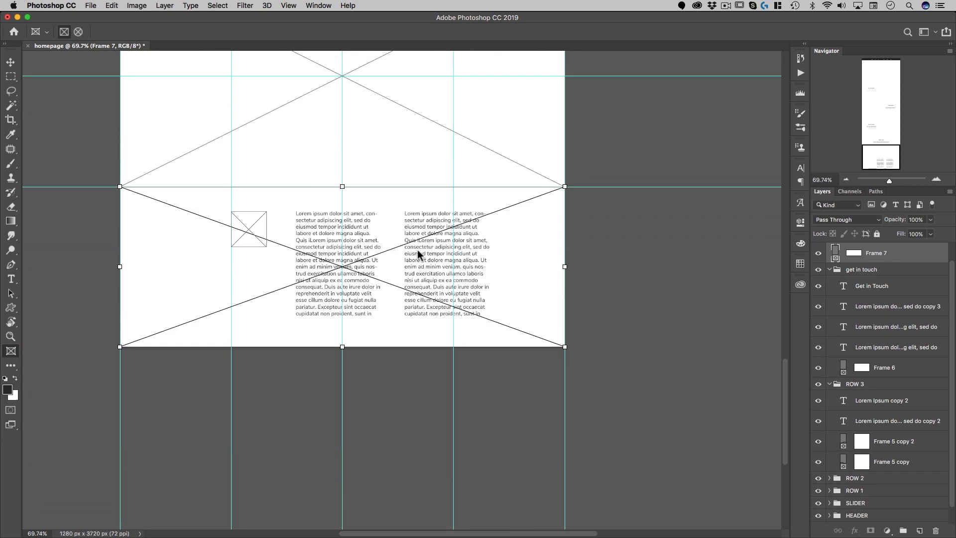
# Move the two footer text column layers out of the get in touch group to above Frame 7.
pyautogui.click(11, 62)
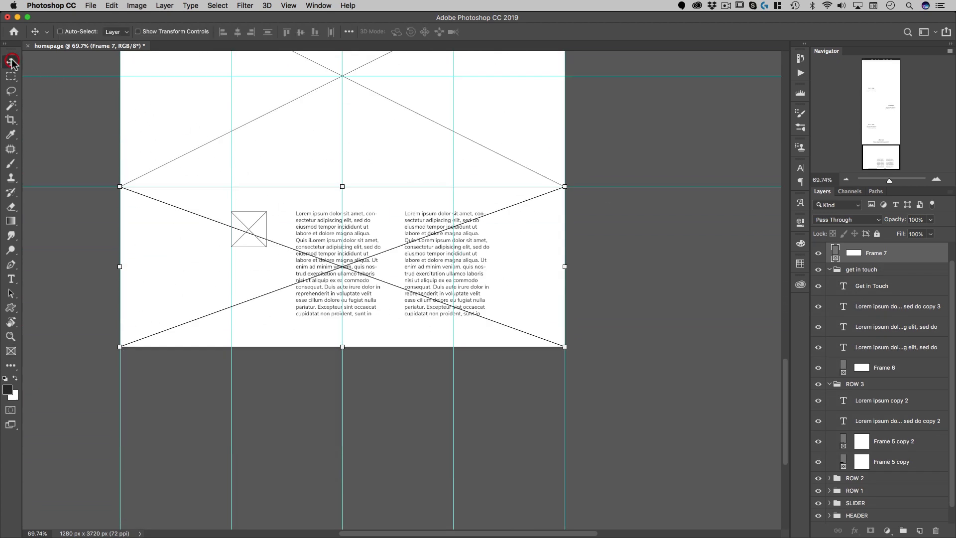
pyautogui.keyDown('super'); pyautogui.click(310, 215); pyautogui.keyUp('super')
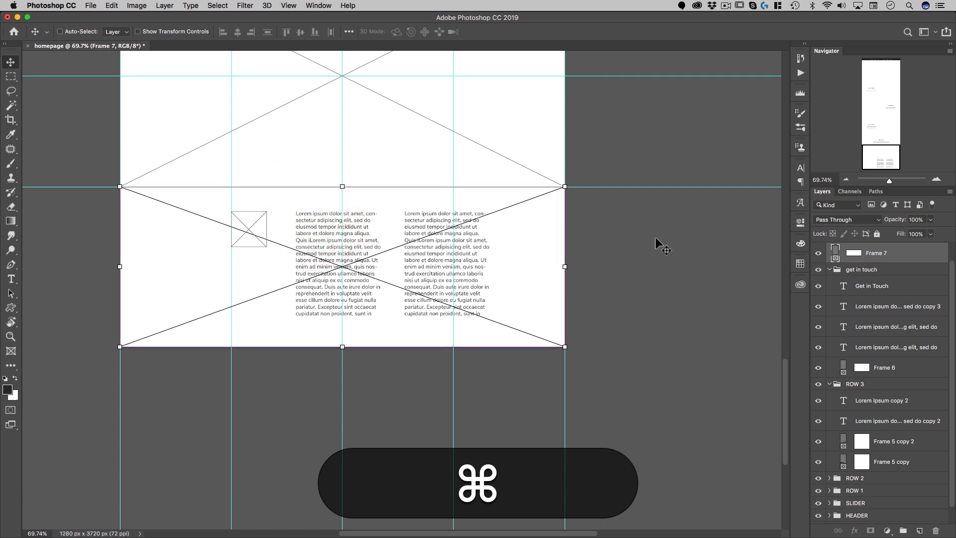
pyautogui.click(876, 308)
pyautogui.keyDown('shift'); pyautogui.click(875, 328); pyautogui.keyUp('shift')
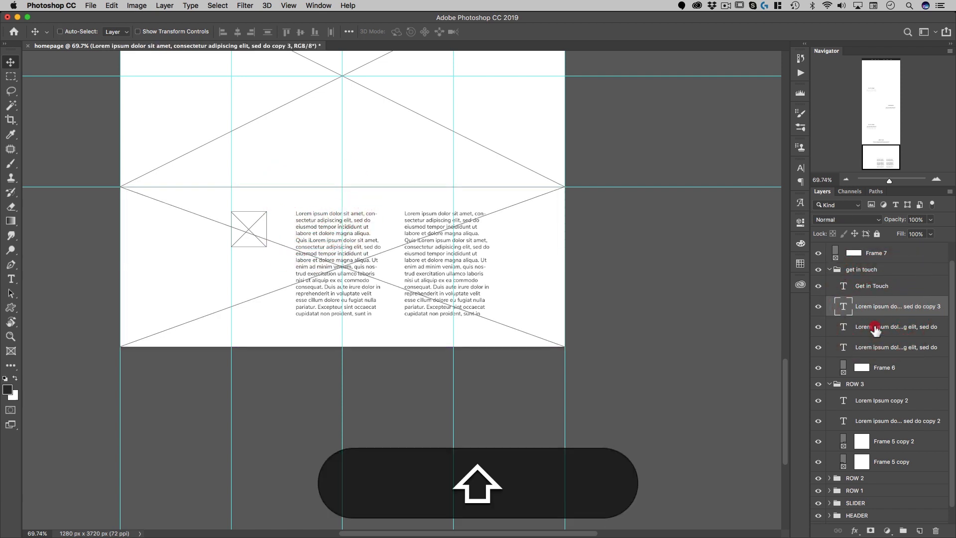
pyautogui.click(818, 307)
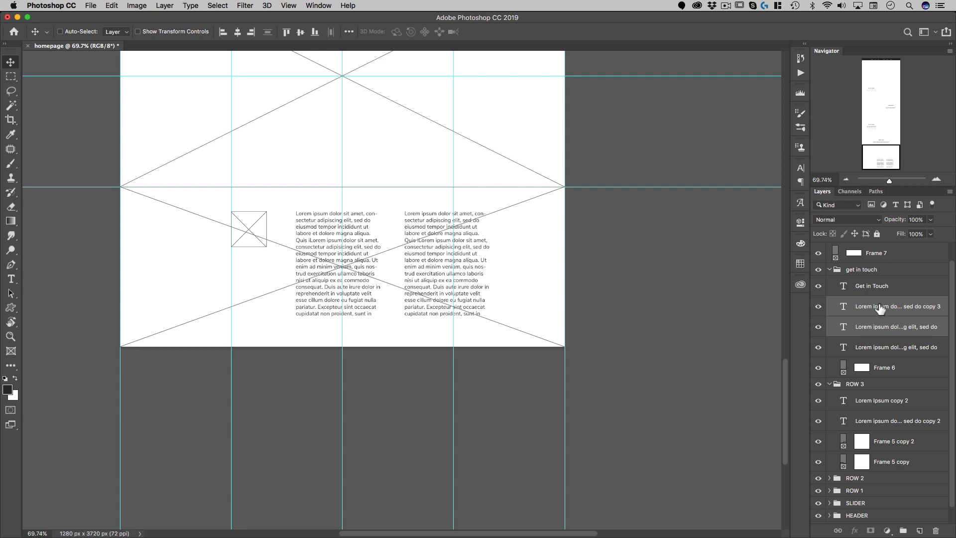
pyautogui.moveTo(879, 308); pyautogui.dragTo(888, 246)
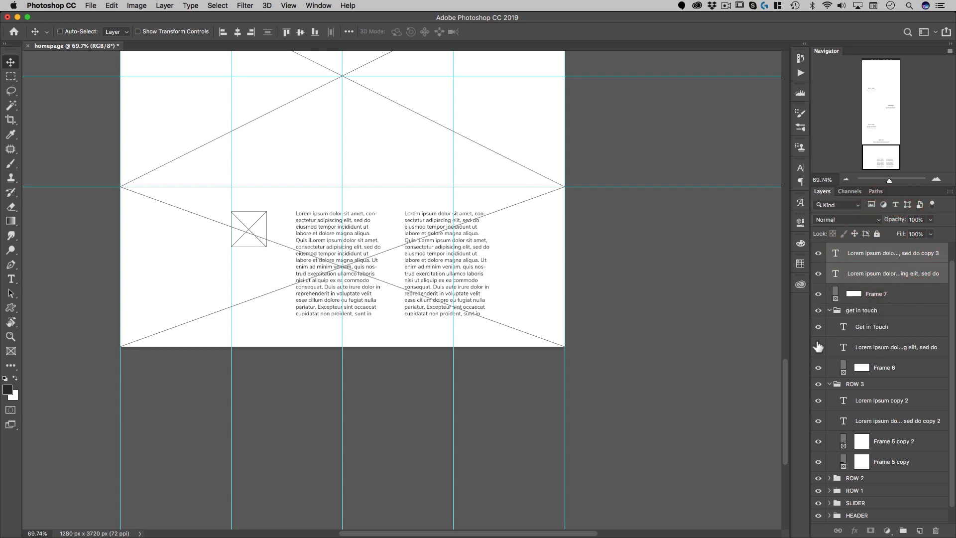
# Reorder the layers so the two footer text columns sit above Frame 8.
pyautogui.keyDown('super'); pyautogui.click(253, 221); pyautogui.keyUp('super')
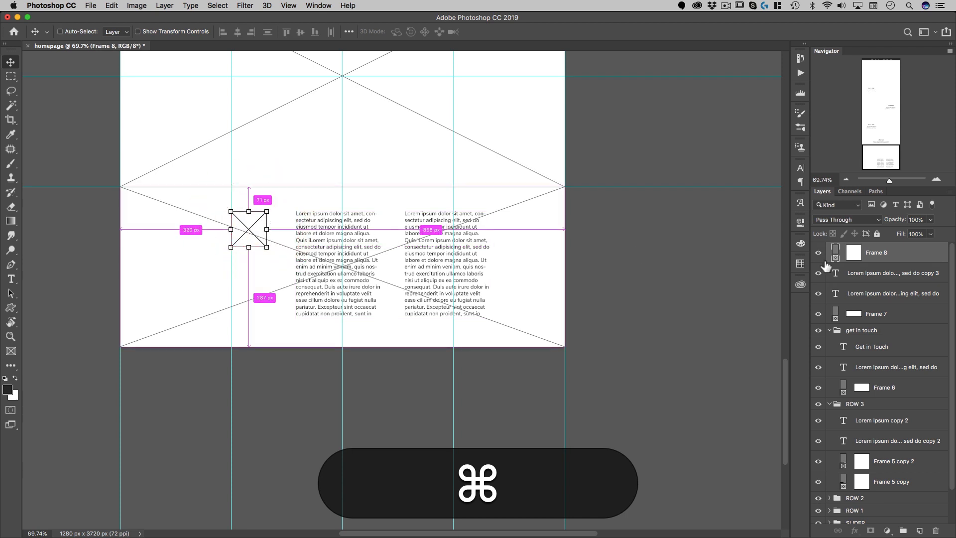
pyautogui.scroll(-1, 880, 298)
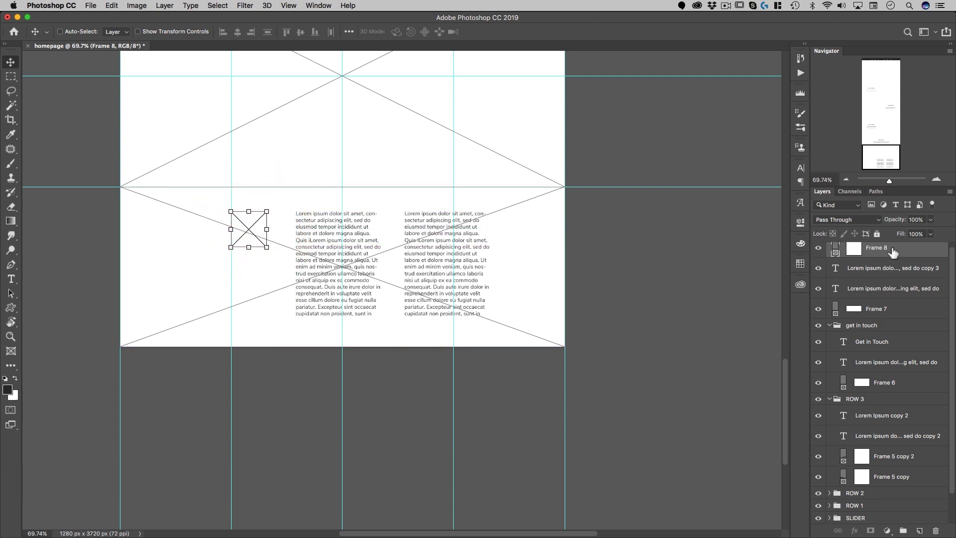
pyautogui.scroll(1, 892, 253)
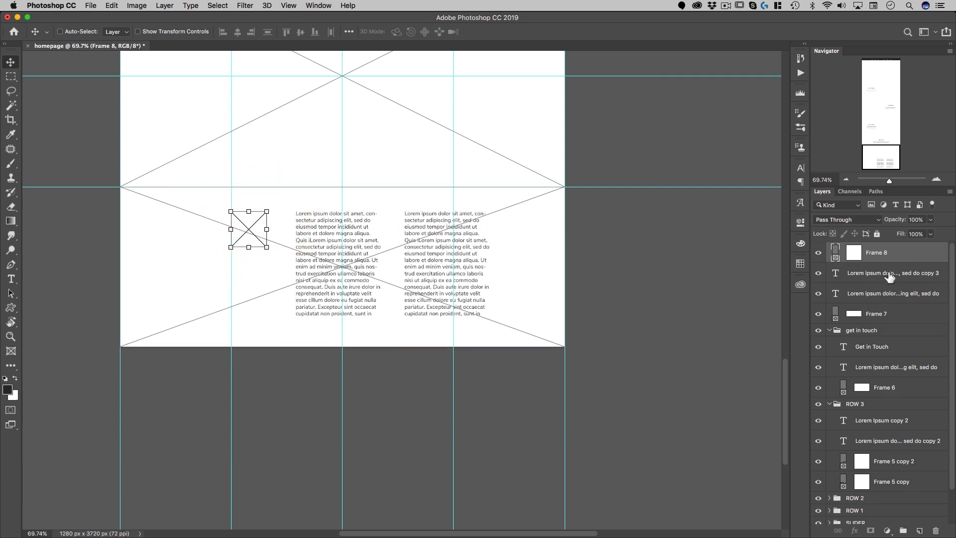
pyautogui.keyDown('shift'); pyautogui.click(890, 274); pyautogui.keyUp('shift')
pyautogui.keyDown('shift'); pyautogui.click(888, 293); pyautogui.keyUp('shift')
pyautogui.moveTo(888, 293); pyautogui.dragTo(891, 244)
# Set the font size of both footer text columns to 14 pt.
pyautogui.press('t')
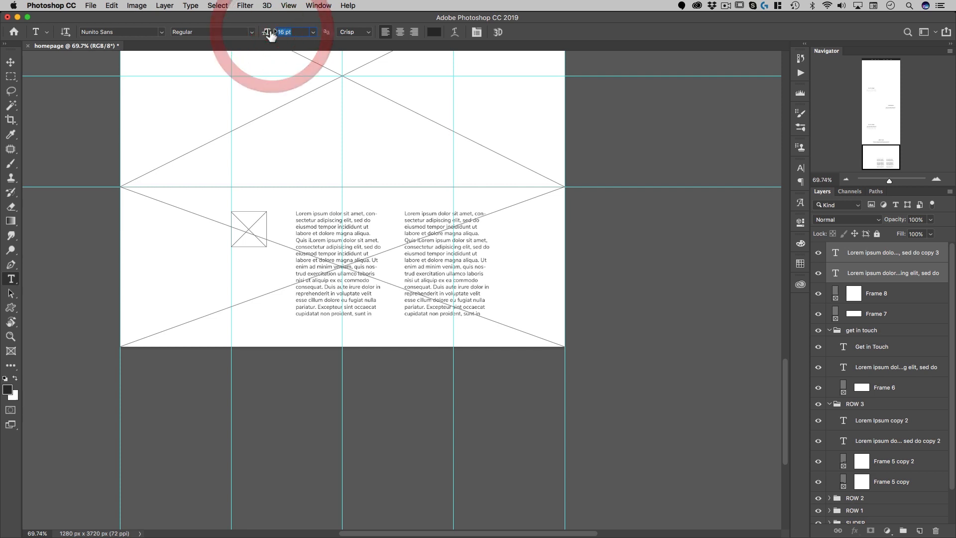
pyautogui.write('14')
pyautogui.press('Return')
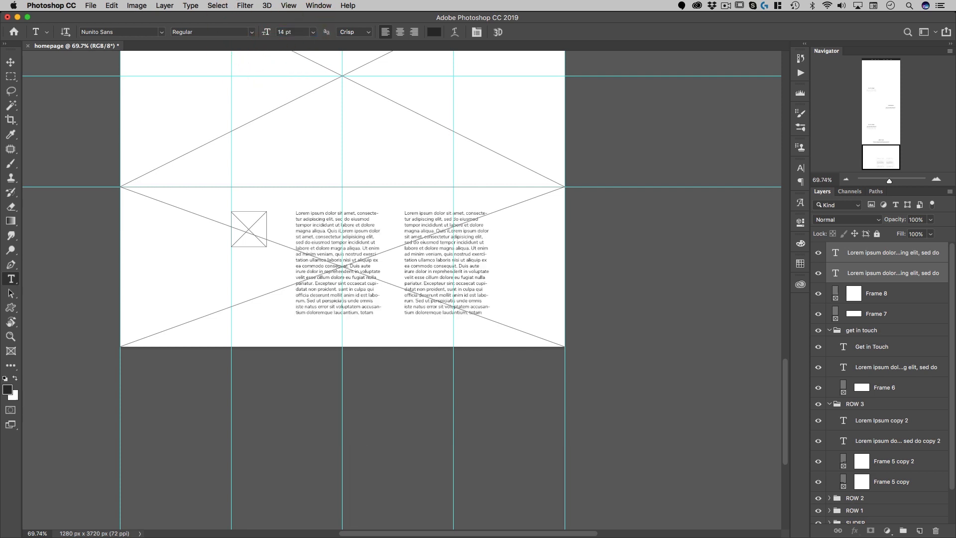
# Shorten both footer text boxes slightly from below so the two columns end on the same line.
pyautogui.click(311, 266)
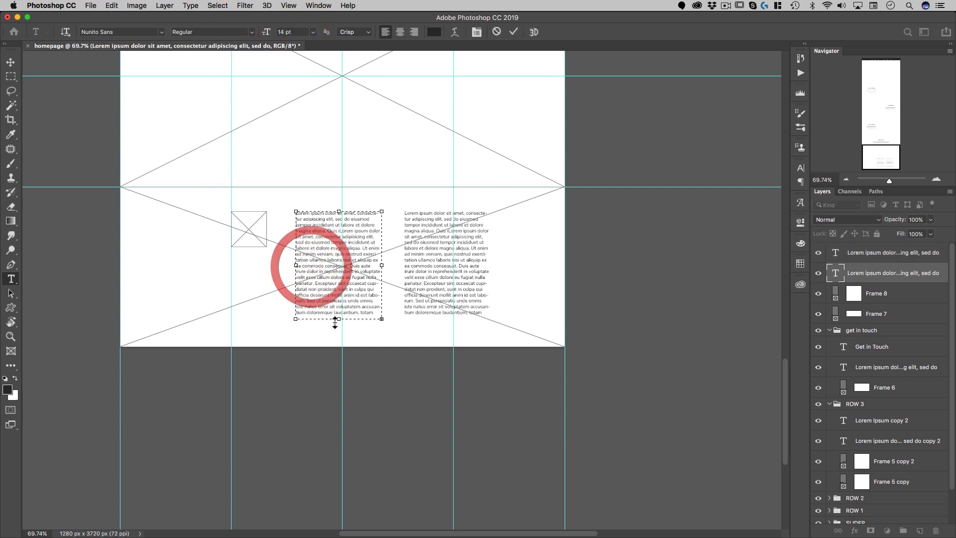
pyautogui.moveTo(338, 319); pyautogui.dragTo(337, 305)
pyautogui.click(448, 290)
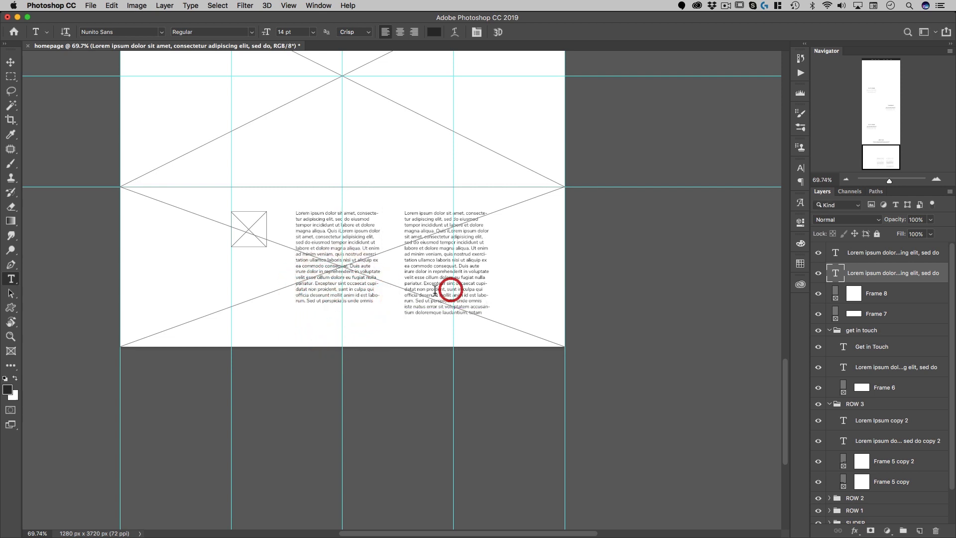
pyautogui.moveTo(447, 318); pyautogui.dragTo(447, 308)
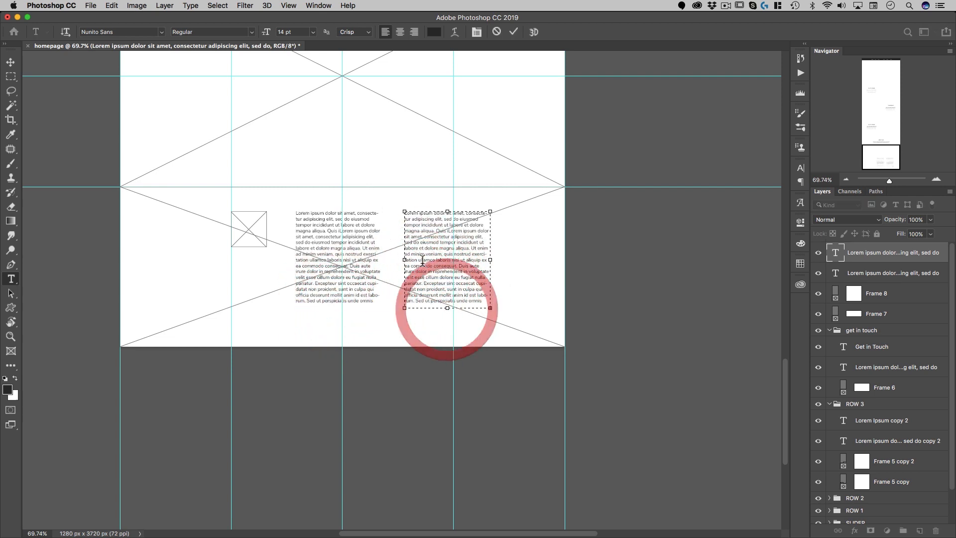
pyautogui.click(512, 31)
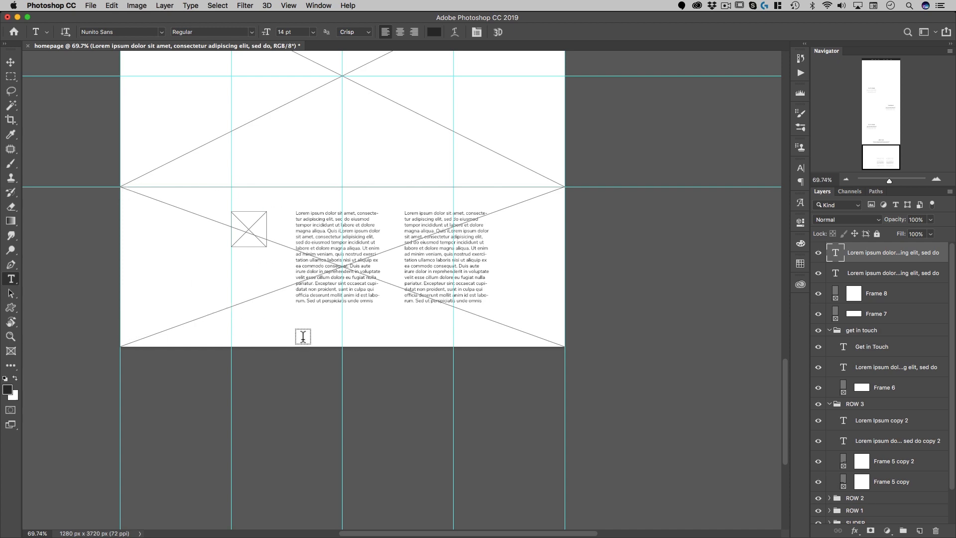
# Return to the page header, then switch to Finder and expand the food site folder in photoshop frames assets.
pyautogui.scroll(15, 218, 251)
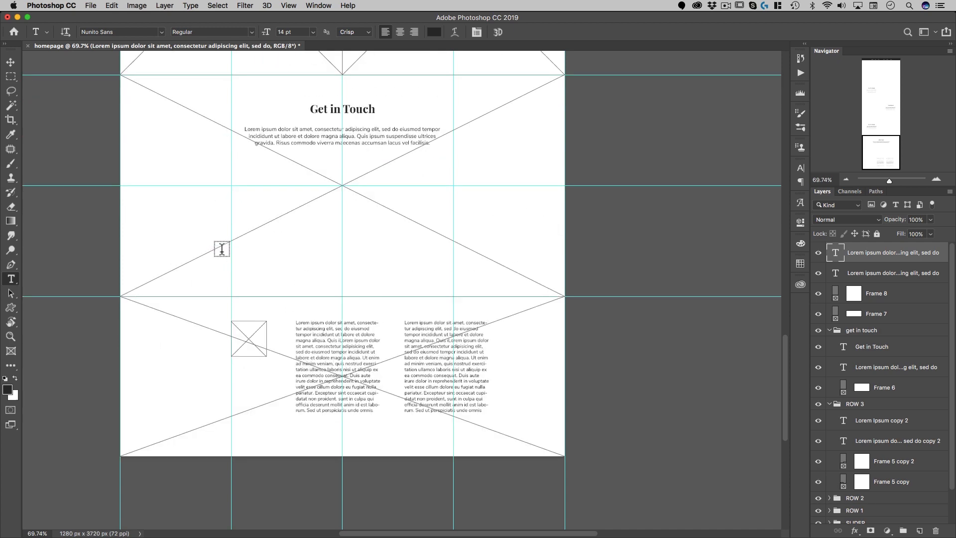
pyautogui.scroll(15, 509, 202)
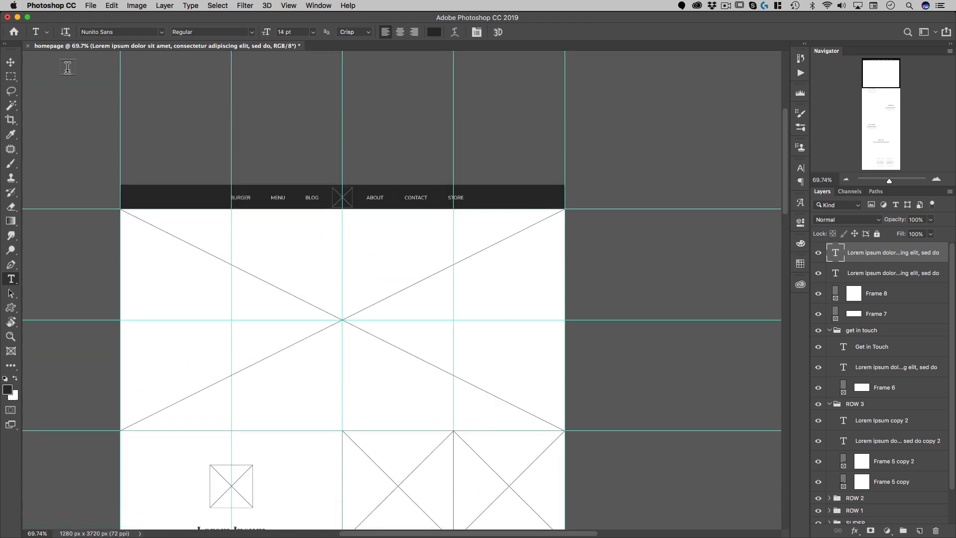
pyautogui.click(15, 62)
pyautogui.press('space')
pyautogui.moveTo(398, 162); pyautogui.dragTo(354, 86)
pyautogui.press('super+Tab')
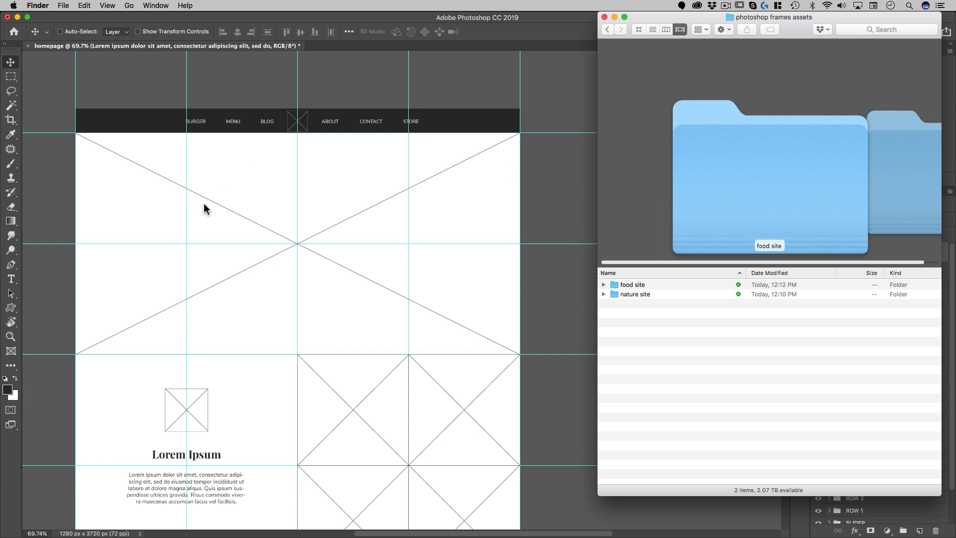
pyautogui.click(628, 326)
pyautogui.click(604, 284)
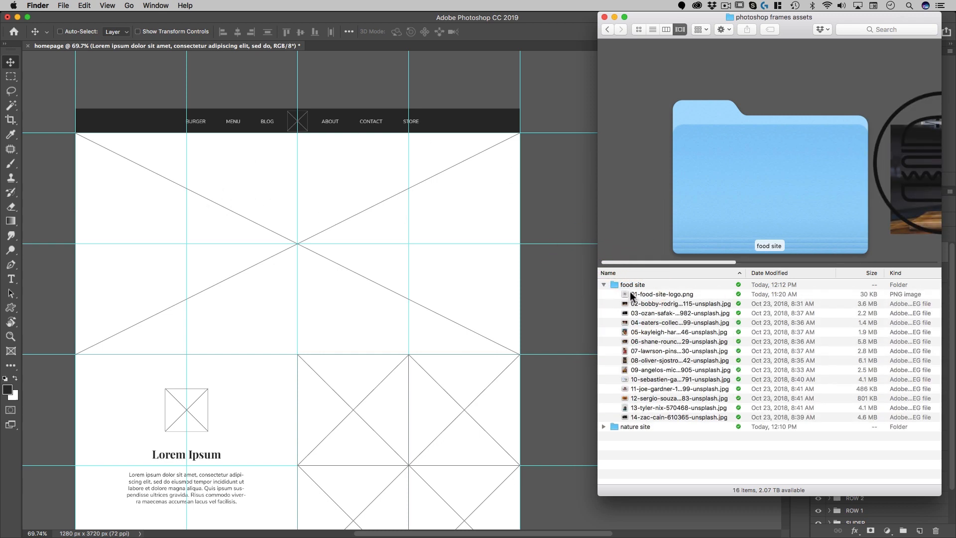
# Try to place 01-food-site-logo.png into the header's logo frame, then cancel the placement.
pyautogui.moveTo(643, 298); pyautogui.dragTo(293, 120)
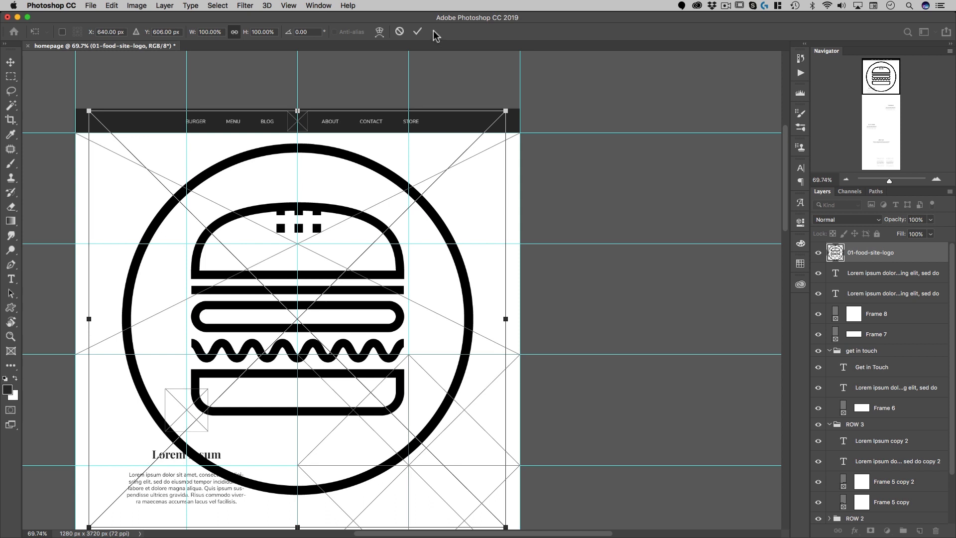
pyautogui.click(400, 31)
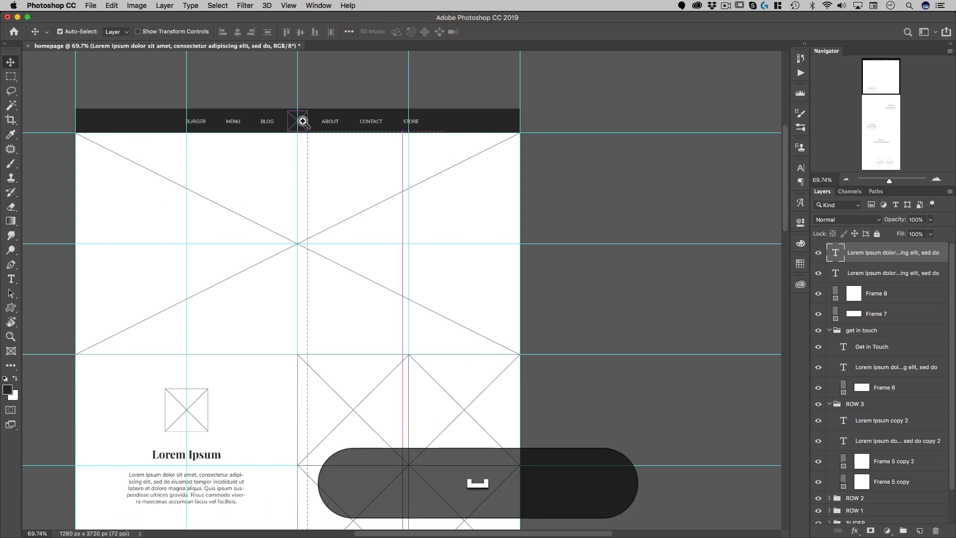
# Select the logo frame (Frame 1) in the HEADER group and remove its auto-nesting lock.
pyautogui.moveTo(301, 117); pyautogui.dragTo(363, 96)
pyautogui.keyDown('super'); pyautogui.click(312, 144); pyautogui.keyUp('super')
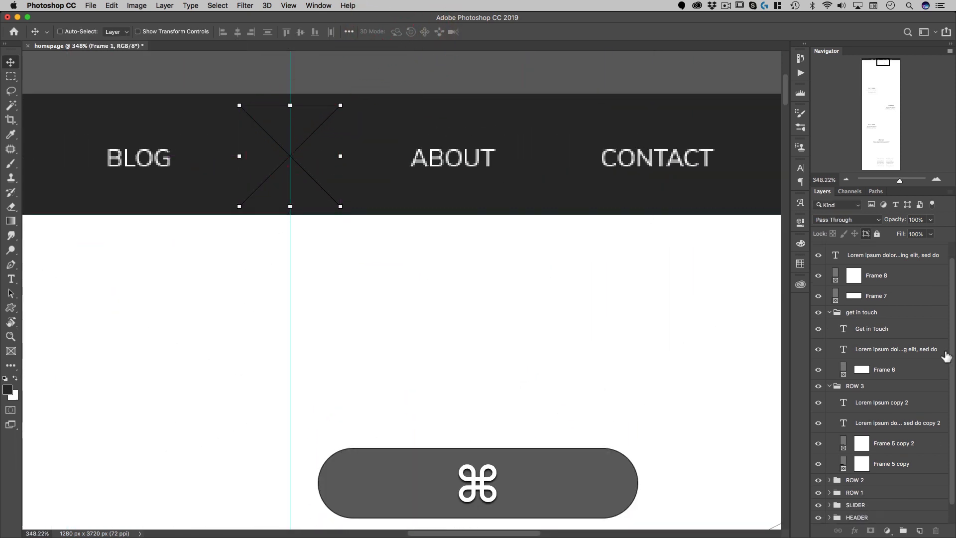
pyautogui.scroll(-1, 890, 351)
pyautogui.scroll(2, 875, 298)
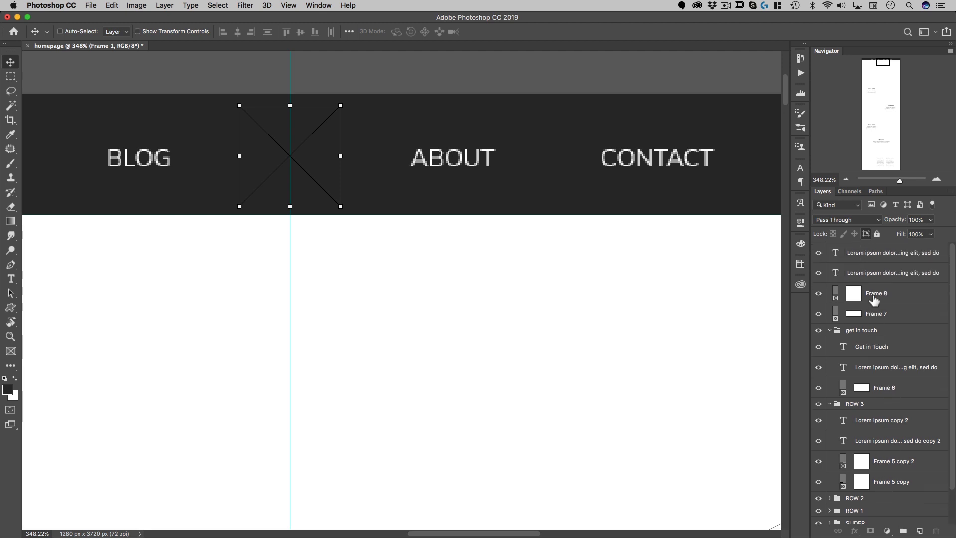
pyautogui.scroll(-2, 875, 298)
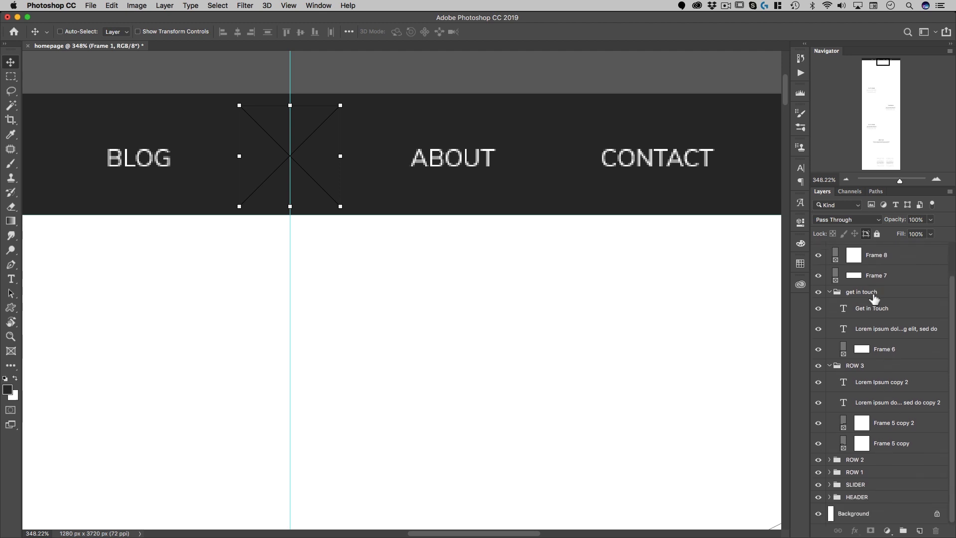
pyautogui.click(830, 497)
pyautogui.scroll(-8, 898, 371)
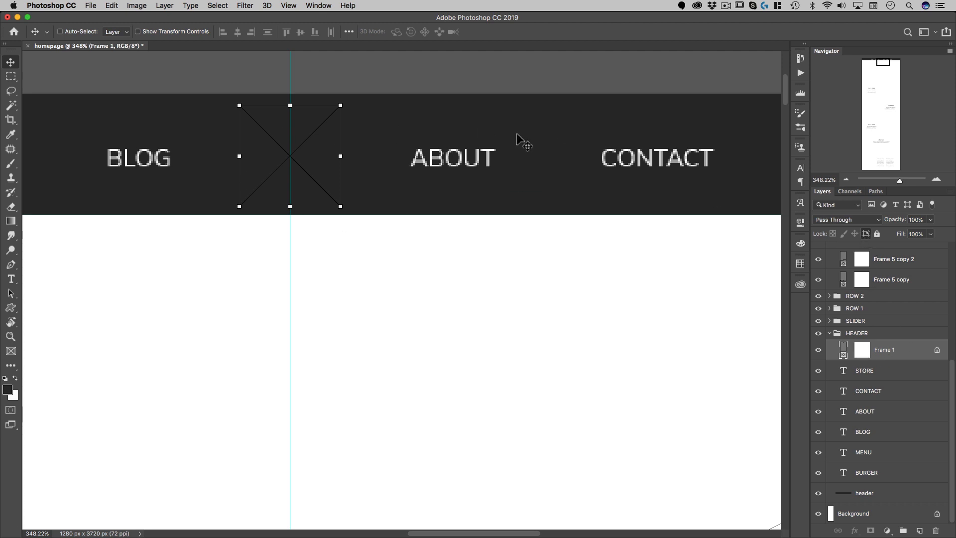
pyautogui.click(866, 234)
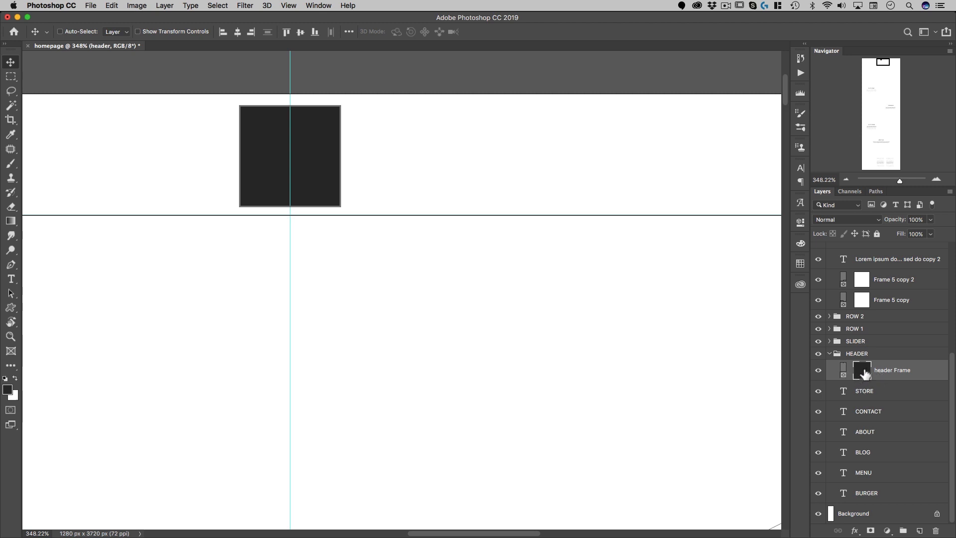
# Duplicate the header Frame layer in the HEADER group and remove the frame from the original, keeping its dark header image.
pyautogui.press('alt')
pyautogui.moveTo(843, 375); pyautogui.dragTo(829, 369)
pyautogui.rightClick(861, 391)
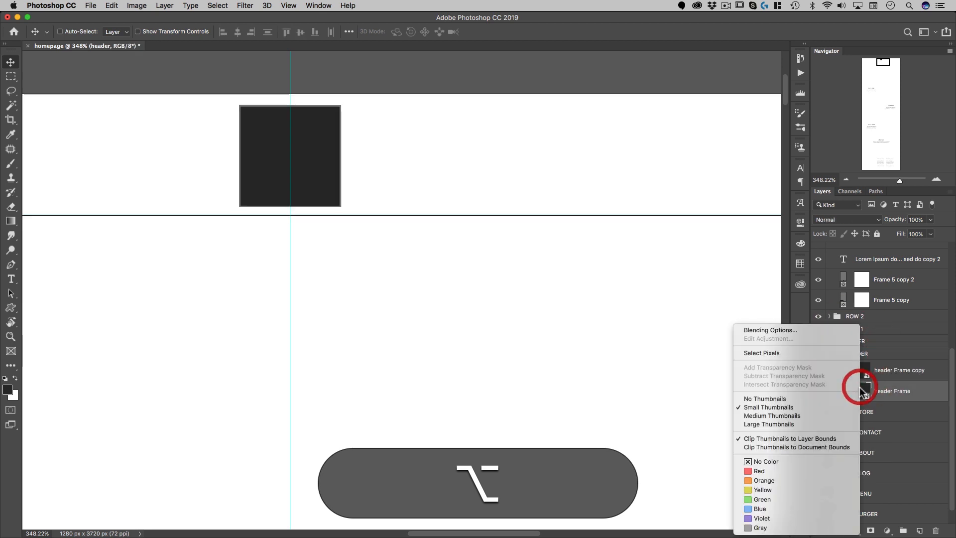
pyautogui.click(888, 388)
pyautogui.click(842, 389)
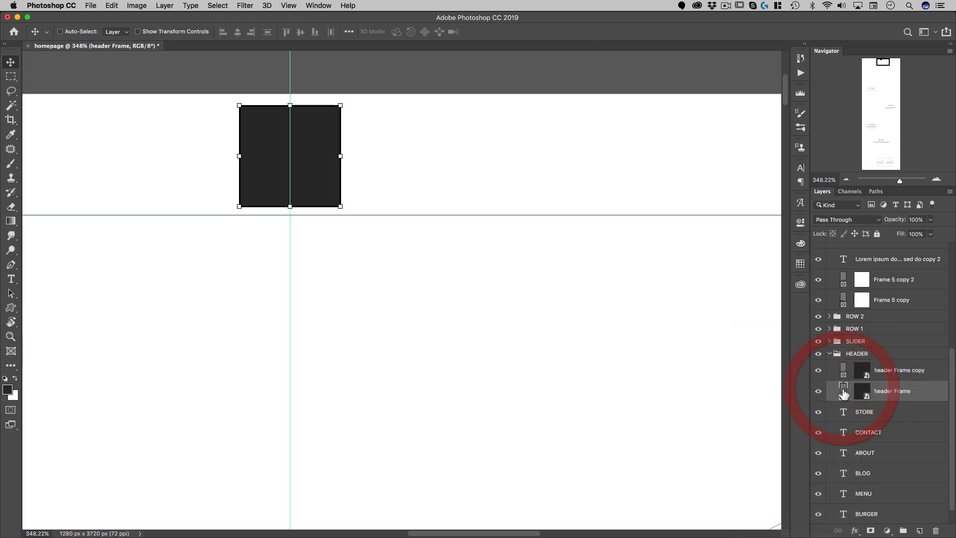
pyautogui.rightClick(843, 390)
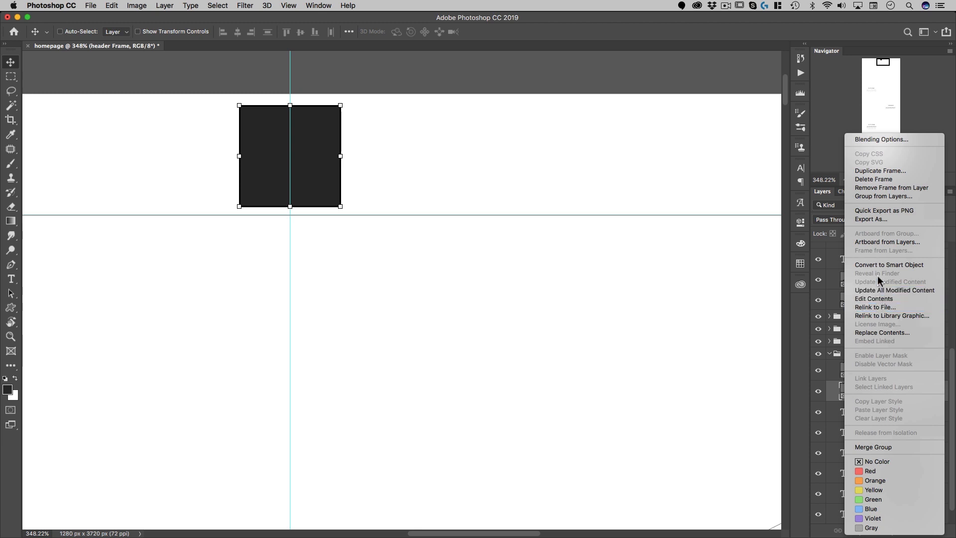
pyautogui.click(891, 188)
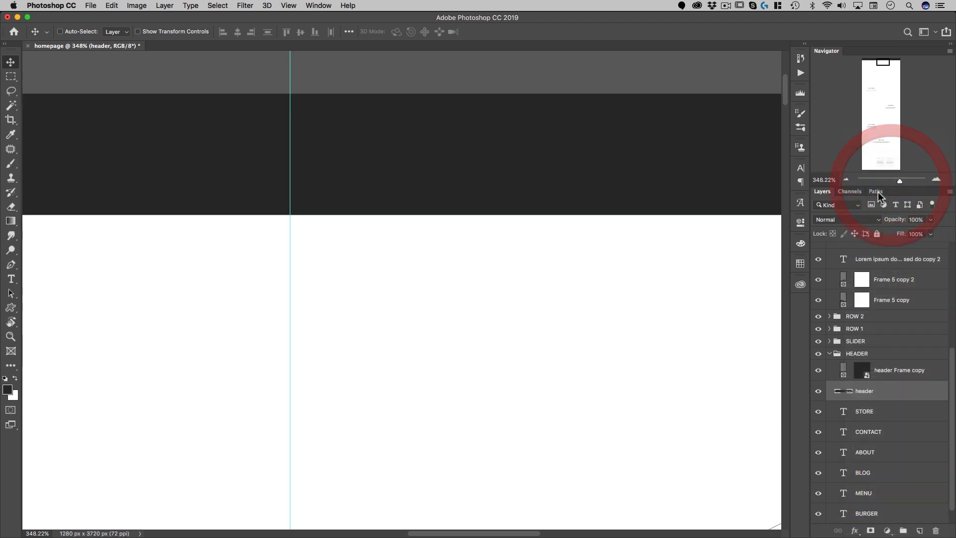
# Move the unframed header layer below the BURGER text layer, to the end of the HEADER group.
pyautogui.click(841, 370)
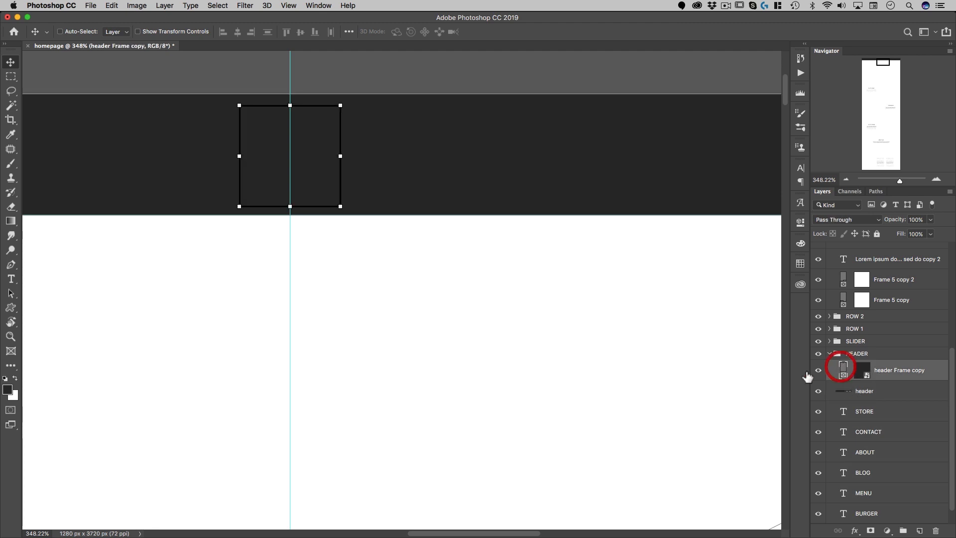
pyautogui.scroll(-5, 299, 194)
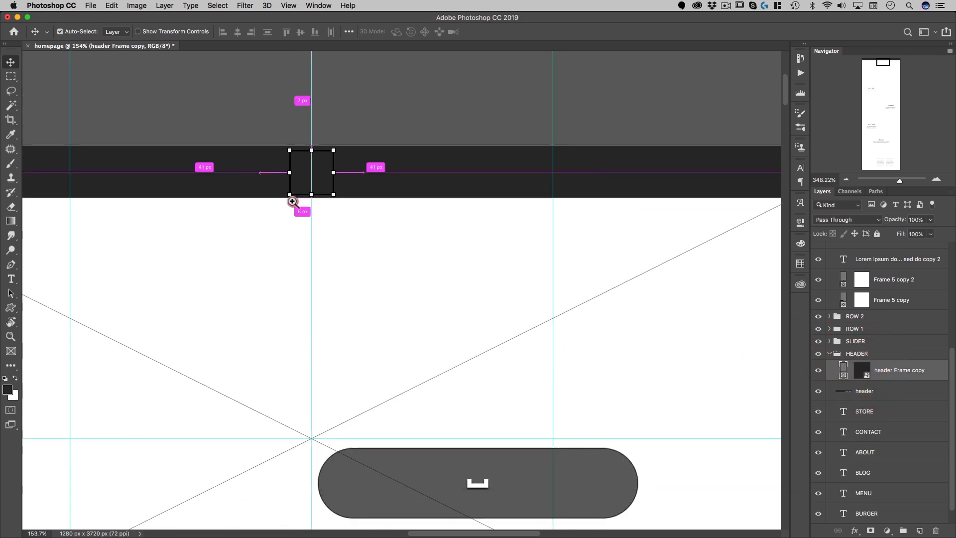
pyautogui.click(288, 192)
pyautogui.scroll(-1, 863, 398)
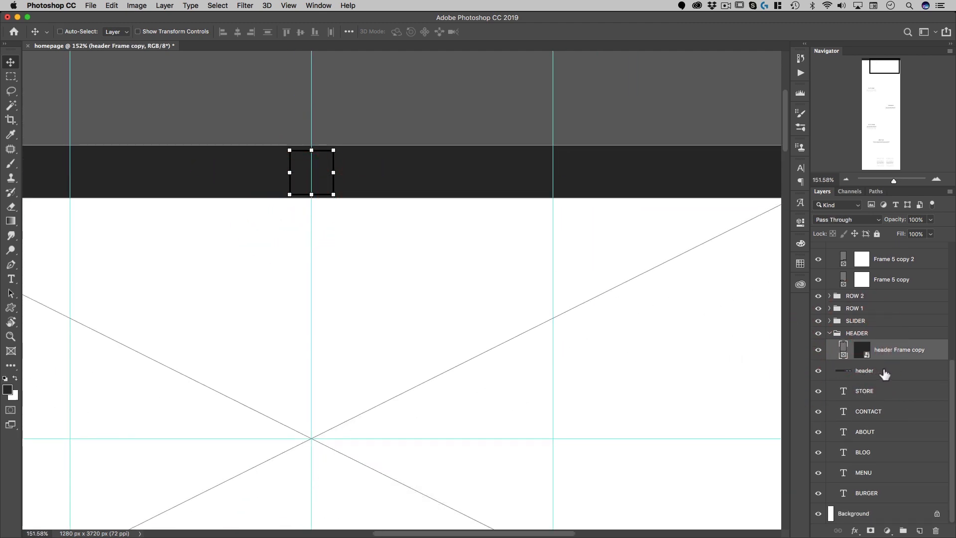
pyautogui.moveTo(884, 373); pyautogui.dragTo(893, 493)
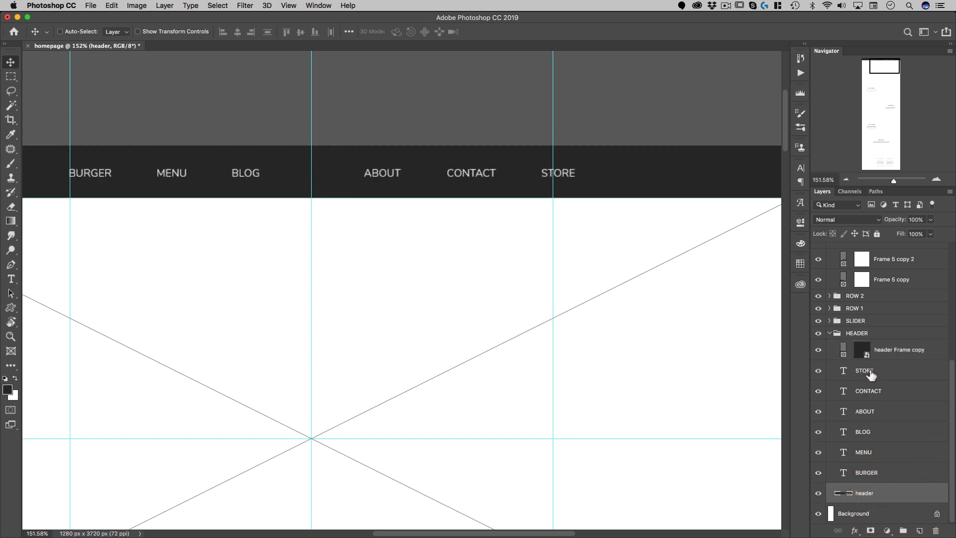
# Select the header Frame copy's frame and replace its content with 01-food-site-logo.png from Finder's food site folder.
pyautogui.click(844, 351)
pyautogui.moveTo(356, 230); pyautogui.dragTo(327, 240)
pyautogui.moveTo(423, 241); pyautogui.dragTo(443, 222)
pyautogui.moveTo(386, 199)
pyautogui.mouseDown()
pyautogui.moveTo(413, 199)
pyautogui.moveTo(394, 208)
pyautogui.mouseUp()
pyautogui.moveTo(480, 235); pyautogui.dragTo(494, 236)
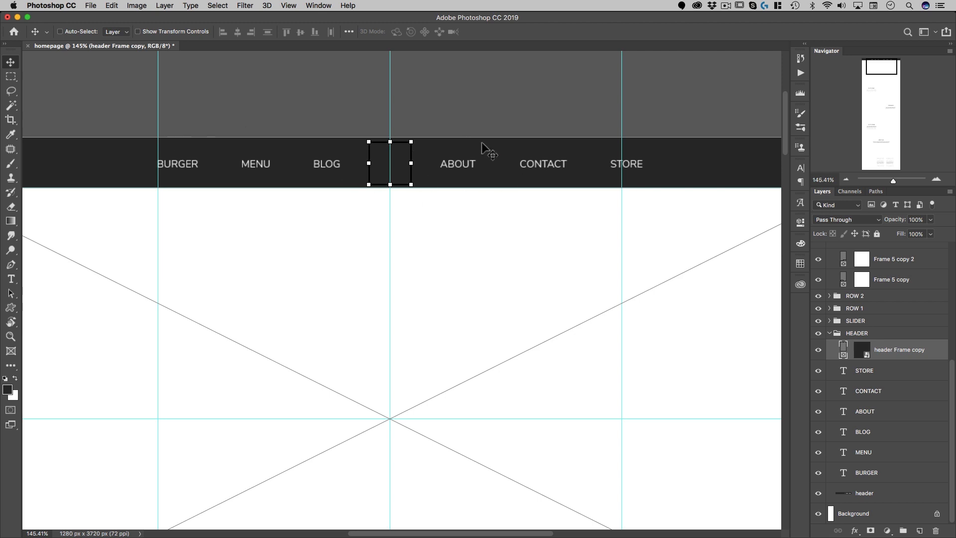
pyautogui.press('space')
pyautogui.moveTo(426, 117); pyautogui.dragTo(395, 107)
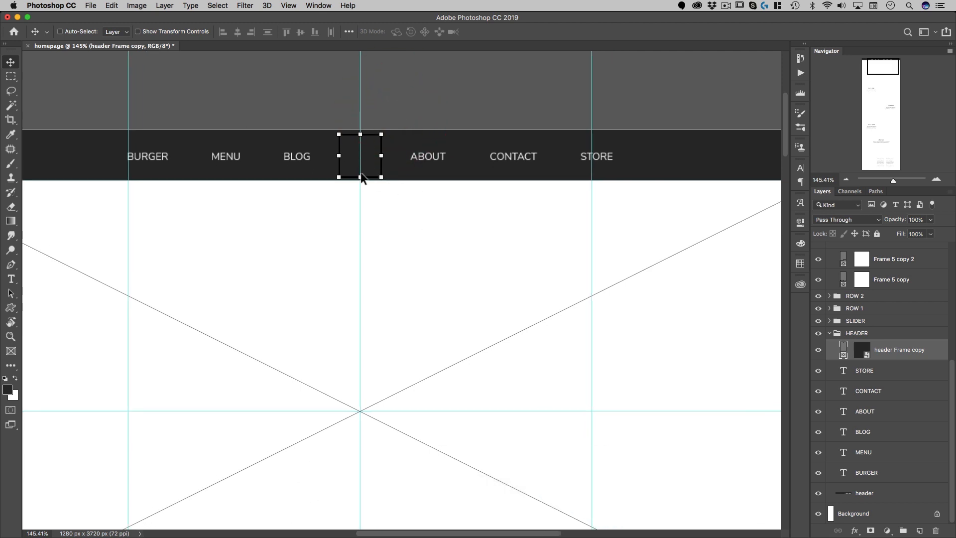
pyautogui.press('super+Tab')
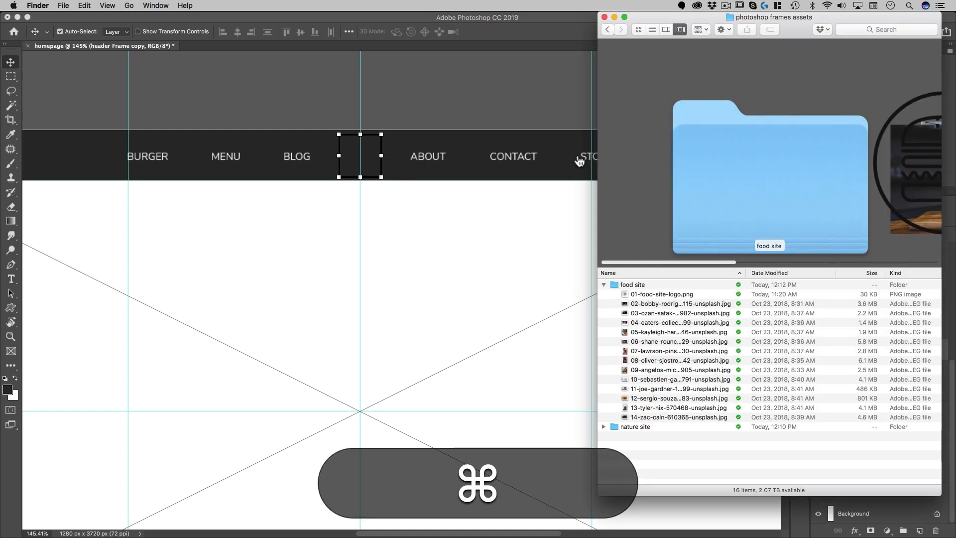
pyautogui.moveTo(652, 292); pyautogui.dragTo(365, 156)
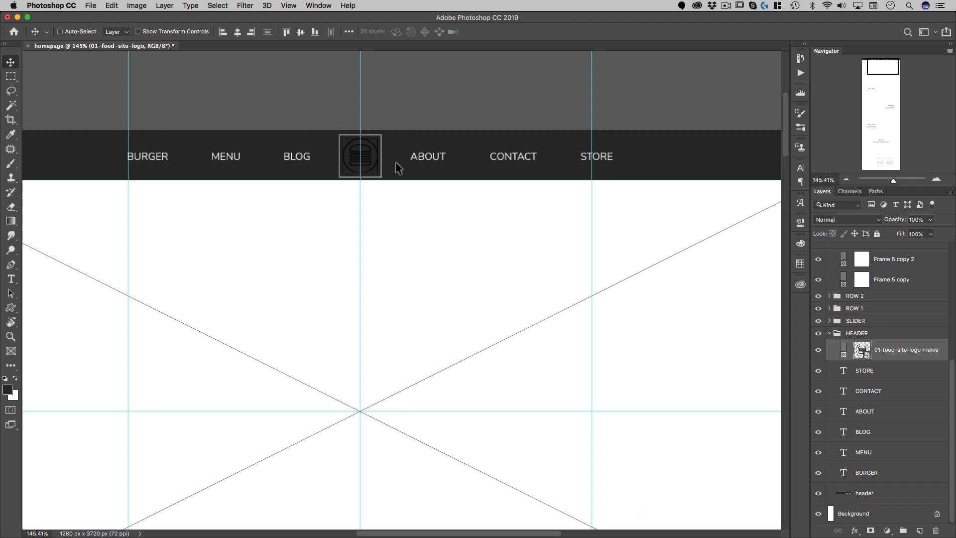
# Alternate the selection between the logo layer's content and its frame to compare the two.
pyautogui.click(860, 347)
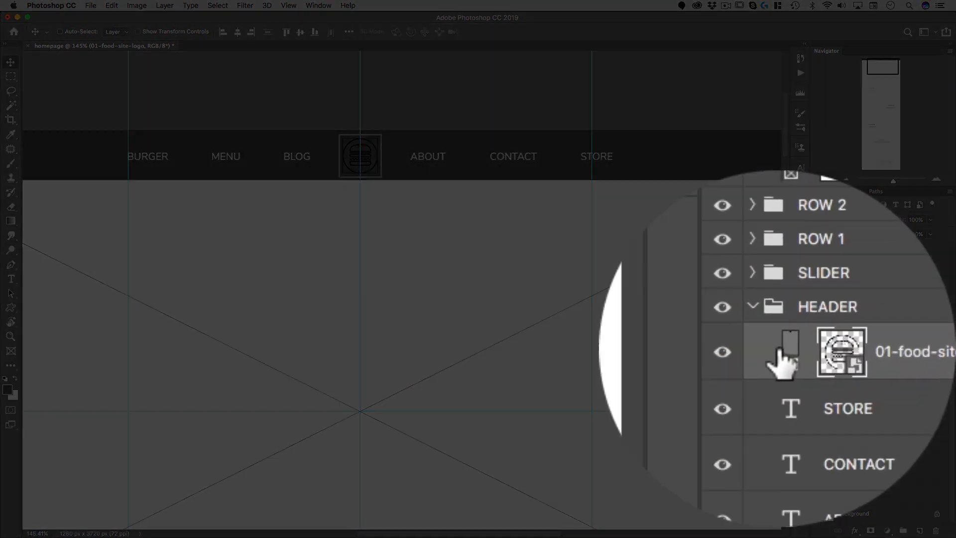
pyautogui.click(841, 346)
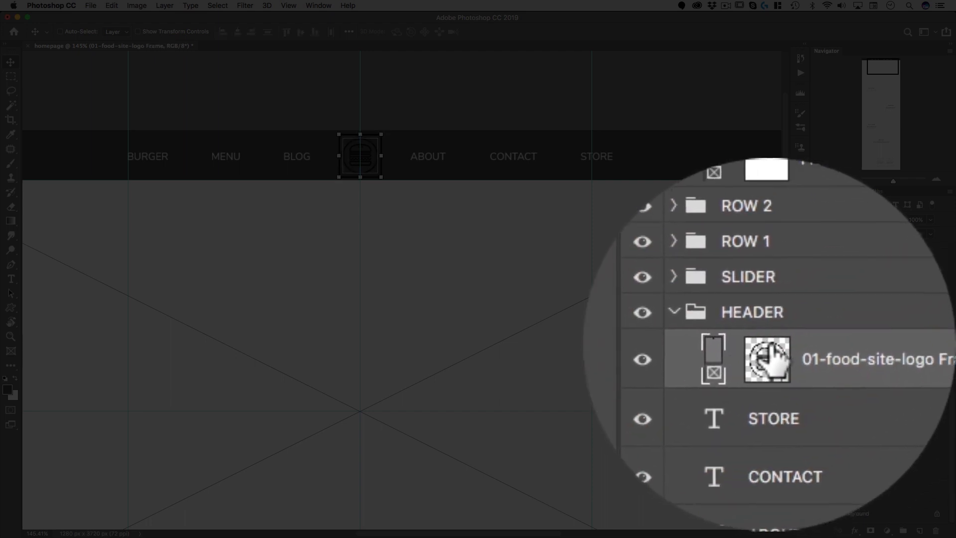
pyautogui.click(860, 347)
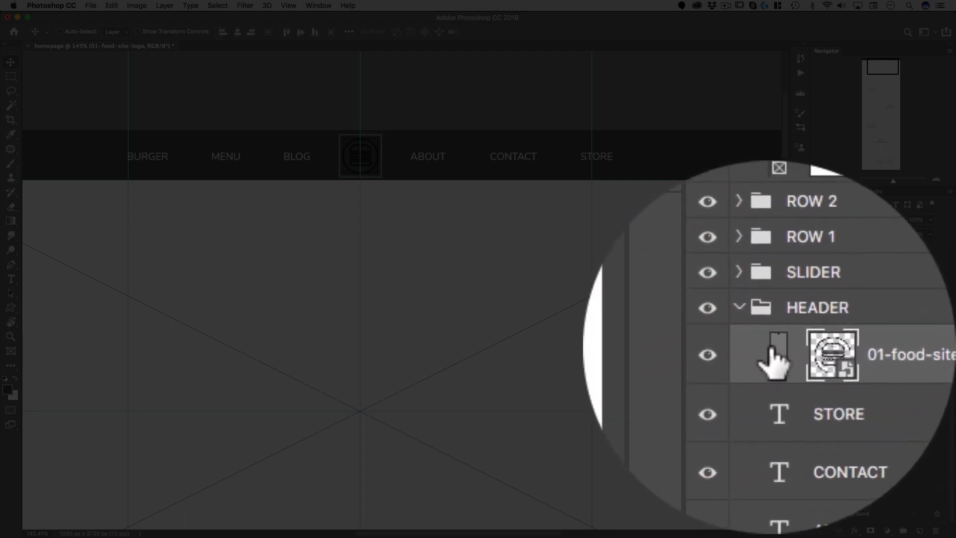
pyautogui.click(771, 351)
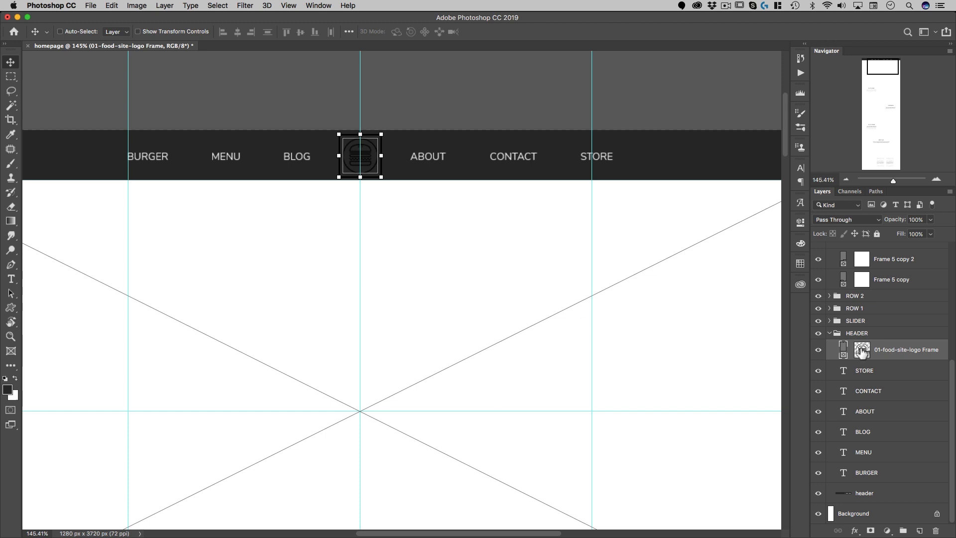
# Select the logo content inside its frame and apply a white Color Overlay in Normal mode at 100% opacity.
pyautogui.click(861, 350)
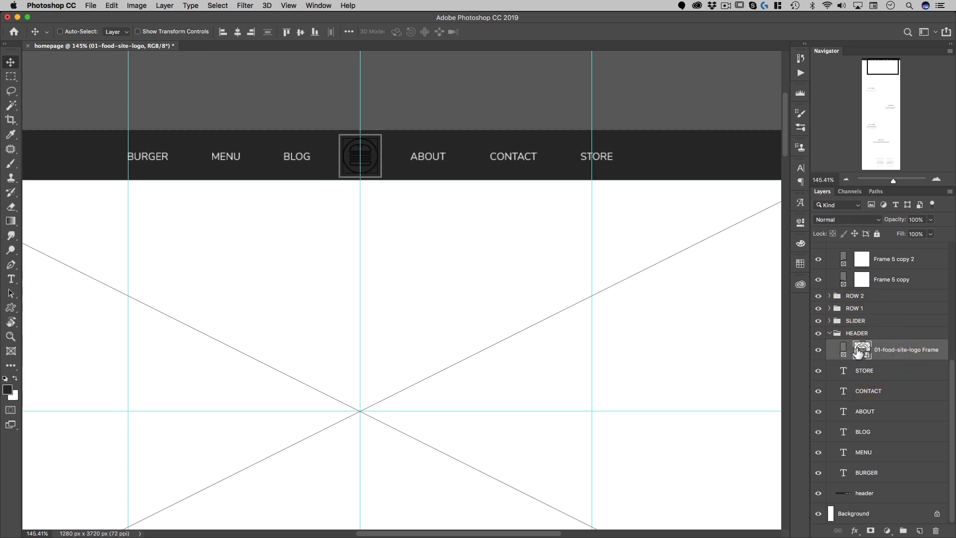
pyautogui.doubleClick(862, 347)
pyautogui.click(858, 529)
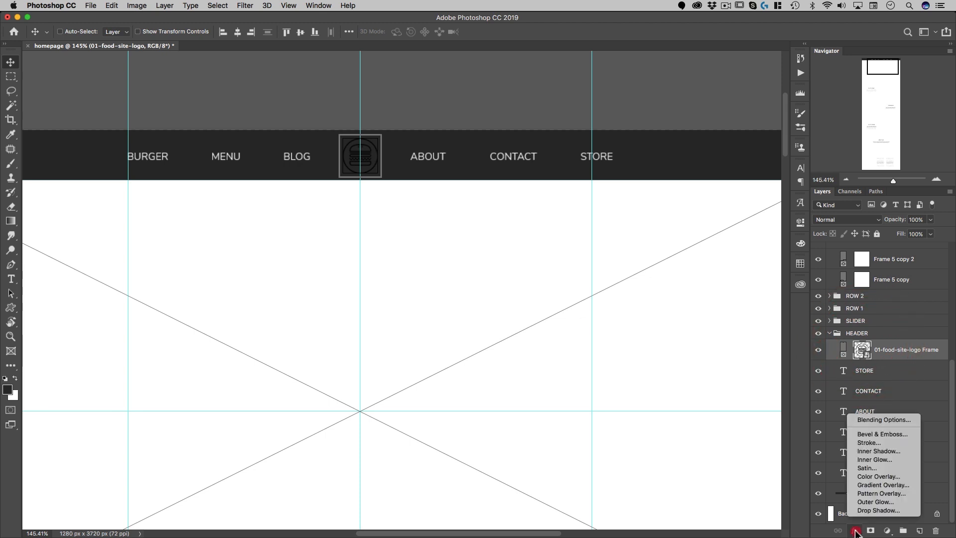
pyautogui.click(861, 477)
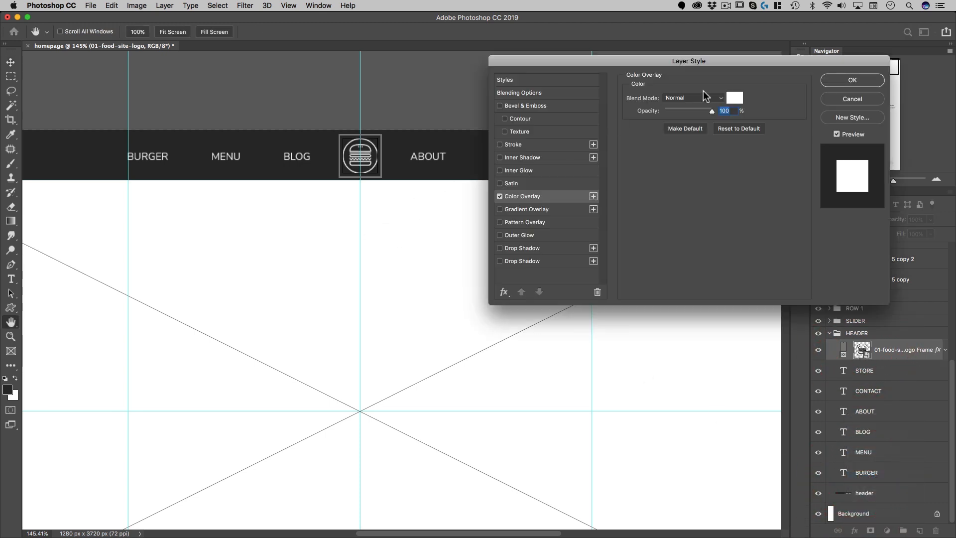
pyautogui.click(852, 81)
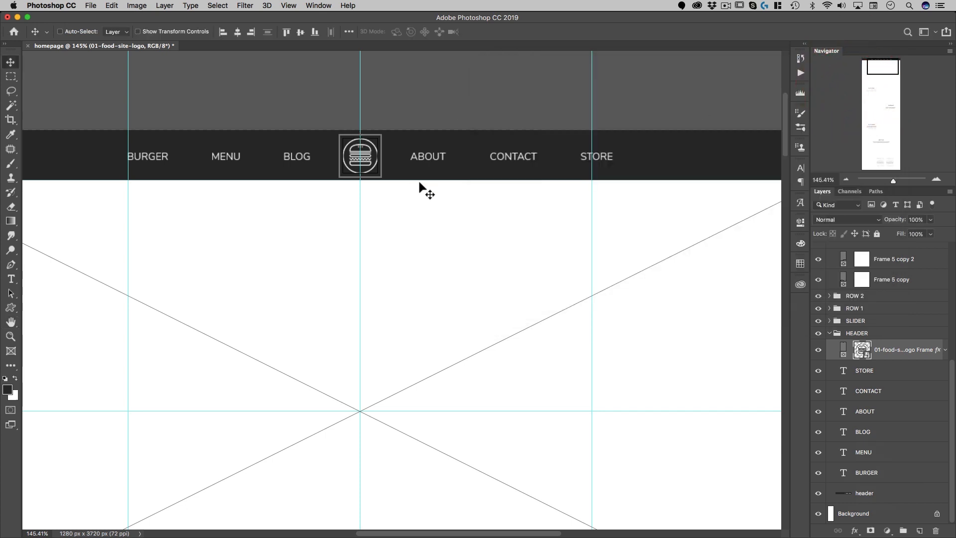
# Switch to Finder and place the food site photo numbered 02 into the large slider frame below the header.
pyautogui.moveTo(284, 376); pyautogui.dragTo(422, 223)
pyautogui.moveTo(533, 209); pyautogui.dragTo(502, 205)
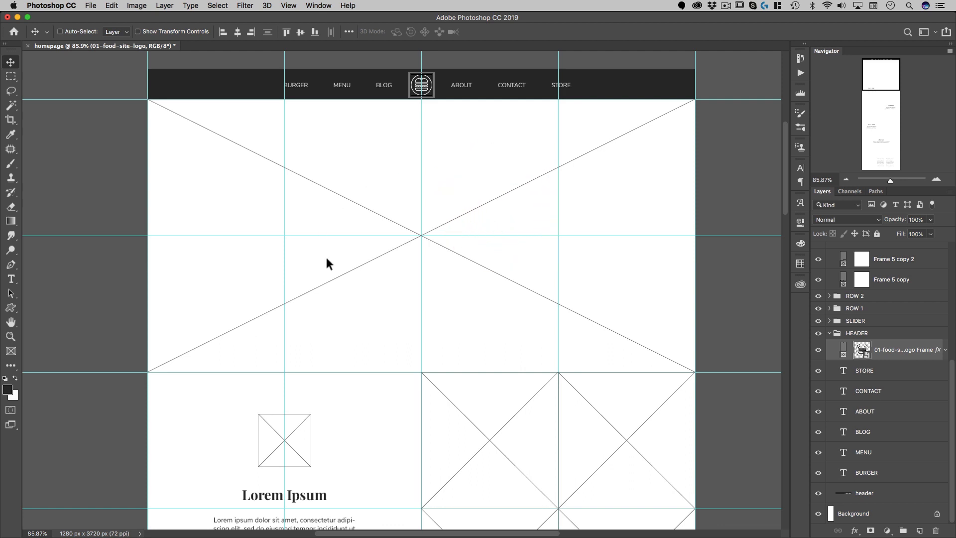
pyautogui.press('super+Tab')
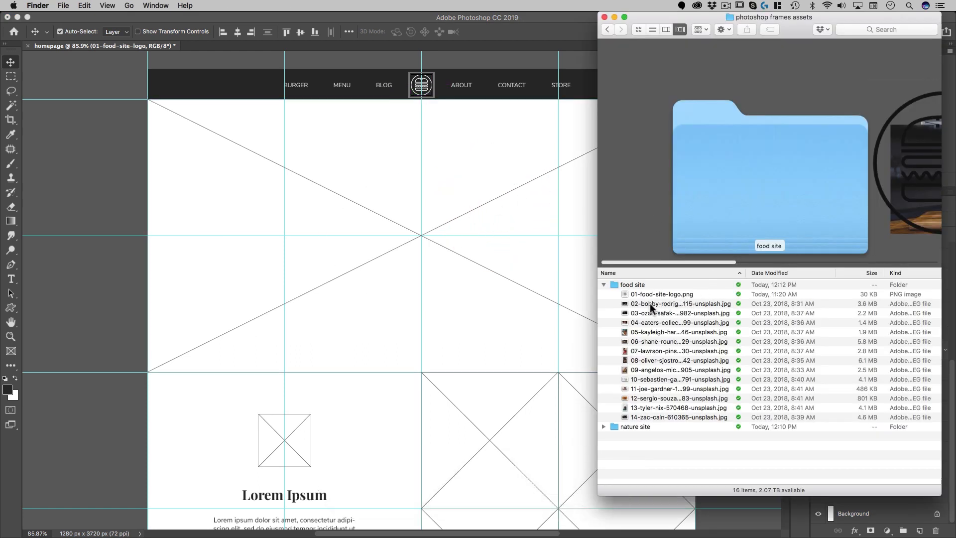
pyautogui.moveTo(647, 305); pyautogui.dragTo(466, 268)
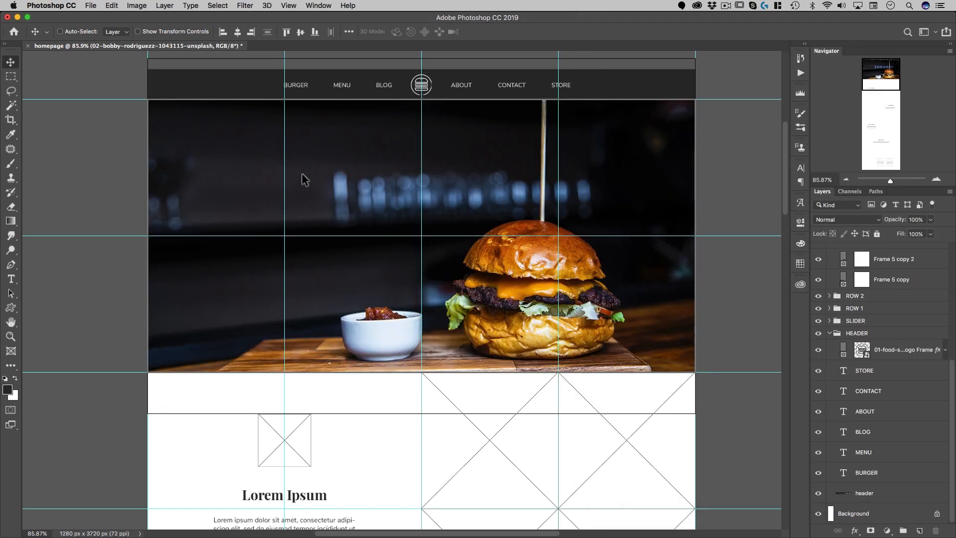
pyautogui.press('space')
pyautogui.moveTo(334, 190); pyautogui.dragTo(291, 187)
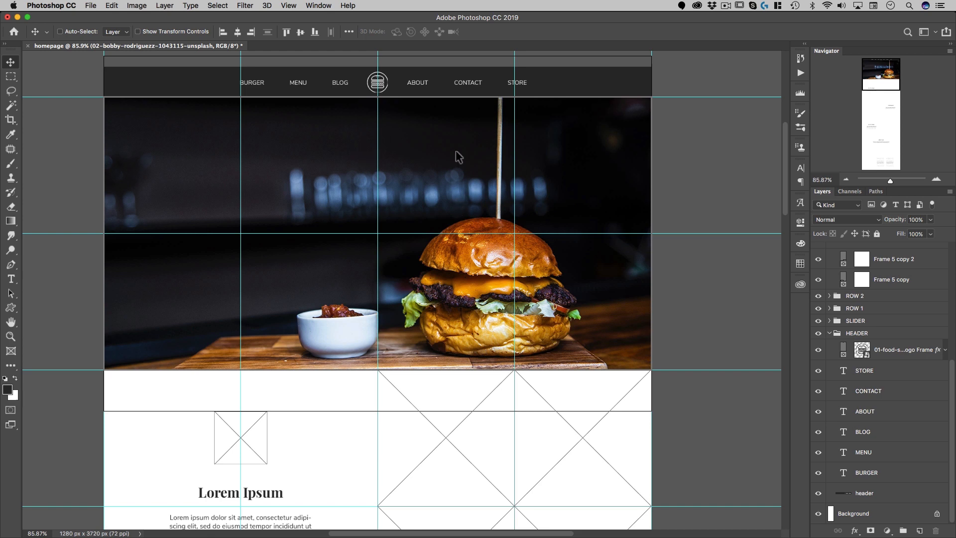
pyautogui.click(429, 164)
pyautogui.press('super')
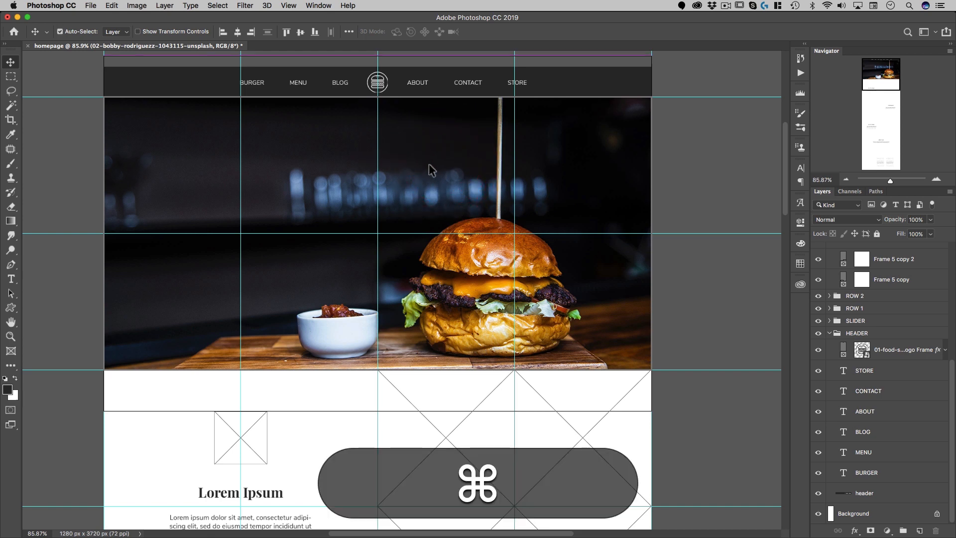
# Move the hero burger photo slightly upward inside its frame below the navigation header.
pyautogui.keyDown('super'); pyautogui.click(428, 164); pyautogui.keyUp('super')
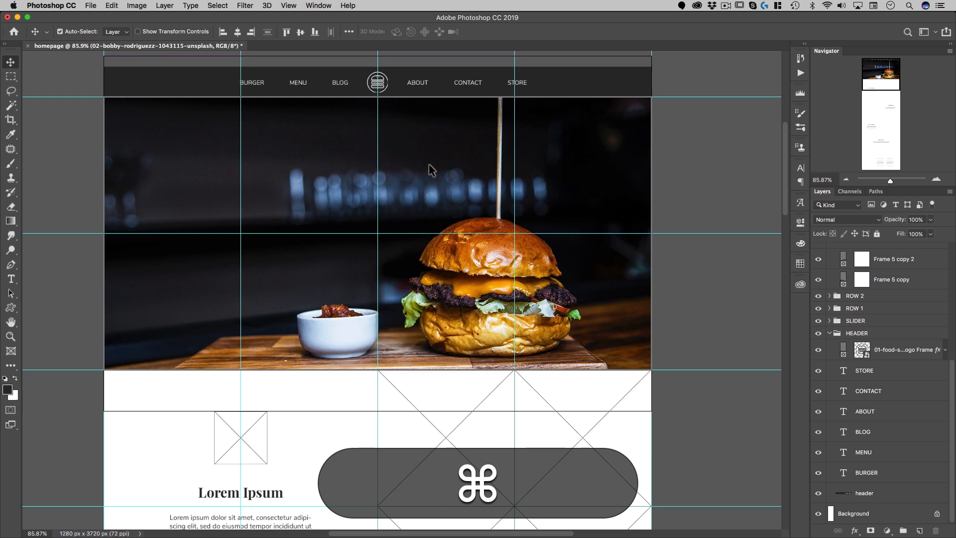
pyautogui.moveTo(429, 171)
pyautogui.mouseDown()
pyautogui.moveTo(429, 209)
pyautogui.moveTo(426, 154)
pyautogui.mouseUp()
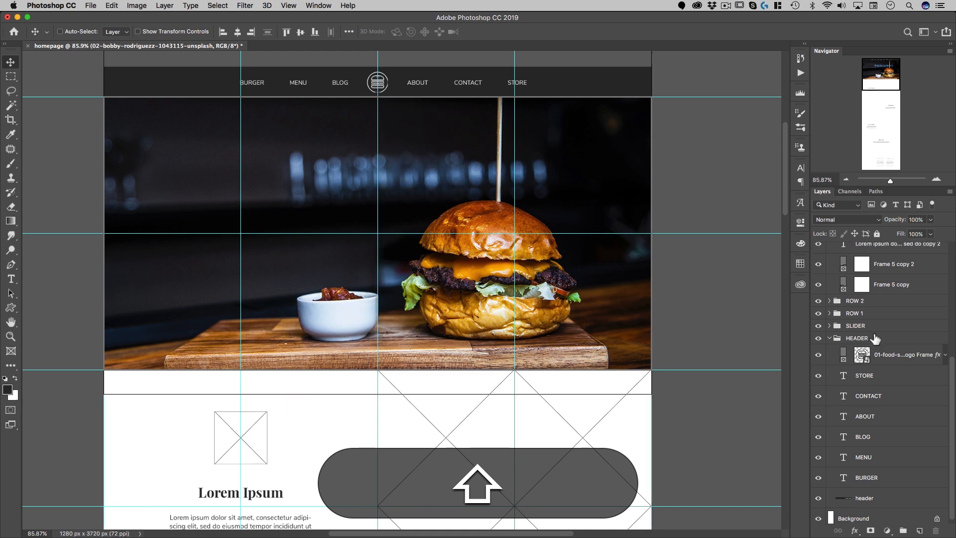
pyautogui.scroll(4, 874, 338)
pyautogui.keyDown('super'); pyautogui.click(601, 260); pyautogui.keyUp('super')
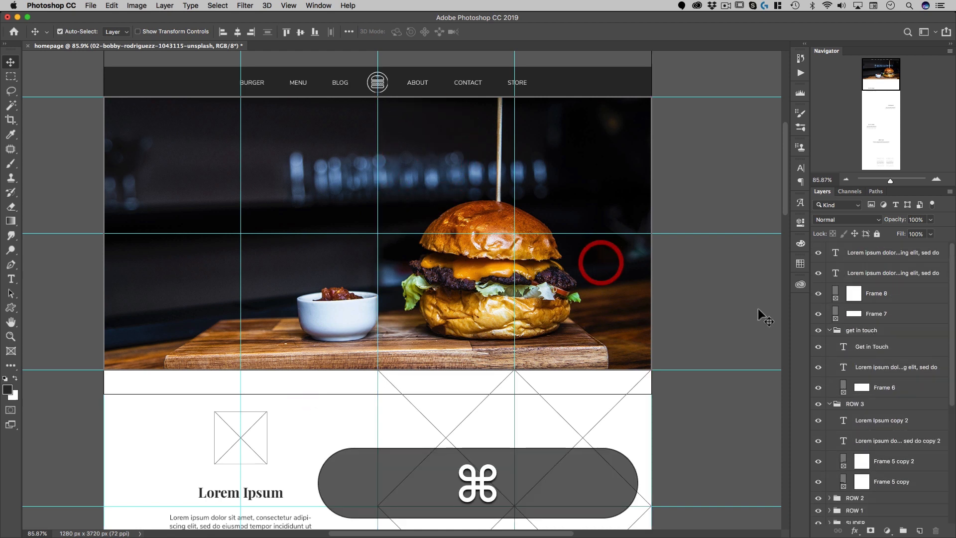
# Collapse the HEADER group, expand the SLIDER group, and nudge the burger photo slightly down within its frame.
pyautogui.click(829, 333)
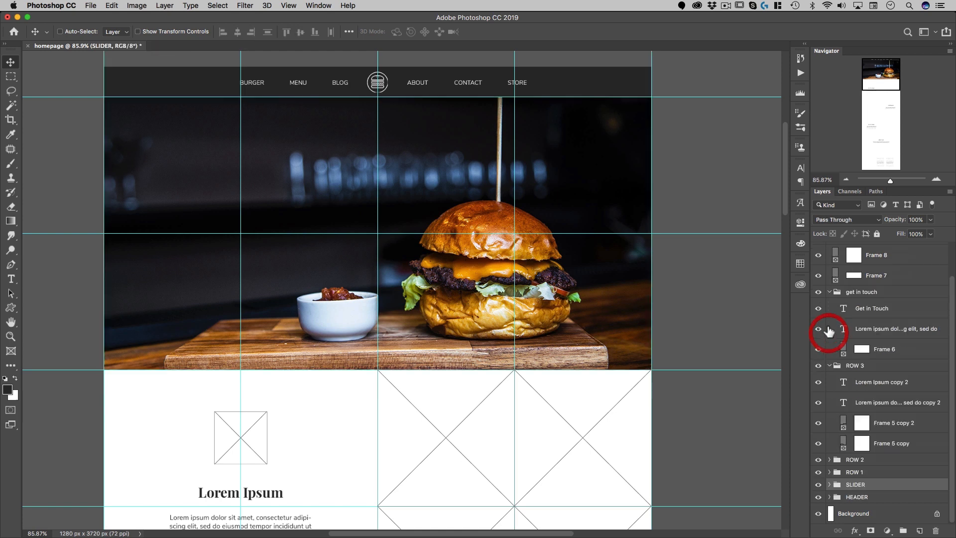
pyautogui.click(842, 486)
pyautogui.click(829, 484)
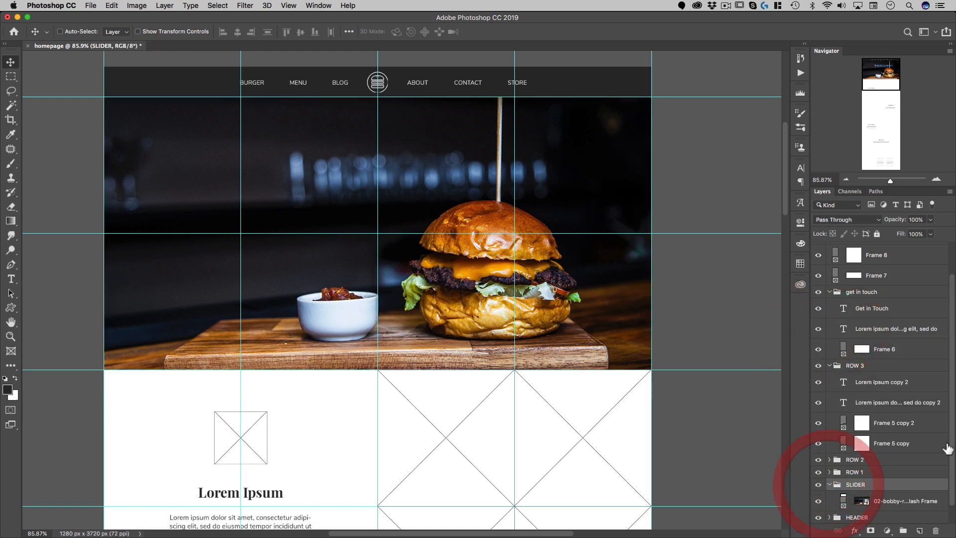
pyautogui.click(861, 483)
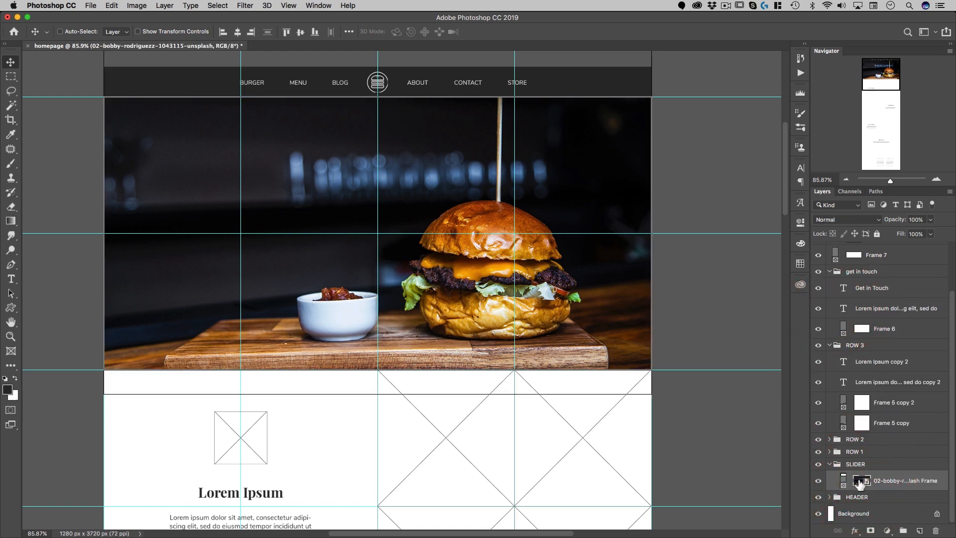
pyautogui.moveTo(548, 314)
pyautogui.mouseDown()
pyautogui.moveTo(550, 282)
pyautogui.moveTo(552, 332)
pyautogui.moveTo(552, 319)
pyautogui.mouseUp()
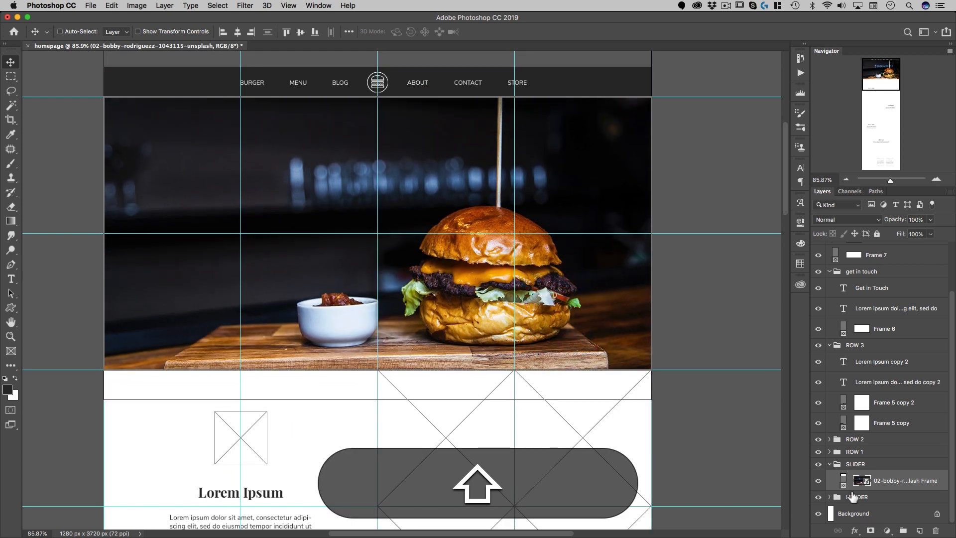
# Select the hero frame itself, try moving it together with its photo, and undo the move.
pyautogui.click(842, 479)
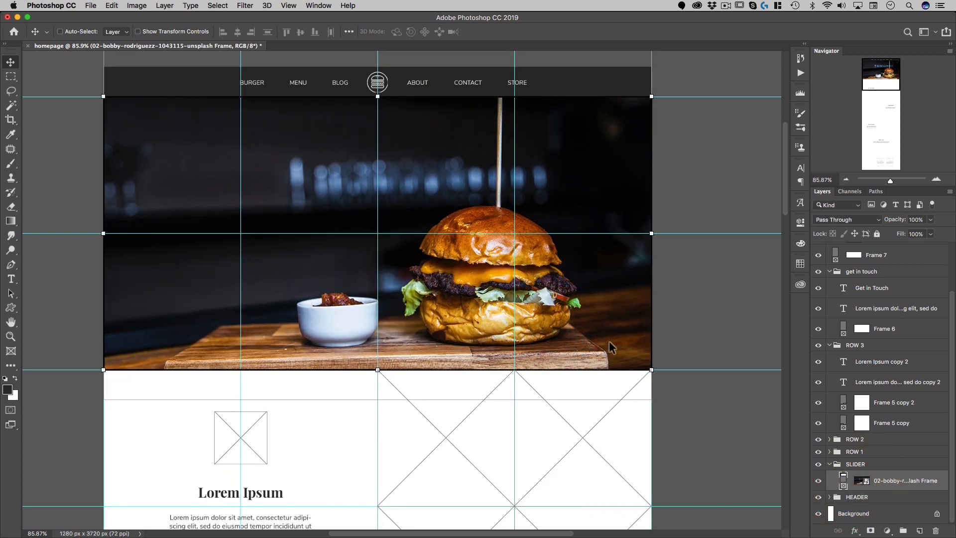
pyautogui.moveTo(608, 342)
pyautogui.mouseDown()
pyautogui.moveTo(608, 310)
pyautogui.moveTo(604, 345)
pyautogui.mouseUp()
pyautogui.press('shift+super+z')
# Select the burger photo inside the hero frame and move it up until the whole wooden board shows.
pyautogui.click(862, 480)
pyautogui.moveTo(557, 336); pyautogui.dragTo(558, 304)
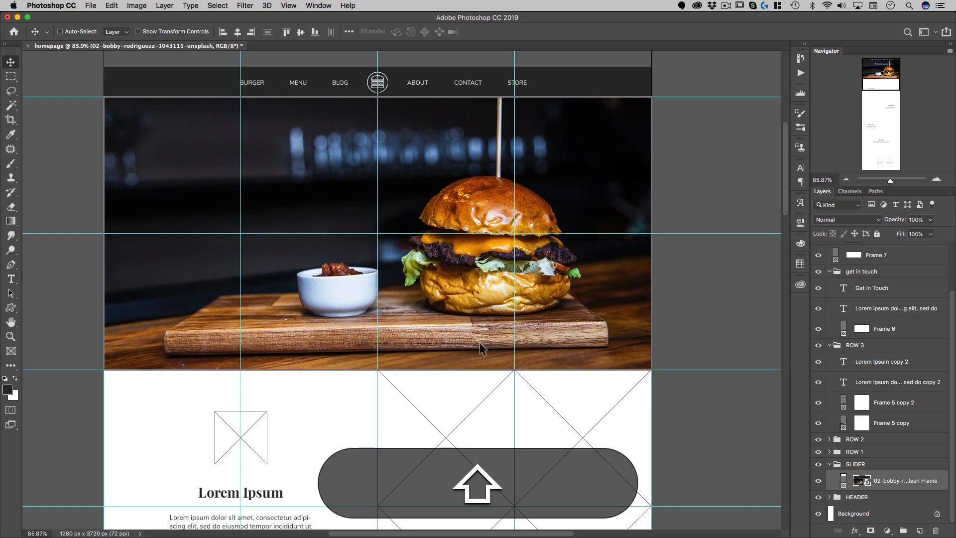
# Switch to Finder and place the JPG numbered 03 from the food site folder into the upper-left frame of the four-frame grid.
pyautogui.scroll(-3, 421, 314)
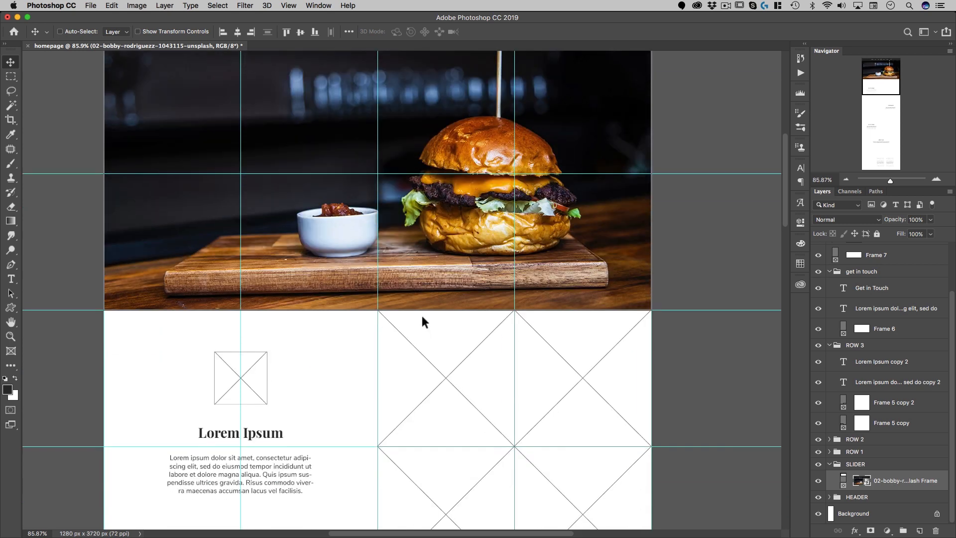
pyautogui.scroll(-2, 422, 317)
pyautogui.press('space')
pyautogui.moveTo(433, 324); pyautogui.dragTo(383, 279)
pyautogui.press('super')
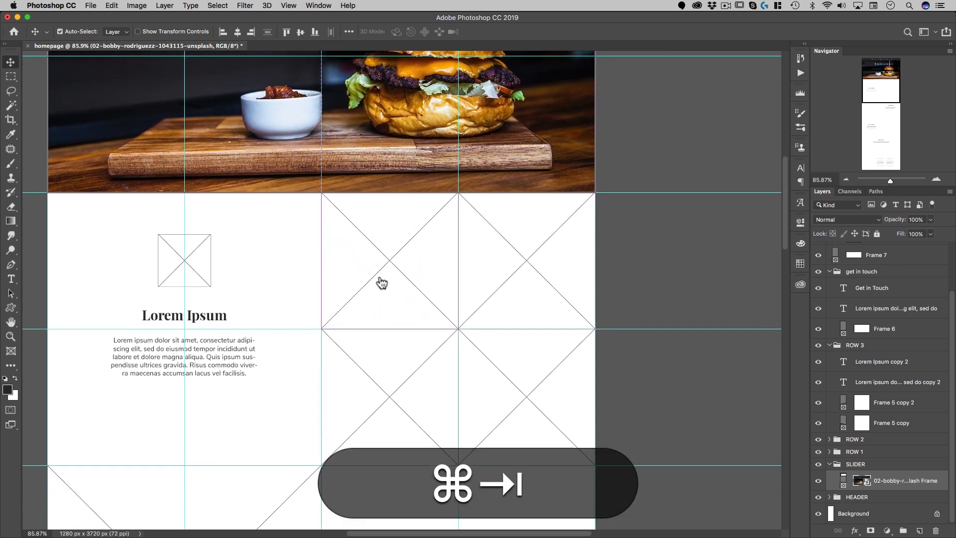
pyautogui.press('super+Tab')
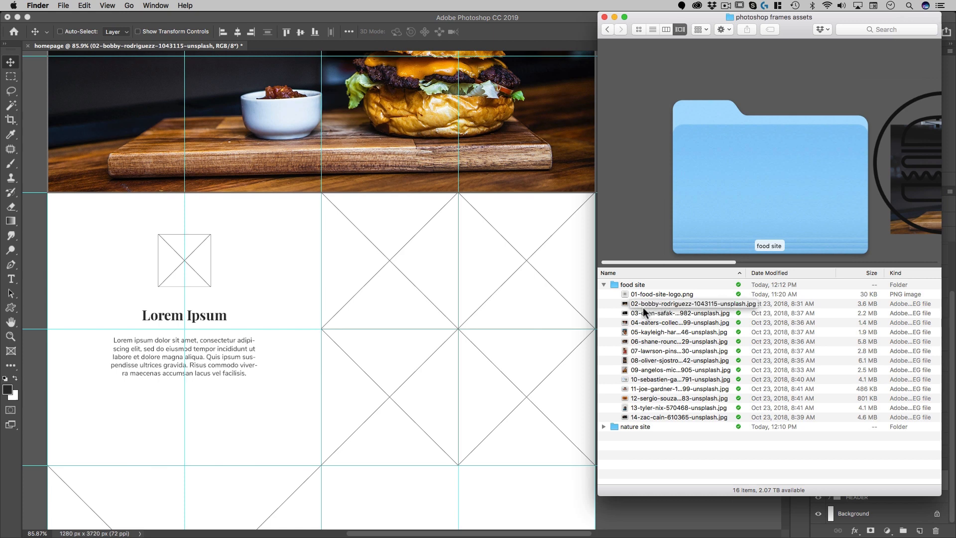
pyautogui.moveTo(657, 312); pyautogui.dragTo(427, 280)
pyautogui.press('super+Tab')
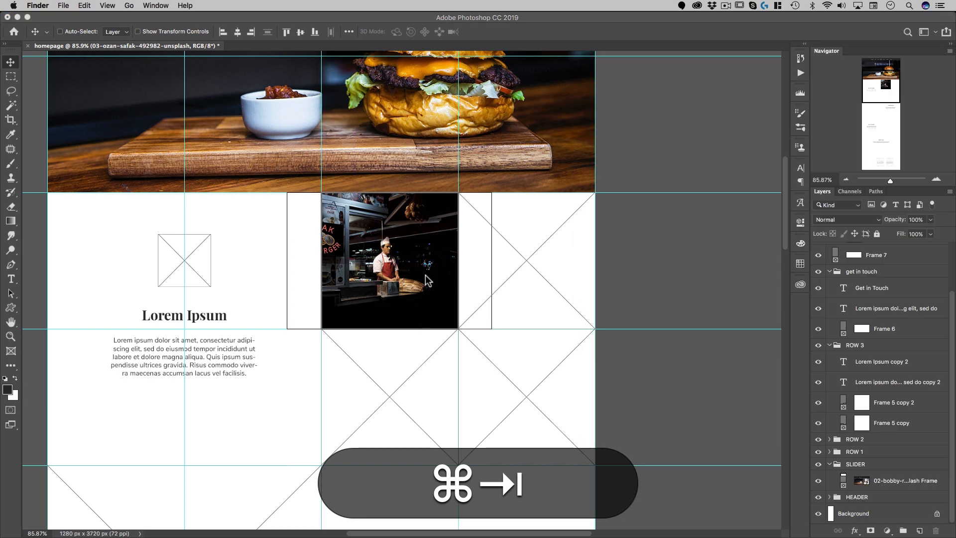
# Expand the ROW 1 group and add a Gradient Map adjustment above the food stall photo, clipped to that photo's frame layer.
pyautogui.click(402, 273)
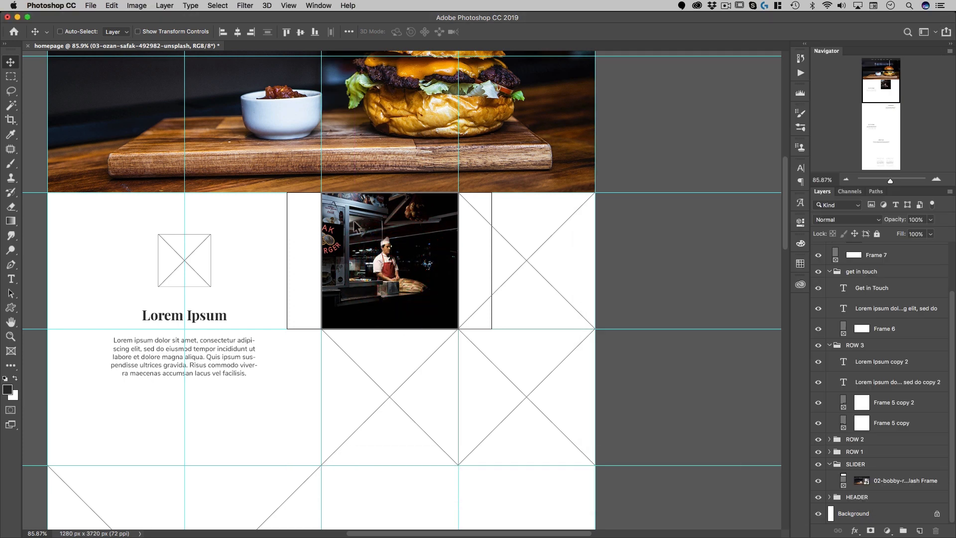
pyautogui.press('space')
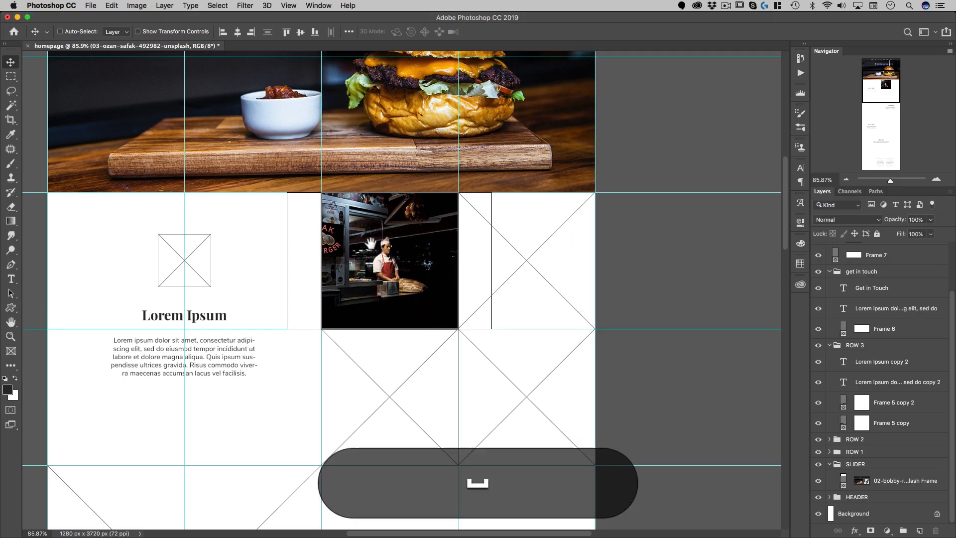
pyautogui.moveTo(396, 245); pyautogui.dragTo(358, 190)
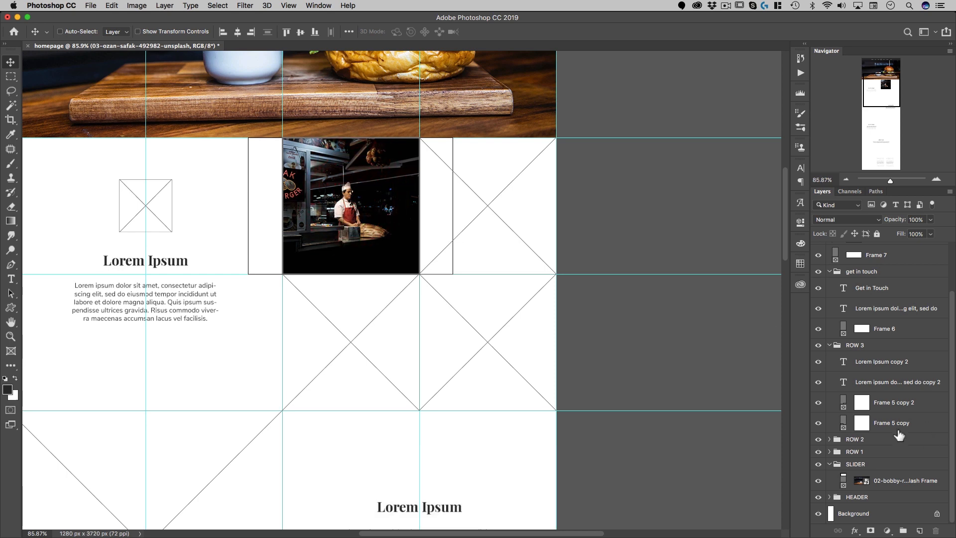
pyautogui.press('super')
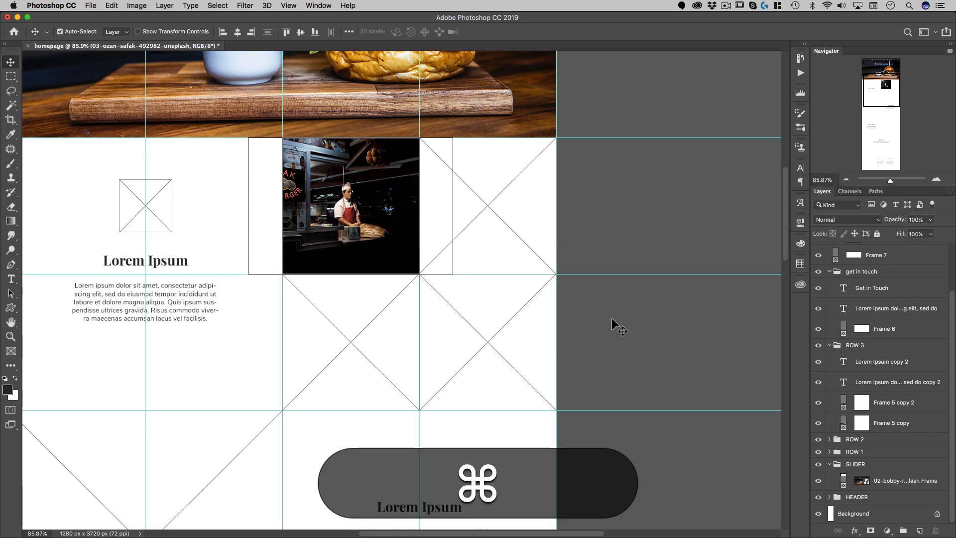
pyautogui.click(829, 451)
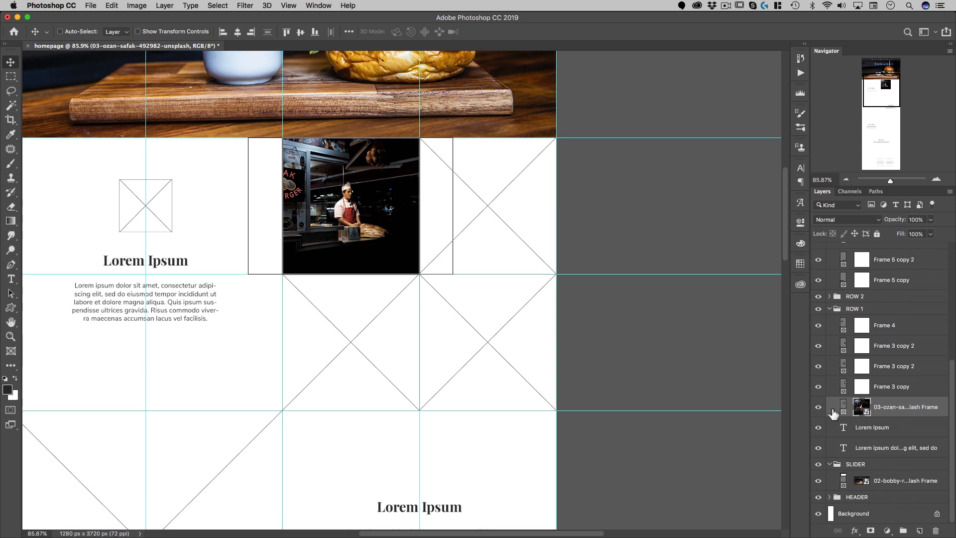
pyautogui.click(886, 530)
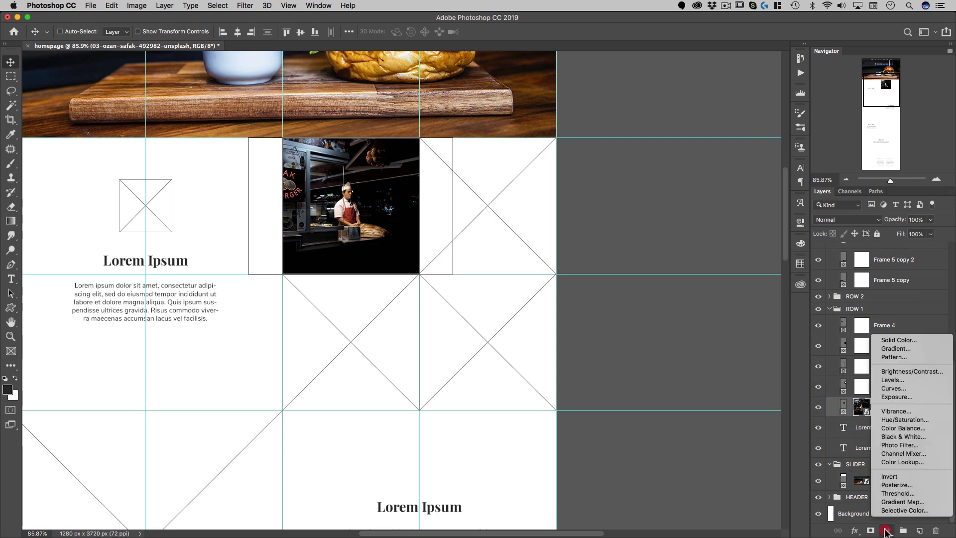
pyautogui.click(896, 502)
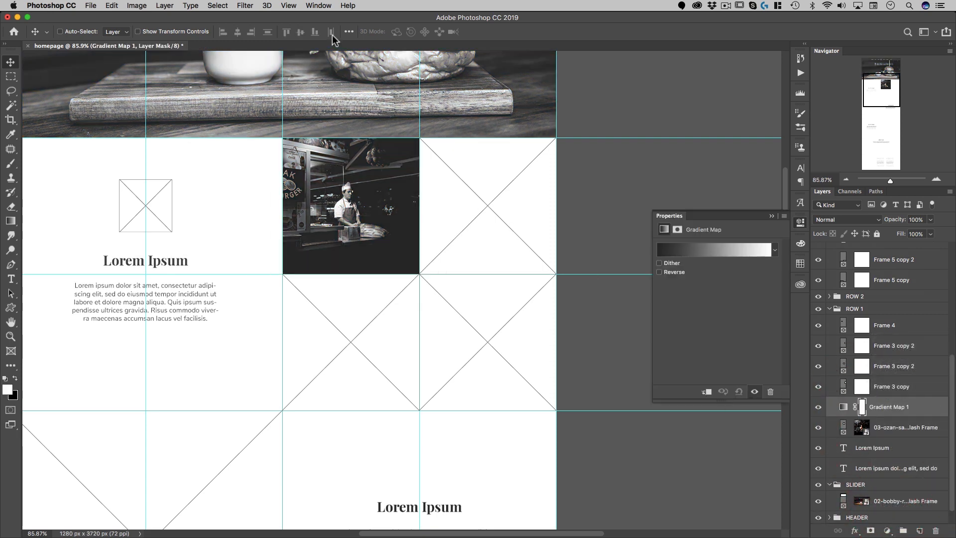
pyautogui.keyDown('alt'); pyautogui.click(852, 417); pyautogui.keyUp('alt')
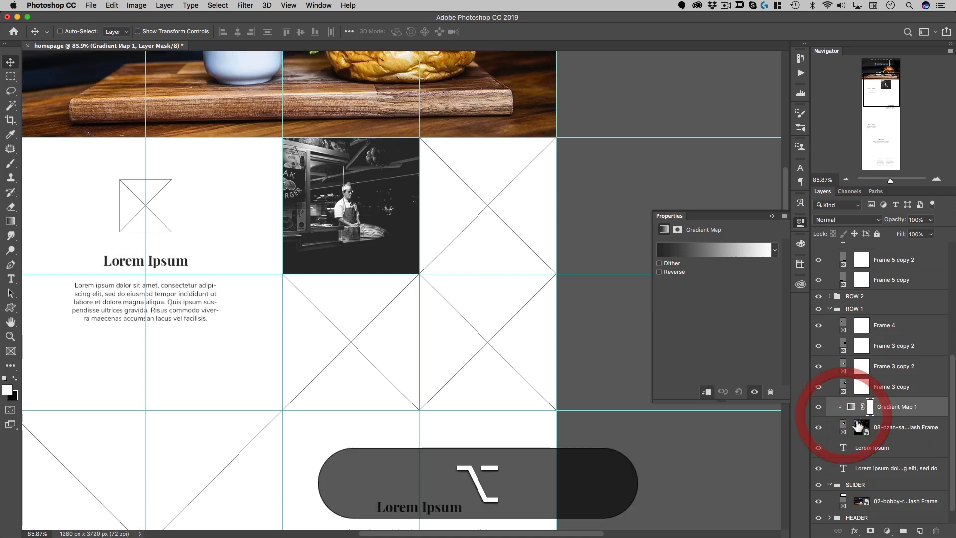
# Change the white end stop of the Gradient Map's gradient to dark grey #606060 and apply the gradient.
pyautogui.press('i')
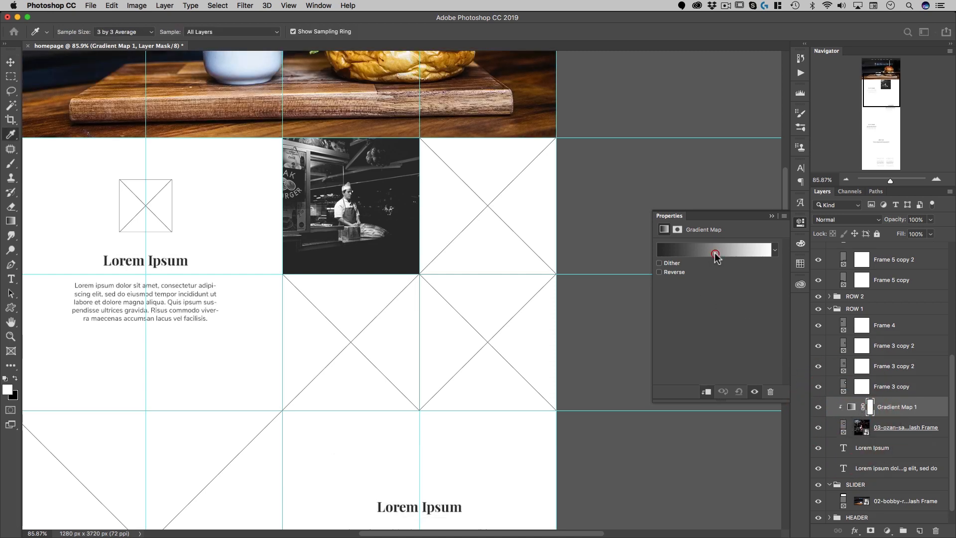
pyautogui.click(714, 249)
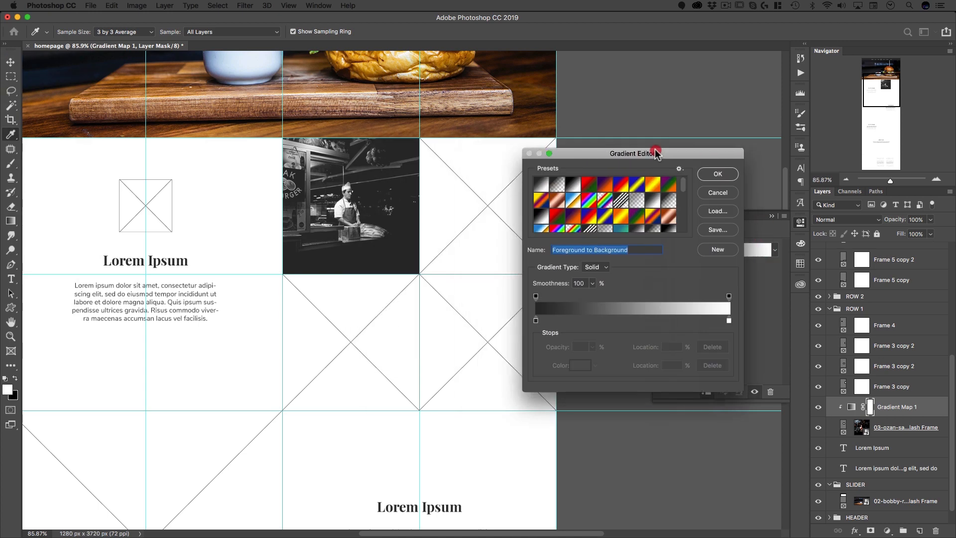
pyautogui.moveTo(659, 149); pyautogui.dragTo(761, 88)
pyautogui.click(642, 256)
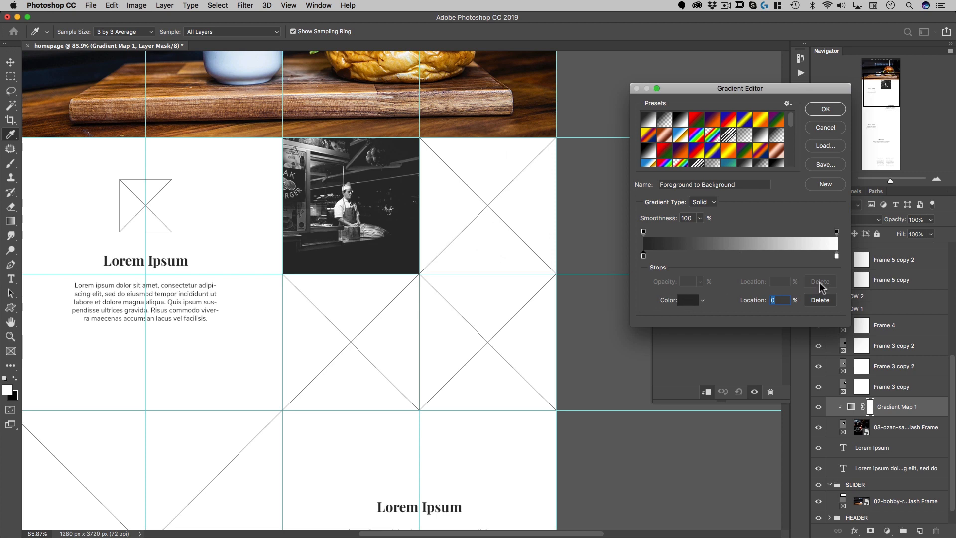
pyautogui.click(836, 256)
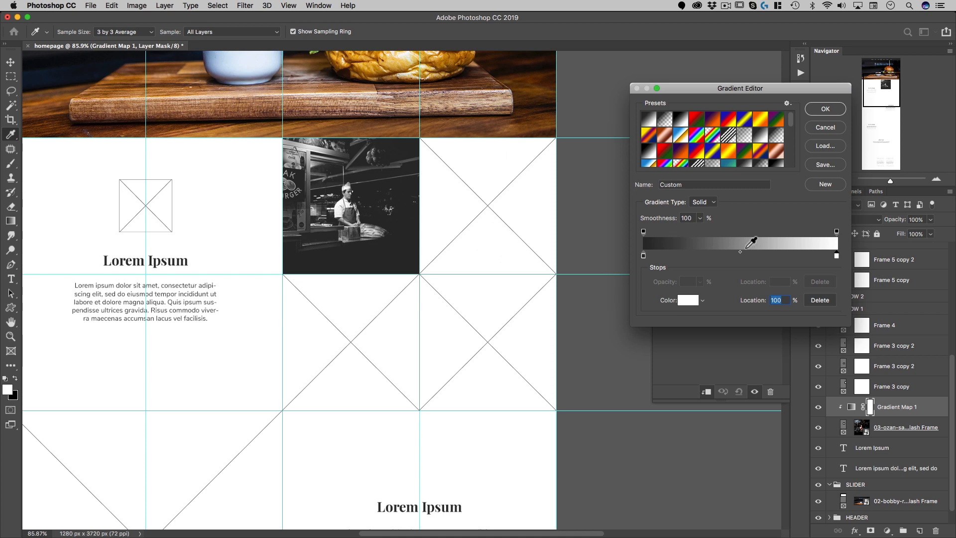
pyautogui.click(676, 242)
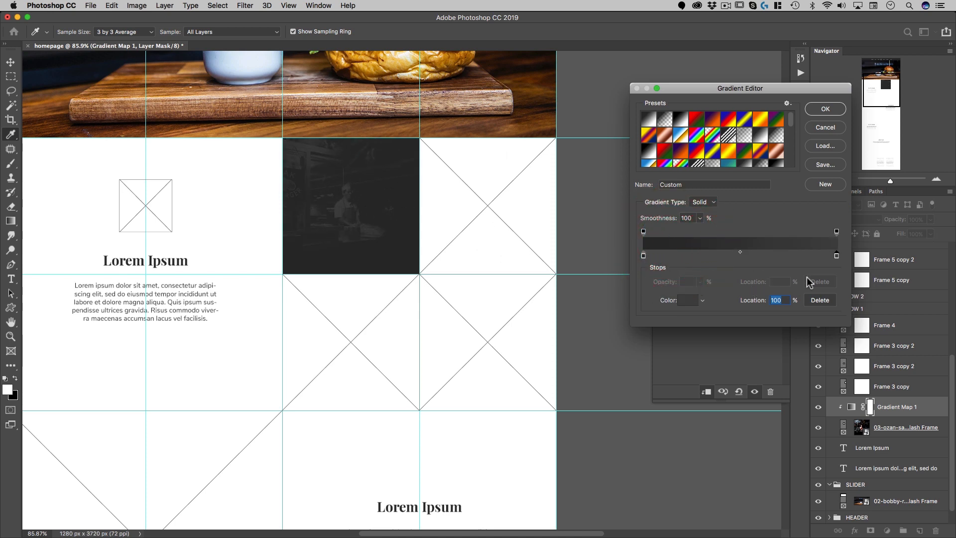
pyautogui.click(687, 300)
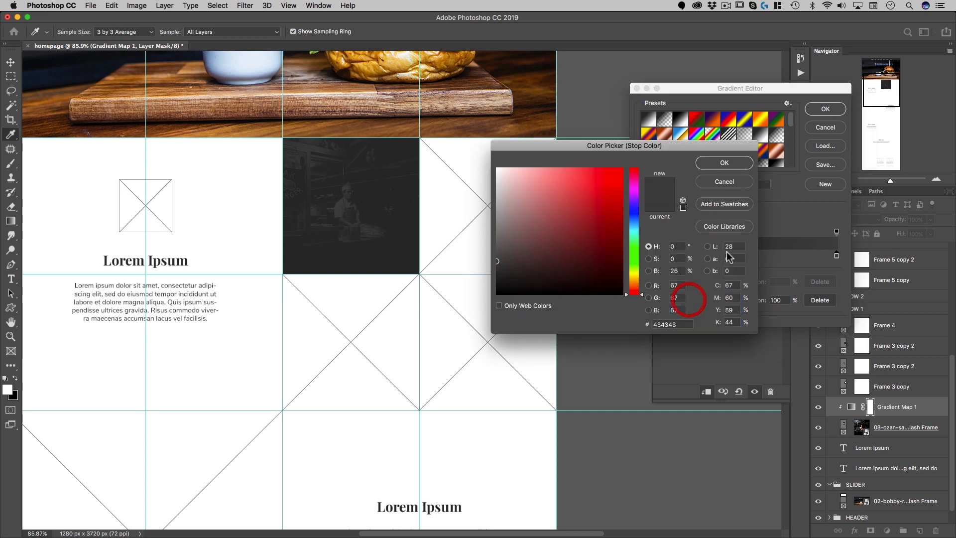
pyautogui.click(496, 247)
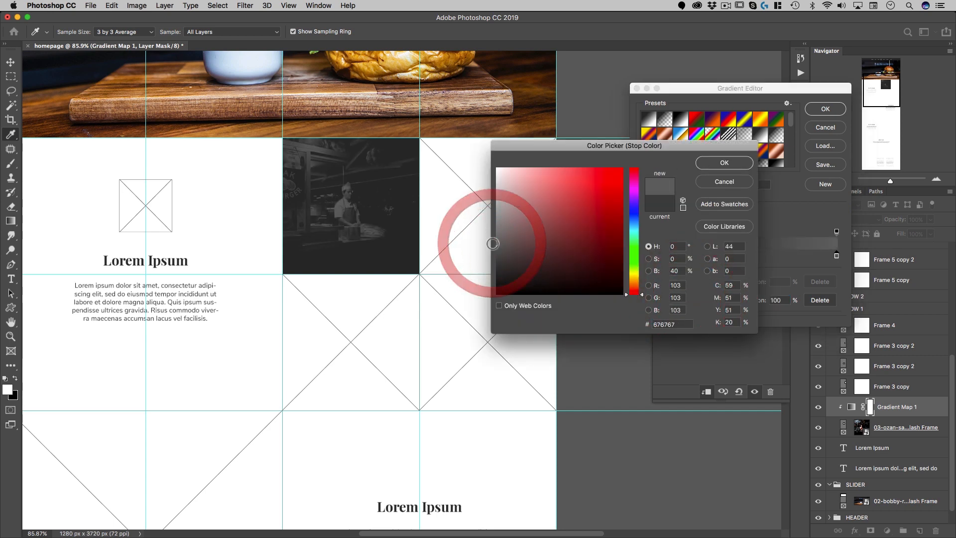
pyautogui.click(496, 247)
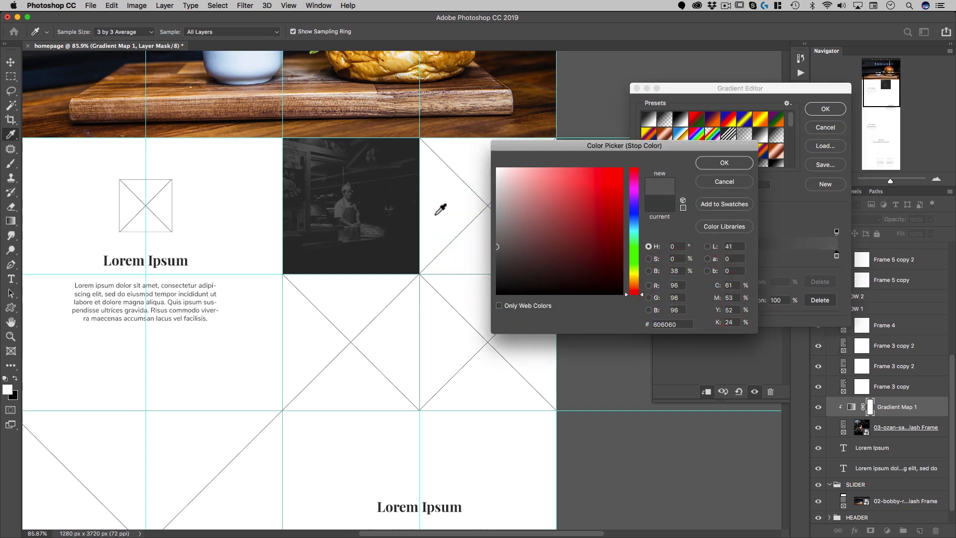
pyautogui.click(728, 164)
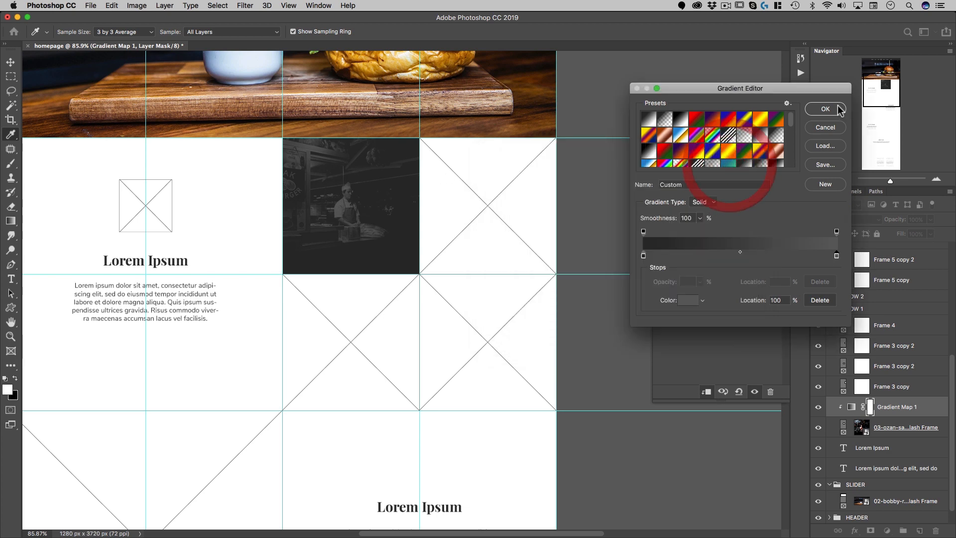
pyautogui.click(825, 109)
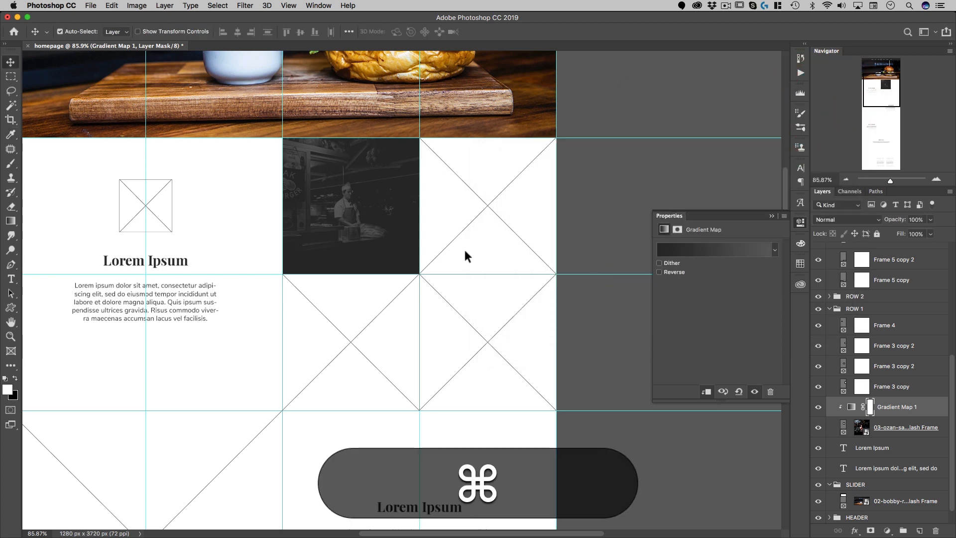
# Switch to Finder and place the JPG numbered 04 into the upper-right frame of the four-frame grid.
pyautogui.press('super+Tab')
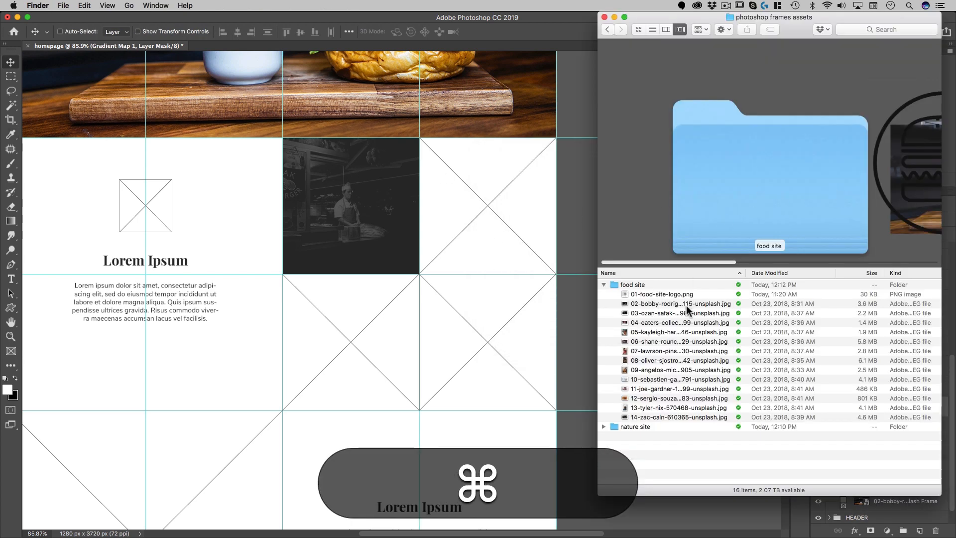
pyautogui.moveTo(687, 311); pyautogui.dragTo(604, 299)
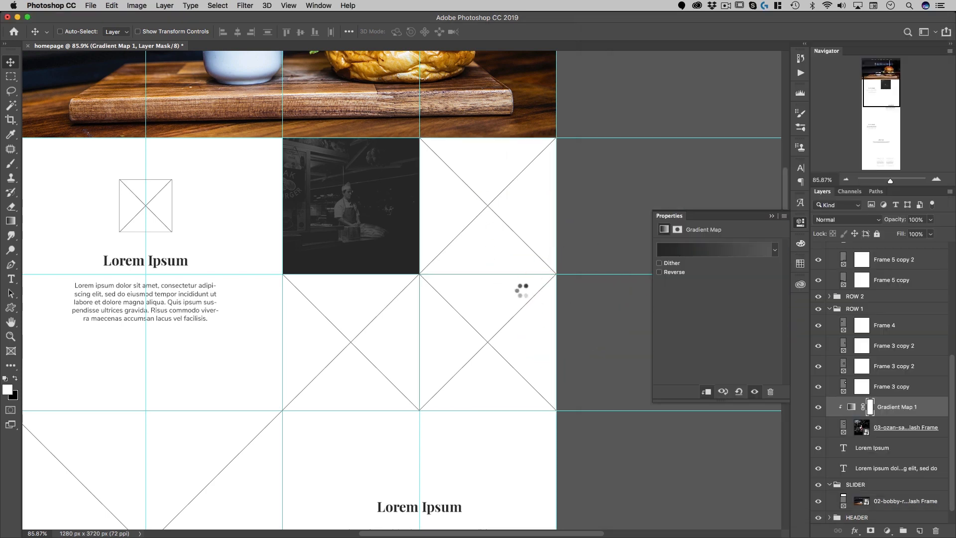
pyautogui.press('super+Tab')
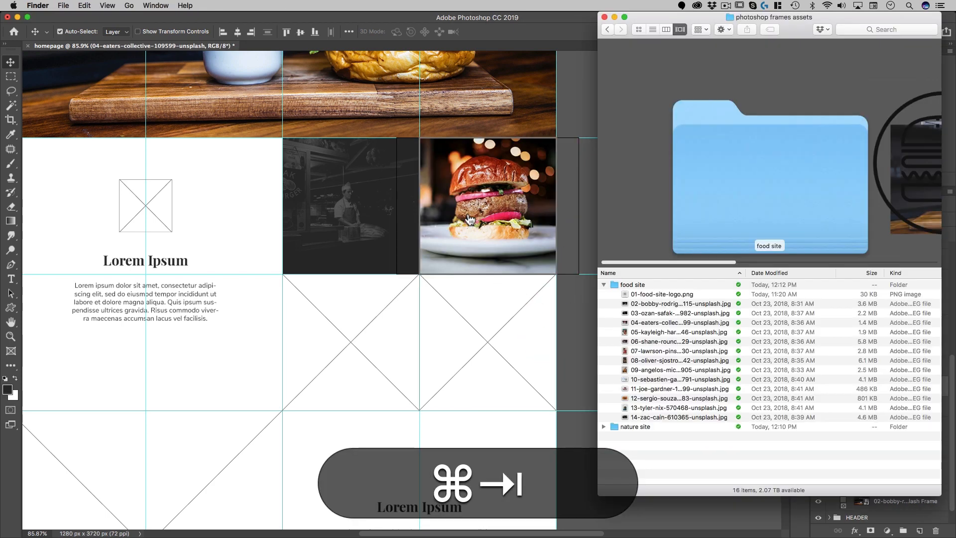
# Place the JPG numbered 05 into the lower-left frame of the four-frame grid and return to Photoshop.
pyautogui.click(638, 332)
pyautogui.moveTo(637, 339); pyautogui.dragTo(505, 341)
pyautogui.press('super+Tab')
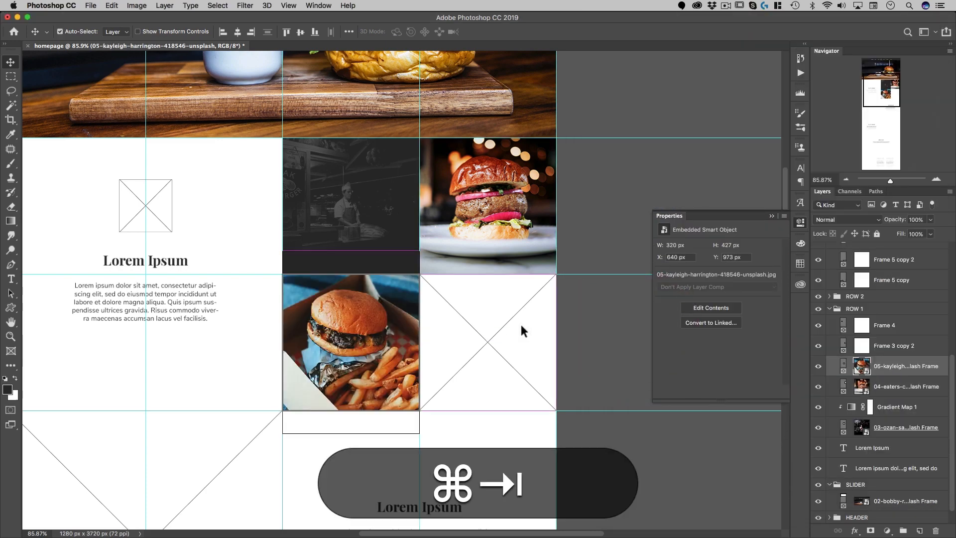
# Place the JPG numbered 06 into the lower-right frame of the four-frame grid and shift the image inside it to X 770 px.
pyautogui.moveTo(667, 343); pyautogui.dragTo(505, 335)
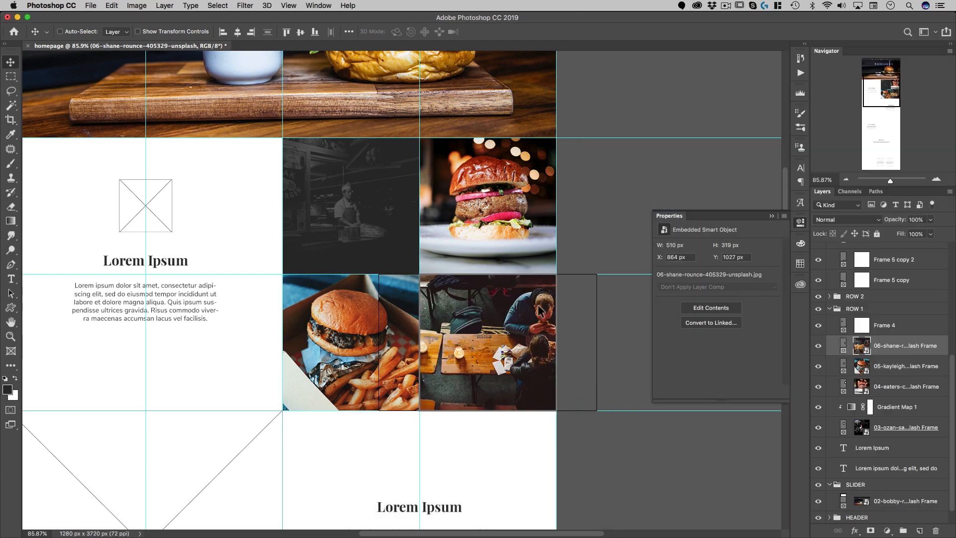
pyautogui.keyDown('super'); pyautogui.click(499, 330); pyautogui.keyUp('super')
pyautogui.moveTo(499, 330); pyautogui.dragTo(483, 331)
pyautogui.press('shift+super+z')
pyautogui.keyDown('super'); pyautogui.click(491, 330); pyautogui.keyUp('super')
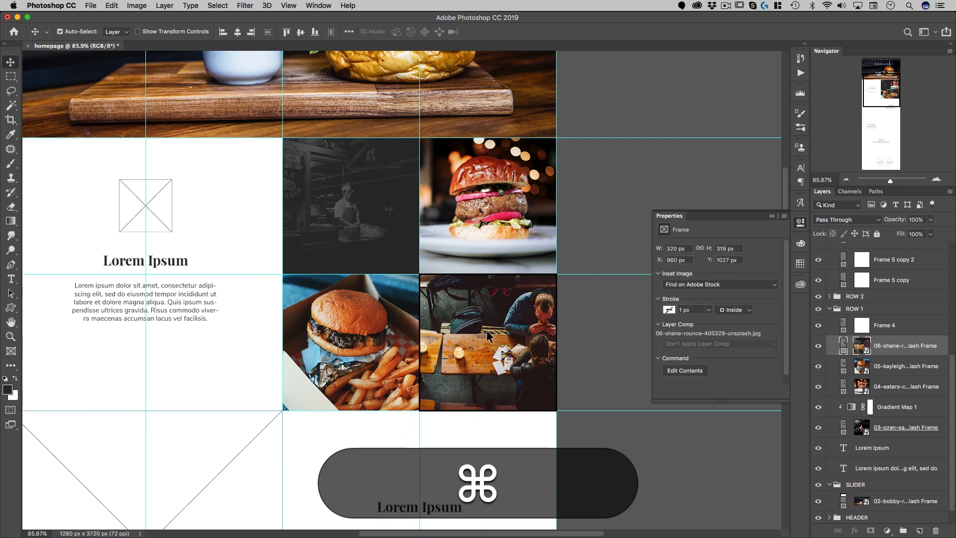
pyautogui.keyDown('super'); pyautogui.click(488, 334); pyautogui.keyUp('super')
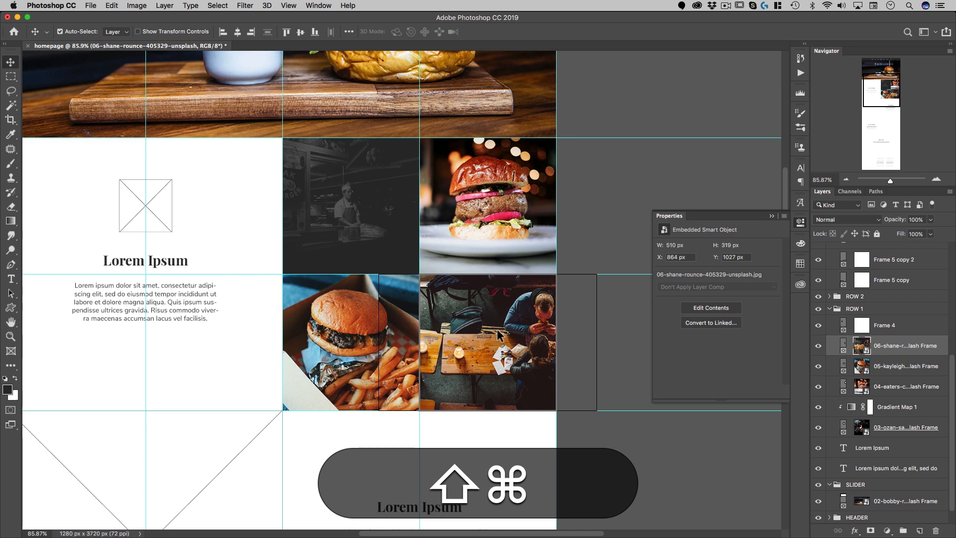
pyautogui.keyDown('shift'); pyautogui.keyDown('super'); pyautogui.click(861, 343); pyautogui.keyUp('super'); pyautogui.keyUp('shift')
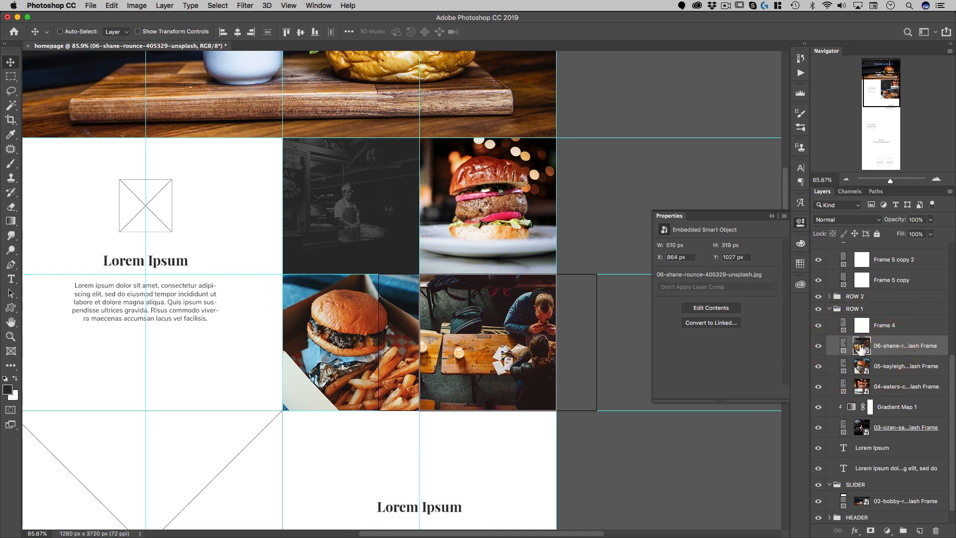
pyautogui.moveTo(514, 330); pyautogui.dragTo(467, 331)
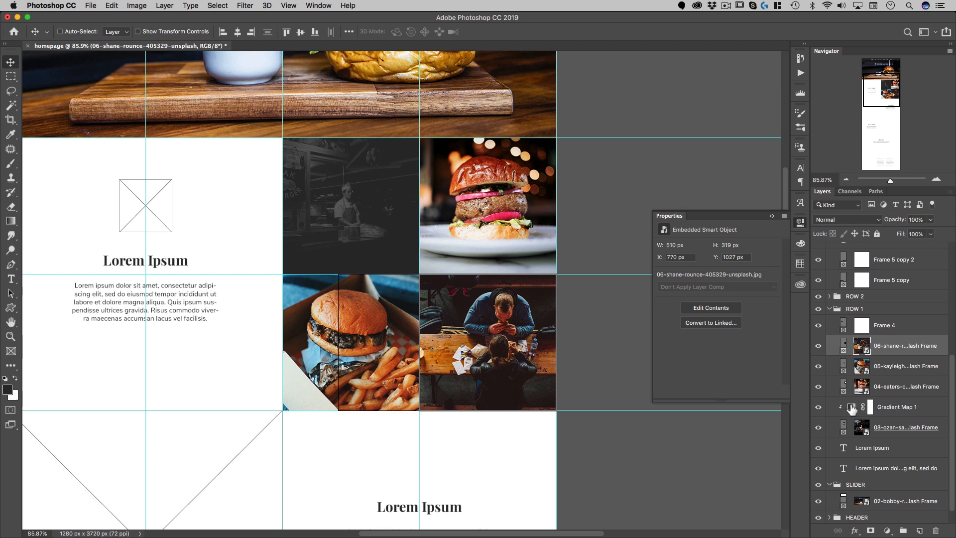
# Duplicate the Gradient Map adjustment above the photo numbered 06 and clip the copy to that photo's frame layer.
pyautogui.moveTo(852, 409); pyautogui.dragTo(878, 341)
pyautogui.moveTo(851, 348); pyautogui.dragTo(845, 353)
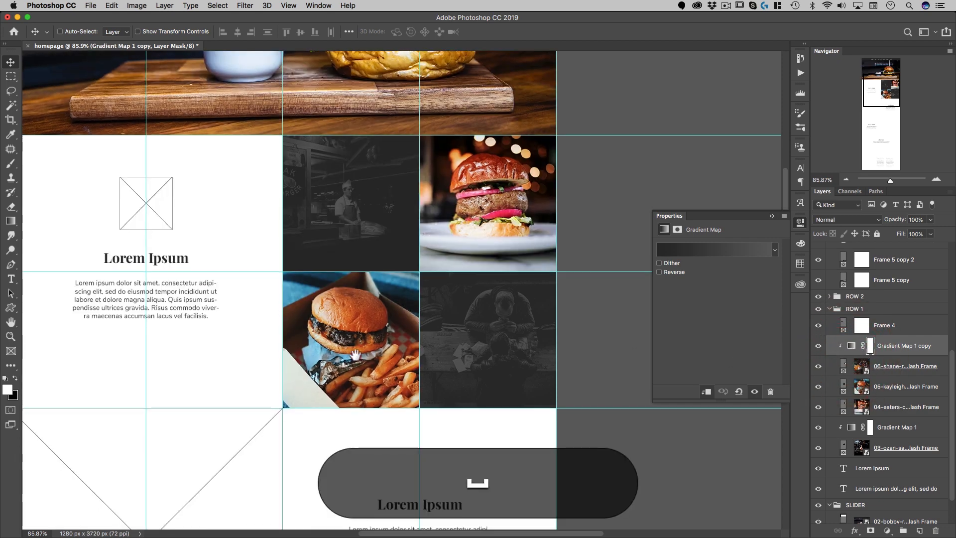
# Switch to Finder and place 01-food-site-logo.png into the small square frame above the ROW 1 heading.
pyautogui.moveTo(355, 288); pyautogui.dragTo(469, 236)
pyautogui.press('super+Tab')
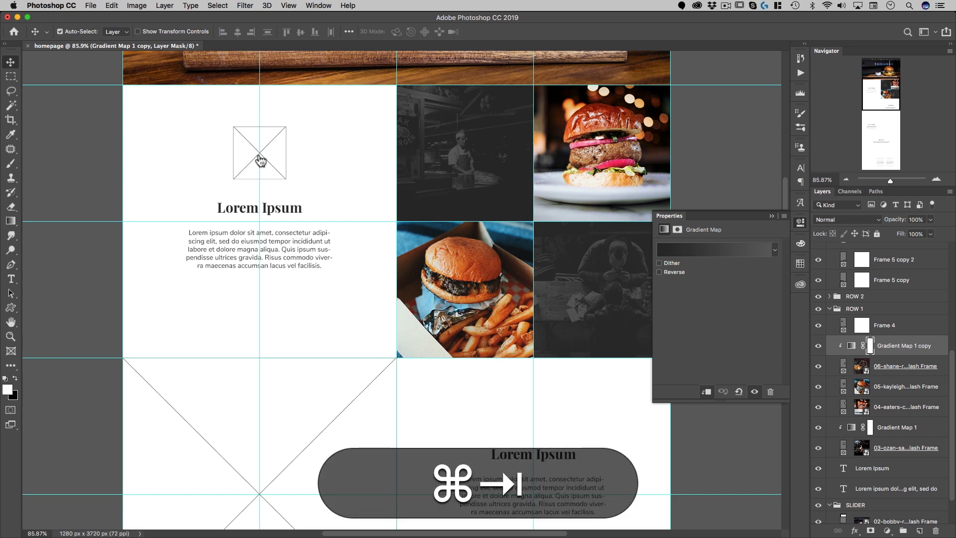
pyautogui.moveTo(640, 294); pyautogui.dragTo(258, 149)
# Place the JPG numbered 06 from Finder into the large frame of the second row.
pyautogui.scroll(-5, 397, 271)
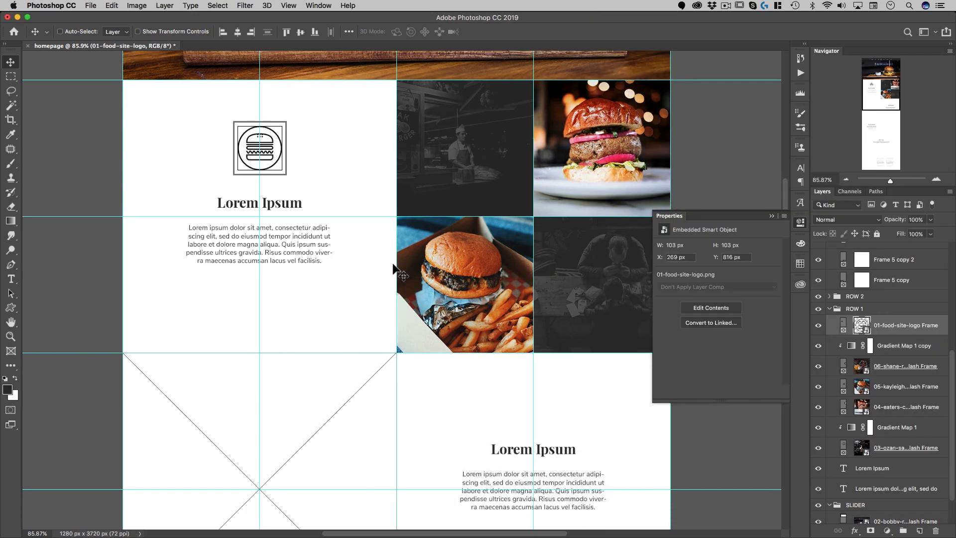
pyautogui.moveTo(404, 267); pyautogui.dragTo(252, 179)
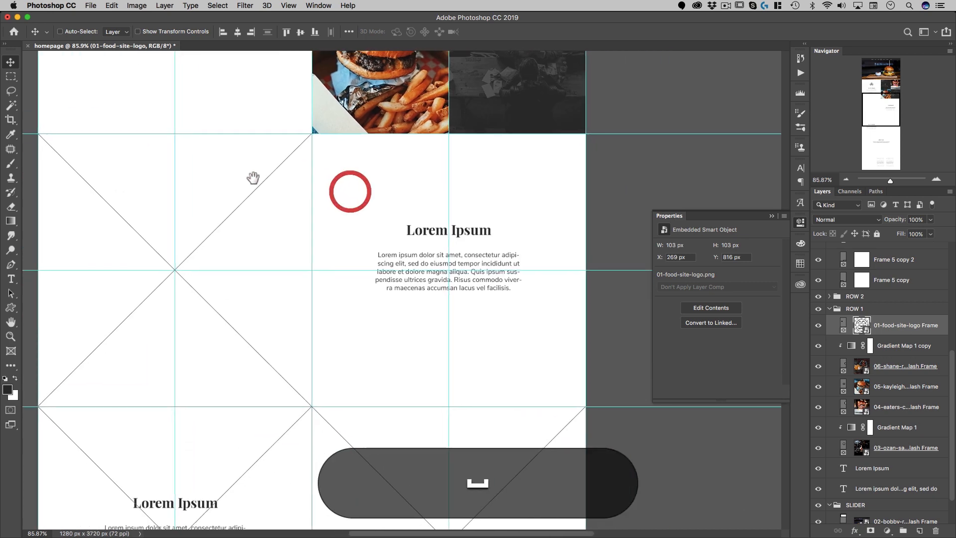
pyautogui.press('super+Tab')
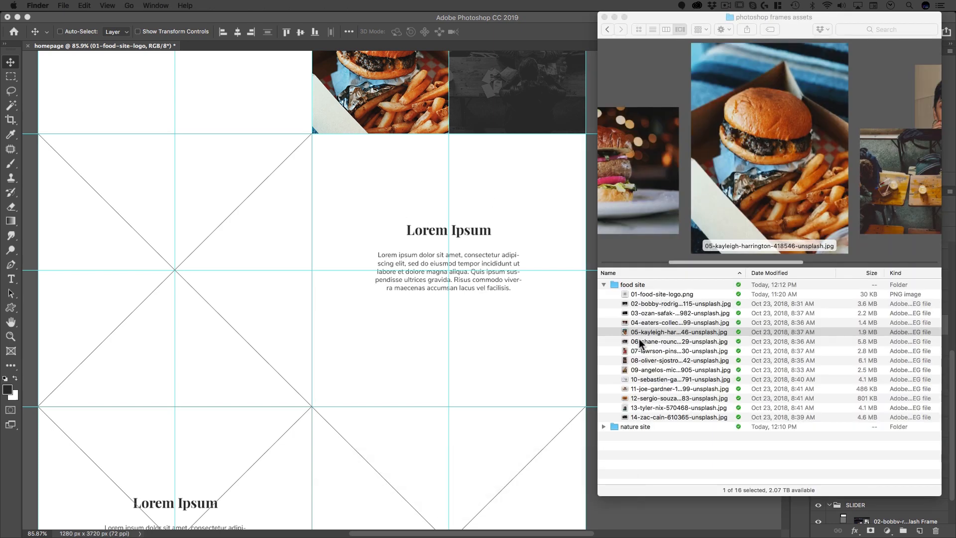
pyautogui.moveTo(638, 338); pyautogui.dragTo(339, 272)
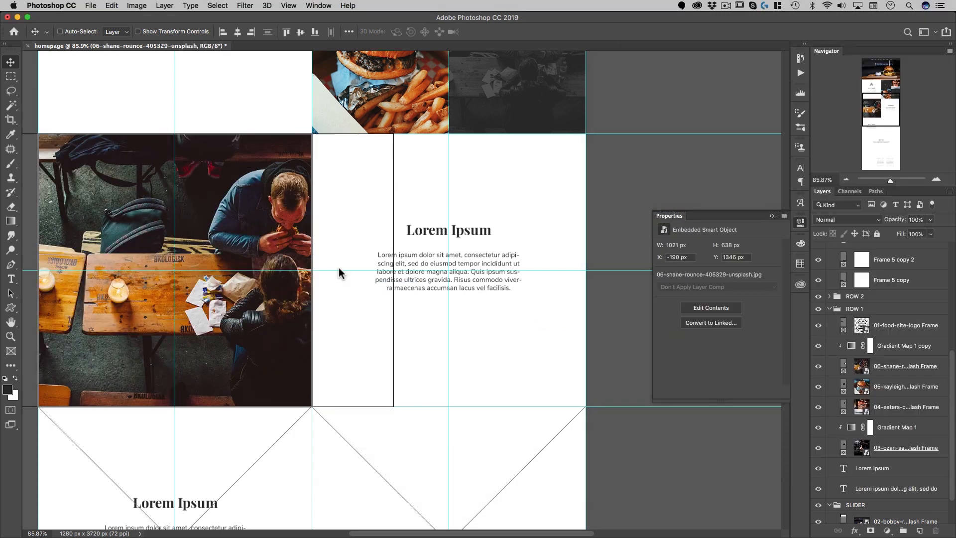
pyautogui.press('super+Tab')
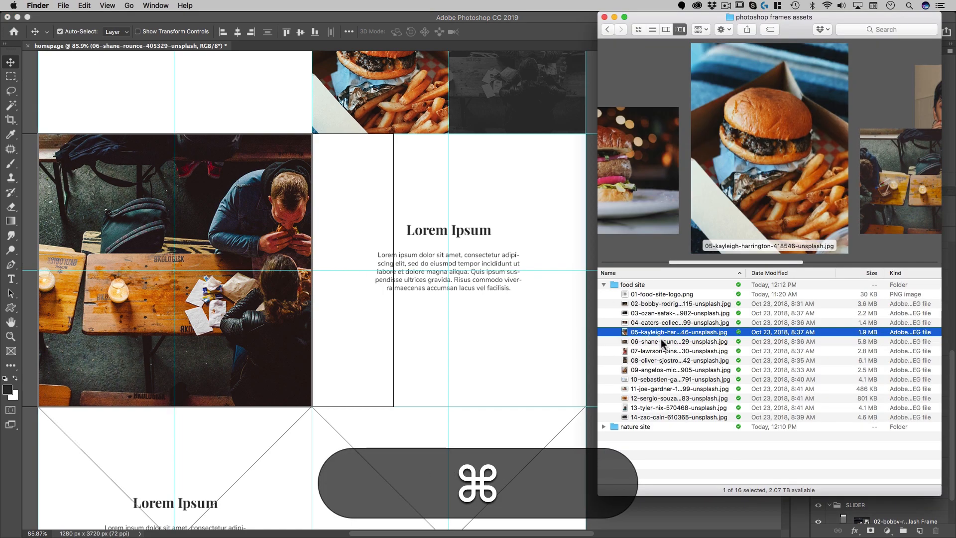
pyautogui.moveTo(661, 350); pyautogui.dragTo(238, 288)
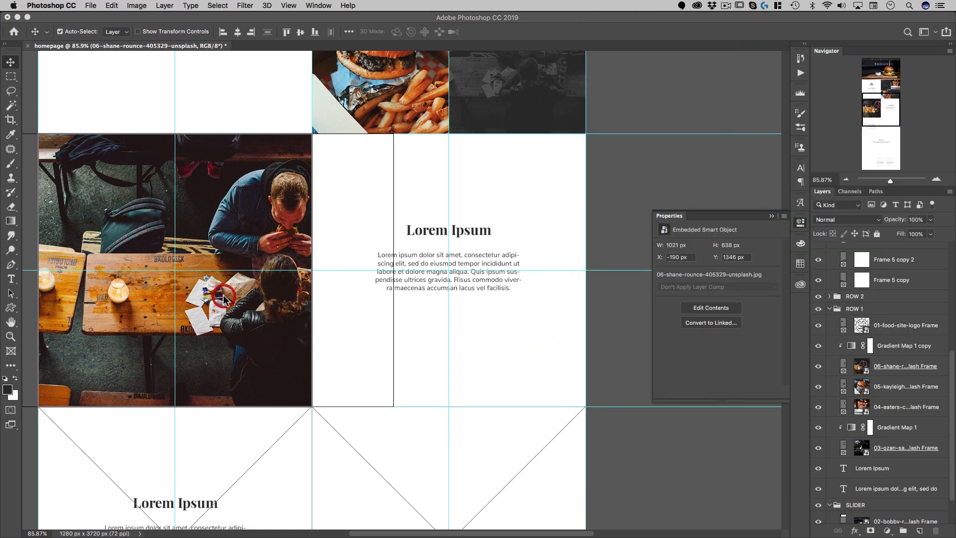
pyautogui.click(249, 293)
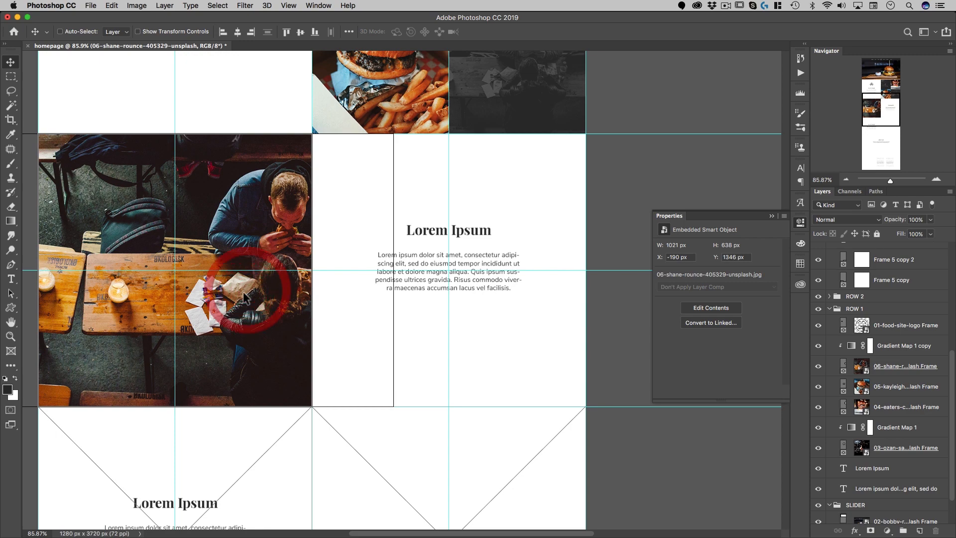
# Switch to Finder and place the JPG numbered 07 into the large frame of the second row.
pyautogui.press('super+Tab')
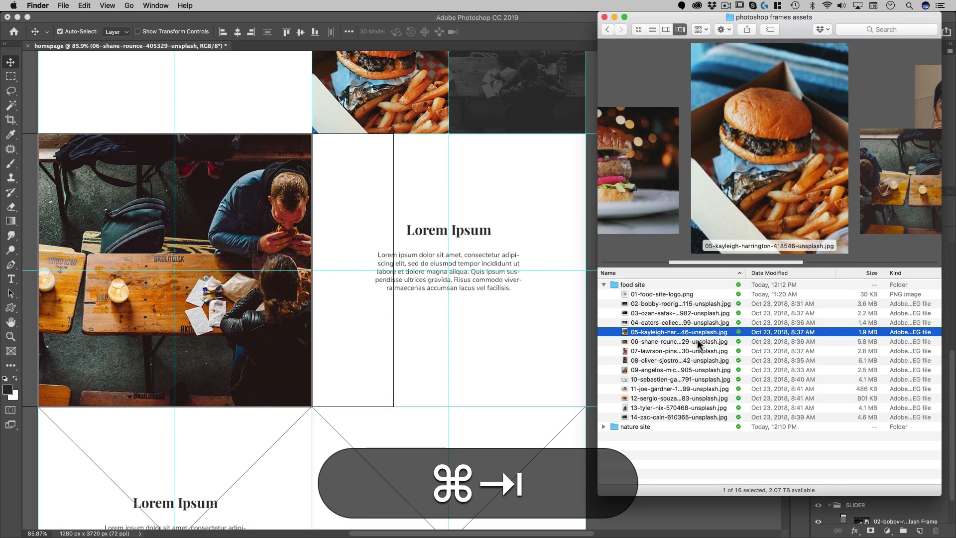
pyautogui.click(647, 342)
pyautogui.click(652, 351)
pyautogui.click(652, 360)
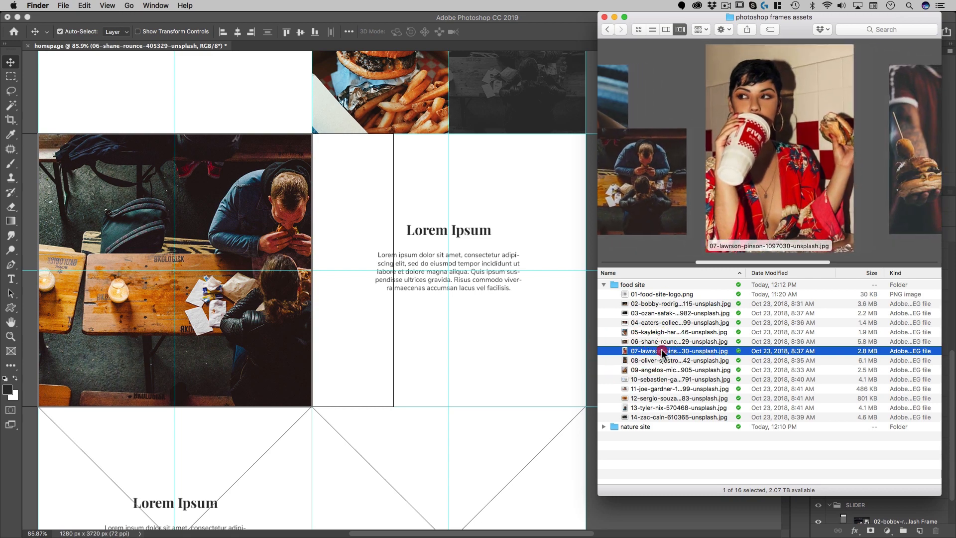
pyautogui.moveTo(652, 360); pyautogui.dragTo(231, 300)
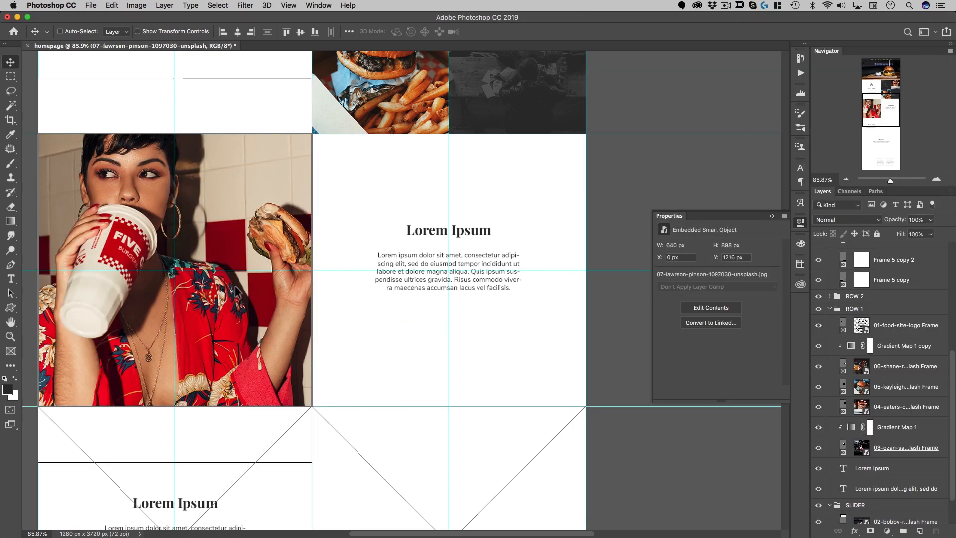
# Switch to Finder and place the JPG numbered 08 into the third row's left frame, behind the Lorem Ipsum text.
pyautogui.press('space')
pyautogui.moveTo(212, 242); pyautogui.dragTo(220, 203)
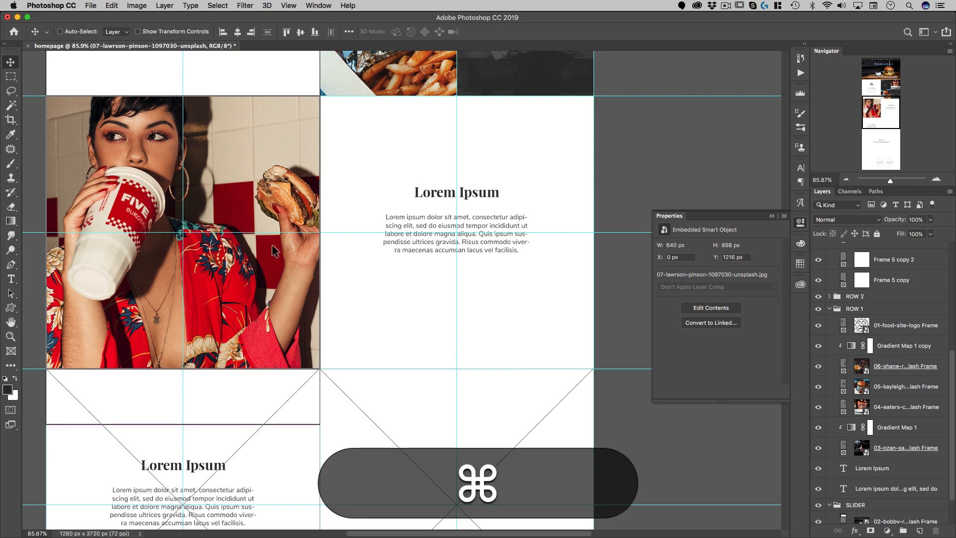
pyautogui.press('super+space')
pyautogui.moveTo(331, 363); pyautogui.dragTo(312, 211)
pyautogui.moveTo(331, 338); pyautogui.dragTo(343, 238)
pyautogui.press('super+Tab')
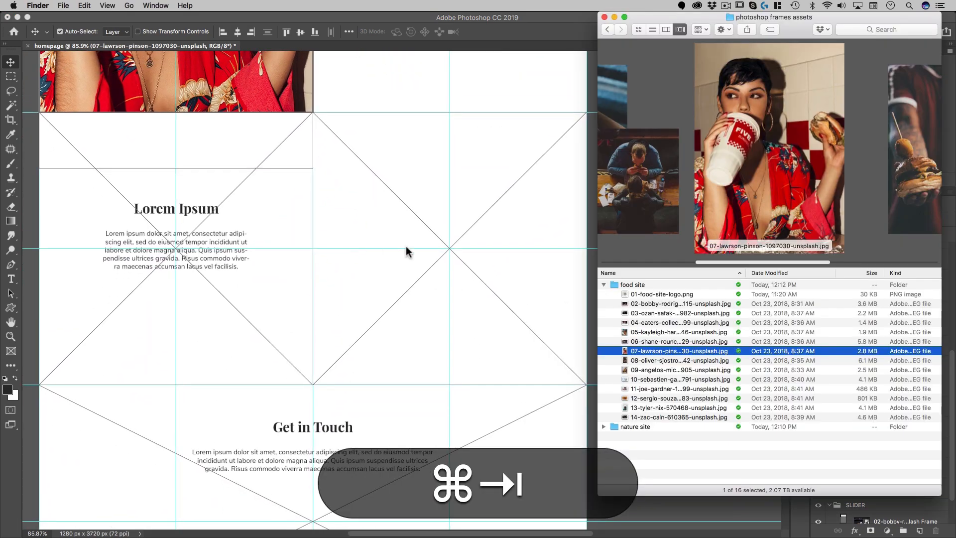
pyautogui.click(647, 361)
pyautogui.moveTo(658, 364); pyautogui.dragTo(187, 150)
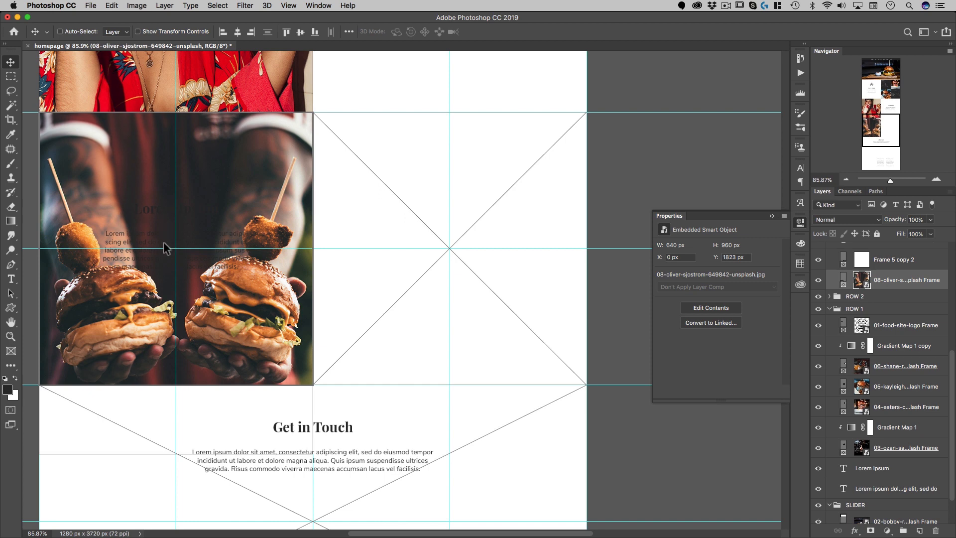
# Duplicate the Gradient Map adjustment above the photo numbered 08 in ROW 3 and clip the copy to that photo's frame layer.
pyautogui.press('space')
pyautogui.moveTo(250, 222); pyautogui.dragTo(260, 233)
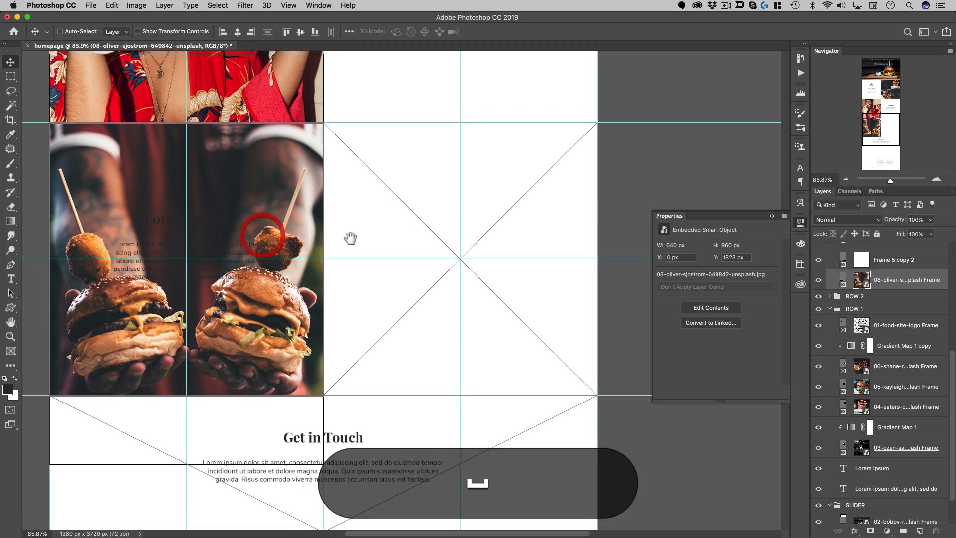
pyautogui.moveTo(896, 350); pyautogui.dragTo(888, 273)
pyautogui.keyDown('alt'); pyautogui.click(859, 289); pyautogui.keyUp('alt')
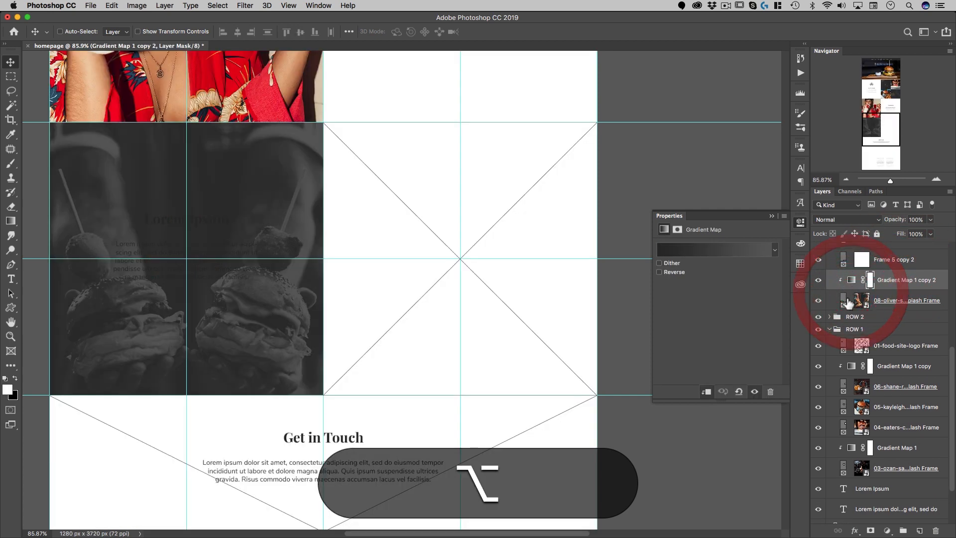
# Set the text colour of the Lorem Ipsum heading in ROW 3 to white #ffffff.
pyautogui.scroll(3, 865, 294)
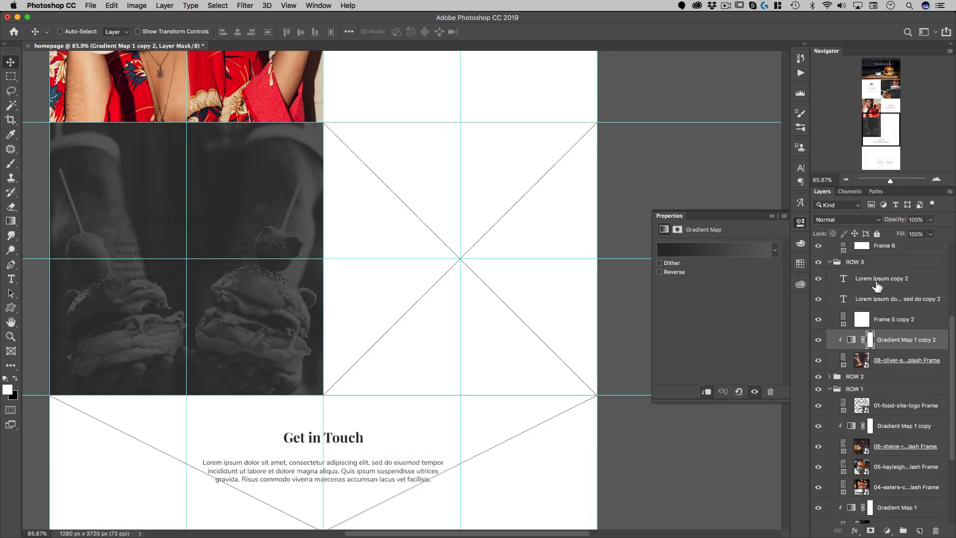
pyautogui.click(868, 282)
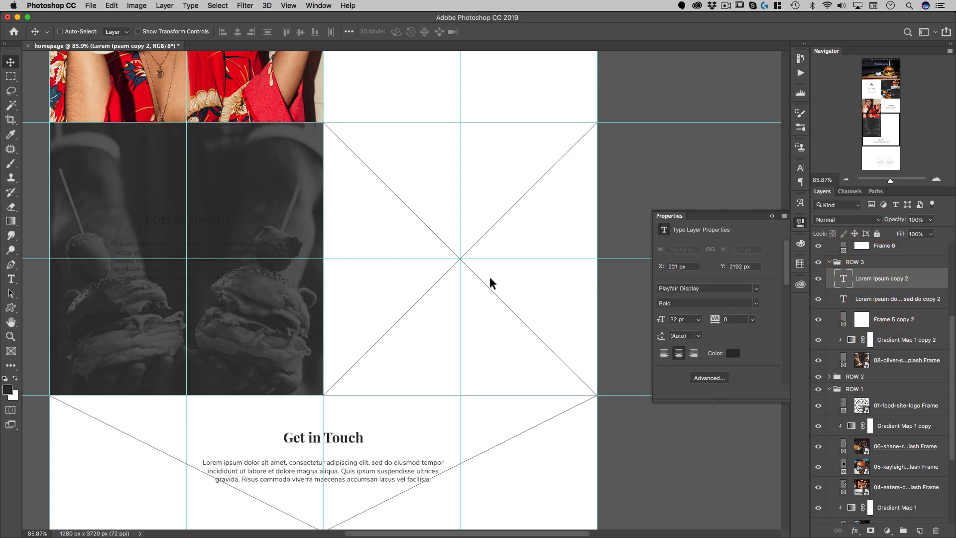
pyautogui.press('t')
pyautogui.click(433, 32)
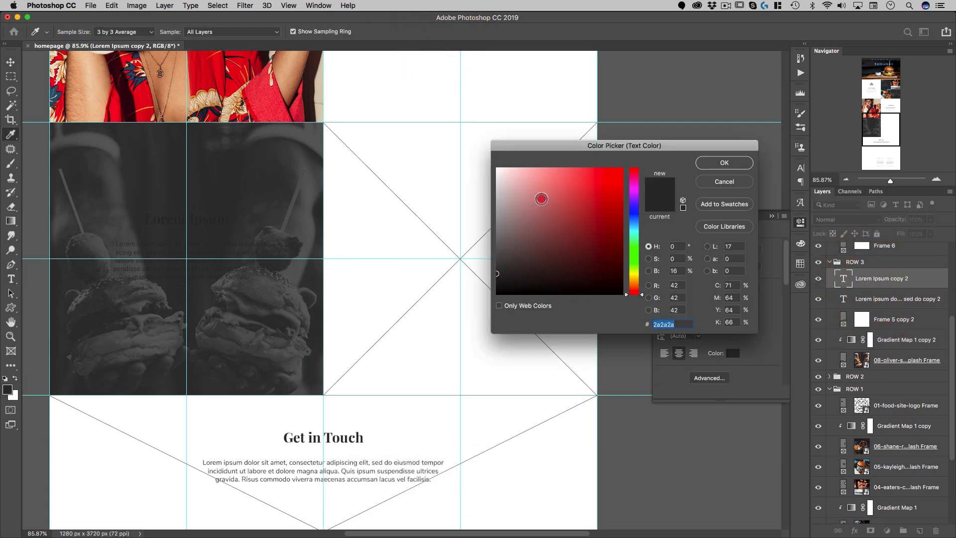
pyautogui.write('ffffff')
pyautogui.click(723, 163)
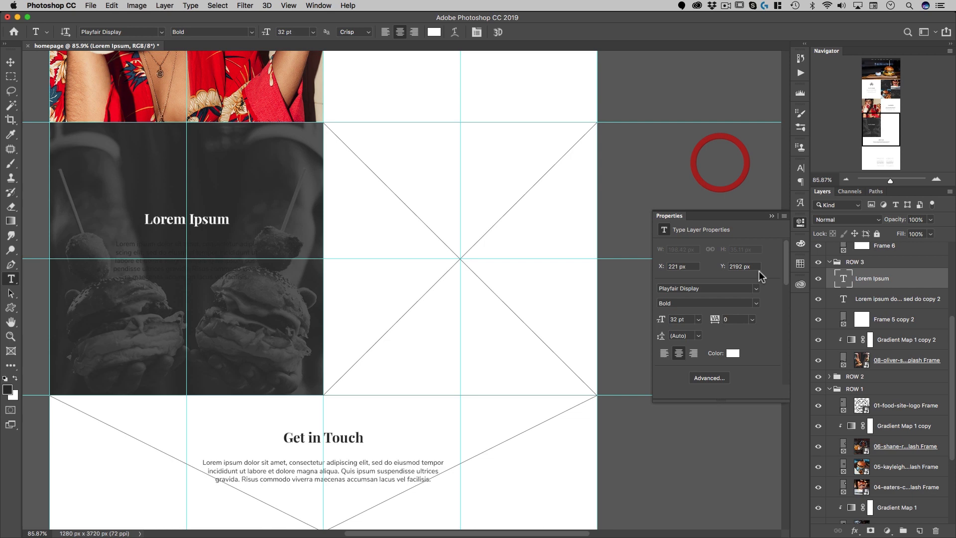
# Set the text colour of the paragraph below the ROW 3 heading to white #ffffff and return to the Move tool.
pyautogui.click(868, 298)
pyautogui.click(434, 31)
pyautogui.click(464, 120)
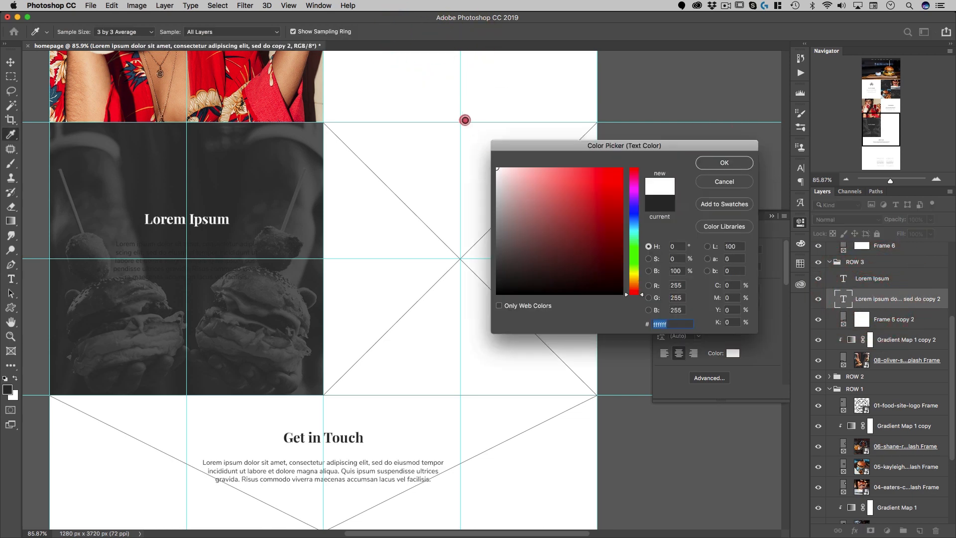
pyautogui.click(724, 162)
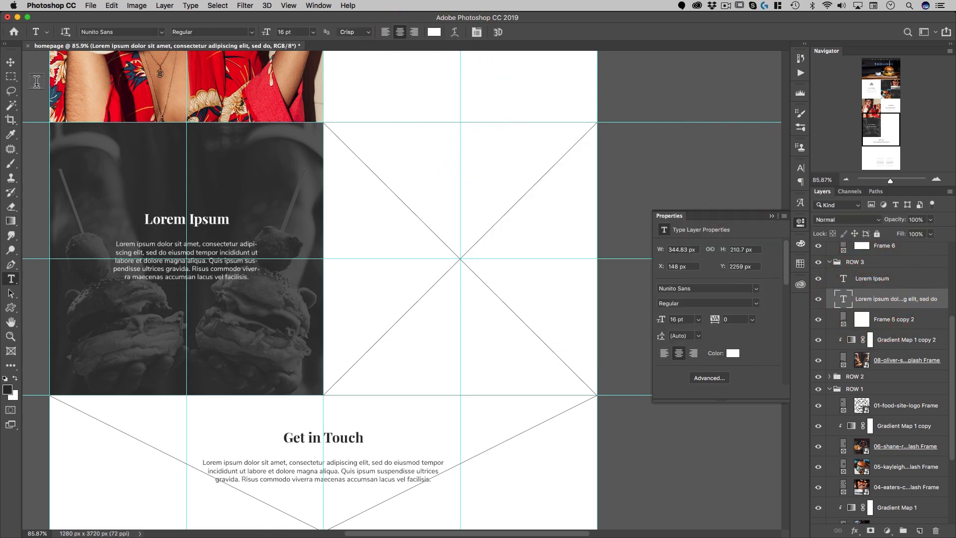
pyautogui.click(10, 61)
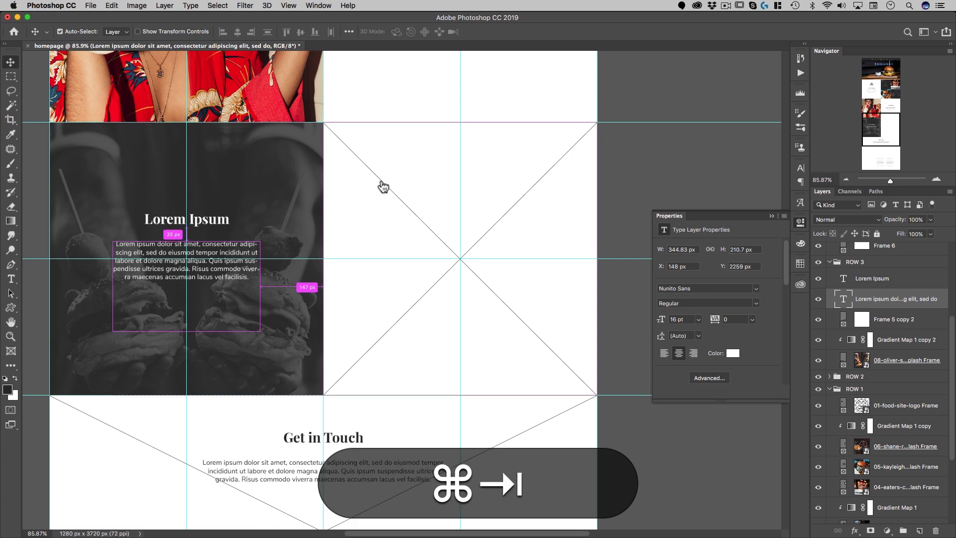
# Switch to Finder and place the JPG numbered 09 into the third row's empty right frame.
pyautogui.press('super+Tab')
pyautogui.click(649, 371)
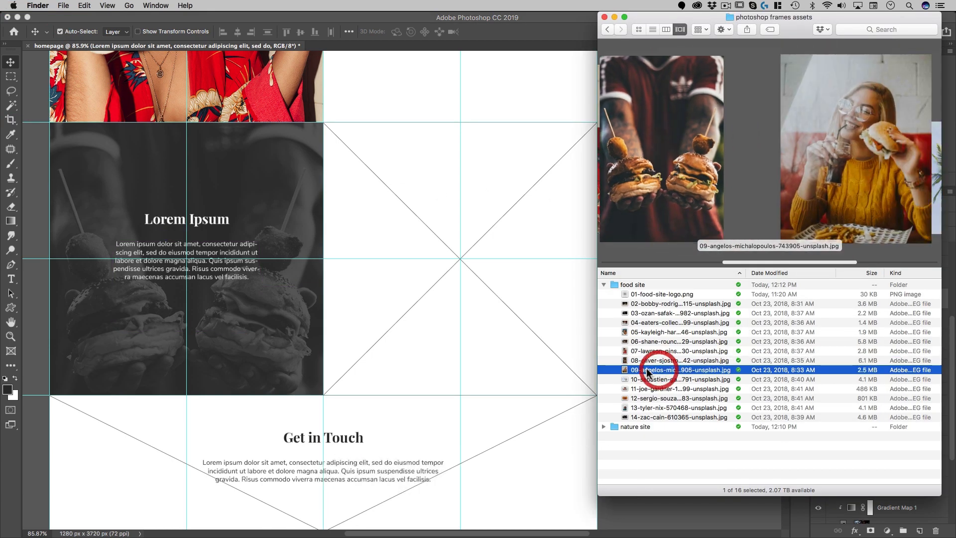
pyautogui.moveTo(649, 371); pyautogui.dragTo(503, 298)
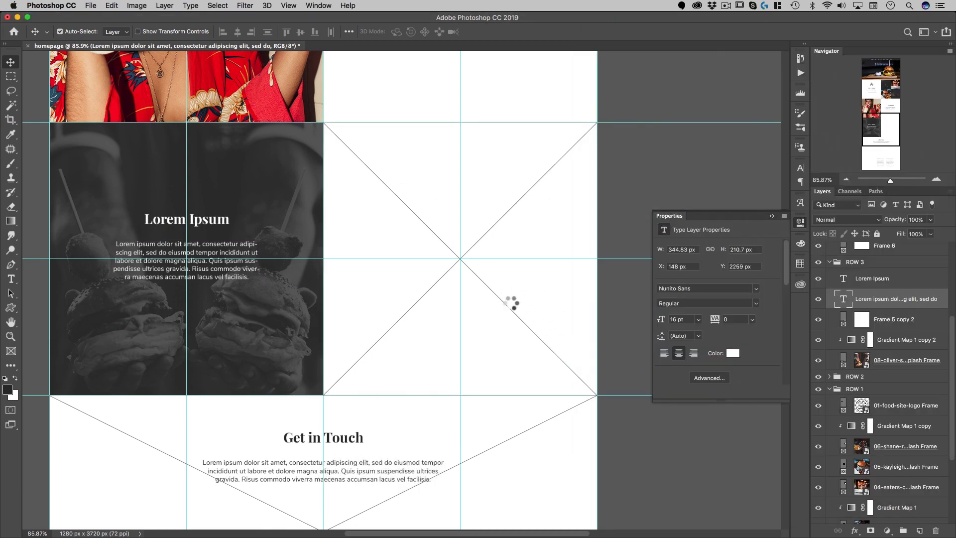
# Switch to Finder and place the JPG numbered 10 into the full-width frame behind the Get in Touch text.
pyautogui.press('space')
pyautogui.moveTo(430, 396); pyautogui.dragTo(439, 104)
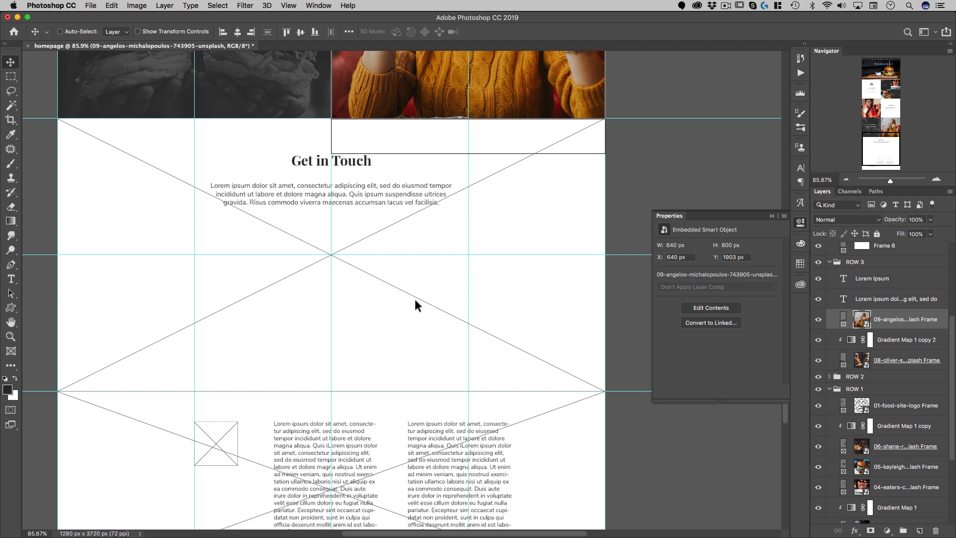
pyautogui.click(620, 185)
pyautogui.press('super+Tab')
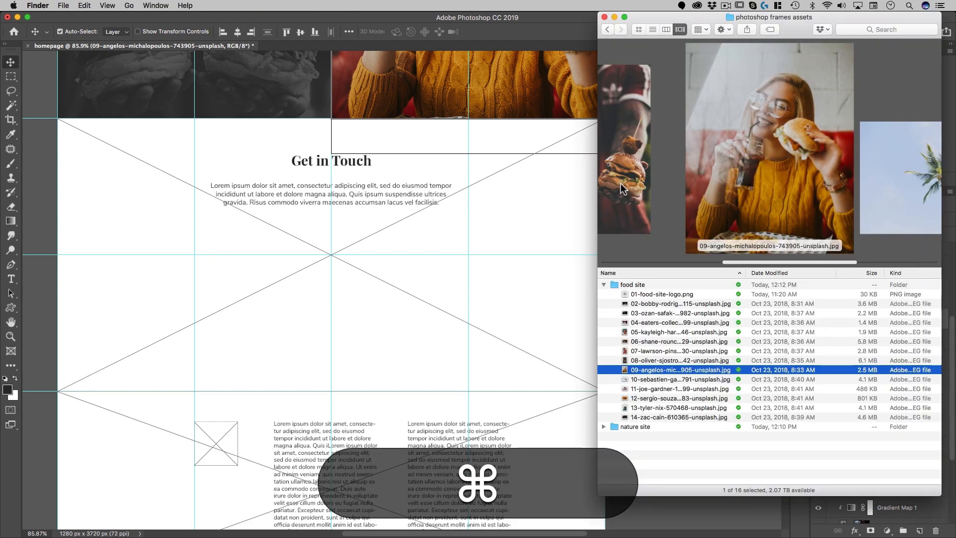
pyautogui.moveTo(665, 378); pyautogui.dragTo(503, 302)
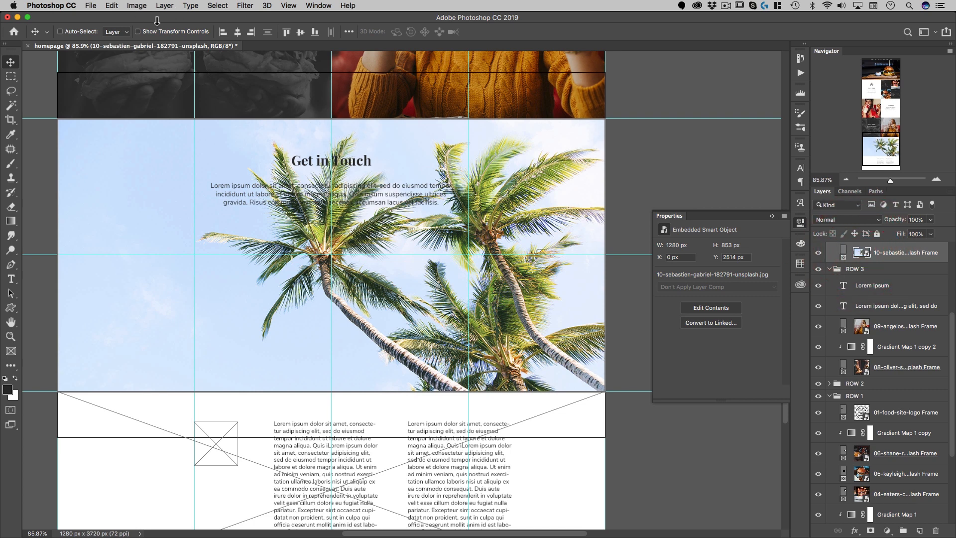
# Add a Threshold adjustment layer and clip it to the palm tree photo behind the Get in Touch text.
pyautogui.click(887, 531)
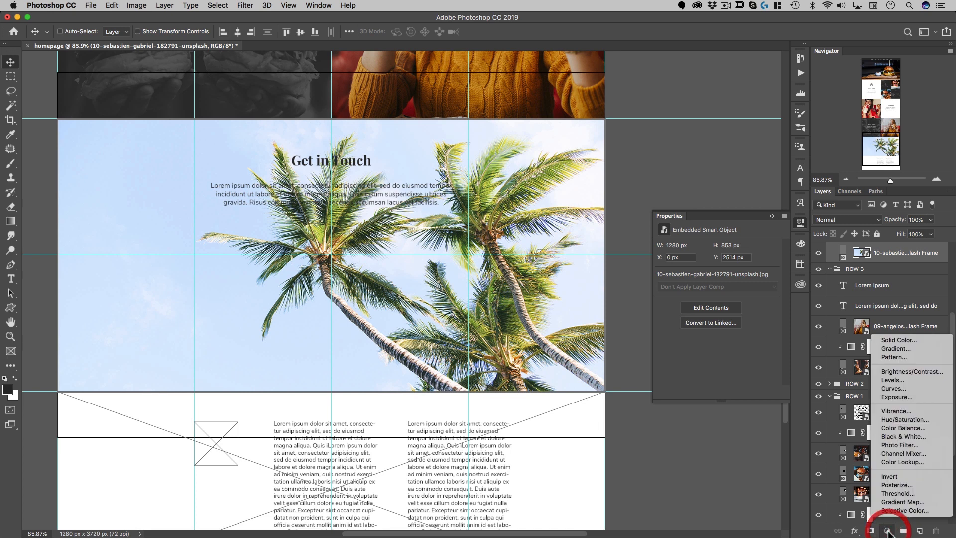
pyautogui.click(899, 492)
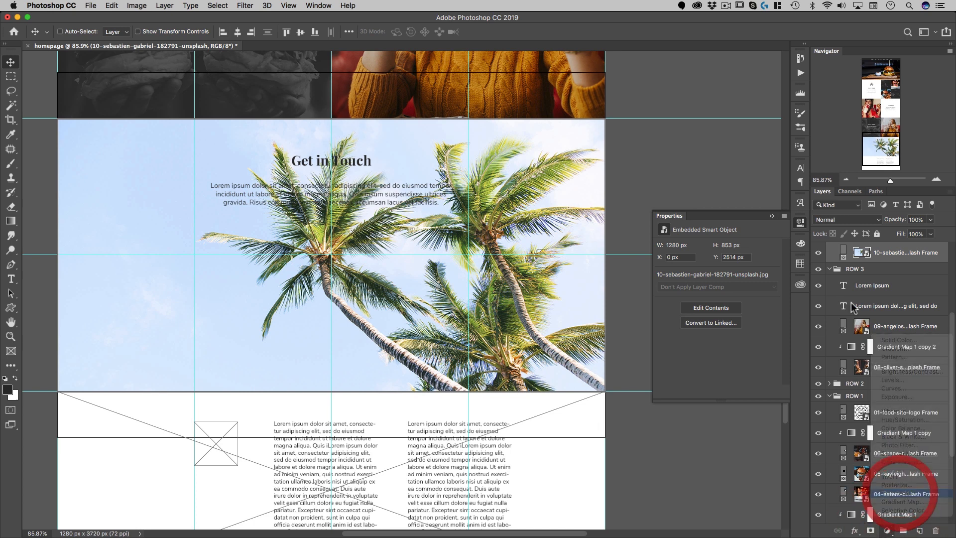
pyautogui.press('alt')
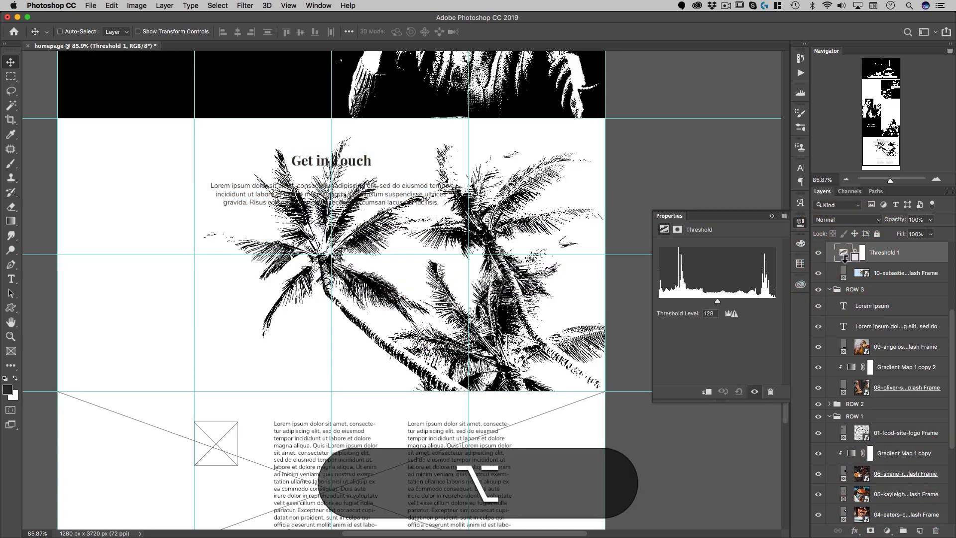
pyautogui.keyDown('alt'); pyautogui.click(846, 262); pyautogui.keyUp('alt')
# Add a Levels adjustment clipped to the palm tree photo and raise its black output level to 241.
pyautogui.click(887, 529)
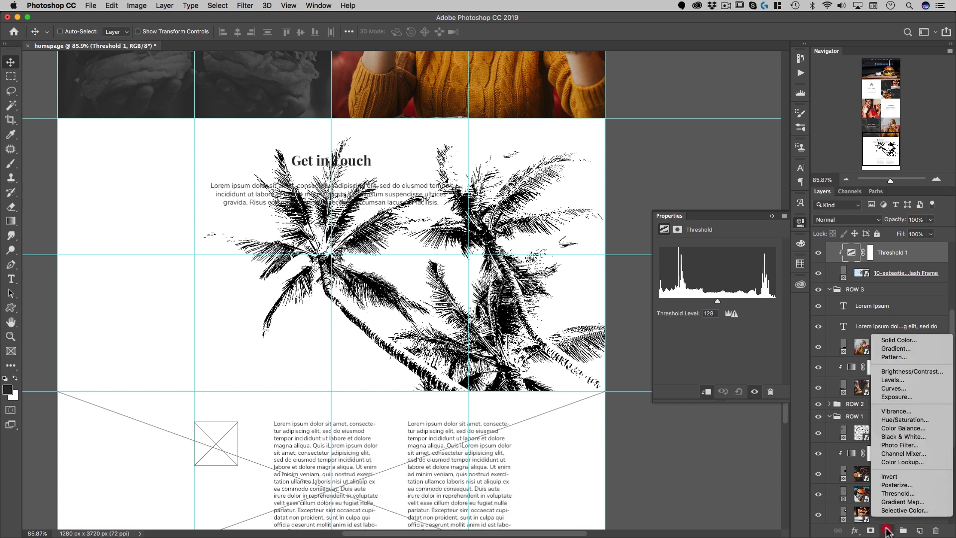
pyautogui.click(900, 380)
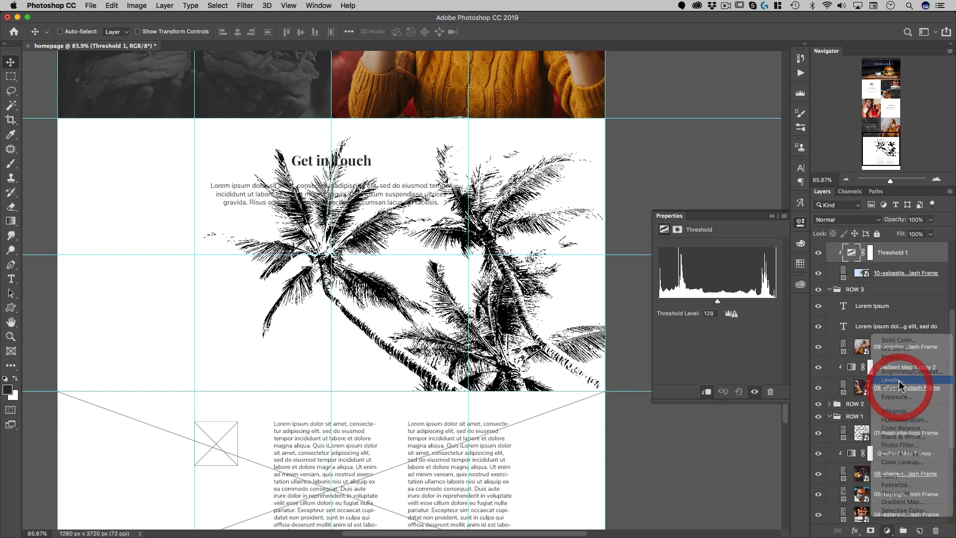
pyautogui.keyDown('alt'); pyautogui.click(853, 260); pyautogui.keyUp('alt')
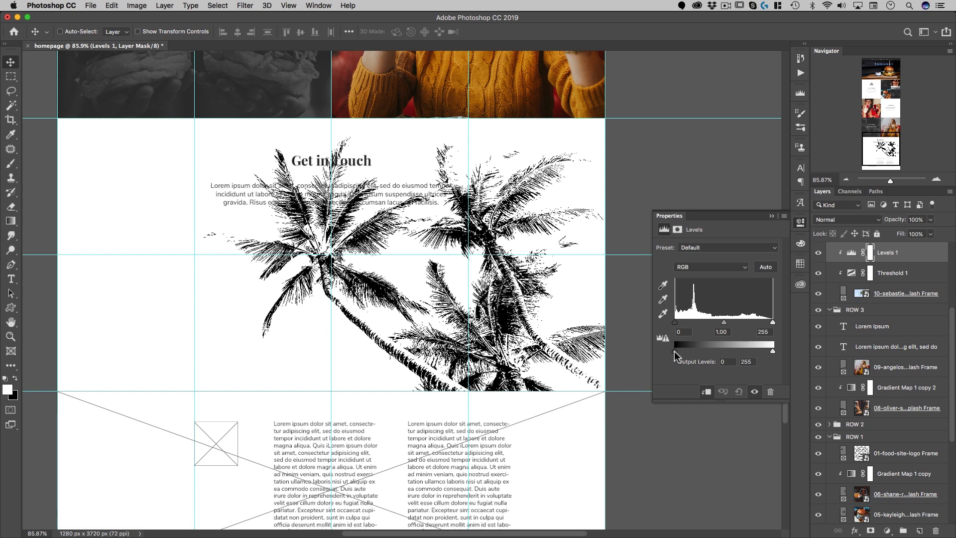
pyautogui.moveTo(674, 351); pyautogui.dragTo(770, 352)
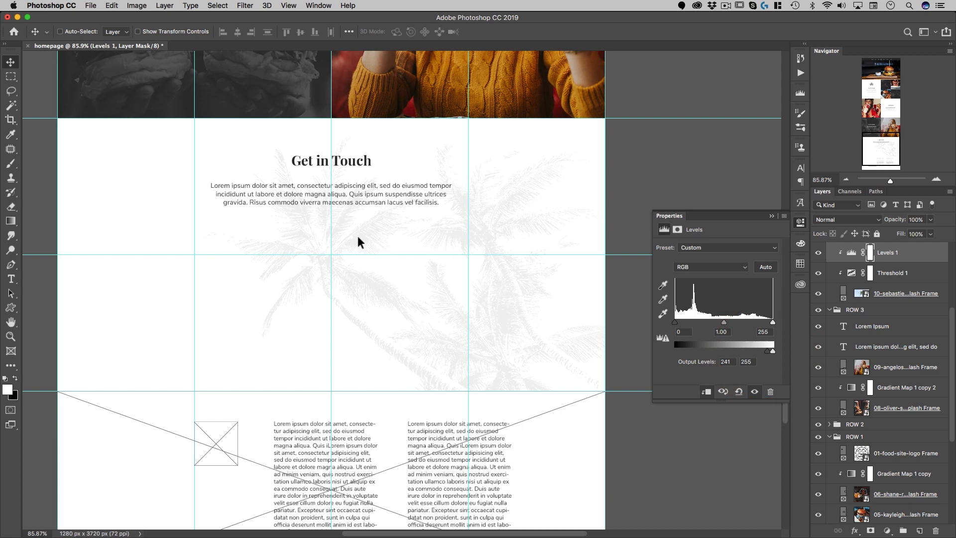
# Set the threshold level of the palm tree photo's Threshold adjustment to 170.
pyautogui.click(858, 279)
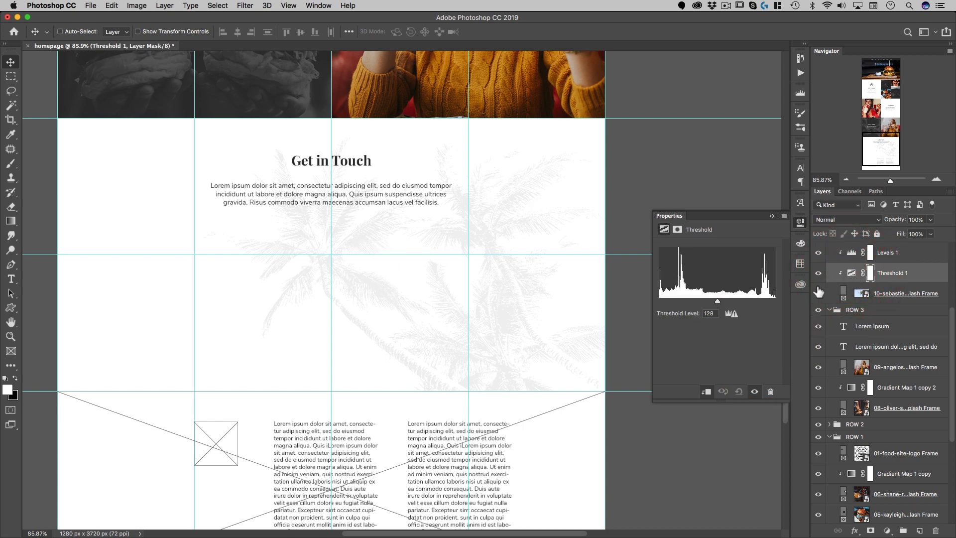
pyautogui.moveTo(713, 303)
pyautogui.mouseDown()
pyautogui.moveTo(704, 303)
pyautogui.moveTo(764, 303)
pyautogui.moveTo(756, 304)
pyautogui.mouseUp()
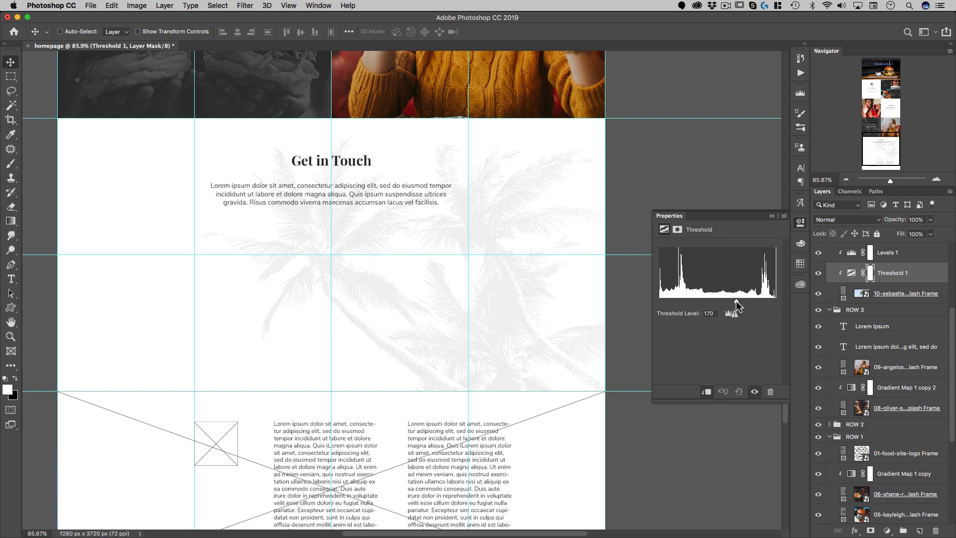
pyautogui.moveTo(735, 300); pyautogui.dragTo(737, 301)
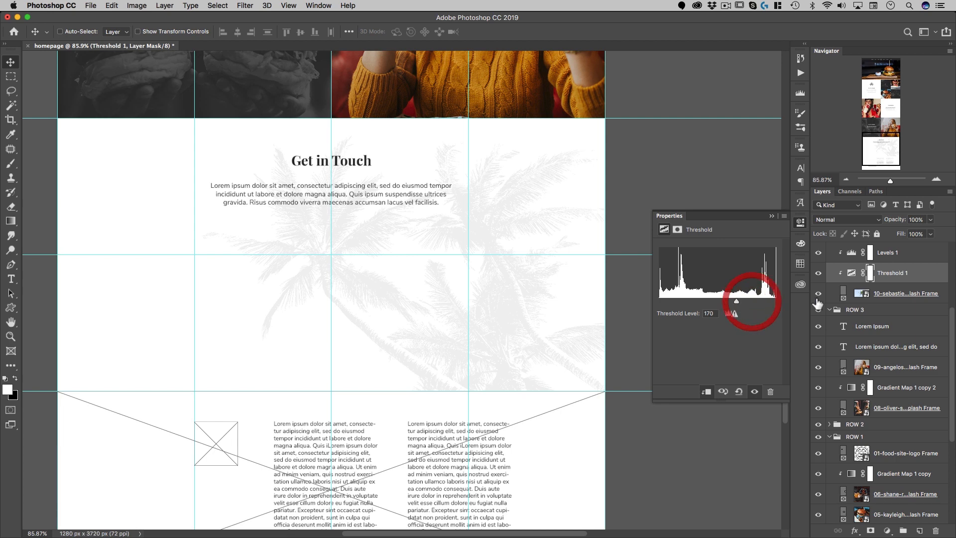
pyautogui.click(850, 254)
pyautogui.click(865, 273)
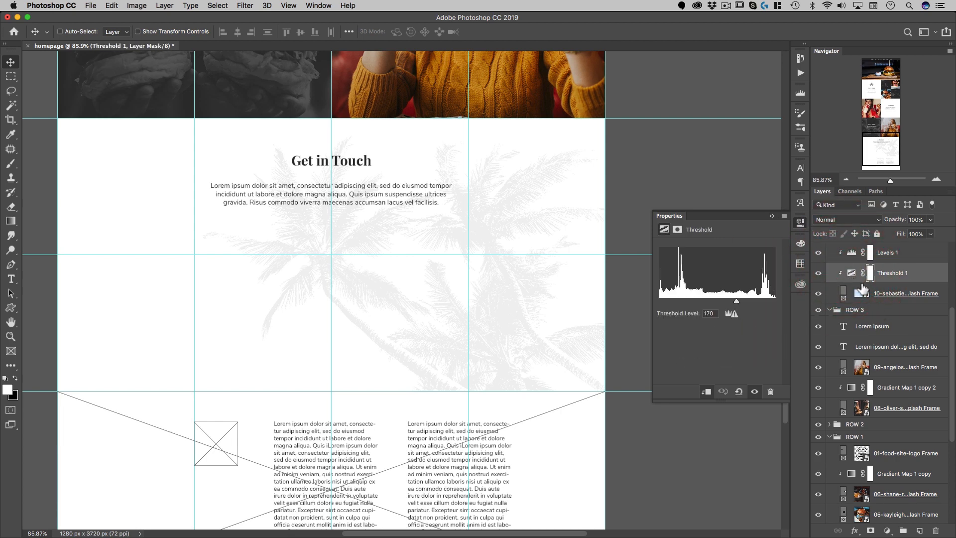
# Switch to Finder and place the JPG numbered 14 into the full-width footer frame.
pyautogui.scroll(-5, 516, 285)
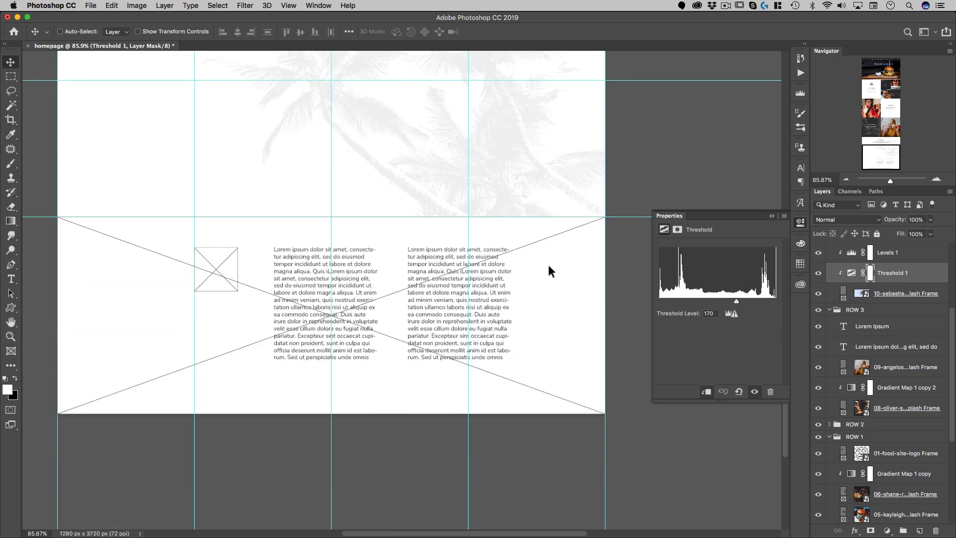
pyautogui.scroll(5, 886, 310)
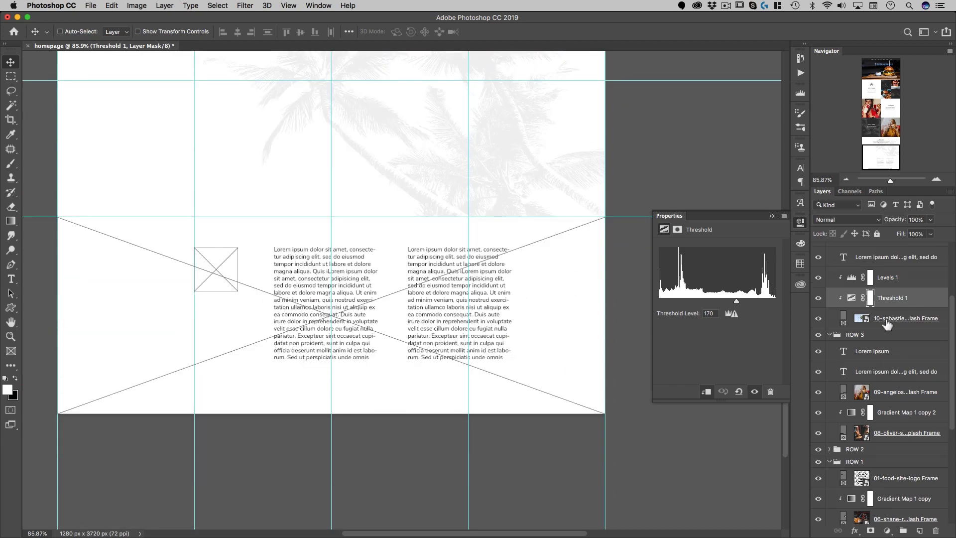
pyautogui.press('super+Tab')
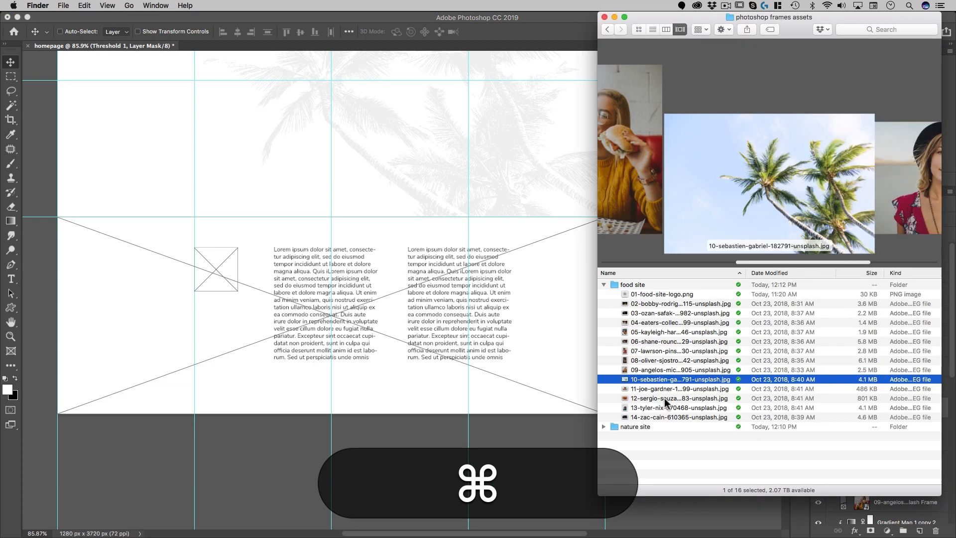
pyautogui.click(664, 389)
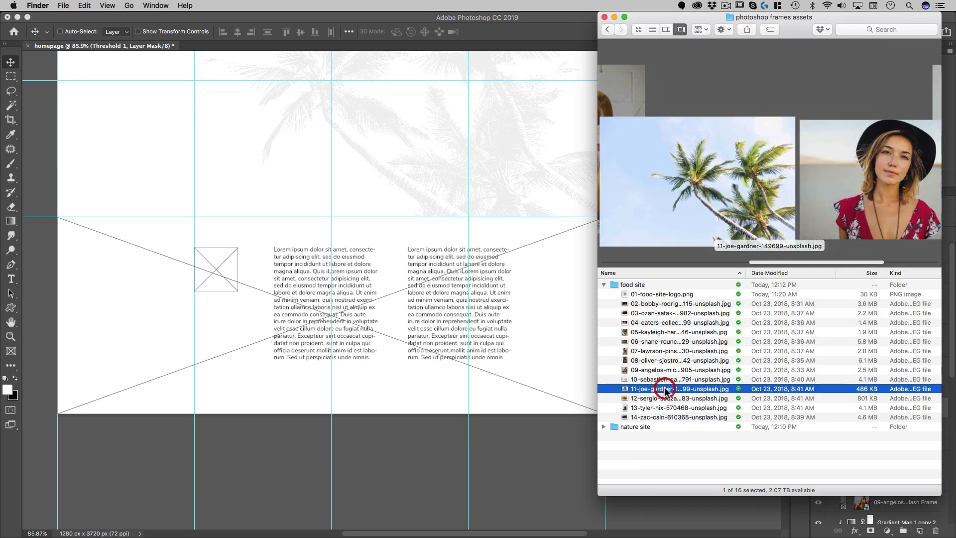
pyautogui.click(647, 417)
pyautogui.moveTo(665, 416); pyautogui.dragTo(327, 391)
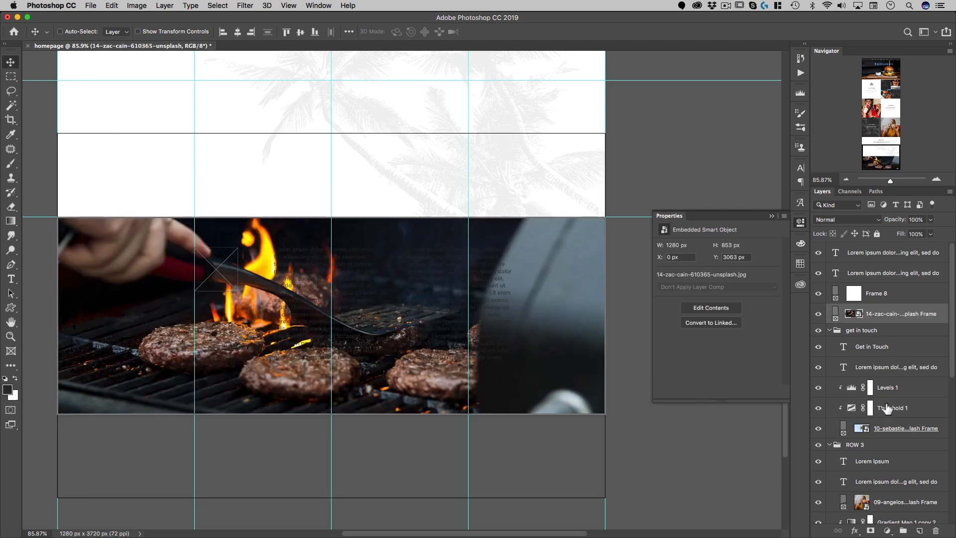
# Duplicate the ROW 3 gradient map above the footer grill photo and clip it to that photo.
pyautogui.scroll(-2, 882, 437)
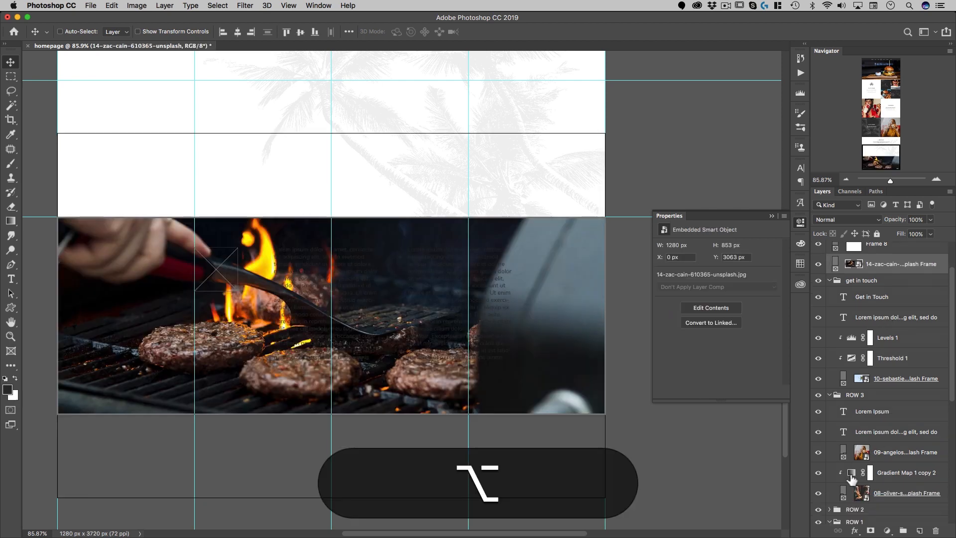
pyautogui.moveTo(857, 470); pyautogui.dragTo(878, 260)
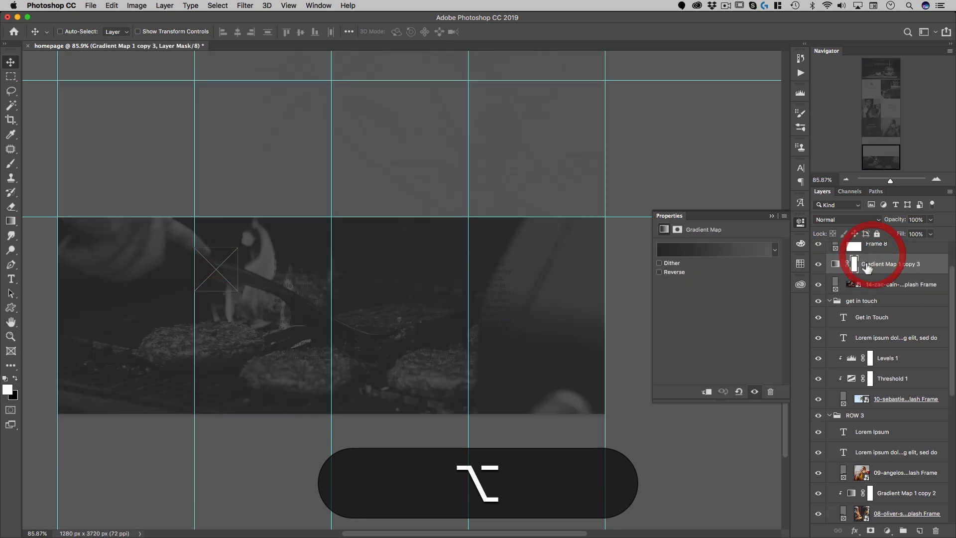
pyautogui.keyDown('alt'); pyautogui.click(833, 274); pyautogui.keyUp('alt')
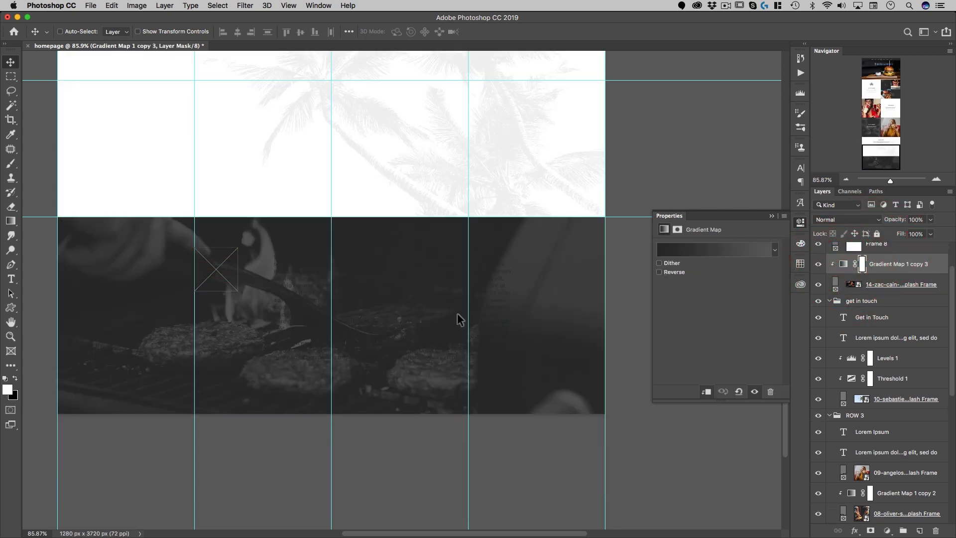
# Set the text colour of both Lorem ipsum columns in the footer to white and return to the Move tool.
pyautogui.press('super')
pyautogui.scroll(2, 897, 287)
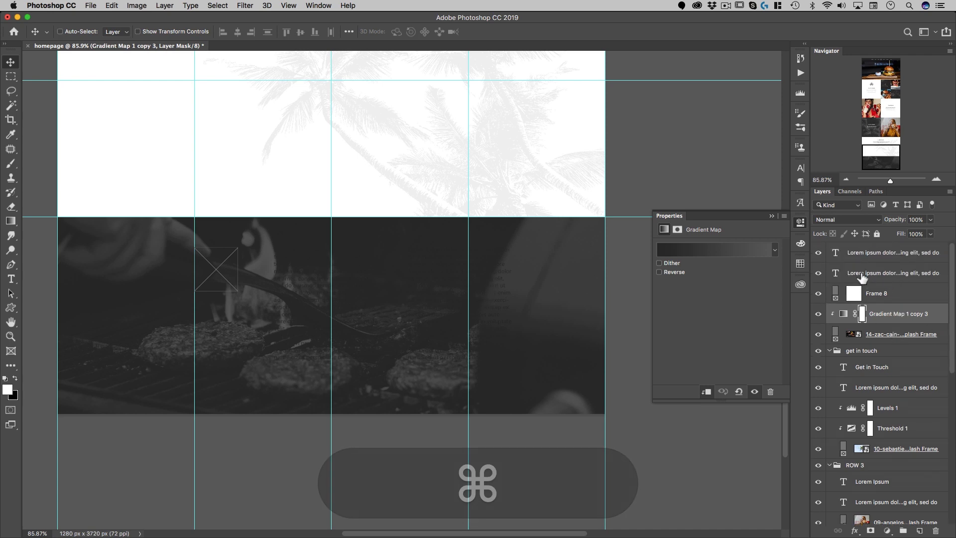
pyautogui.click(864, 273)
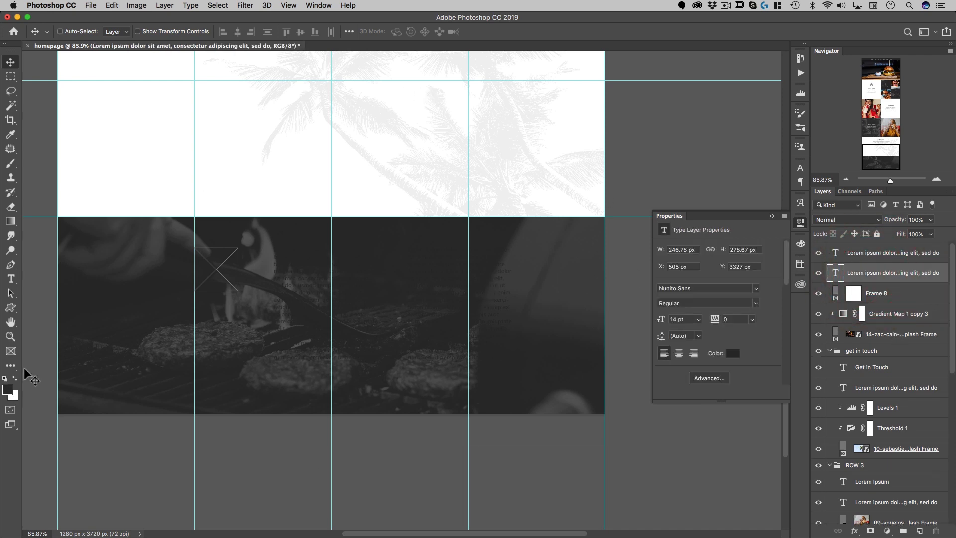
pyautogui.press('t')
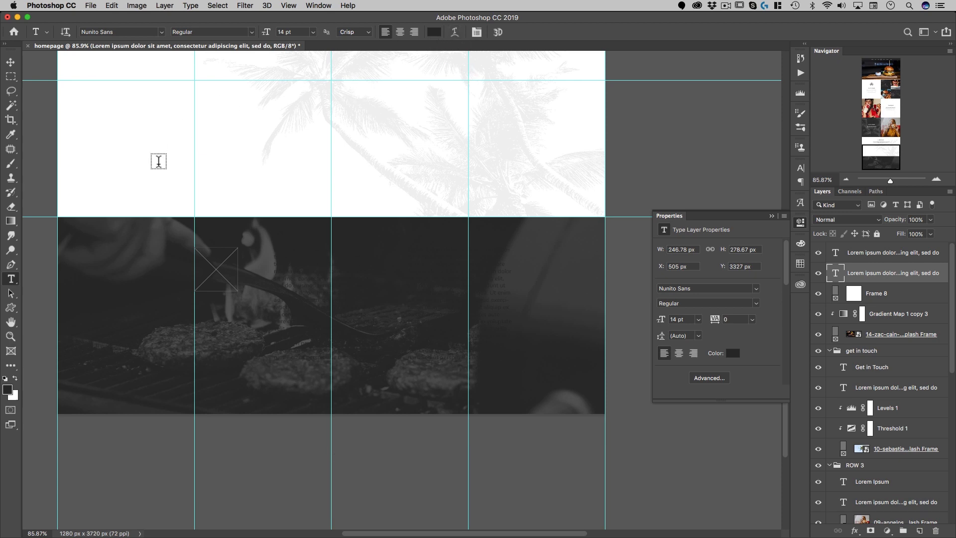
pyautogui.click(15, 381)
pyautogui.hotkey('alt', 'BackSpace')
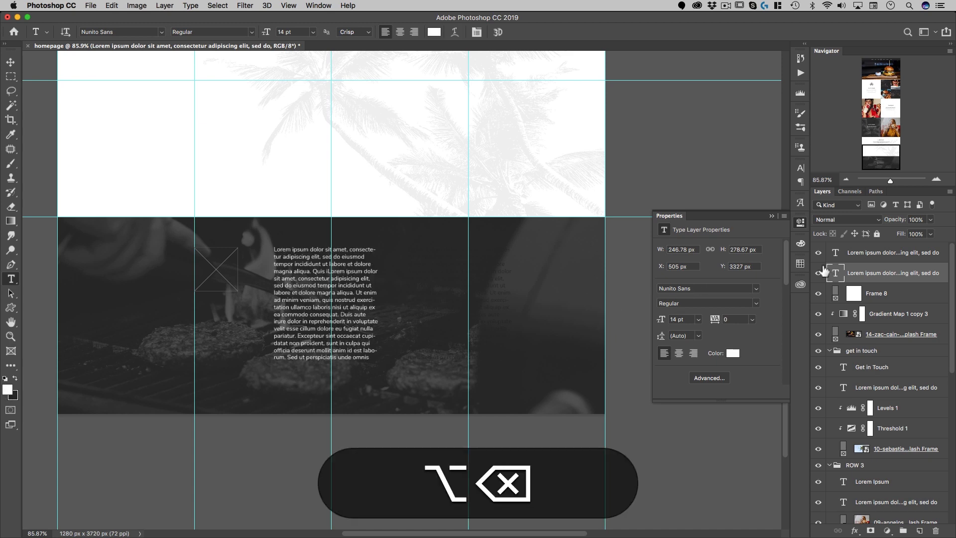
pyautogui.click(868, 253)
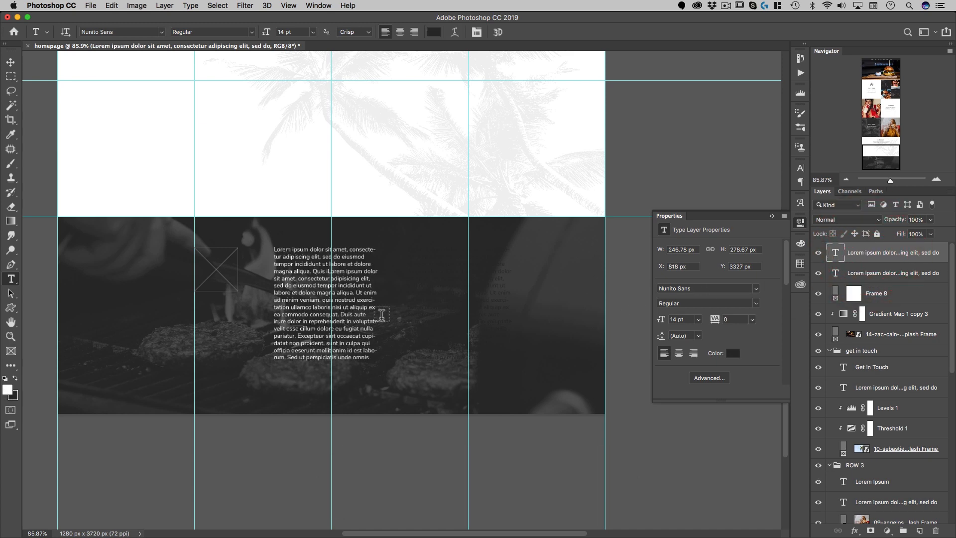
pyautogui.hotkey('alt', 'BackSpace')
pyautogui.press('v')
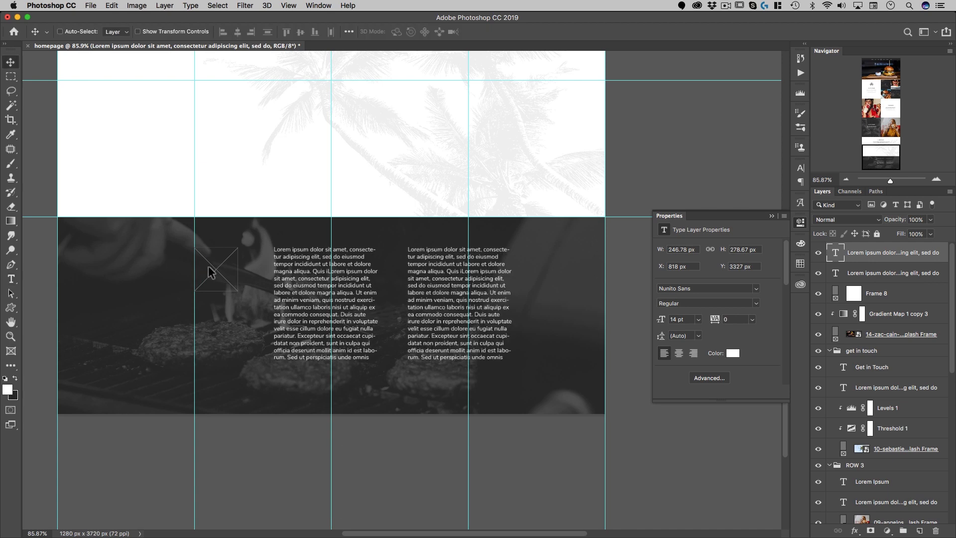
# Switch to Finder and place 01-food-site-logo.png into the small square frame beside the footer text.
pyautogui.press('super')
pyautogui.press('super+Tab')
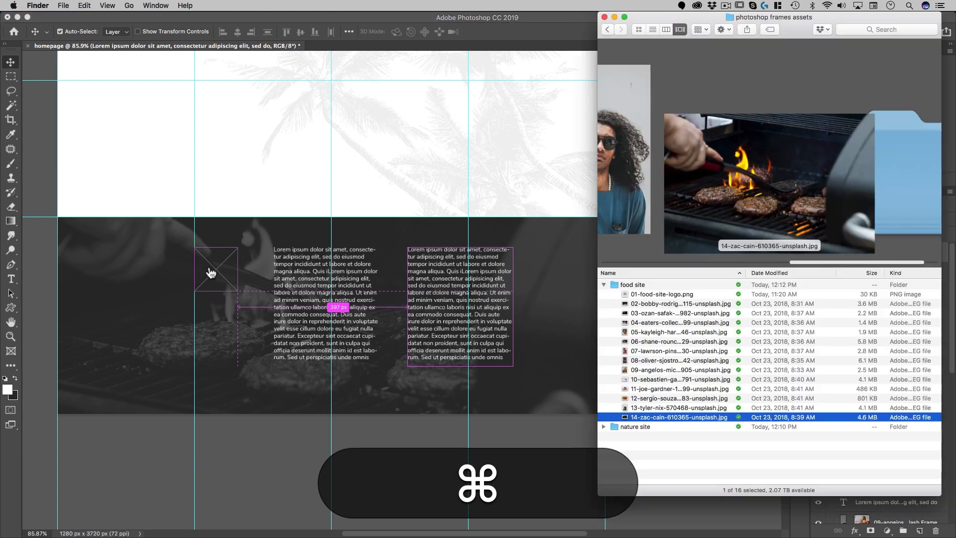
pyautogui.moveTo(677, 293); pyautogui.dragTo(222, 274)
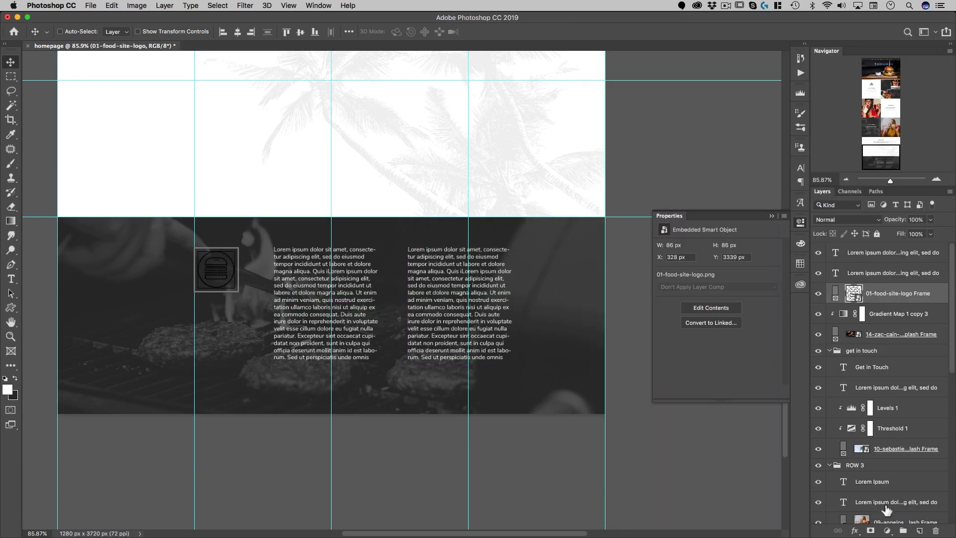
# Apply a white Color Overlay layer style to the burger logo in the footer.
pyautogui.click(857, 531)
pyautogui.click(877, 486)
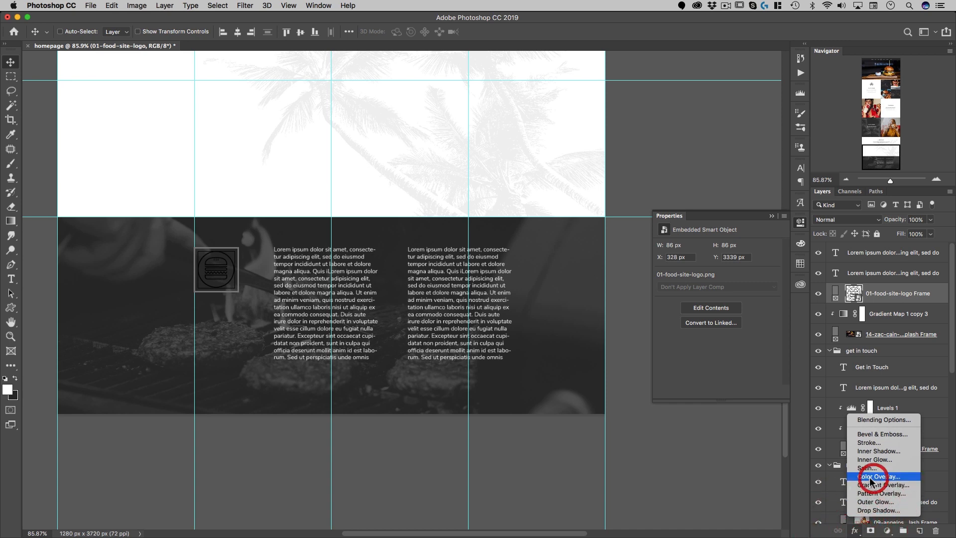
pyautogui.click(850, 80)
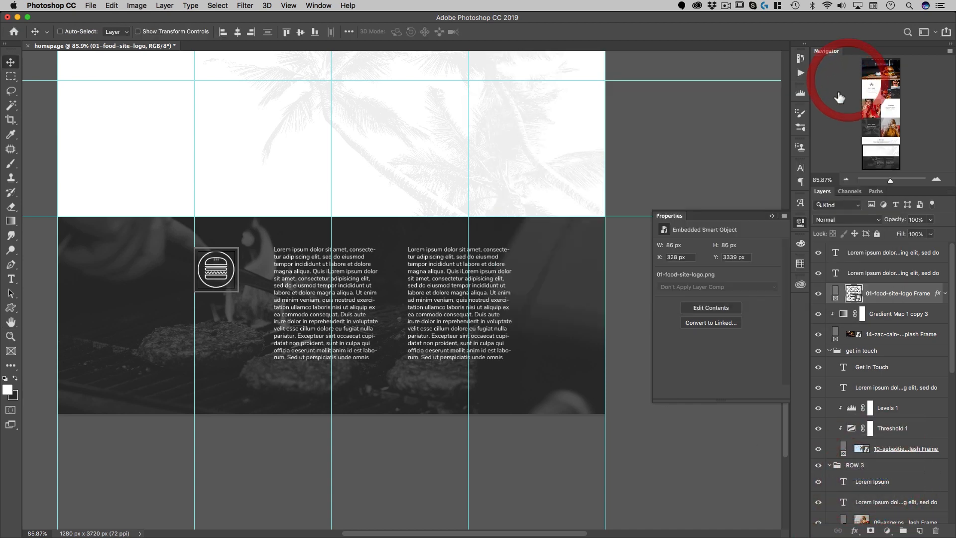
# Draw a circular frame about 305 px wide on the pasteboard beside the page and move it under the Get in Touch text.
pyautogui.scroll(3, 545, 221)
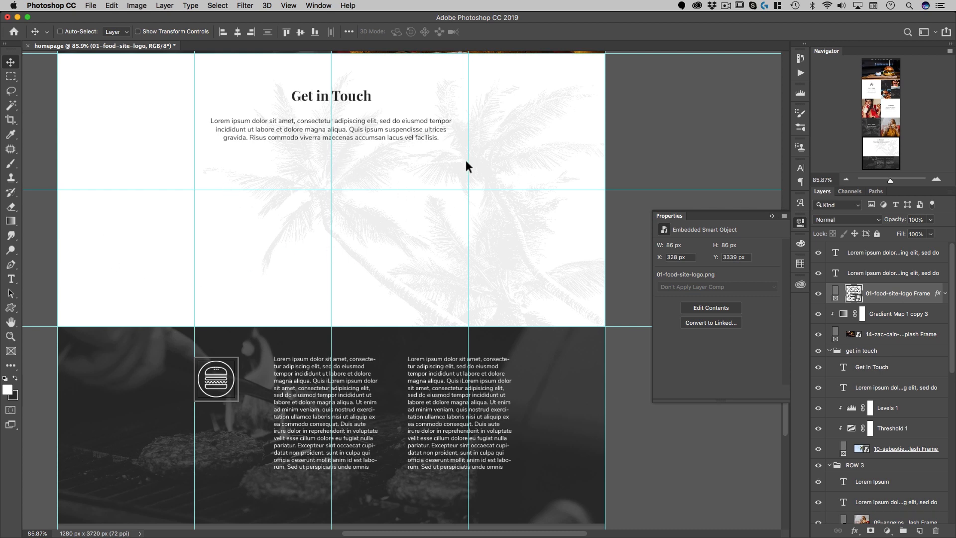
pyautogui.press('space')
pyautogui.moveTo(451, 176); pyautogui.dragTo(431, 207)
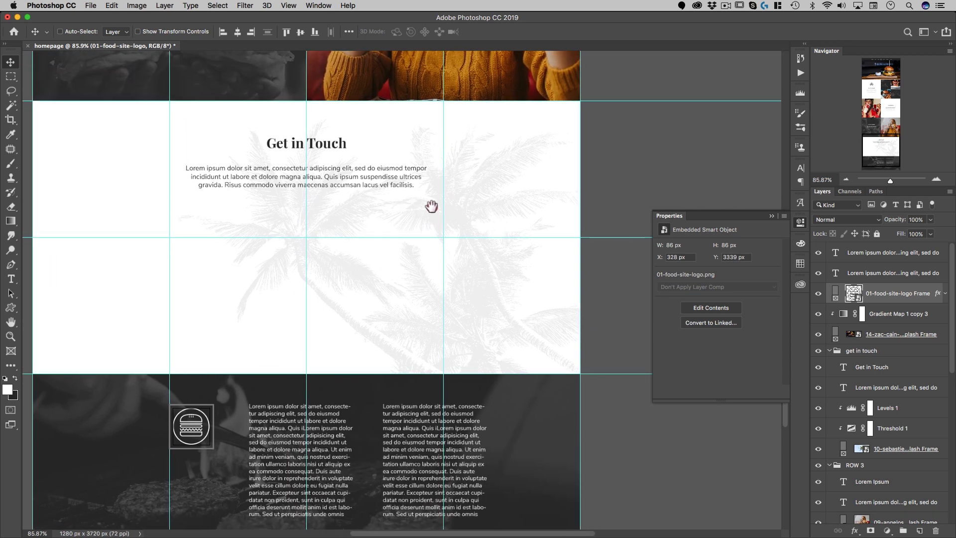
pyautogui.moveTo(348, 167); pyautogui.dragTo(343, 178)
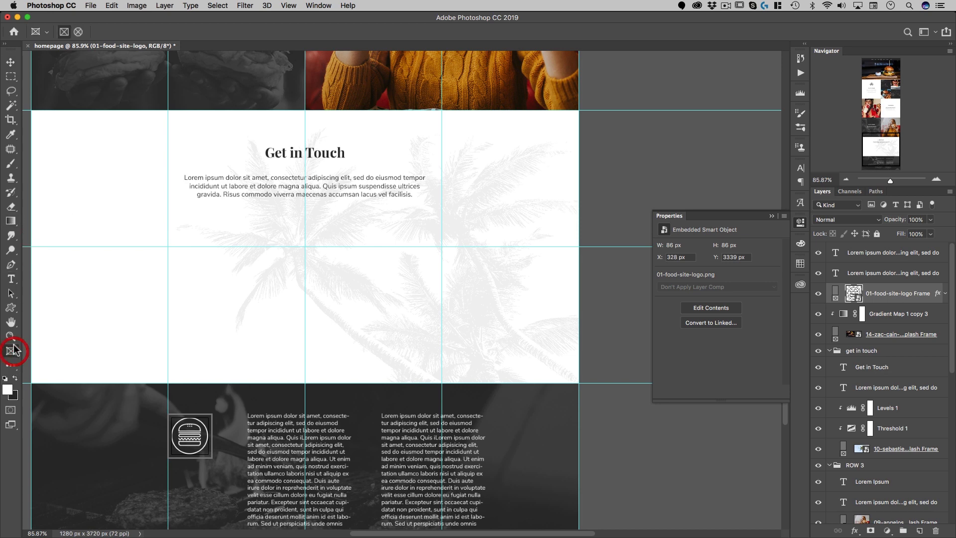
pyautogui.click(78, 32)
pyautogui.moveTo(166, 237); pyautogui.dragTo(234, 292)
pyautogui.press('shift+super+z')
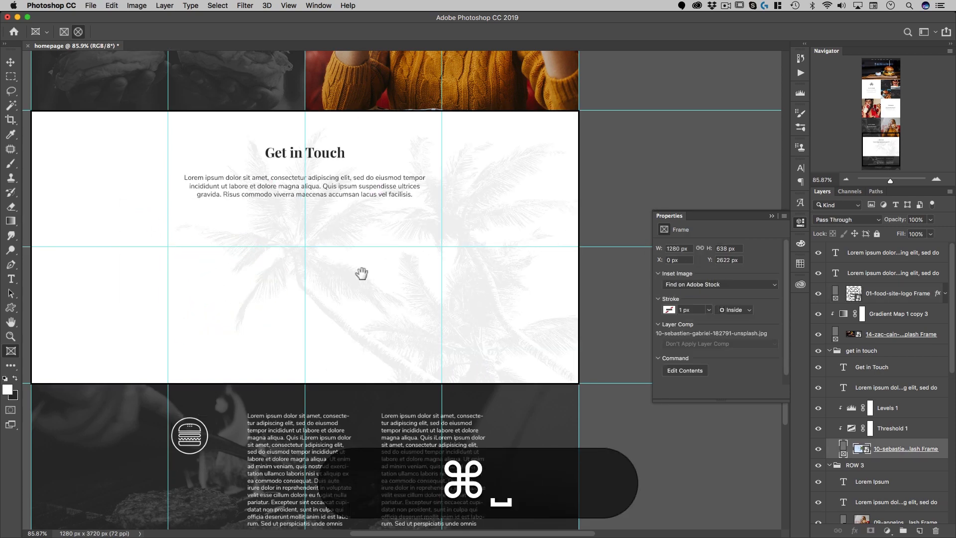
pyautogui.moveTo(362, 273); pyautogui.dragTo(299, 270)
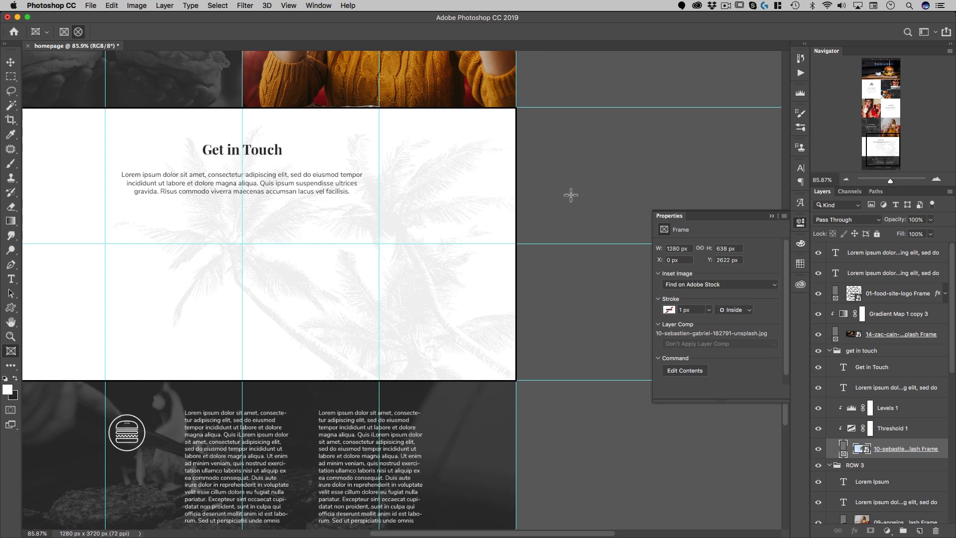
pyautogui.moveTo(544, 173)
pyautogui.mouseDown()
pyautogui.moveTo(674, 320)
pyautogui.moveTo(427, 244)
pyautogui.moveTo(133, 250)
pyautogui.moveTo(121, 241)
pyautogui.mouseUp()
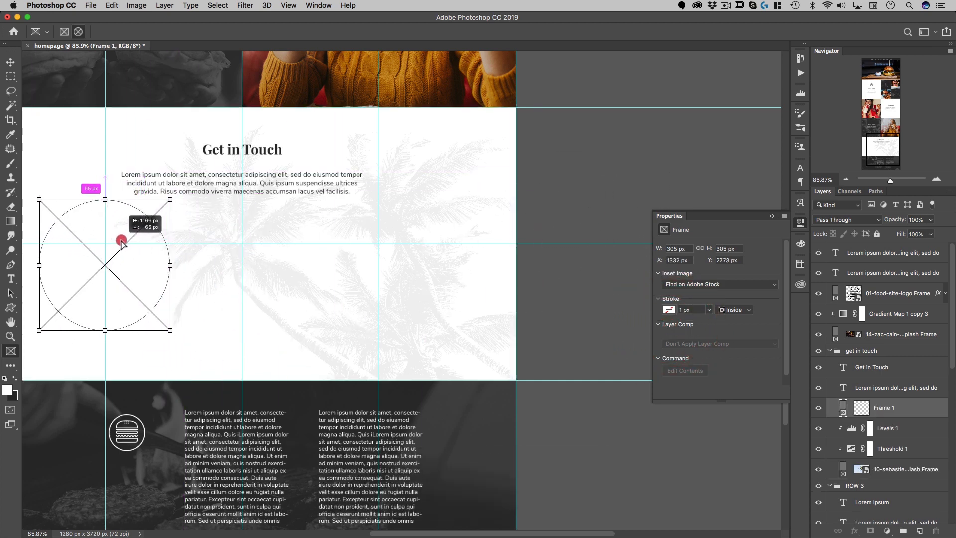
# Resize the empty circular frame to about 268 px and centre it on the page's first inner vertical guide.
pyautogui.moveTo(164, 202); pyautogui.dragTo(153, 216)
pyautogui.press('alt+shift+super+z')
pyautogui.press('super+z')
pyautogui.moveTo(128, 247); pyautogui.dragTo(137, 233)
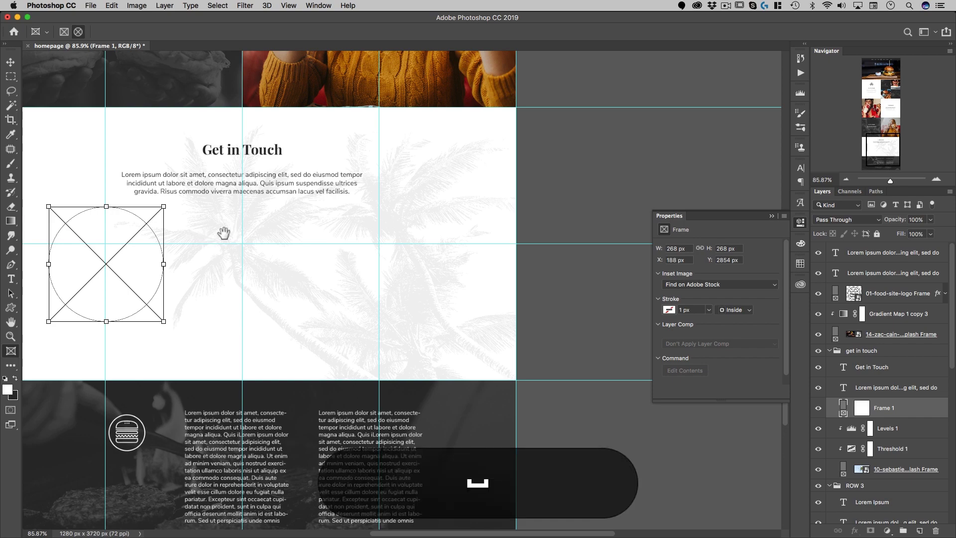
# Switch to Finder and place portrait file 11, the woman in the black hat, into the circular frame.
pyautogui.moveTo(222, 235); pyautogui.dragTo(265, 201)
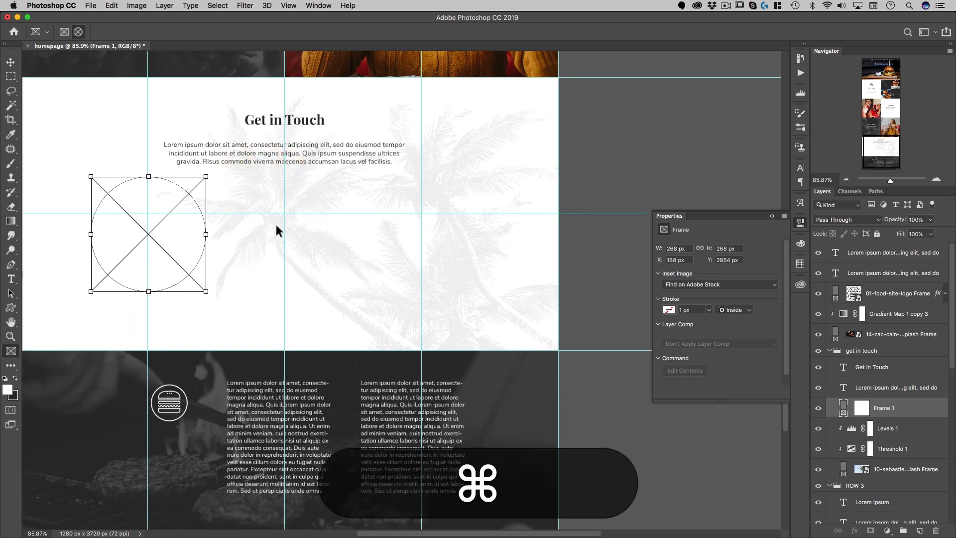
pyautogui.press('super+Tab')
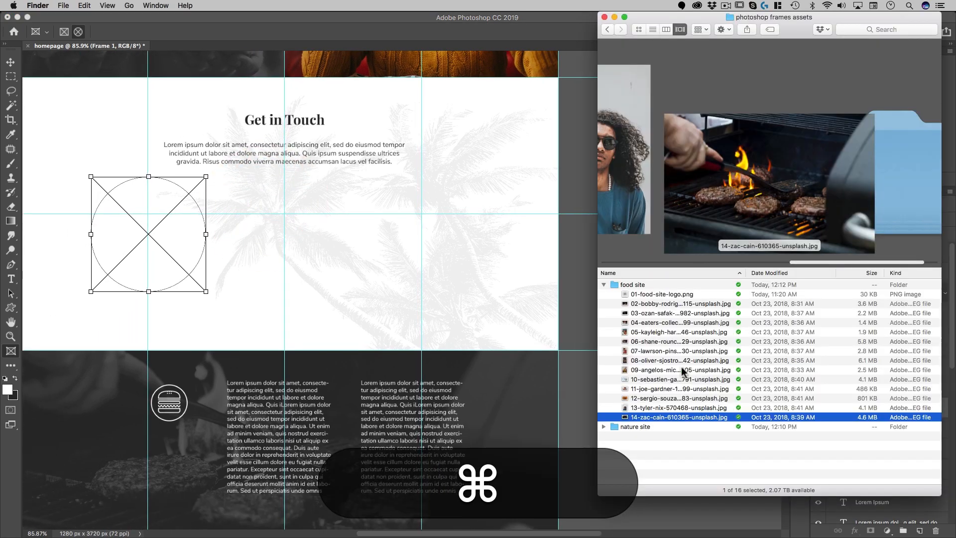
pyautogui.moveTo(662, 389); pyautogui.dragTo(163, 238)
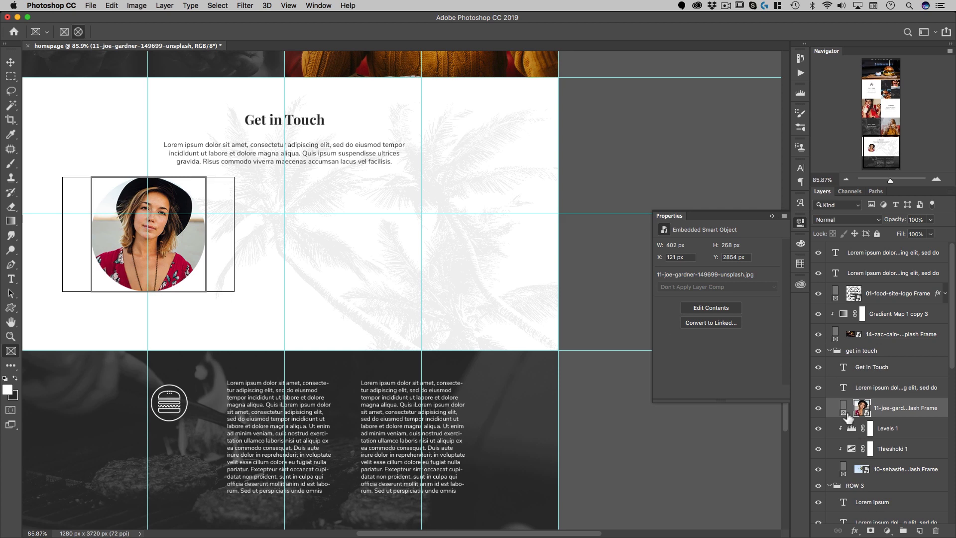
# Apply a Multiply Drop Shadow with 30% opacity, 12 px distance and 22 px size to the framed portrait, and delete the portrait frame.
pyautogui.click(852, 530)
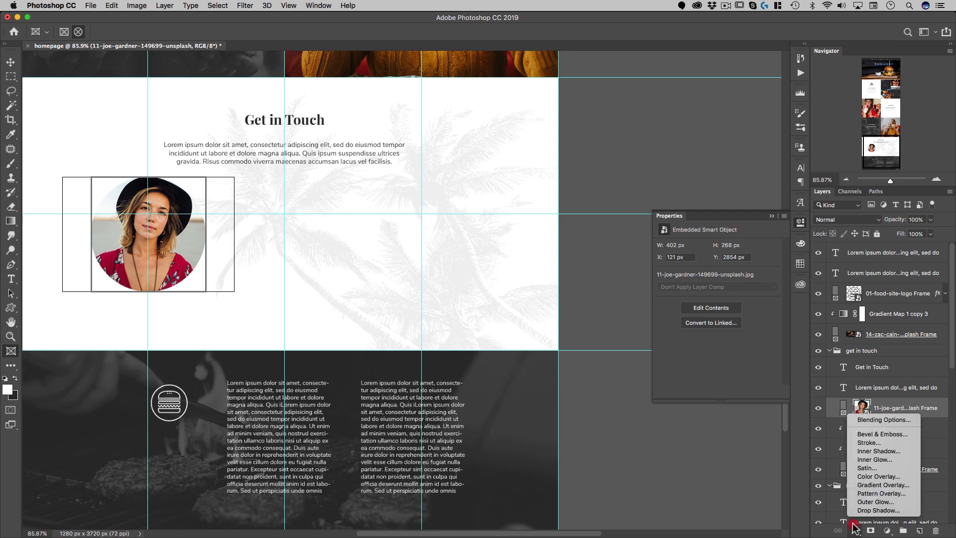
pyautogui.click(862, 514)
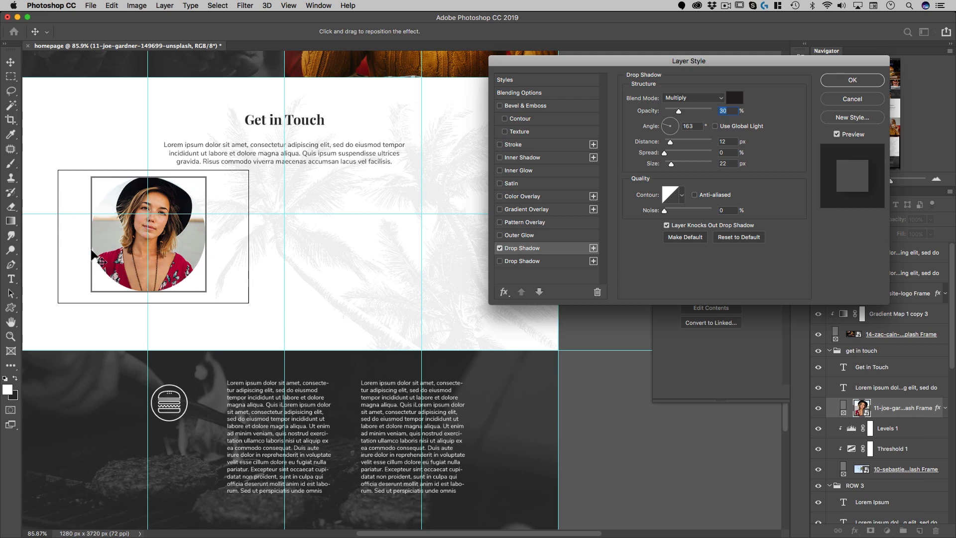
pyautogui.click(825, 81)
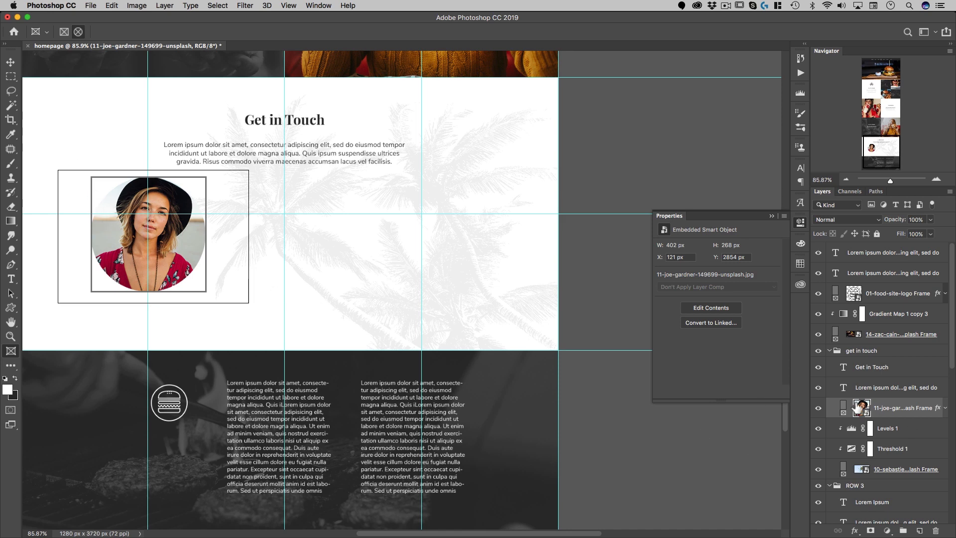
pyautogui.moveTo(841, 408); pyautogui.dragTo(935, 530)
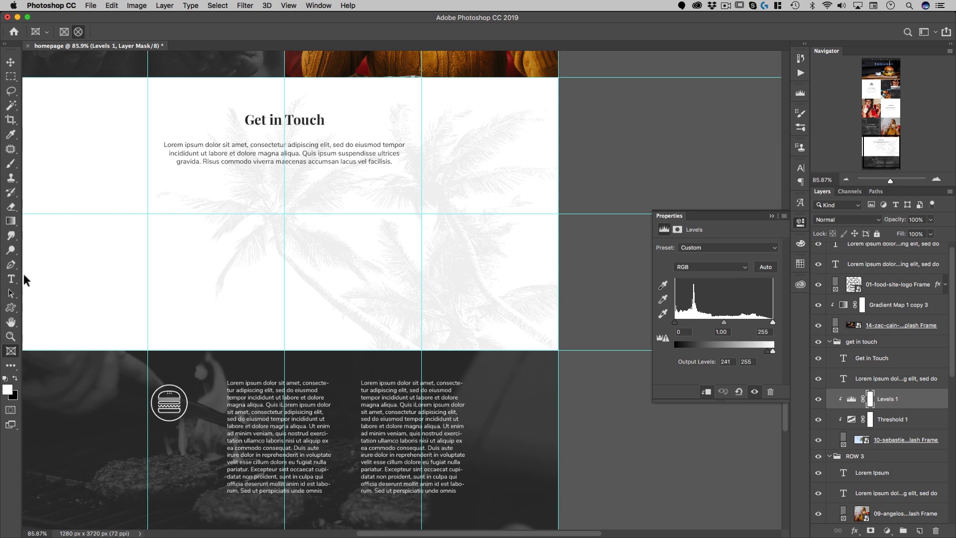
# Make a circular selection about 266 px wide under the Get in Touch text, centred on the first inner vertical guide.
pyautogui.click(10, 76)
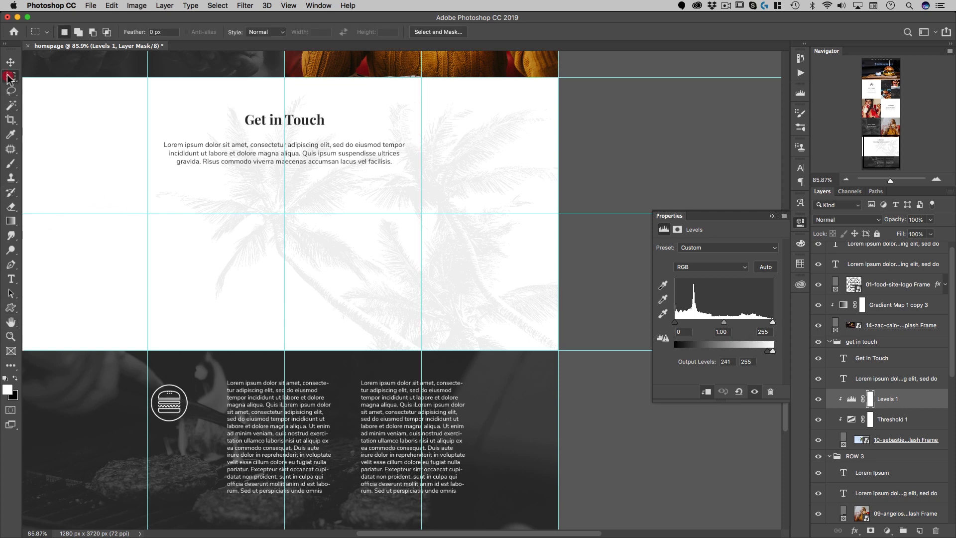
pyautogui.moveTo(8, 78); pyautogui.dragTo(74, 86)
pyautogui.moveTo(147, 235); pyautogui.dragTo(204, 178)
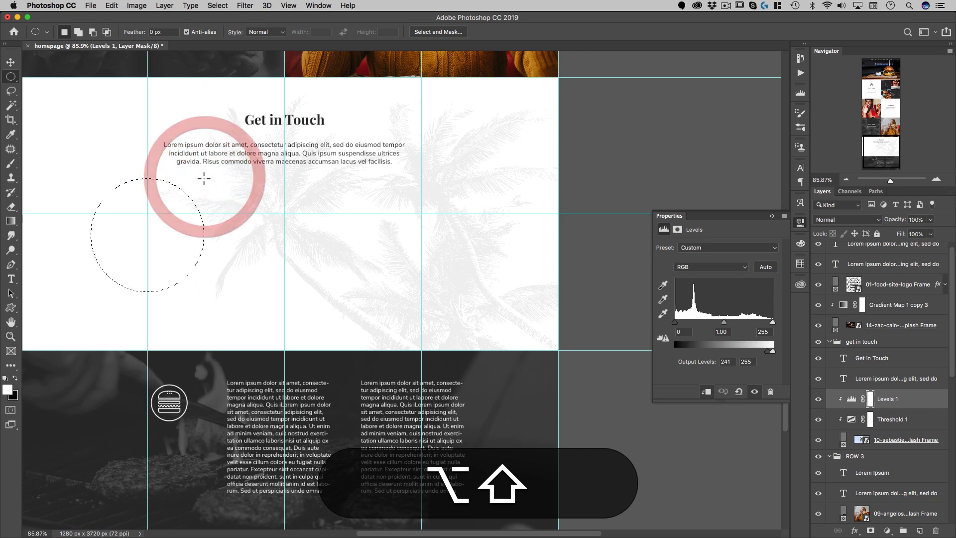
# Create a new layer, fill the circular selection with grey and deselect it.
pyautogui.click(919, 530)
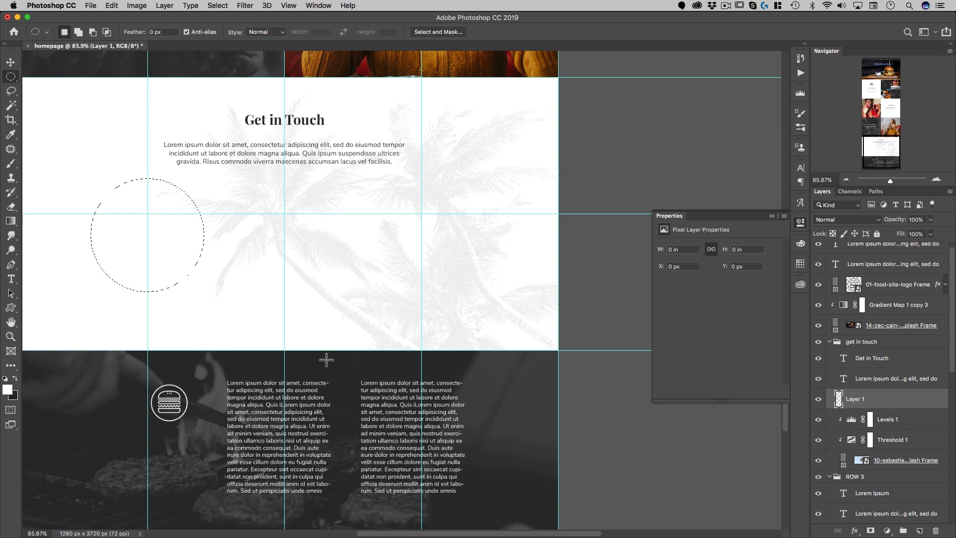
pyautogui.click(7, 389)
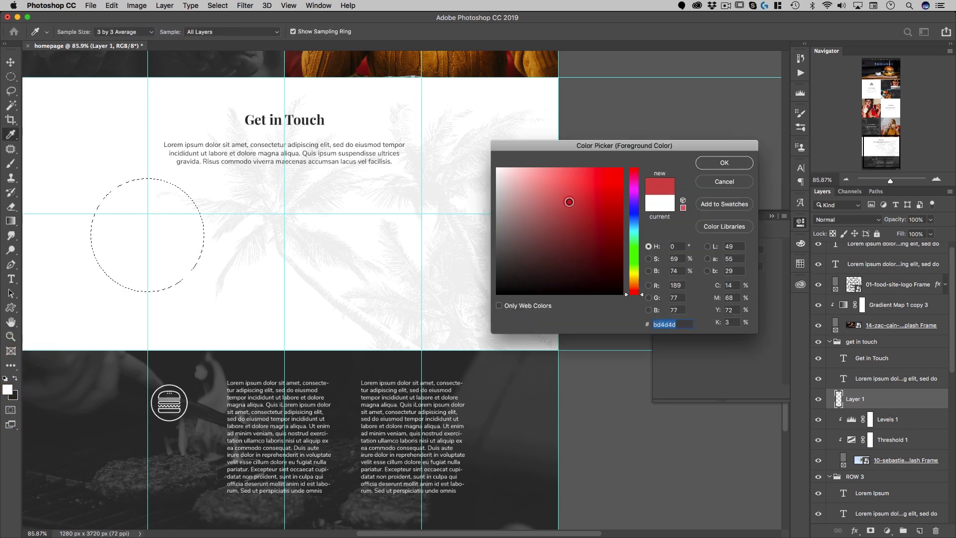
pyautogui.click(432, 207)
pyautogui.click(731, 163)
pyautogui.press('m')
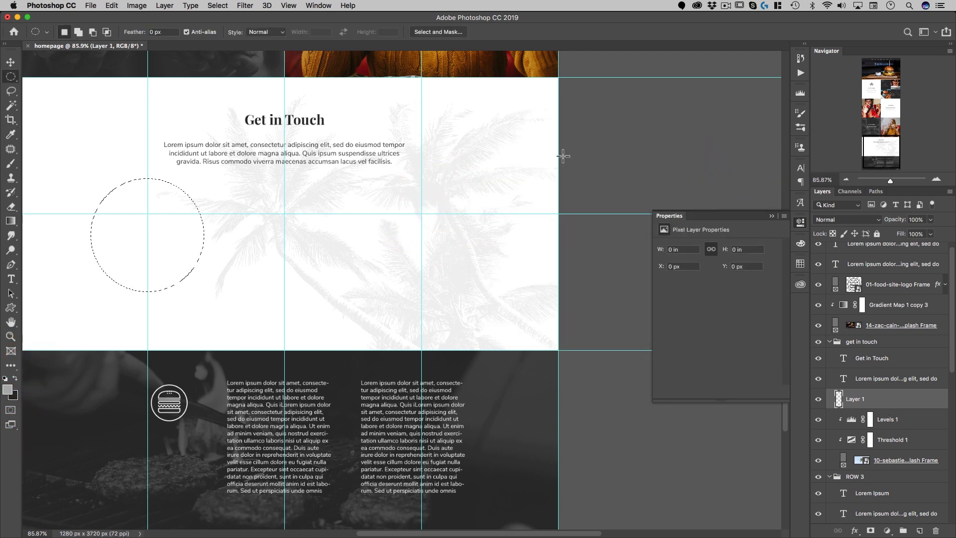
pyautogui.press('alt')
pyautogui.hotkey('alt', 'BackSpace')
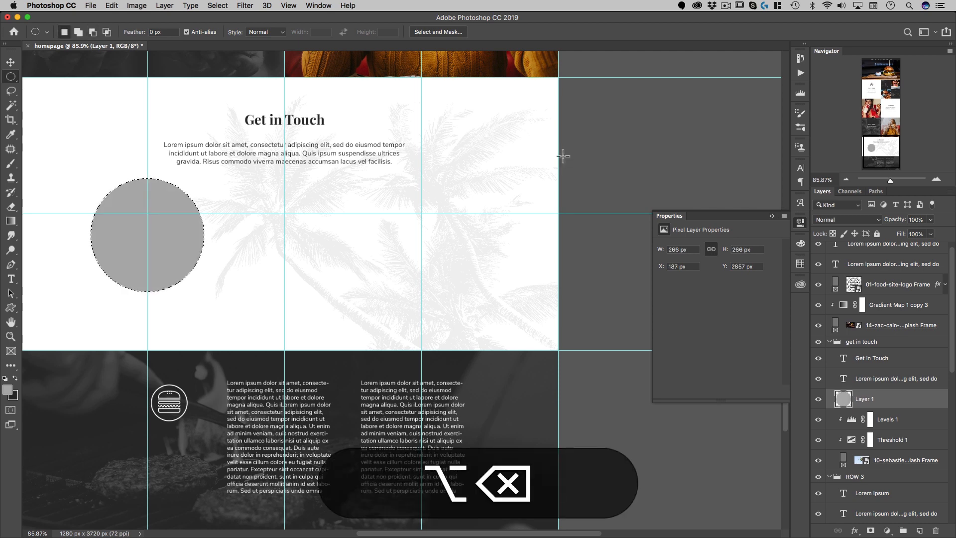
pyautogui.press('super')
pyautogui.press('super+d')
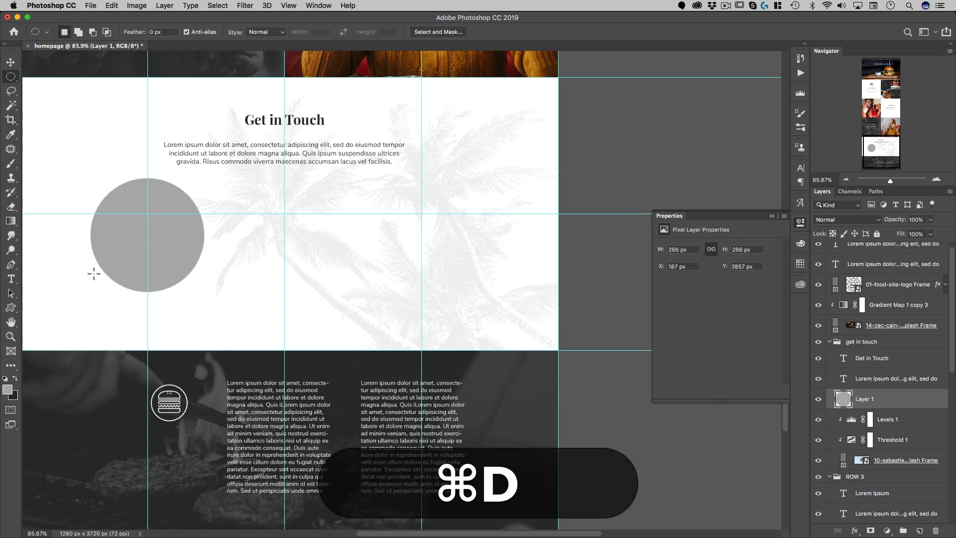
# Try to place portrait file 11 from Finder onto the grey circle.
pyautogui.press('v')
pyautogui.press('super')
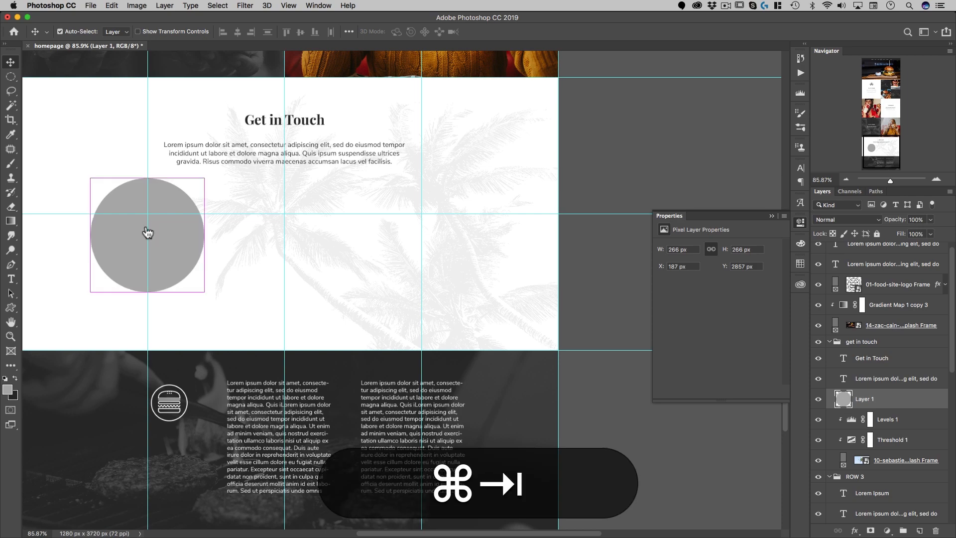
pyautogui.press('super+Tab')
pyautogui.moveTo(687, 388); pyautogui.dragTo(190, 251)
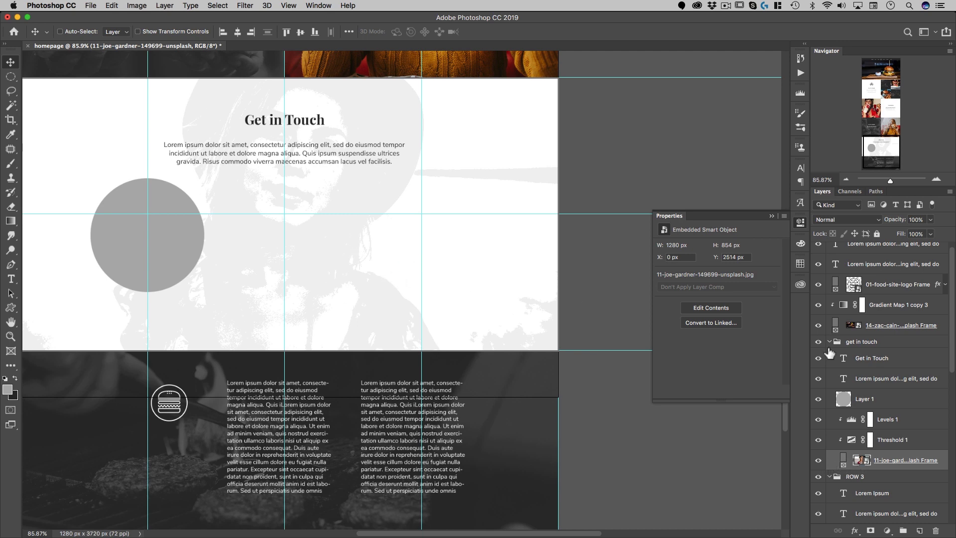
pyautogui.press('super+z')
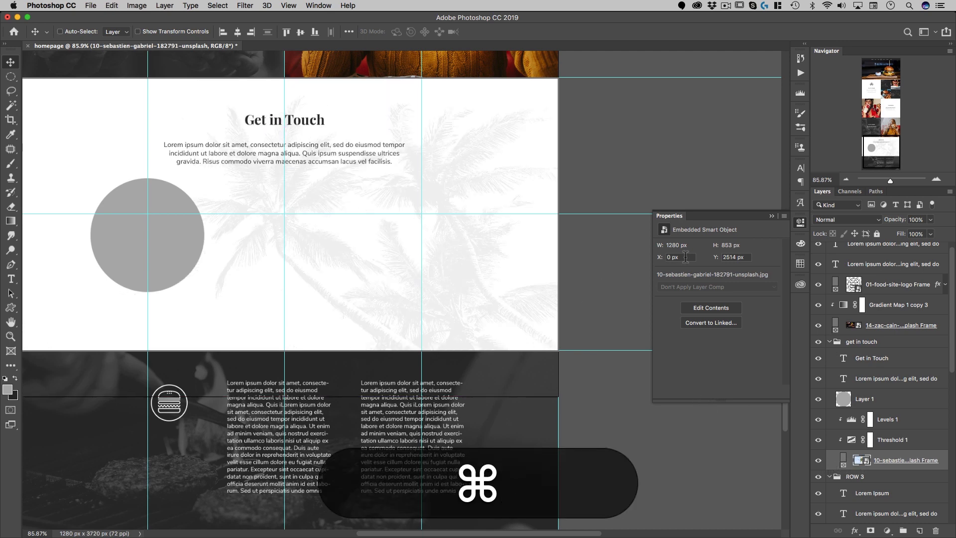
# Try to place portrait file 11 from Finder as a separate image outside the page area.
pyautogui.press('super+Tab')
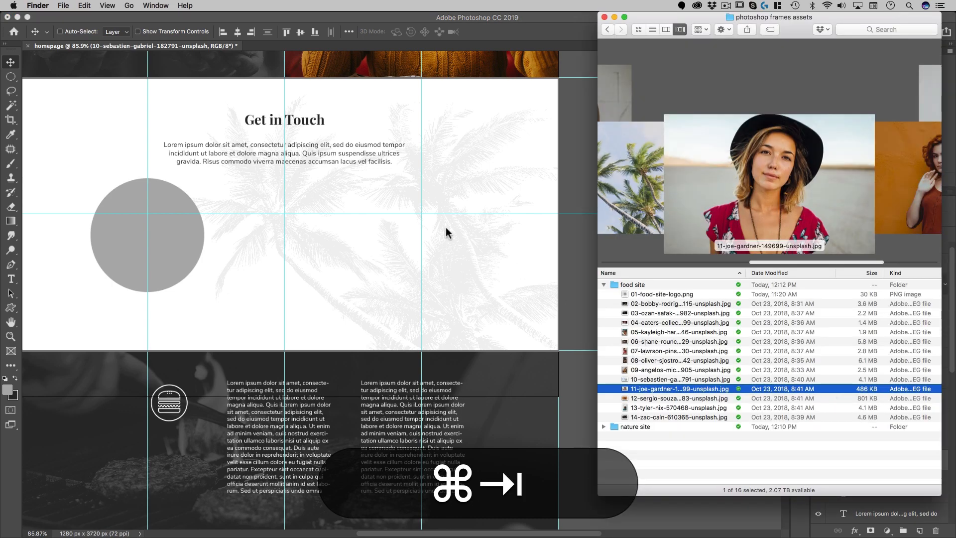
pyautogui.moveTo(685, 389); pyautogui.dragTo(575, 404)
pyautogui.press('shift')
pyautogui.press('super')
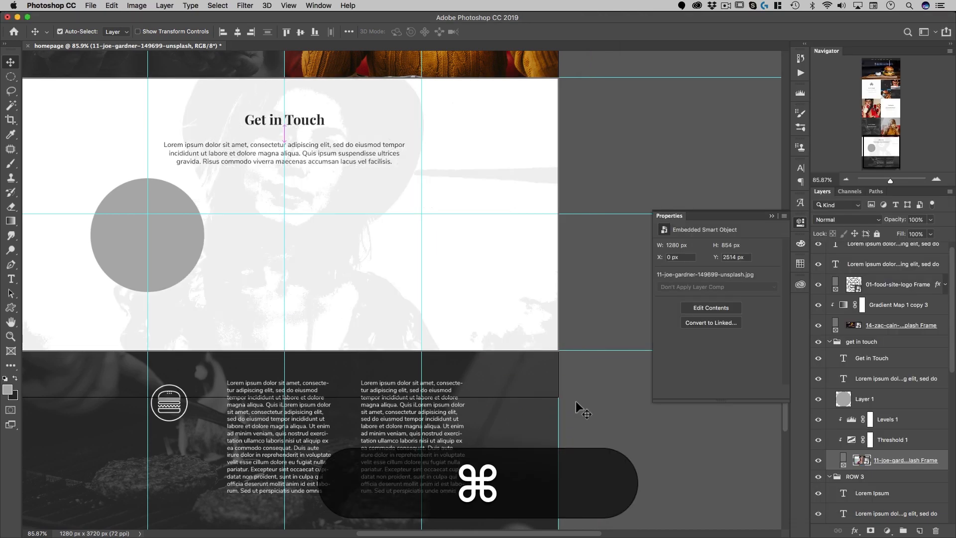
pyautogui.press('super+z')
# Place portrait file 11 from Finder above the grey circle's layer and scale it to about 492 by 328 px over the circle.
pyautogui.moveTo(383, 329); pyautogui.dragTo(458, 349)
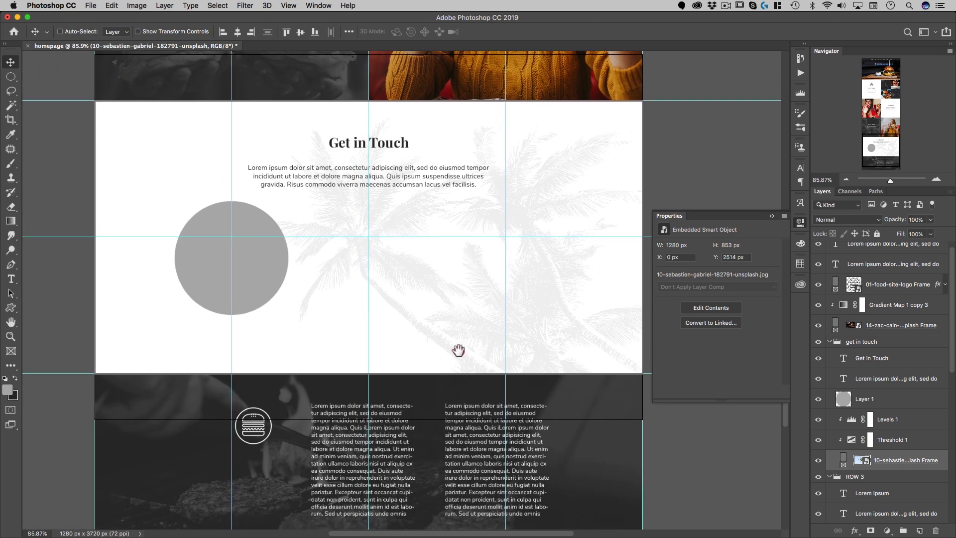
pyautogui.click(889, 401)
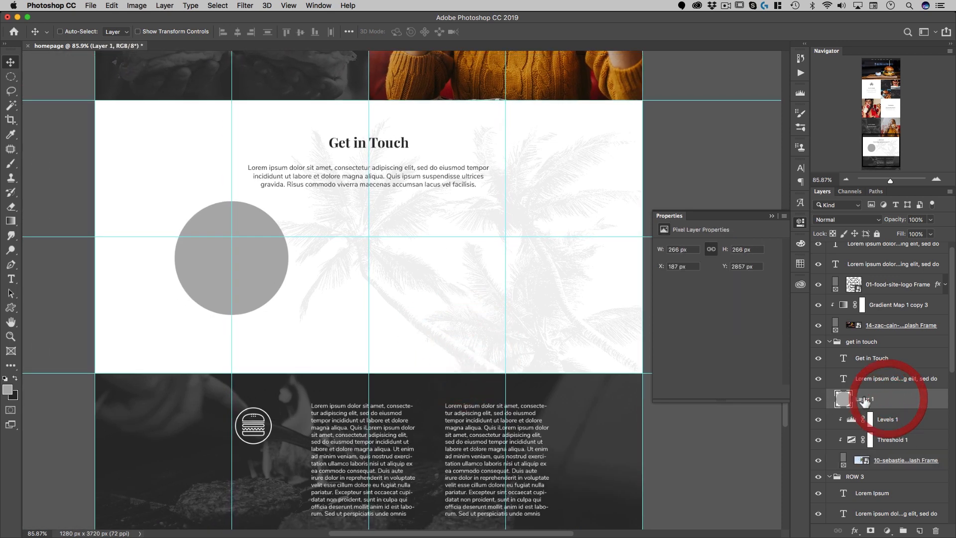
pyautogui.press('space')
pyautogui.moveTo(330, 242); pyautogui.dragTo(363, 243)
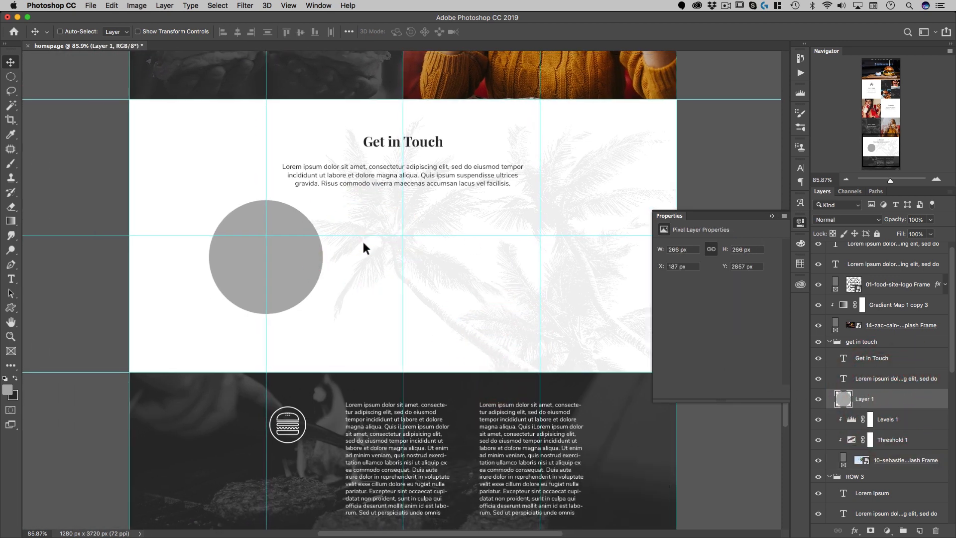
pyautogui.press('super+Tab')
pyautogui.moveTo(649, 386); pyautogui.dragTo(59, 129)
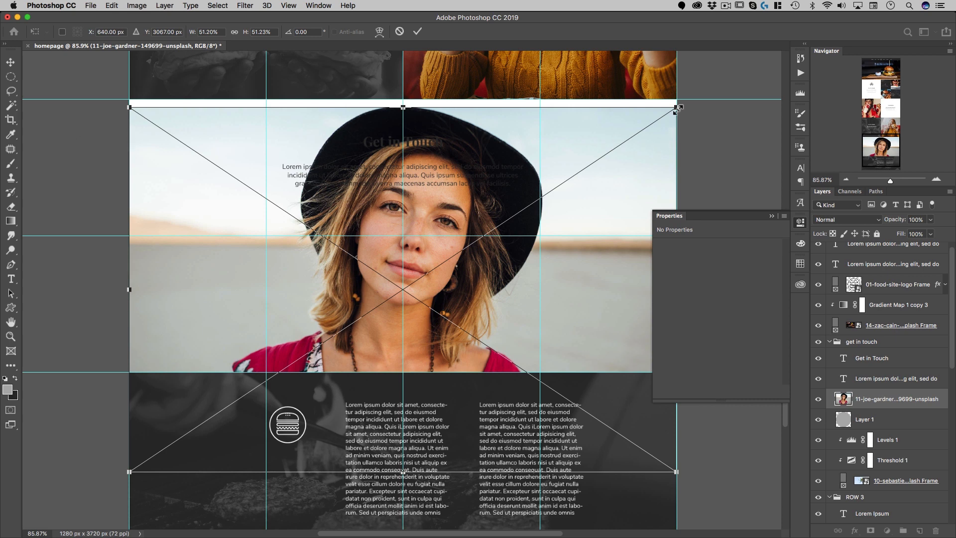
pyautogui.moveTo(677, 108); pyautogui.dragTo(461, 254)
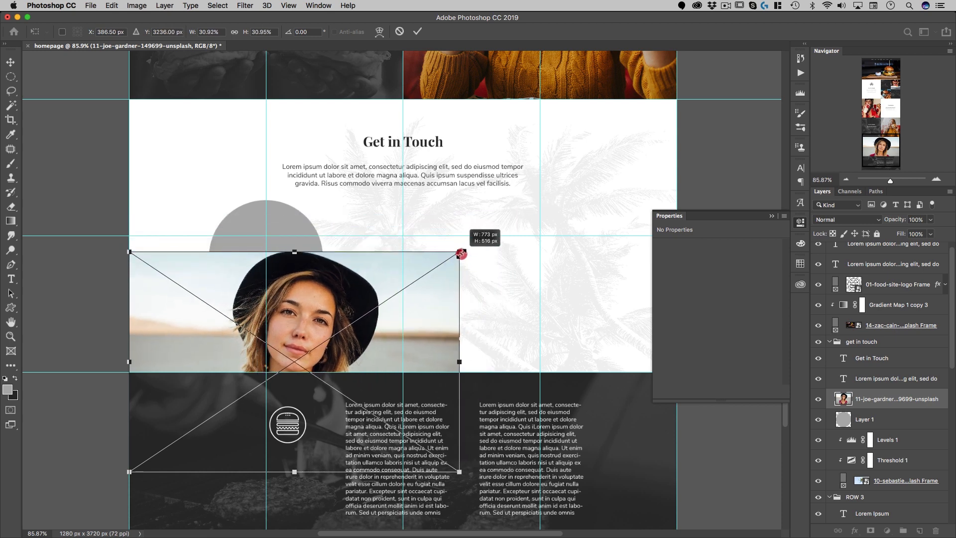
pyautogui.moveTo(461, 253); pyautogui.dragTo(329, 214)
pyautogui.press('Return')
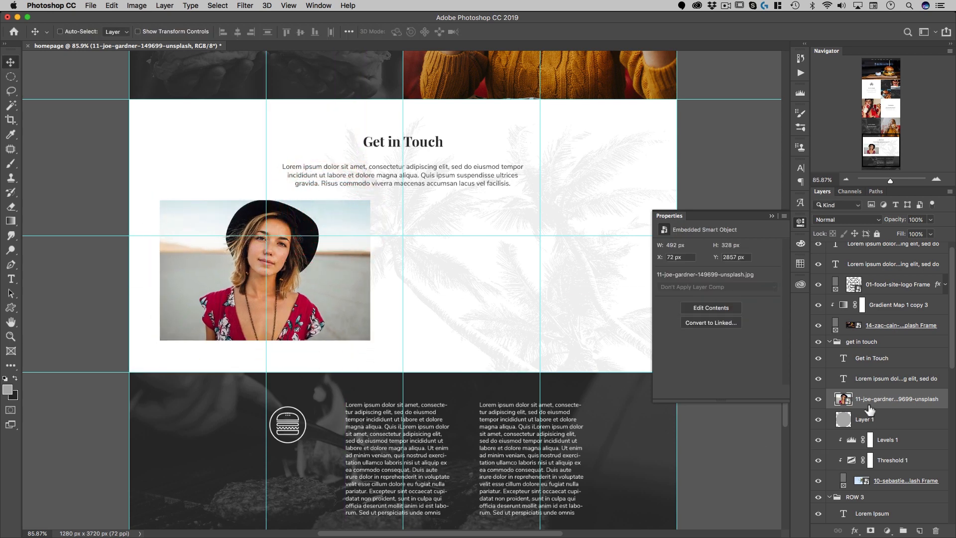
# Clip the portrait photo to the grey circle and scale it to about 435 by 290 px, centring the face.
pyautogui.keyDown('alt'); pyautogui.click(869, 409); pyautogui.keyUp('alt')
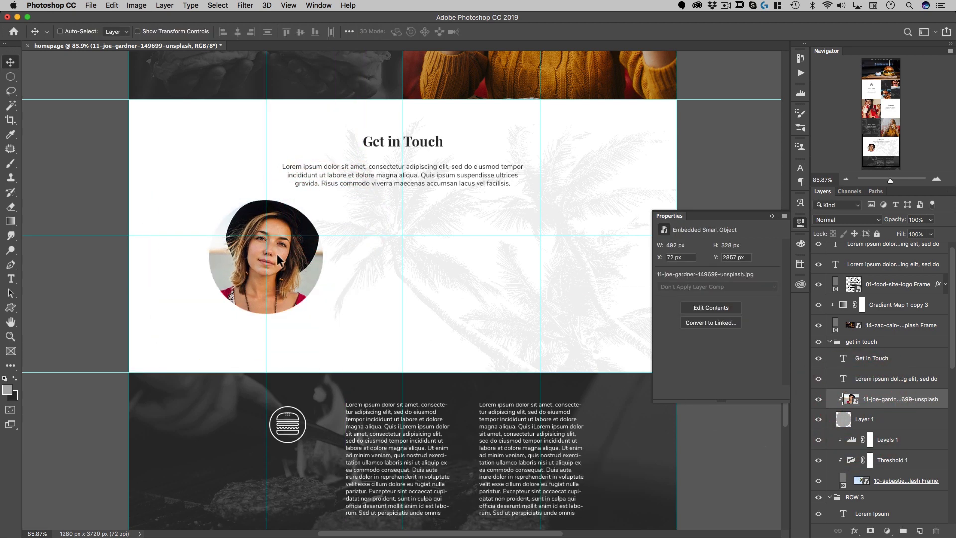
pyautogui.press('super+t')
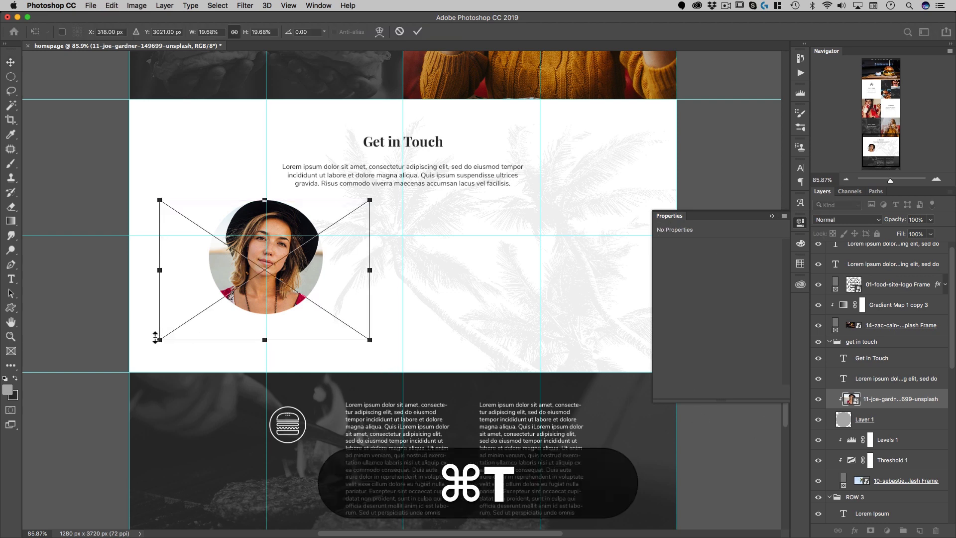
pyautogui.moveTo(156, 337); pyautogui.dragTo(175, 317)
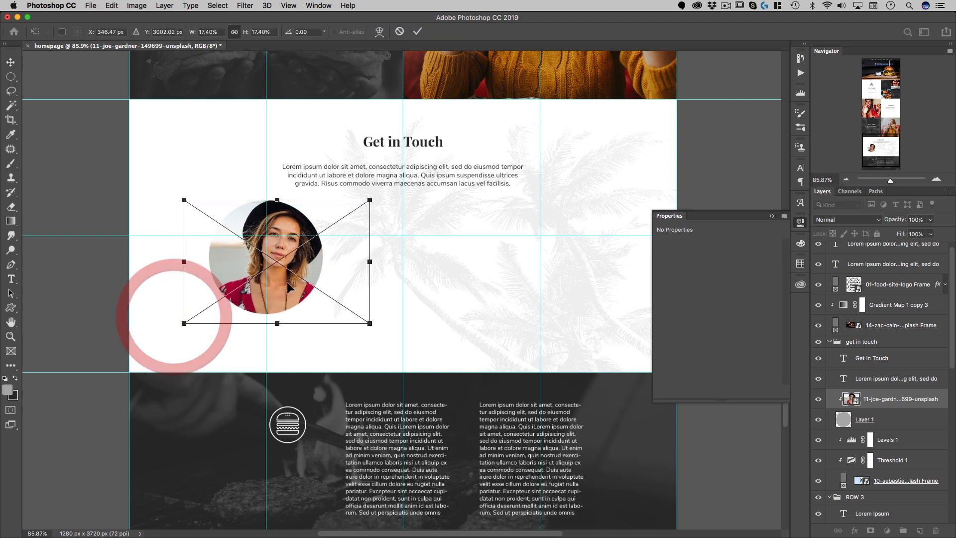
pyautogui.moveTo(287, 281); pyautogui.dragTo(274, 285)
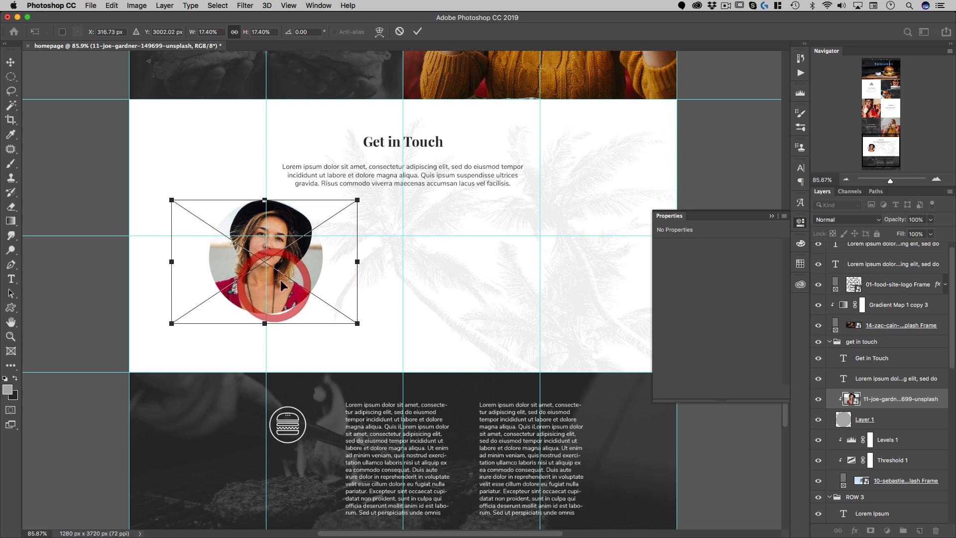
pyautogui.doubleClick(282, 285)
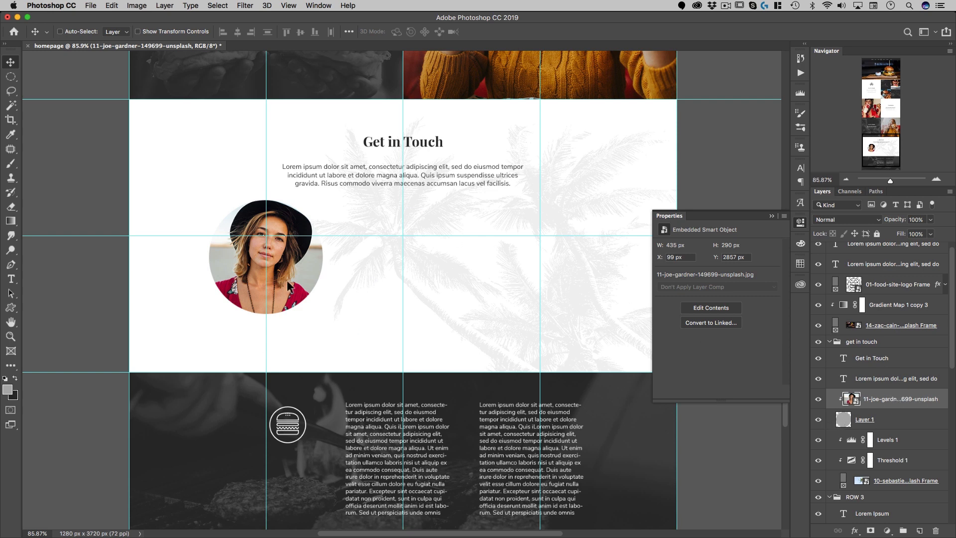
# Replace the portrait's clipping mask with a layer mask made from the grey circle's outline and delete the circle's layer.
pyautogui.press('super')
pyautogui.keyDown('super'); pyautogui.click(843, 420); pyautogui.keyUp('super')
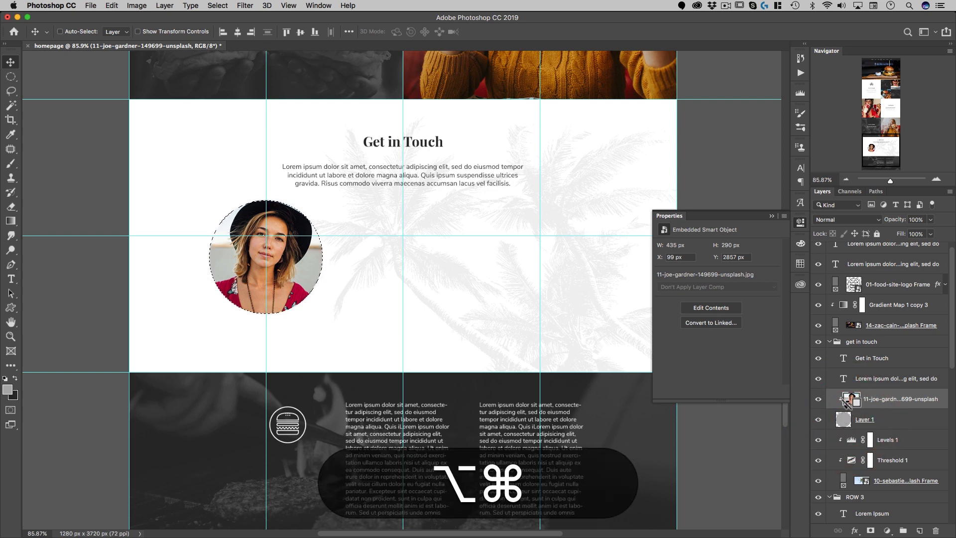
pyautogui.keyDown('alt'); pyautogui.click(844, 404); pyautogui.keyUp('alt')
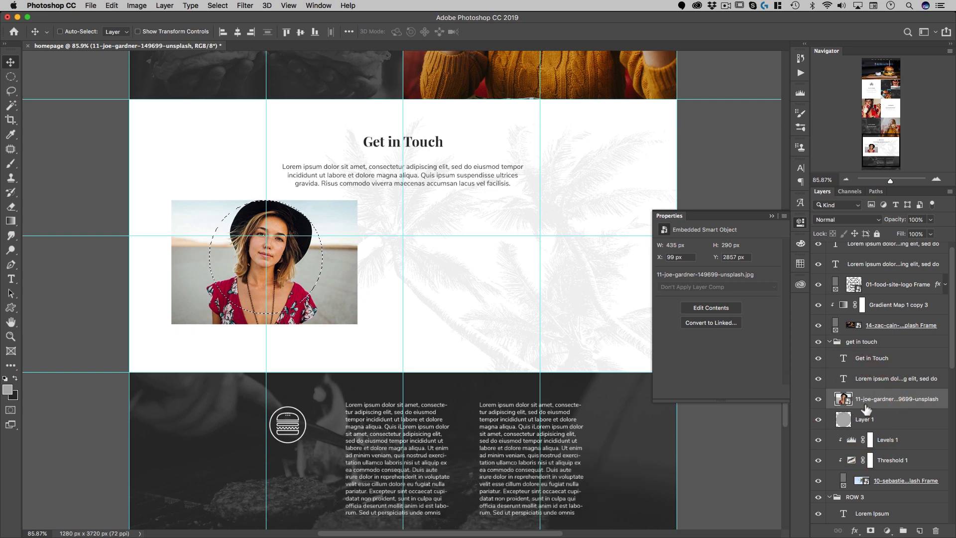
pyautogui.click(870, 530)
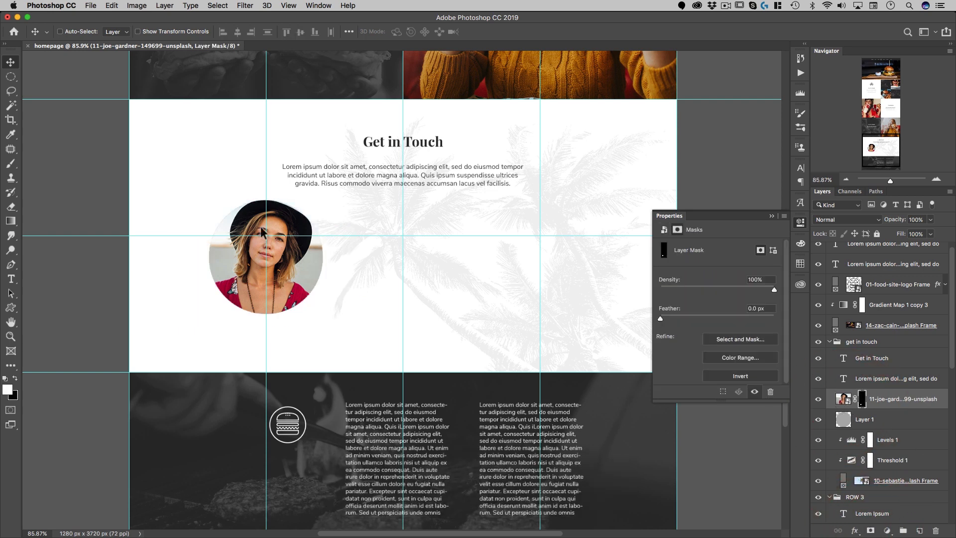
pyautogui.moveTo(870, 433); pyautogui.dragTo(935, 530)
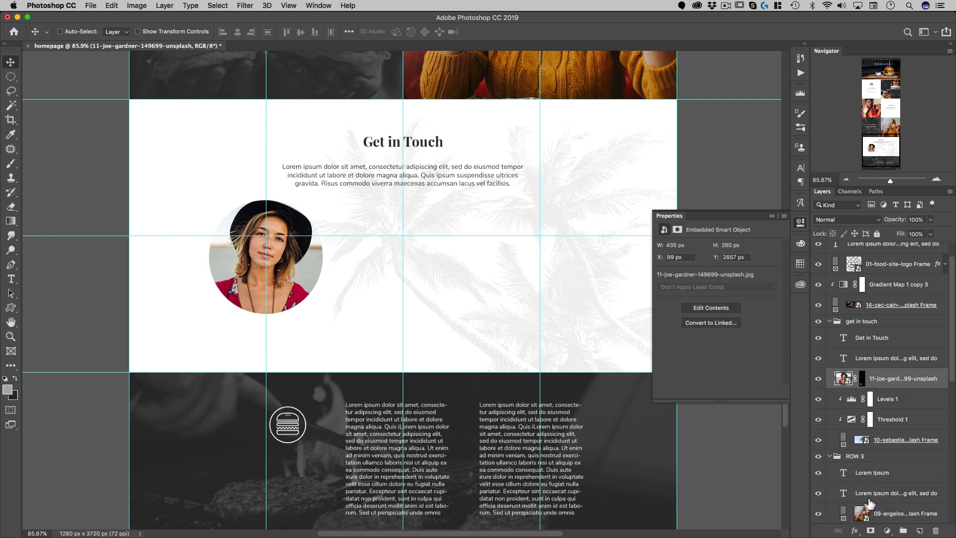
# Add a drop shadow to the masked portrait with 30% opacity, a 50° angle, 7 px distance and 38 px size.
pyautogui.click(855, 531)
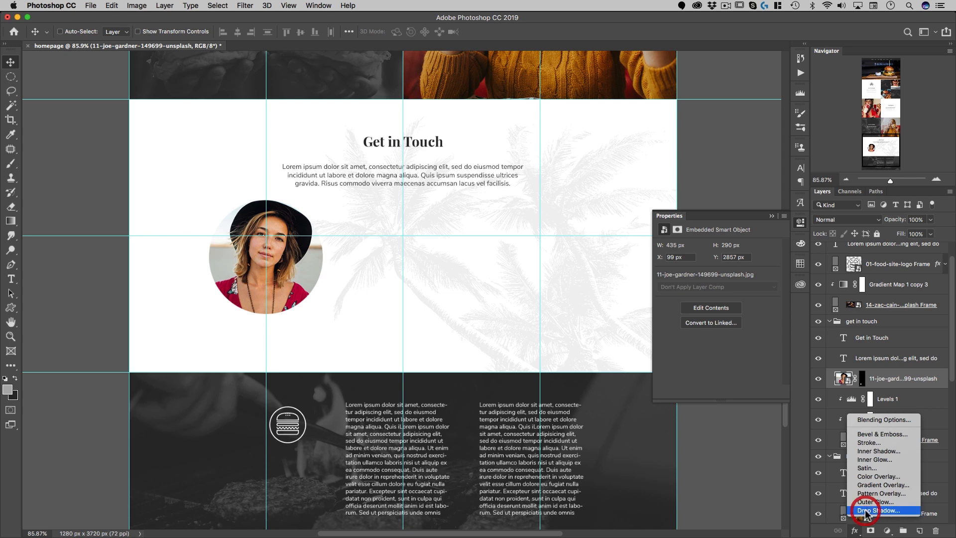
pyautogui.click(864, 509)
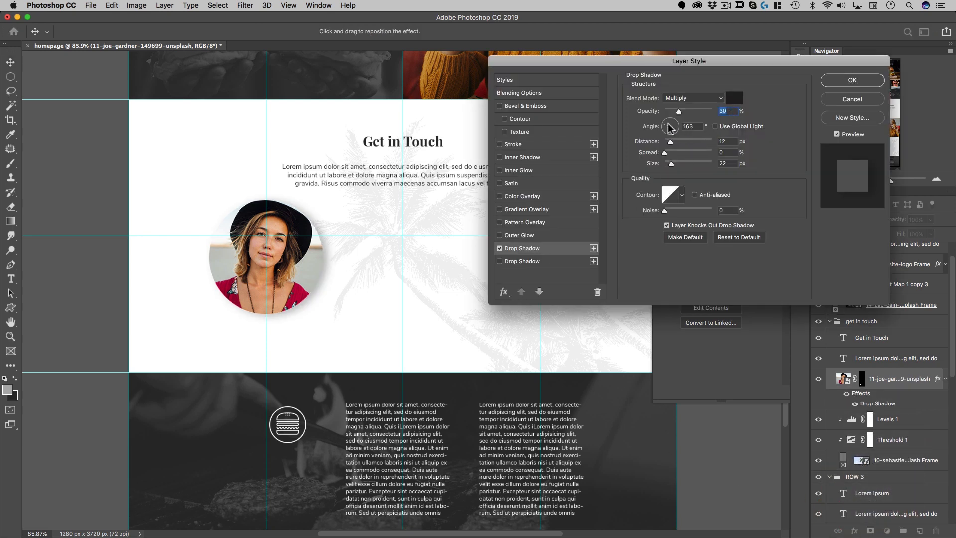
pyautogui.moveTo(670, 123); pyautogui.dragTo(675, 123)
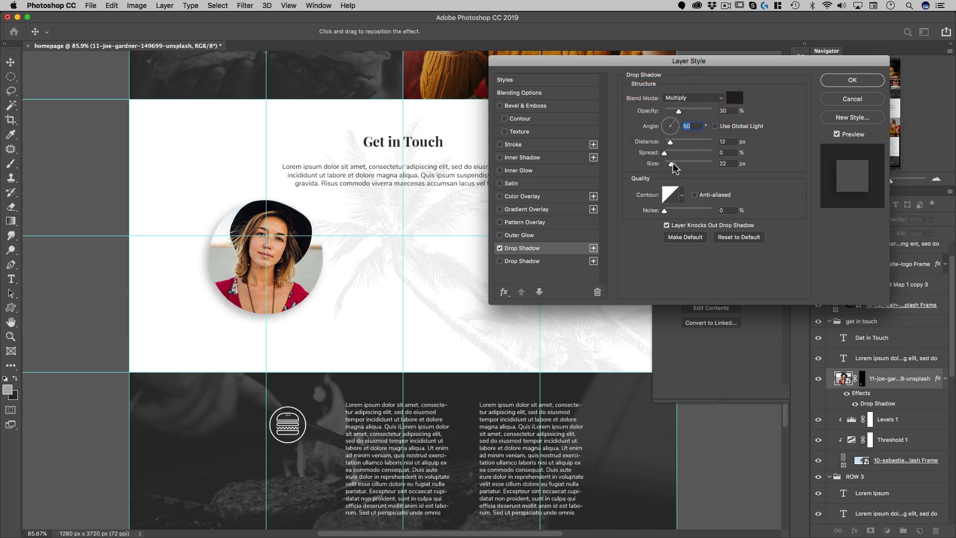
pyautogui.moveTo(669, 142); pyautogui.dragTo(672, 166)
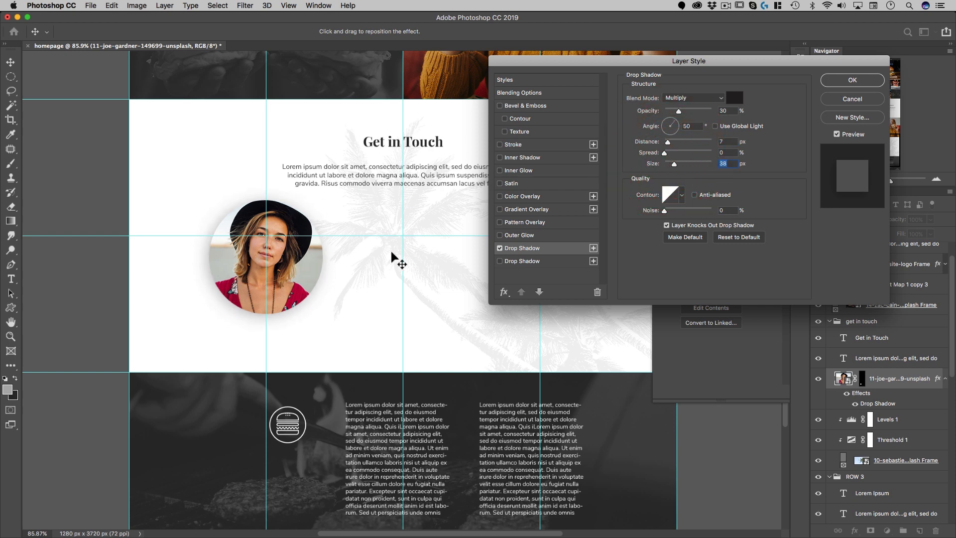
pyautogui.click(853, 80)
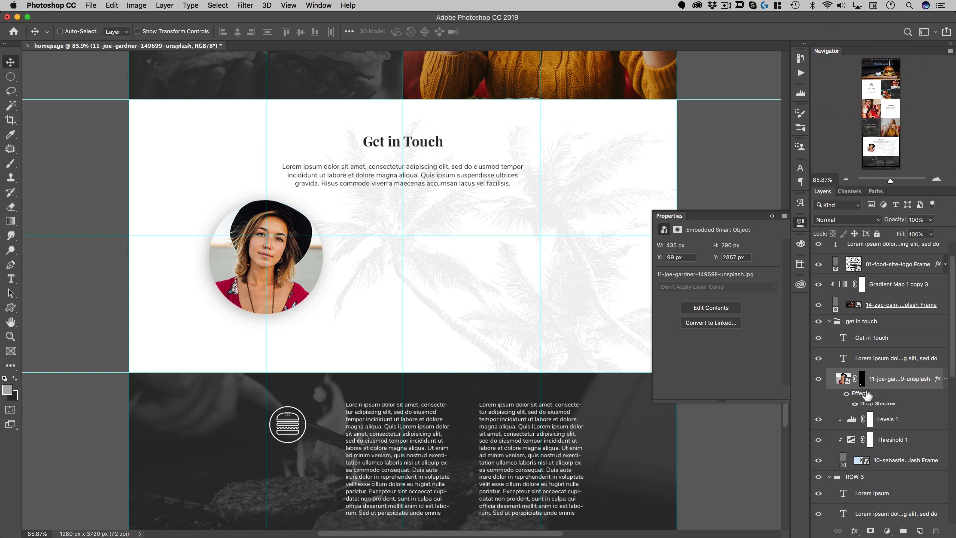
# Convert the masked portrait layer into a frame named Frame 1, sized 341 by 341 px.
pyautogui.rightClick(914, 382)
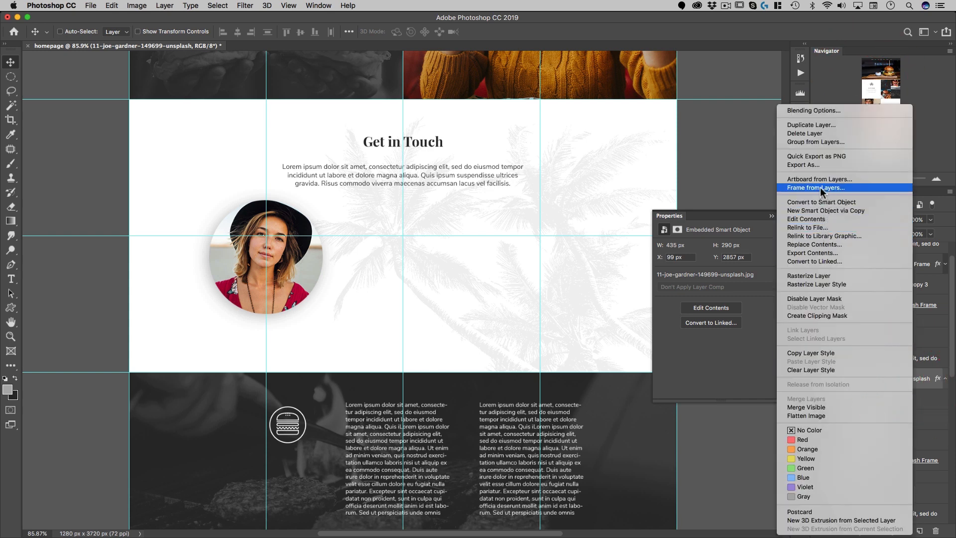
pyautogui.click(846, 188)
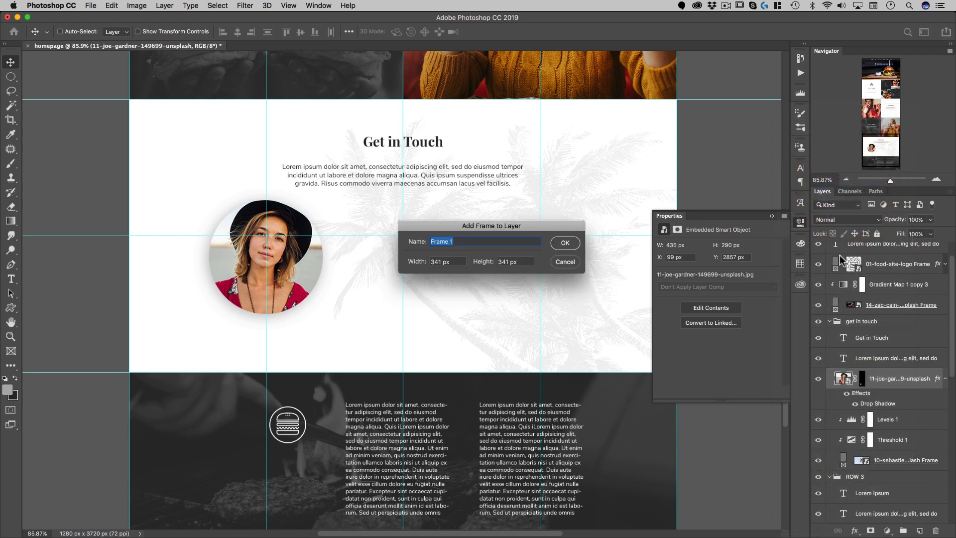
pyautogui.click(562, 244)
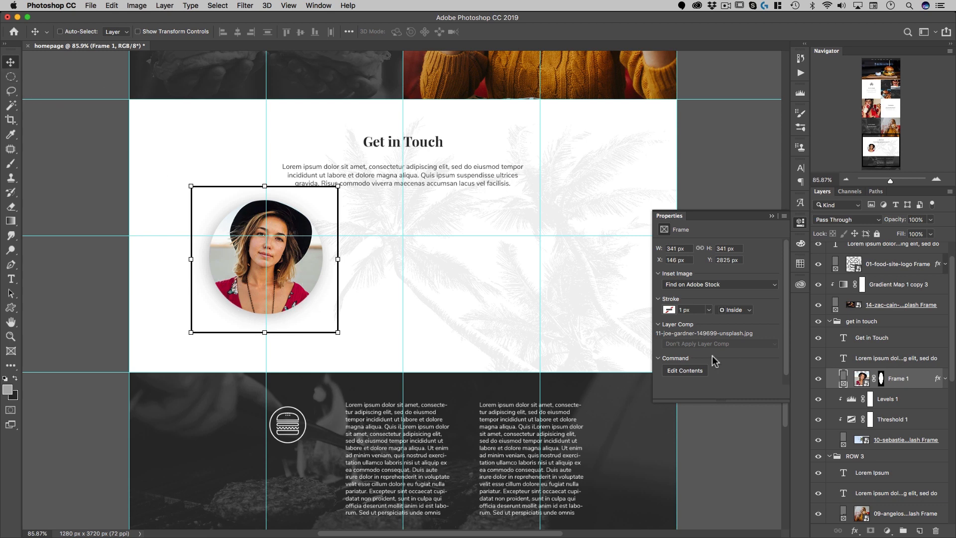
# Check the portrait frame's circular layer mask by disabling it and enabling it again.
pyautogui.click(848, 382)
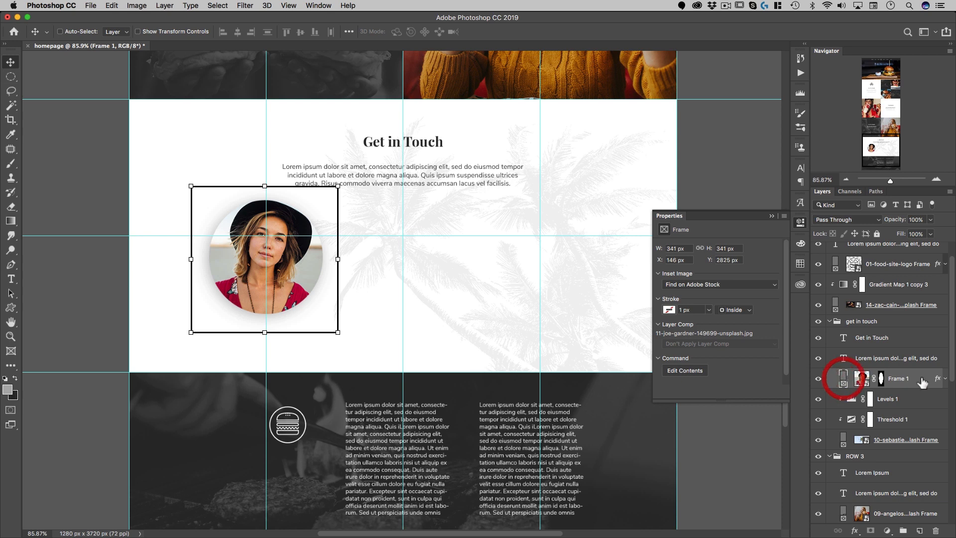
pyautogui.keyDown('shift'); pyautogui.click(881, 379); pyautogui.keyUp('shift')
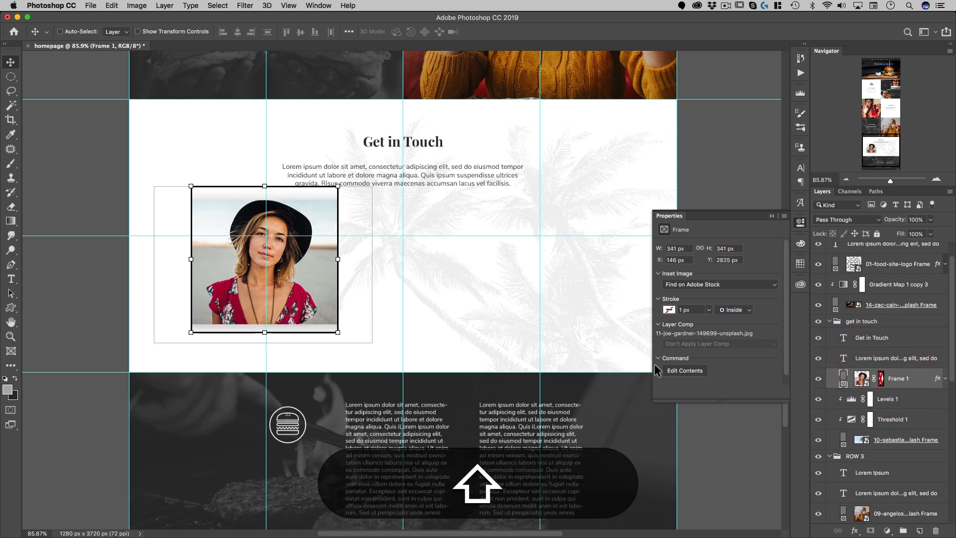
pyautogui.keyDown('shift'); pyautogui.click(881, 379); pyautogui.keyUp('shift')
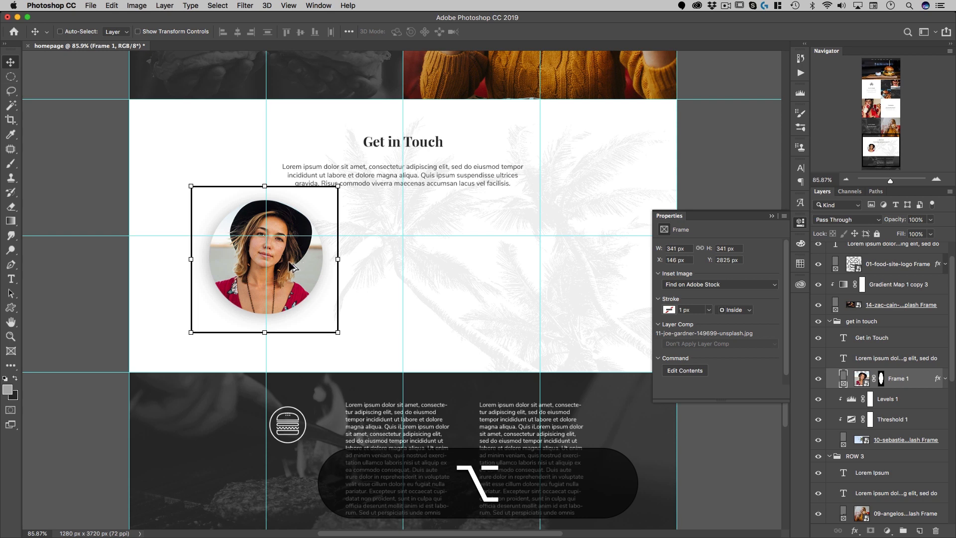
# Duplicate the circular portrait frame twice to form a row of three and place portrait file 12 from Finder in the middle one.
pyautogui.moveTo(291, 266); pyautogui.dragTo(562, 275)
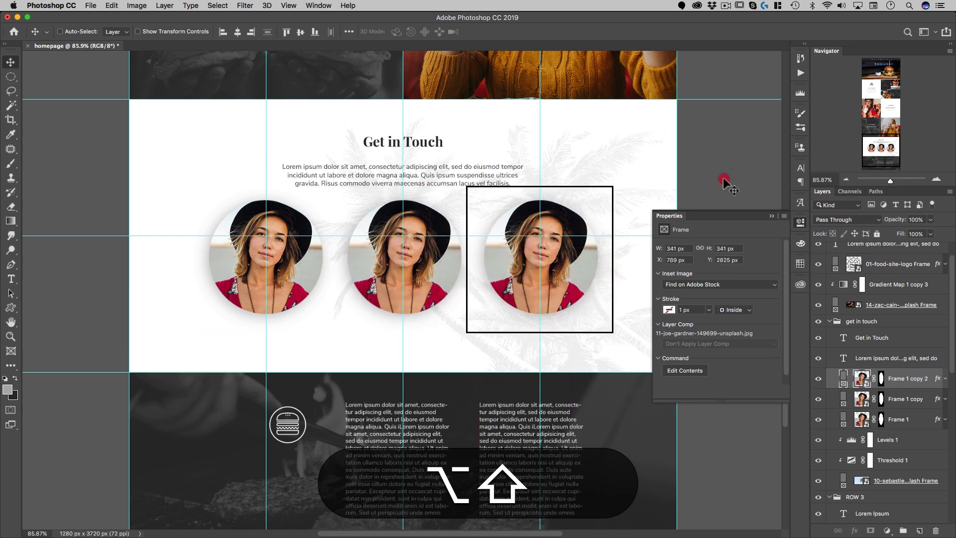
pyautogui.moveTo(523, 187); pyautogui.dragTo(430, 180)
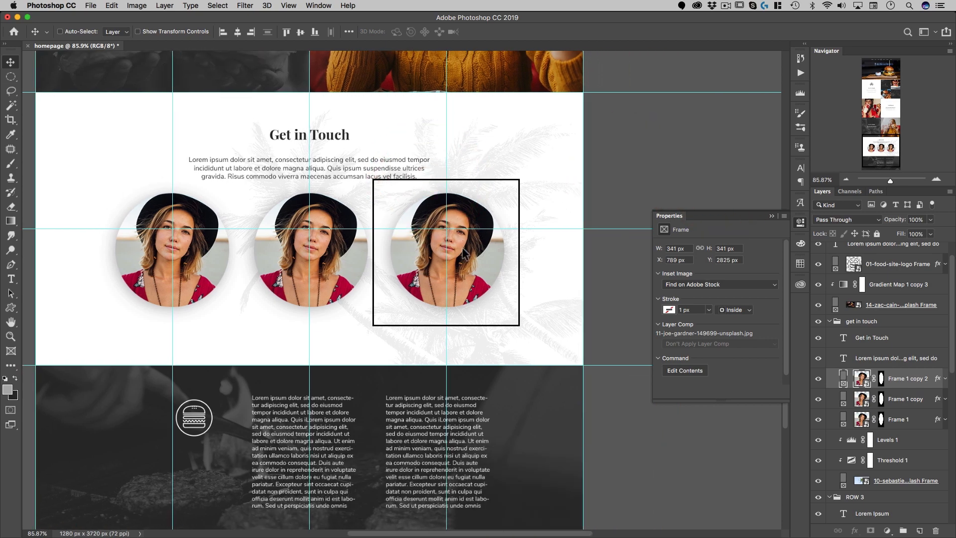
pyautogui.press('super')
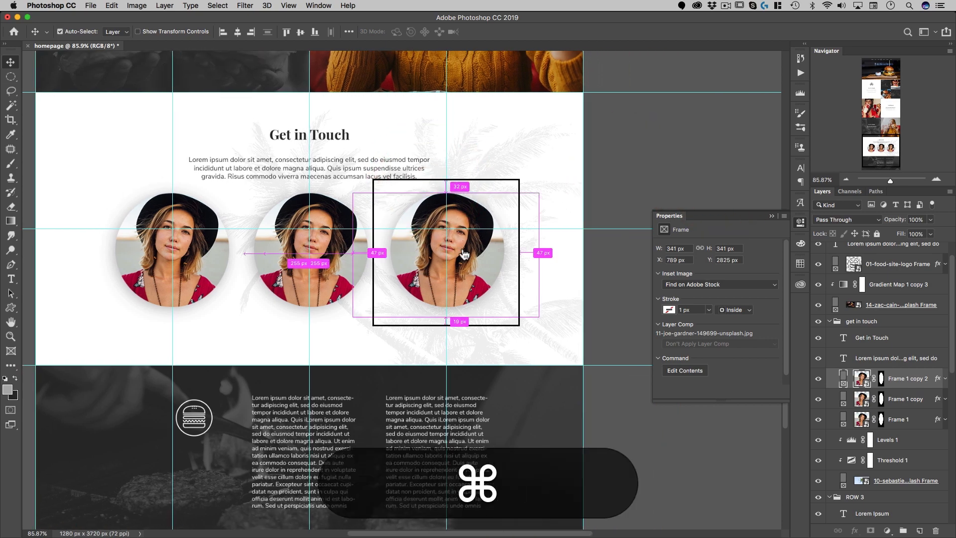
pyautogui.press('super+Tab')
pyautogui.moveTo(657, 396); pyautogui.dragTo(321, 267)
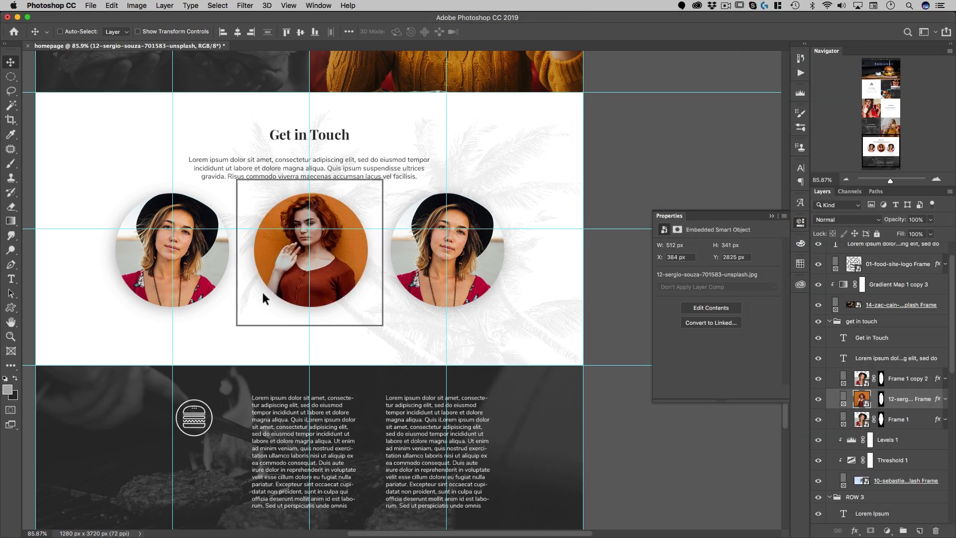
# Place portrait file 13 from Finder into the third circular frame under Get in Touch.
pyautogui.press('super')
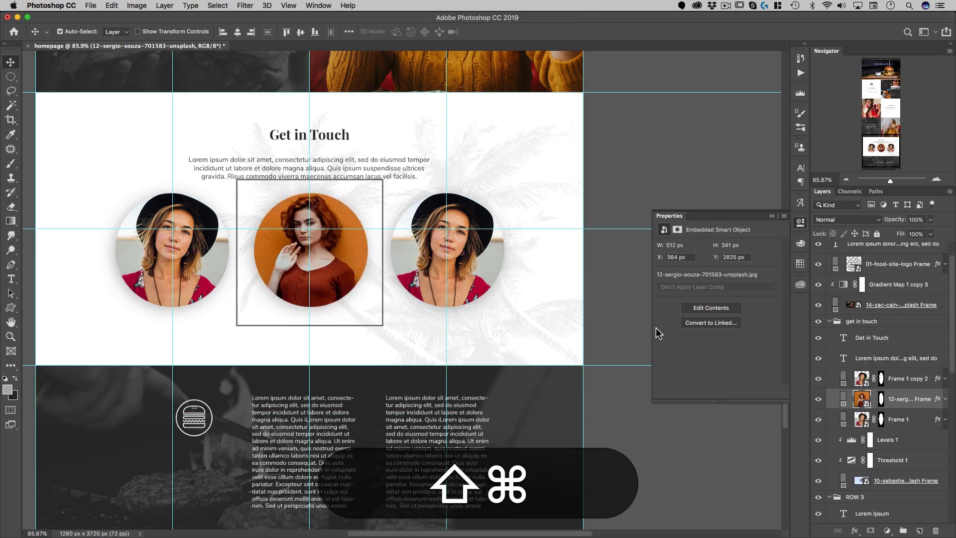
pyautogui.press('super+Tab')
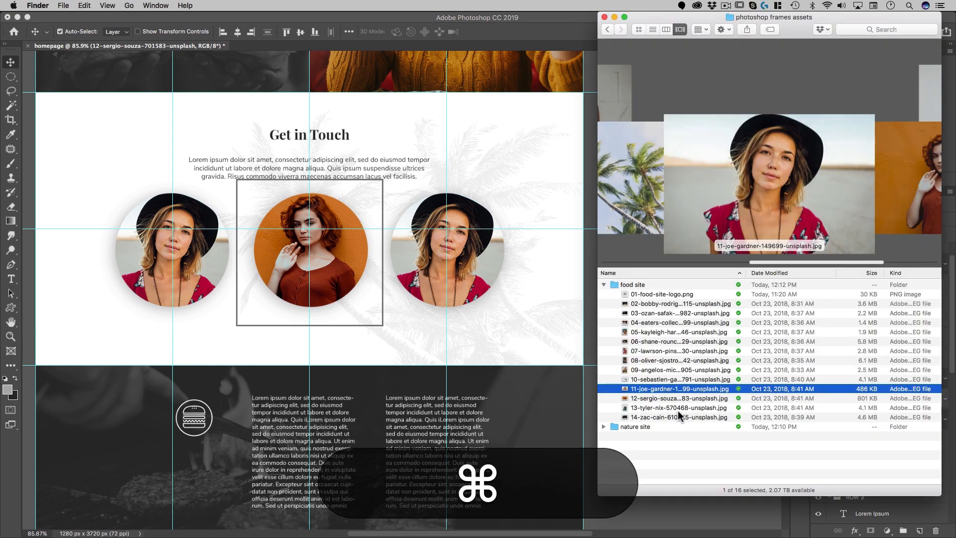
pyautogui.click(656, 399)
pyautogui.click(655, 407)
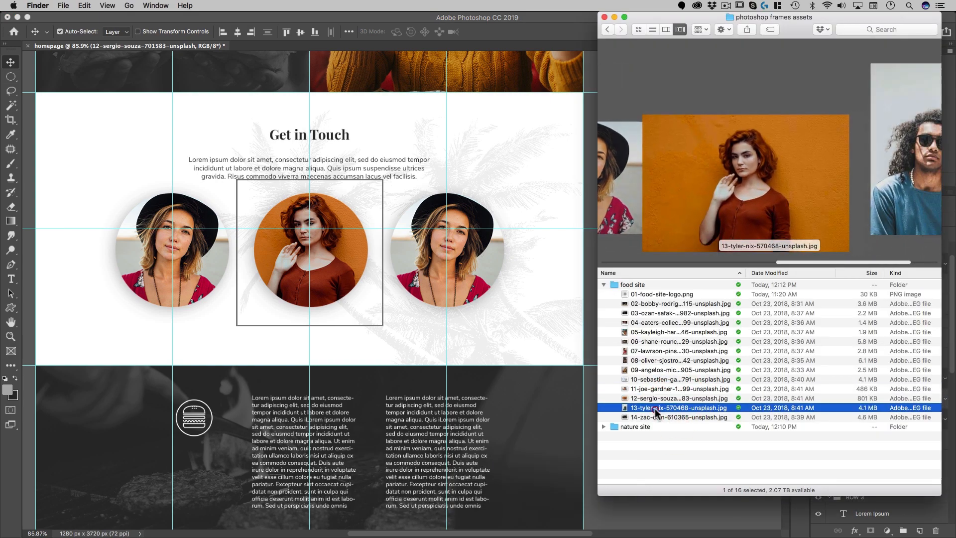
pyautogui.moveTo(658, 417); pyautogui.dragTo(457, 302)
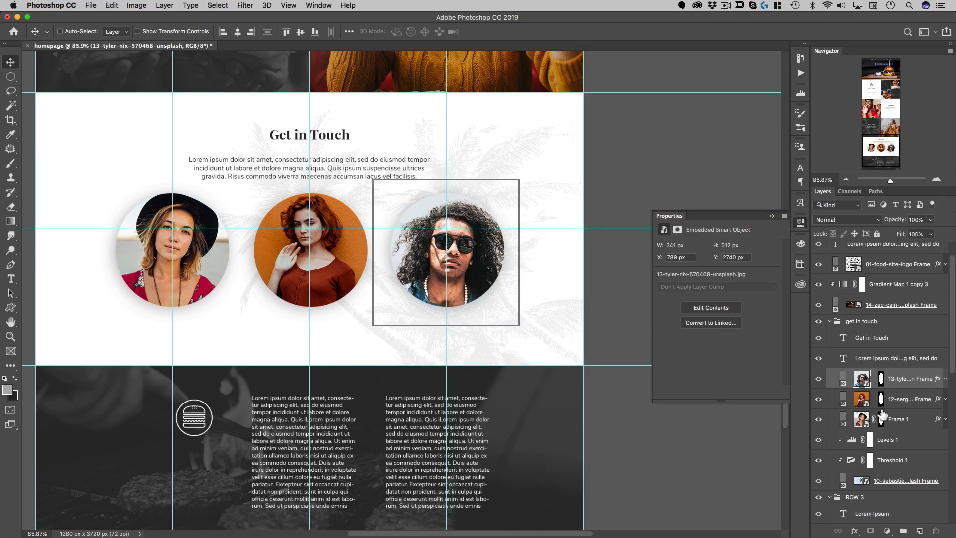
# Scale the photo inside the third frame to about 299 by 449 px and reposition it to centre the face in the circle.
pyautogui.click(862, 380)
pyautogui.moveTo(469, 279); pyautogui.dragTo(463, 265)
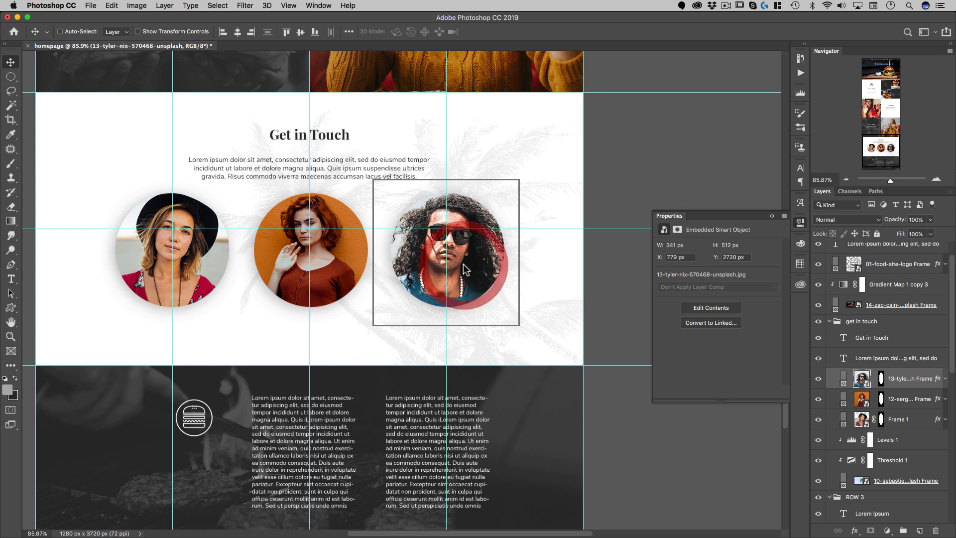
pyautogui.press('super')
pyautogui.press('super+t')
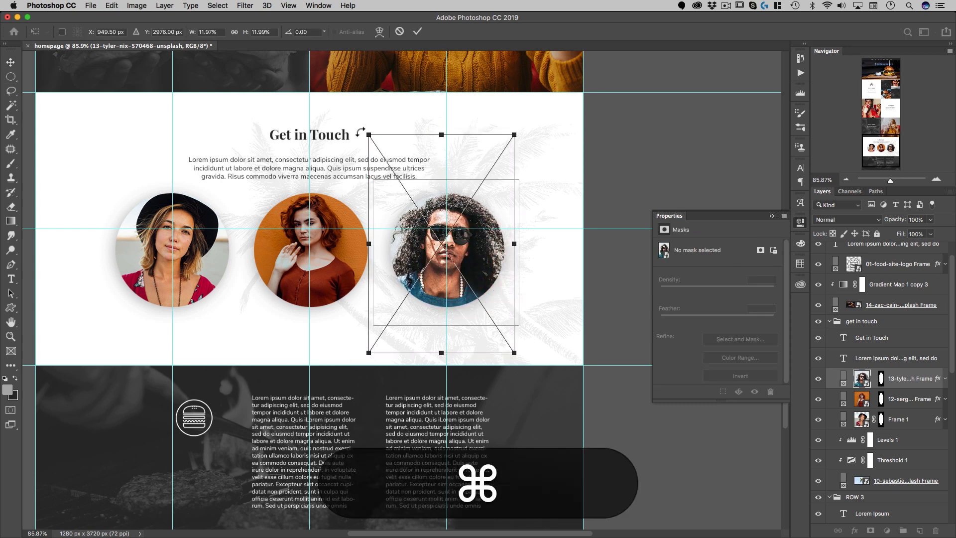
pyautogui.moveTo(367, 135); pyautogui.dragTo(386, 162)
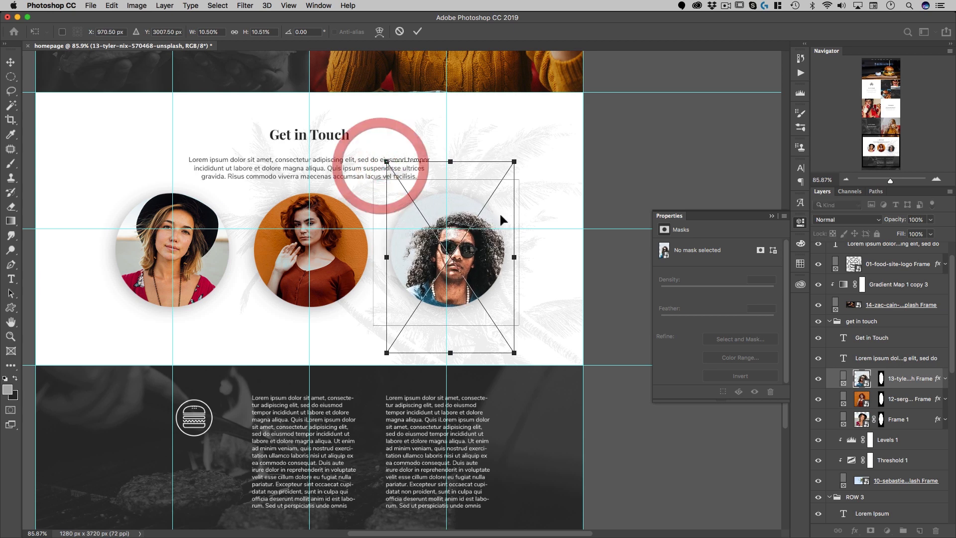
pyautogui.moveTo(488, 209); pyautogui.dragTo(481, 193)
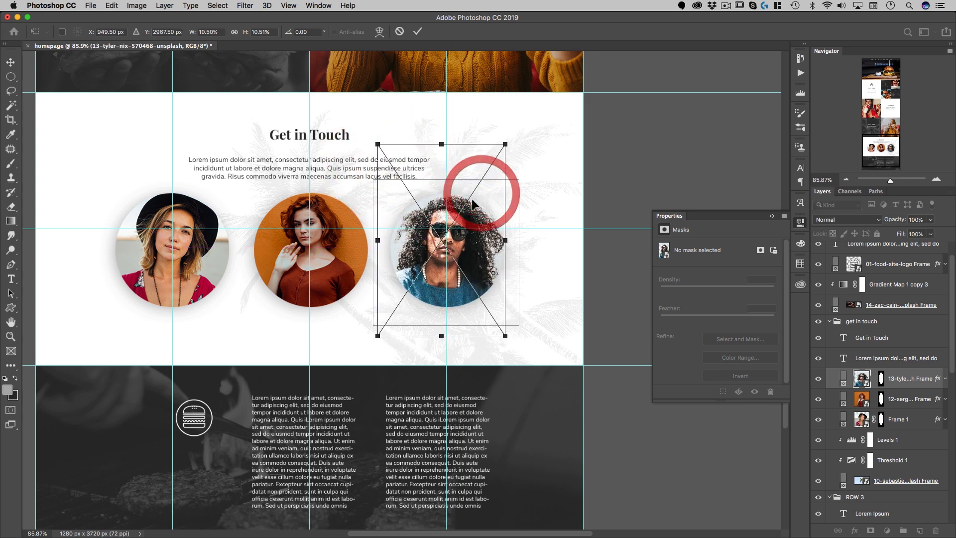
pyautogui.doubleClick(472, 200)
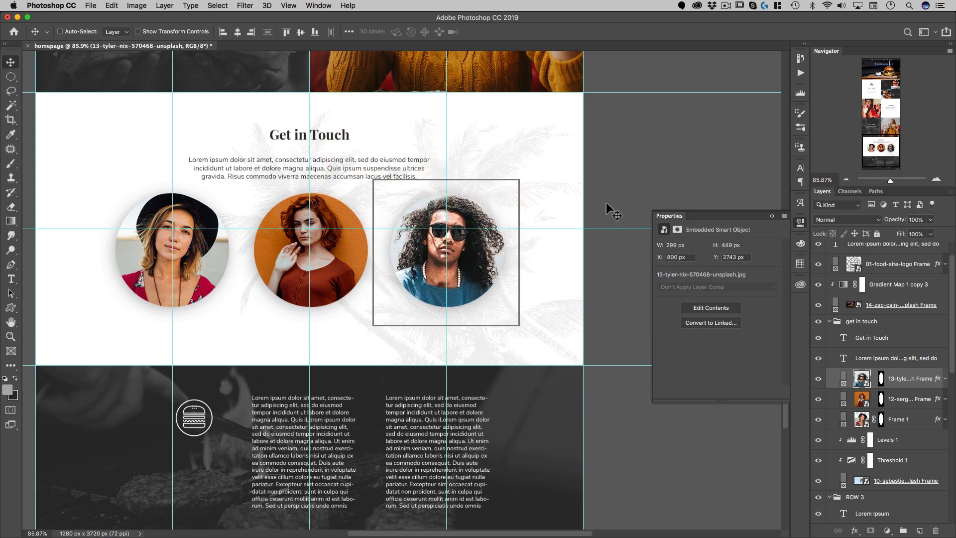
# Review the homepage design from the Get in Touch portraits up to the header.
pyautogui.click(606, 203)
pyautogui.scroll(-3, 564, 219)
pyautogui.scroll(3, 563, 219)
pyautogui.scroll(15, 564, 220)
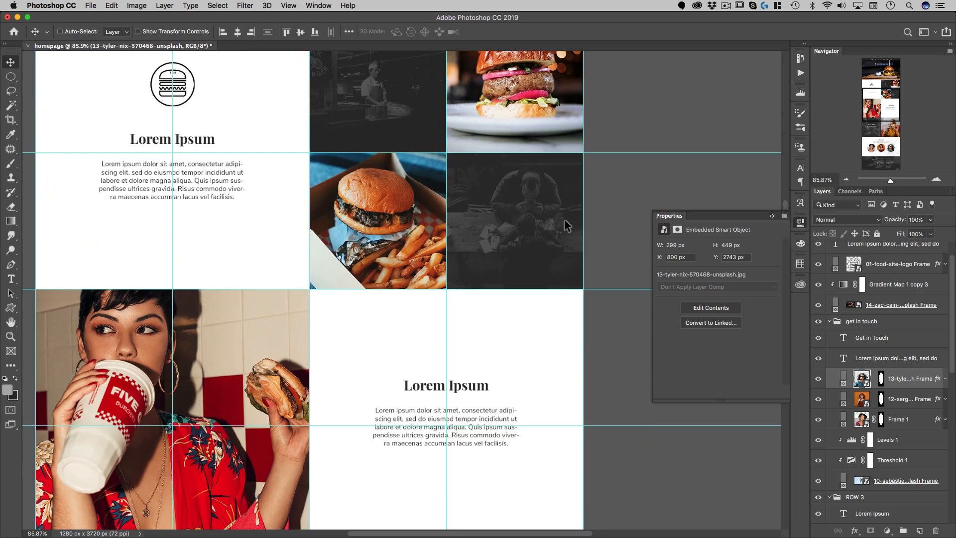
pyautogui.scroll(15, 564, 223)
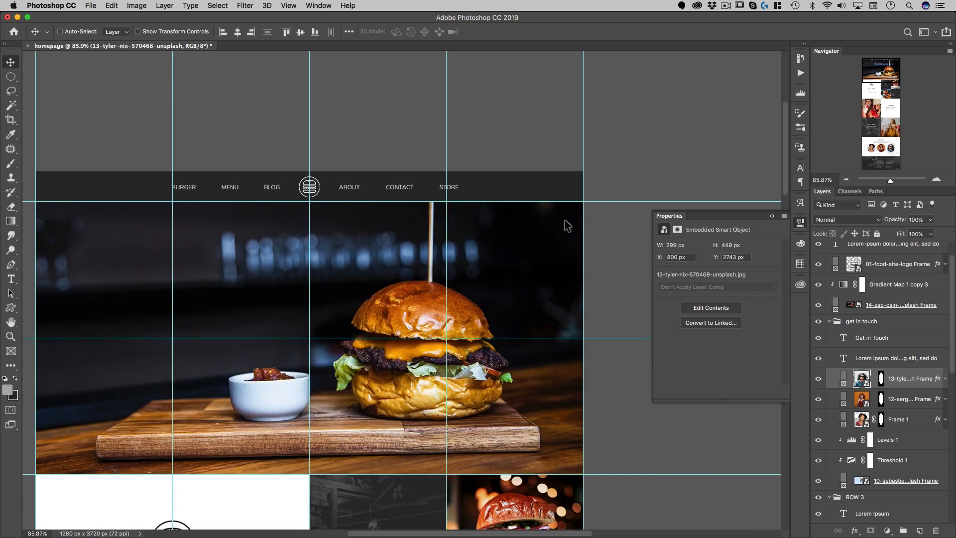
# Hide the guides over the homepage design.
pyautogui.scroll(-5, 567, 225)
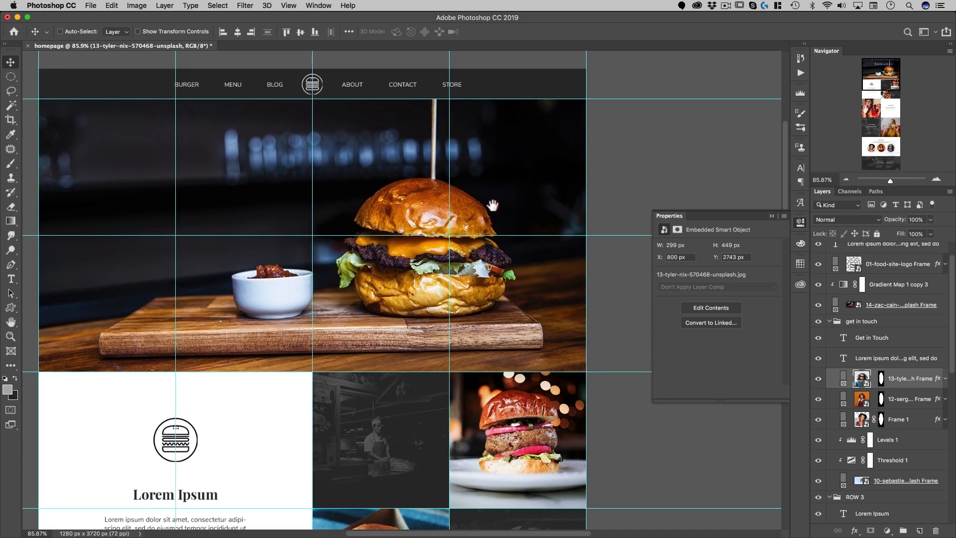
pyautogui.moveTo(493, 205); pyautogui.dragTo(488, 199)
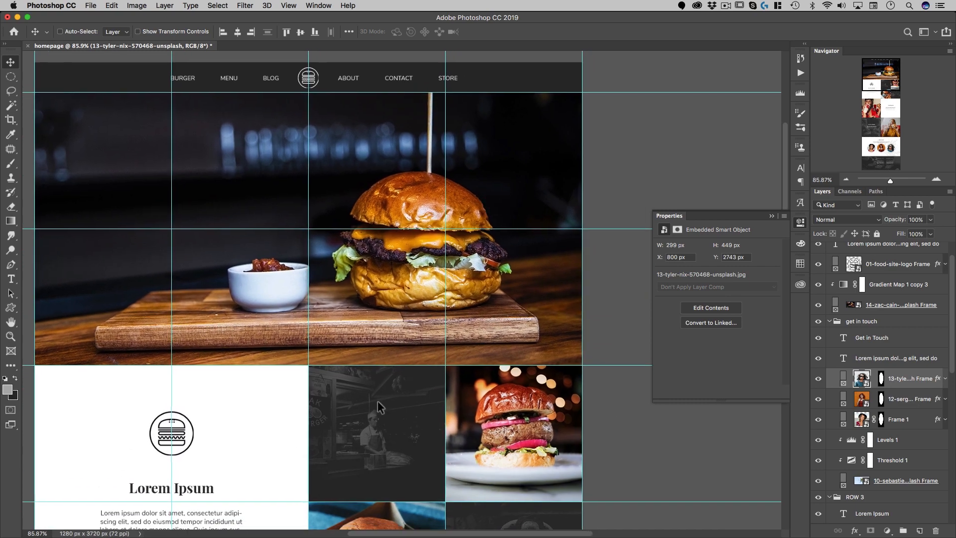
pyautogui.press('super+semicolon')
pyautogui.press('super+space')
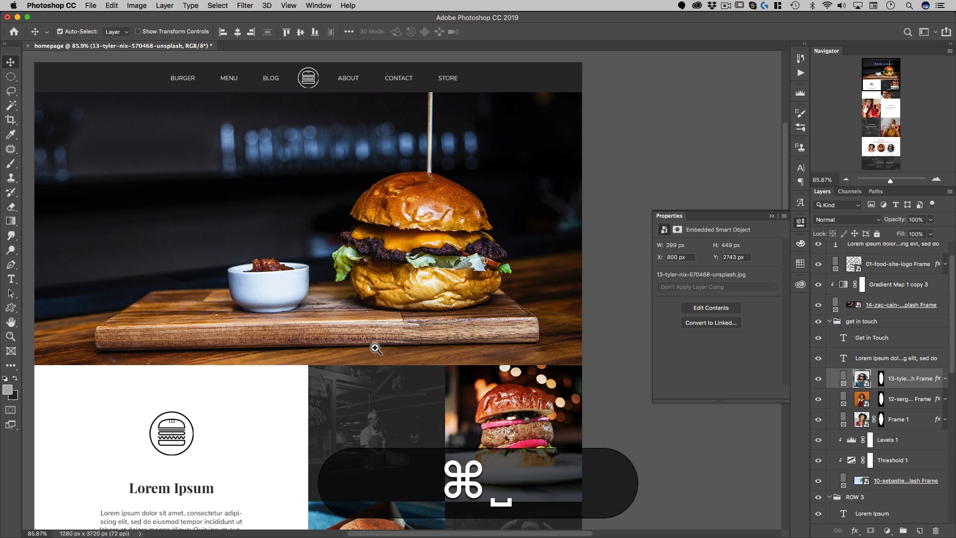
# Deselect all layers to remove the outline around the third portrait frame under Get in Touch.
pyautogui.moveTo(375, 348); pyautogui.dragTo(367, 313)
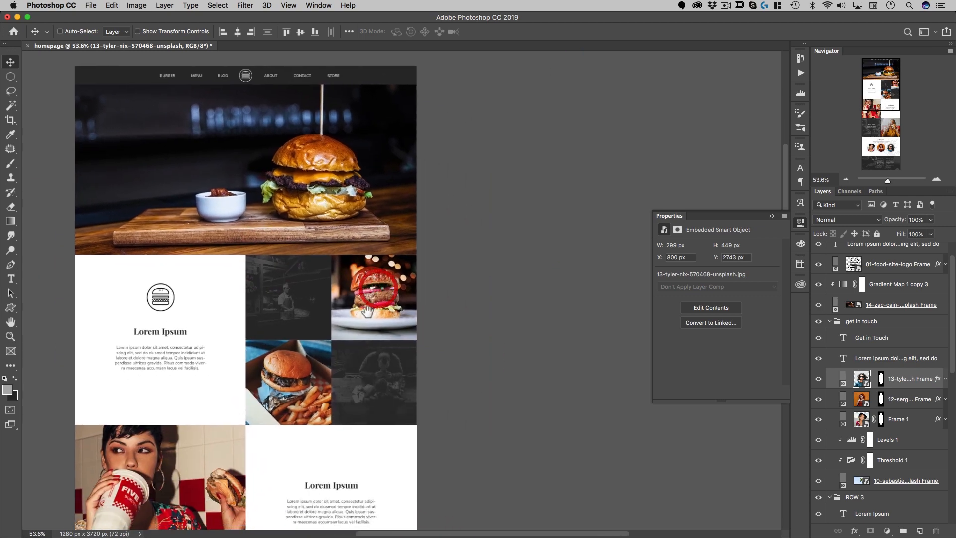
pyautogui.scroll(-5, 367, 312)
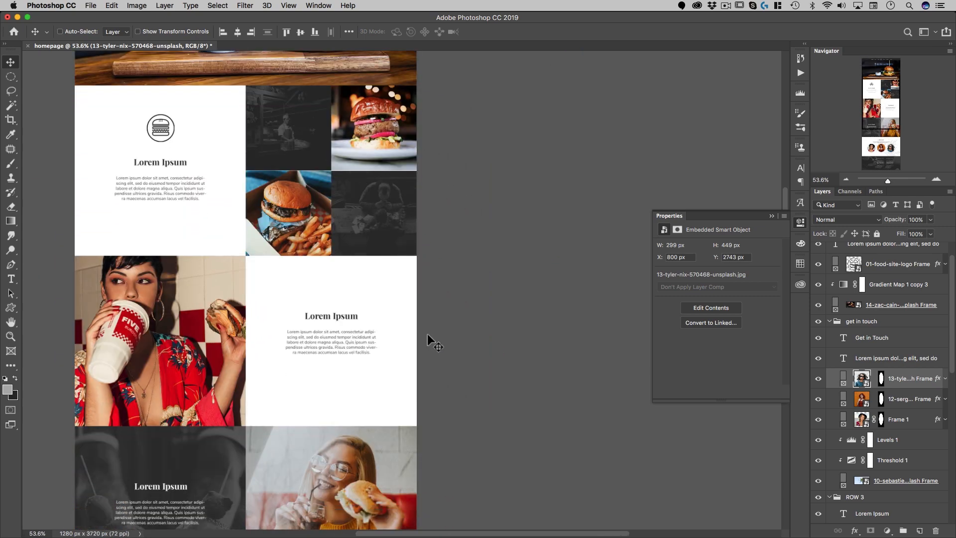
pyautogui.scroll(-8, 427, 334)
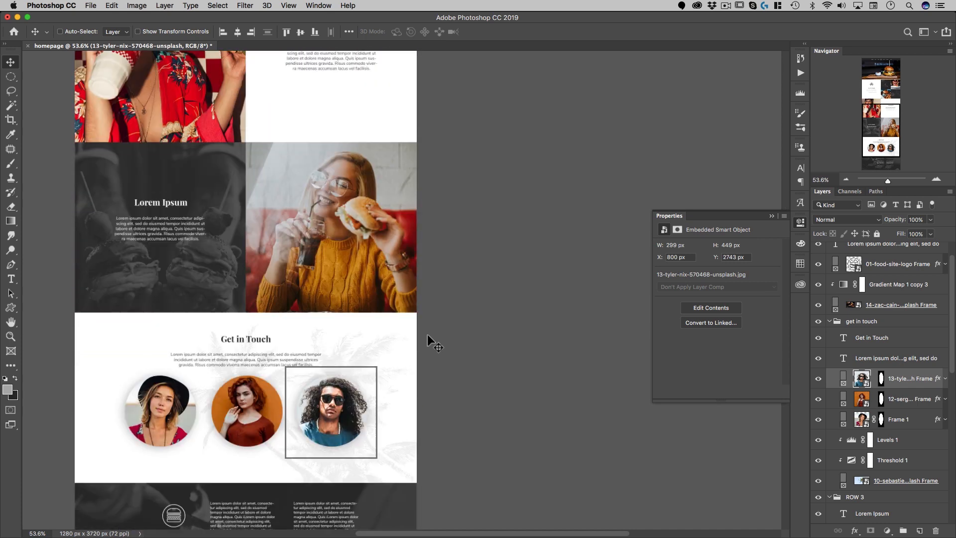
pyautogui.scroll(-2, 427, 333)
pyautogui.click(456, 337)
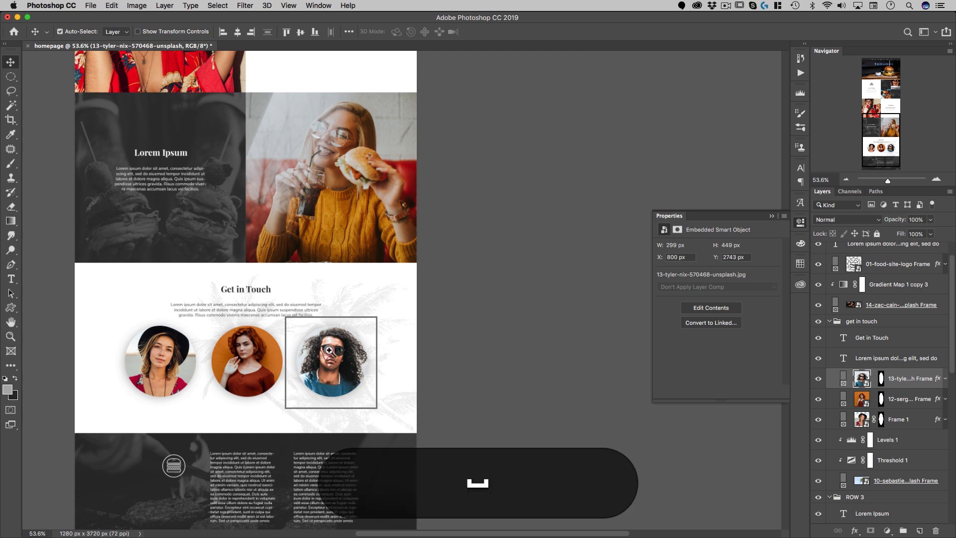
pyautogui.moveTo(320, 355); pyautogui.dragTo(352, 348)
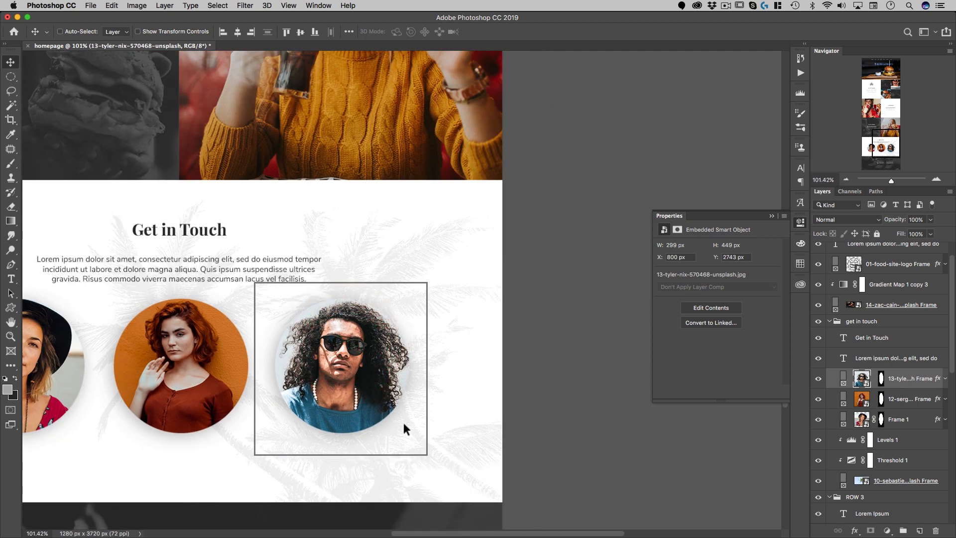
pyautogui.click(144, 7)
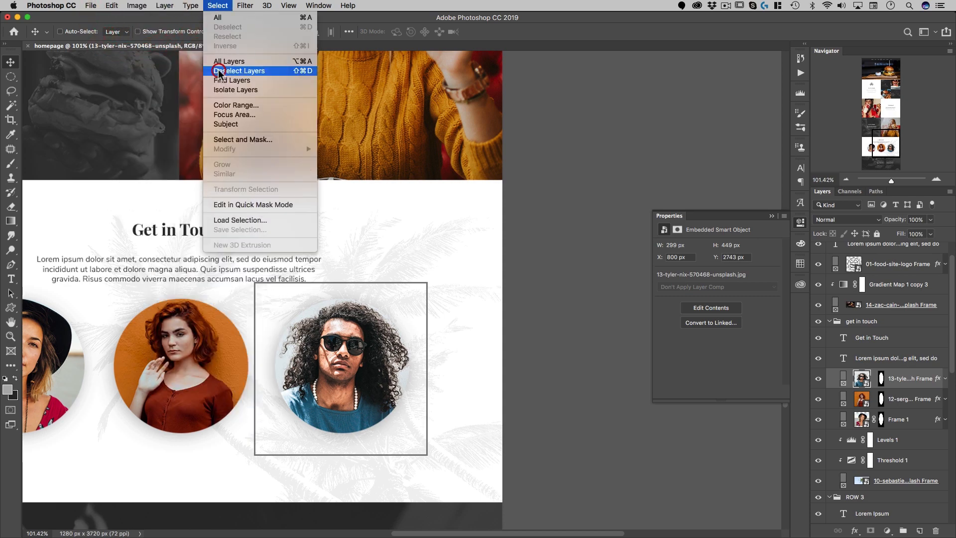
pyautogui.click(218, 72)
# Review the homepage layout from the footer and Get in Touch portraits up to the header.
pyautogui.moveTo(309, 300); pyautogui.dragTo(266, 314)
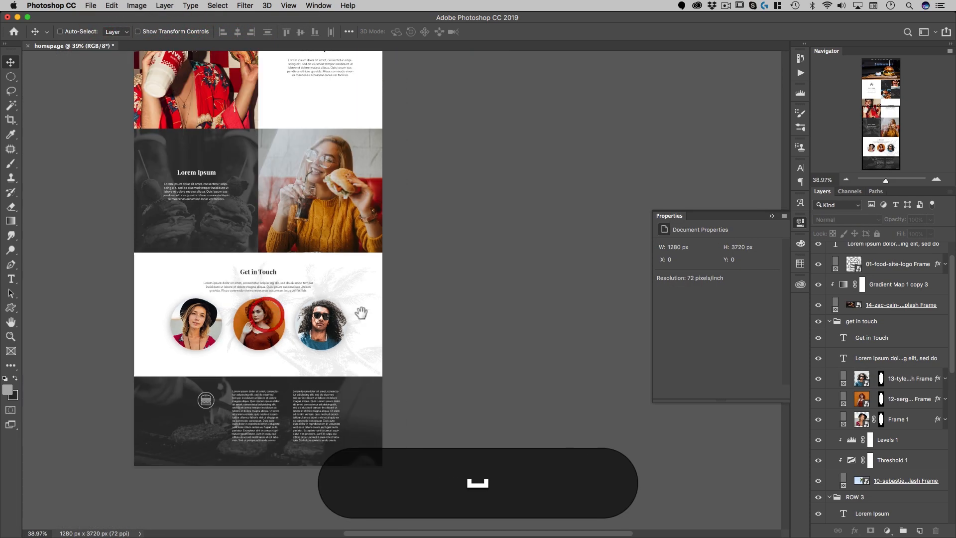
pyautogui.moveTo(409, 308); pyautogui.dragTo(398, 335)
pyautogui.scroll(8, 417, 317)
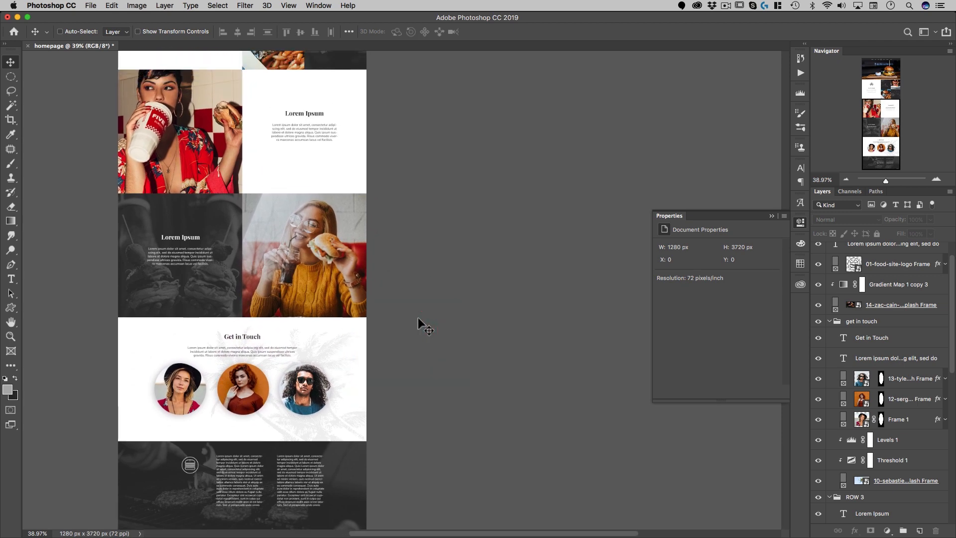
pyautogui.scroll(-1, 417, 317)
pyautogui.scroll(-5, 417, 317)
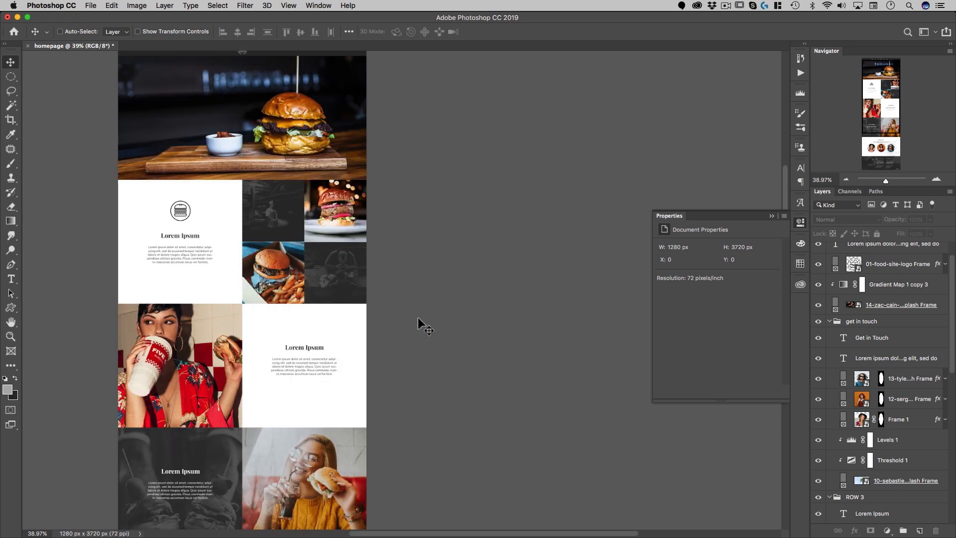
pyautogui.moveTo(437, 299); pyautogui.dragTo(365, 322)
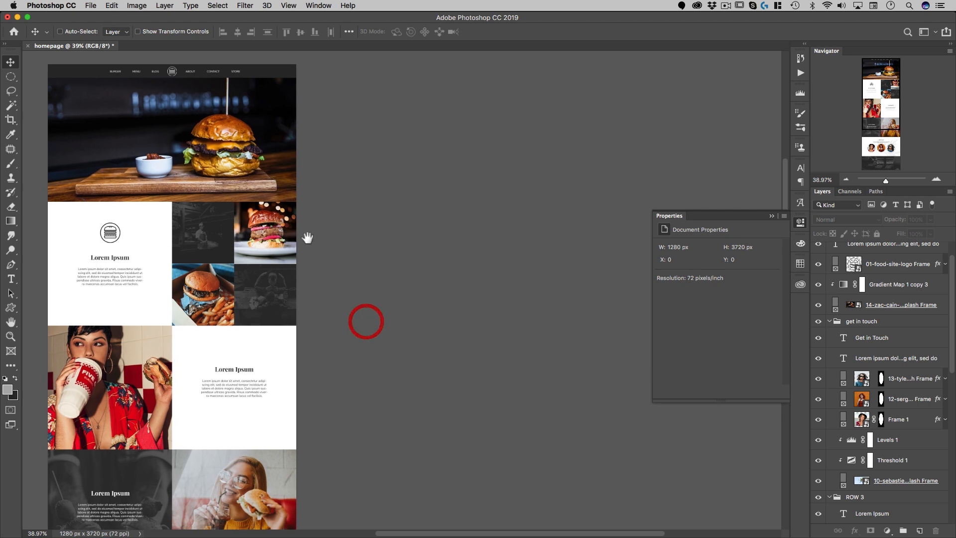
pyautogui.moveTo(219, 196); pyautogui.dragTo(232, 193)
pyautogui.scroll(3, 232, 193)
pyautogui.hscroll(-3, 231, 193)
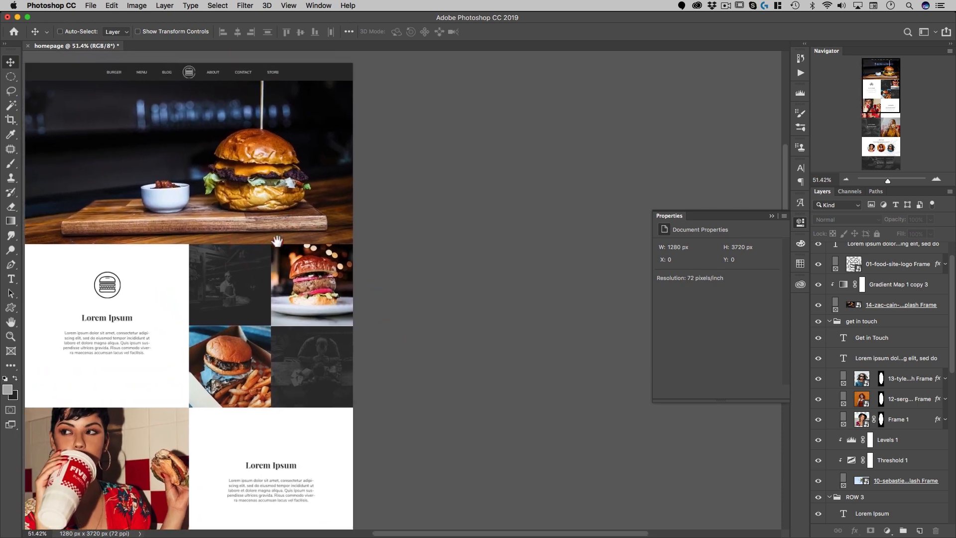
# Select the header logo's frame rather than its image and enlarge it evenly around the burger logo.
pyautogui.moveTo(258, 230)
pyautogui.mouseDown()
pyautogui.moveTo(273, 221)
pyautogui.moveTo(269, 210)
pyautogui.moveTo(265, 238)
pyautogui.mouseUp()
pyautogui.moveTo(219, 83); pyautogui.dragTo(291, 76)
pyautogui.moveTo(231, 120); pyautogui.dragTo(325, 143)
pyautogui.moveTo(253, 155); pyautogui.dragTo(277, 148)
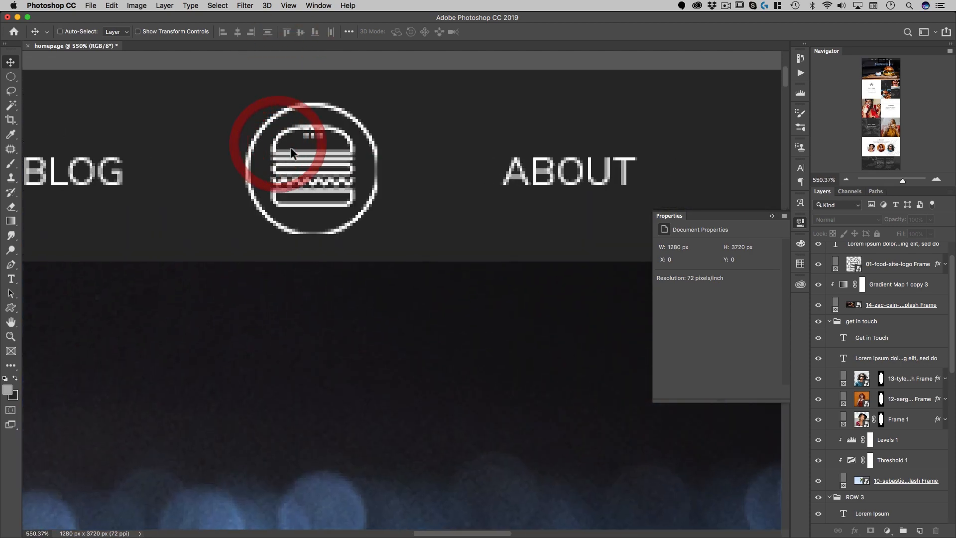
pyautogui.keyDown('super'); pyautogui.click(293, 145); pyautogui.keyUp('super')
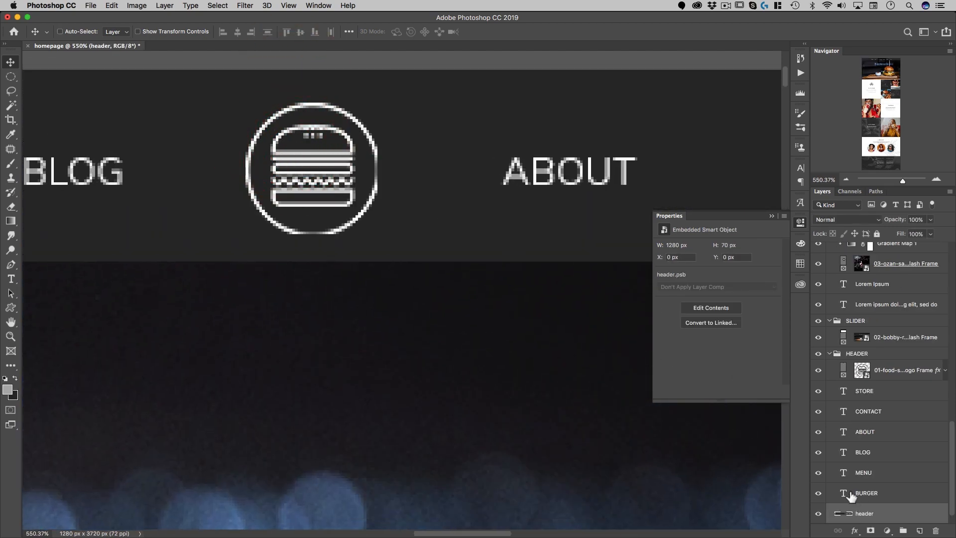
pyautogui.scroll(-1, 852, 490)
pyautogui.click(861, 350)
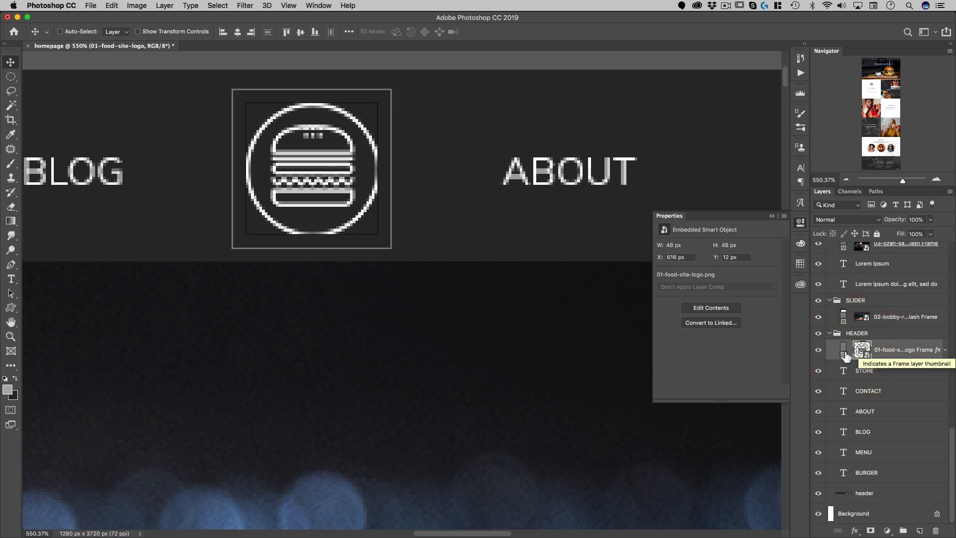
pyautogui.click(844, 354)
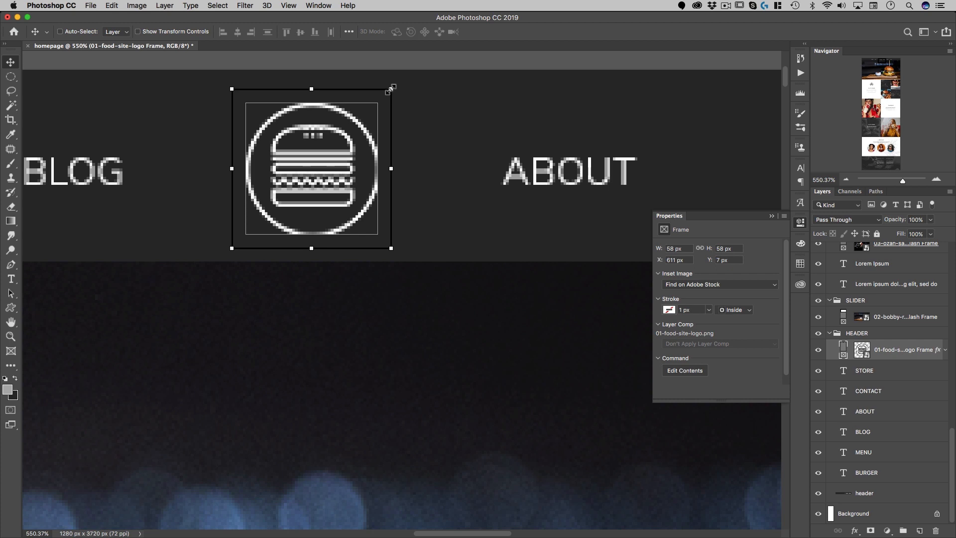
pyautogui.moveTo(391, 89); pyautogui.dragTo(404, 77)
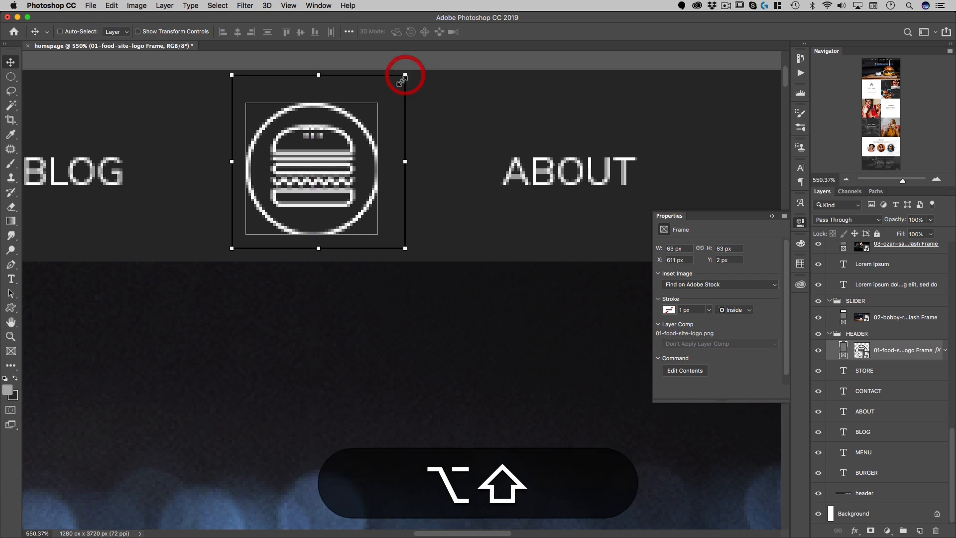
pyautogui.moveTo(232, 248); pyautogui.dragTo(217, 258)
# Scale the burger logo image inside the header frame to 46 by 46 px, keeping it centred.
pyautogui.click(861, 350)
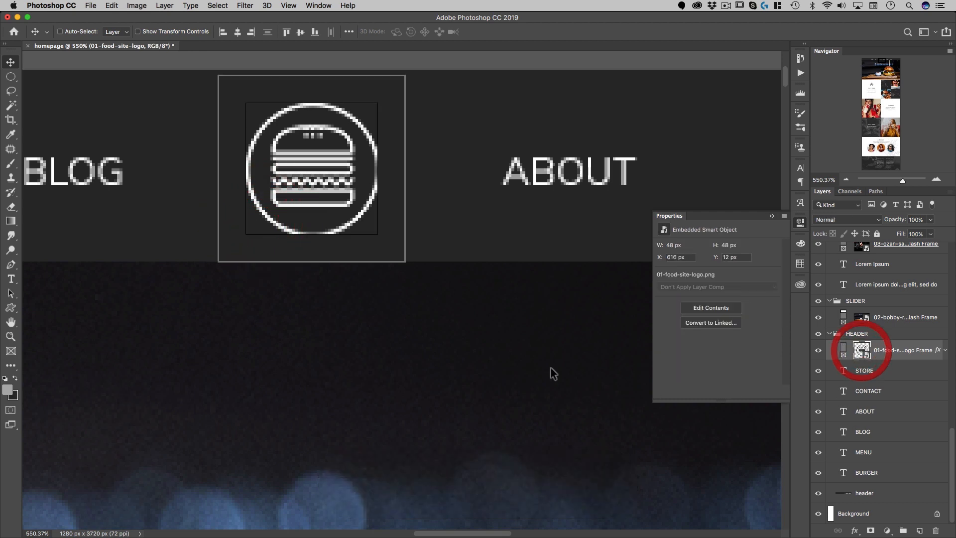
pyautogui.press('super+t')
pyautogui.moveTo(390, 89); pyautogui.dragTo(385, 94)
pyautogui.click(418, 32)
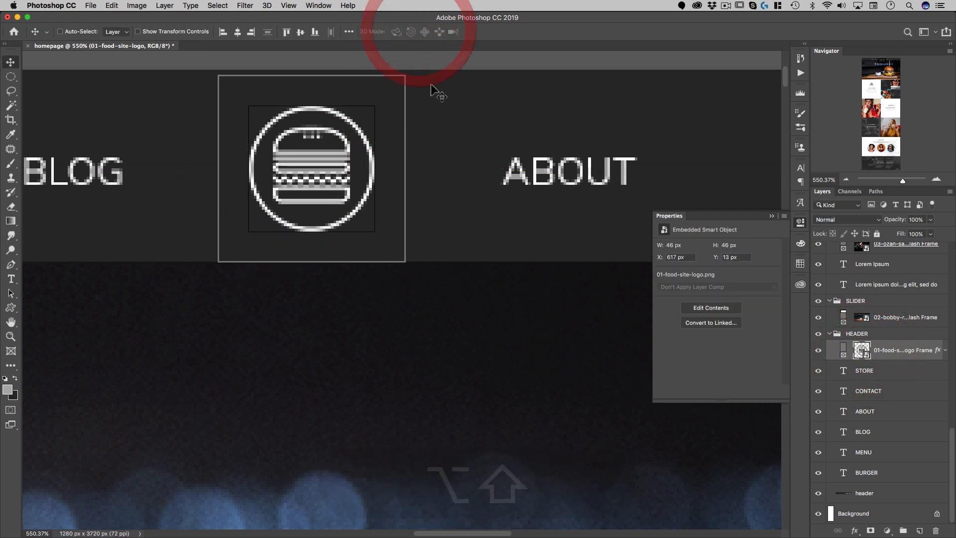
# Deselect all layers to clear the outline around the header logo.
pyautogui.moveTo(408, 158); pyautogui.dragTo(335, 198)
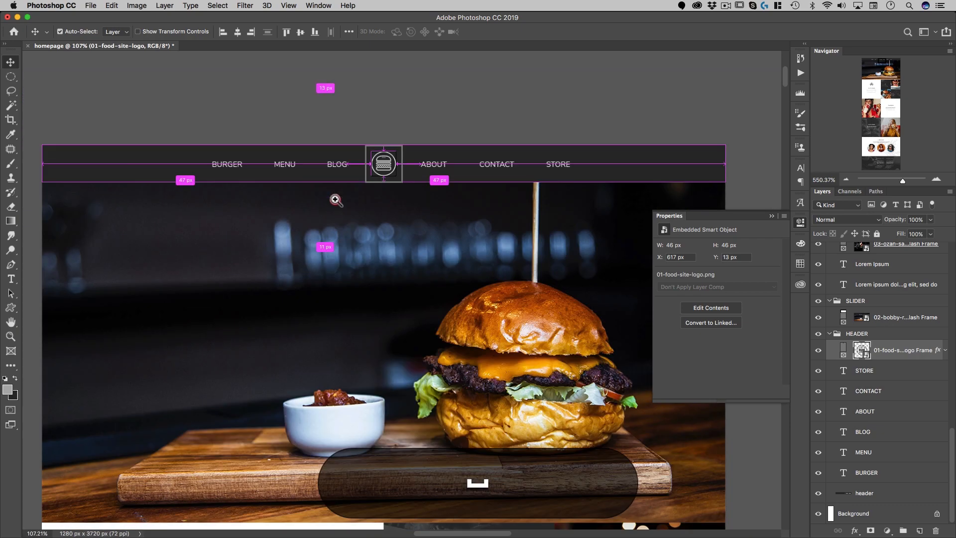
pyautogui.click(144, 6)
pyautogui.moveTo(164, 5)
pyautogui.moveTo(185, 56)
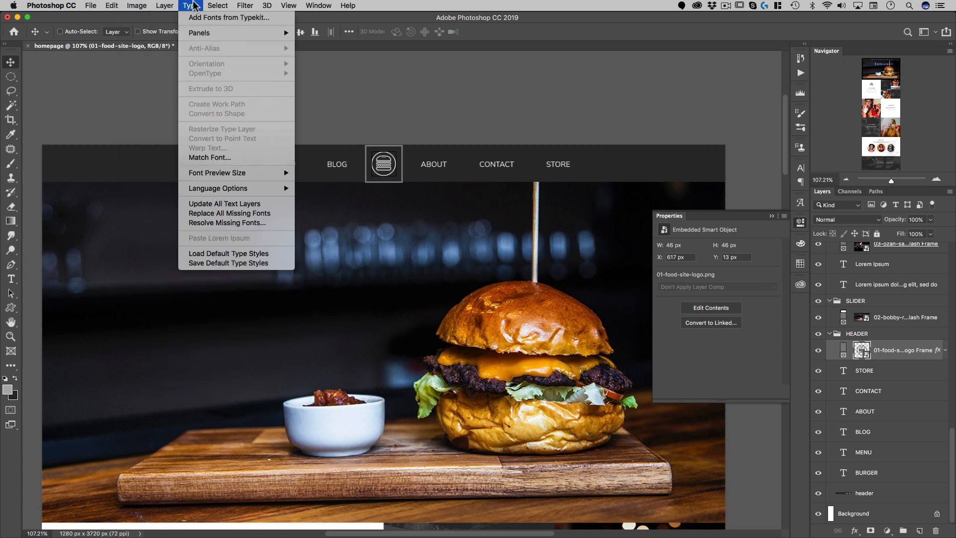
pyautogui.moveTo(214, 3)
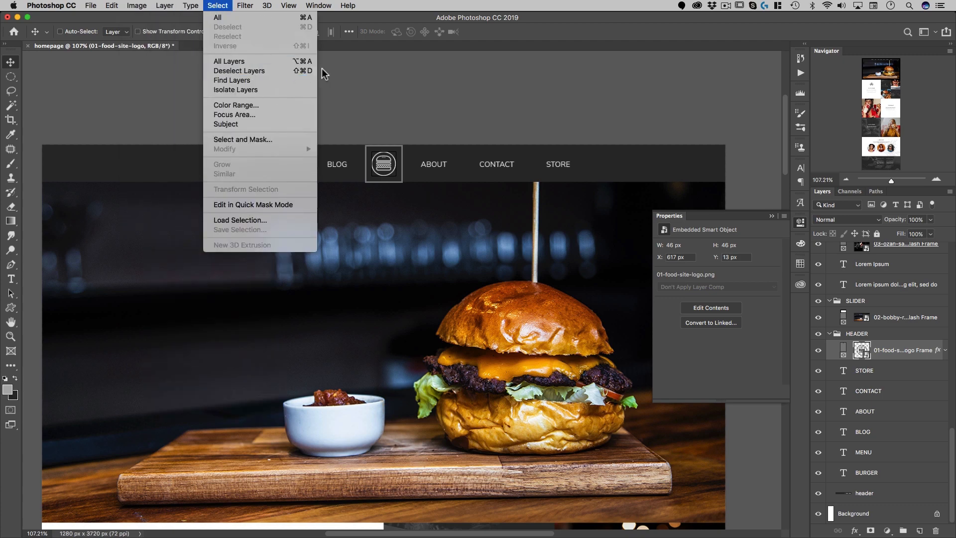
pyautogui.click(298, 71)
pyautogui.click(358, 76)
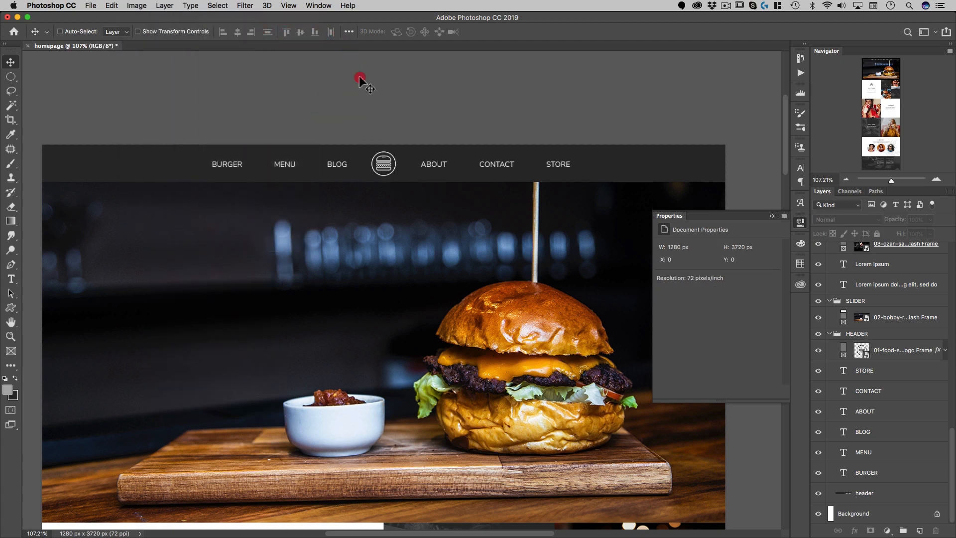
# Collapse the Properties panel and review the whole homepage from the header to the footer and back.
pyautogui.press('space')
pyautogui.moveTo(448, 285); pyautogui.dragTo(433, 192)
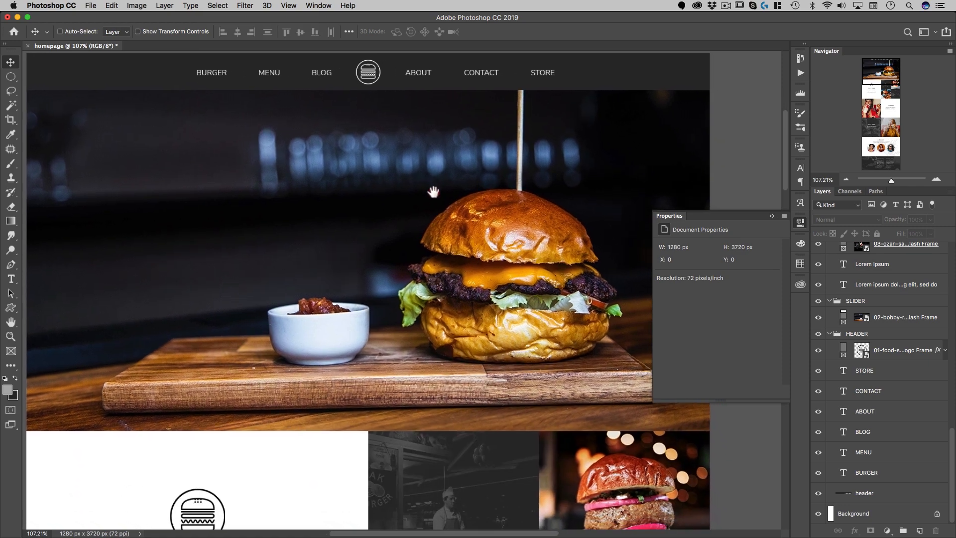
pyautogui.click(800, 222)
pyautogui.scroll(-5, 404, 295)
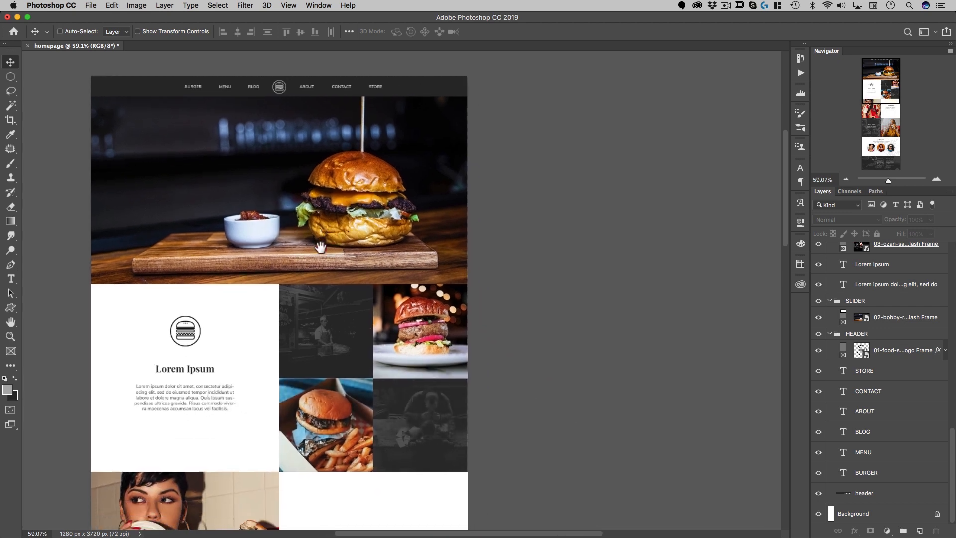
pyautogui.moveTo(320, 247); pyautogui.dragTo(276, 224)
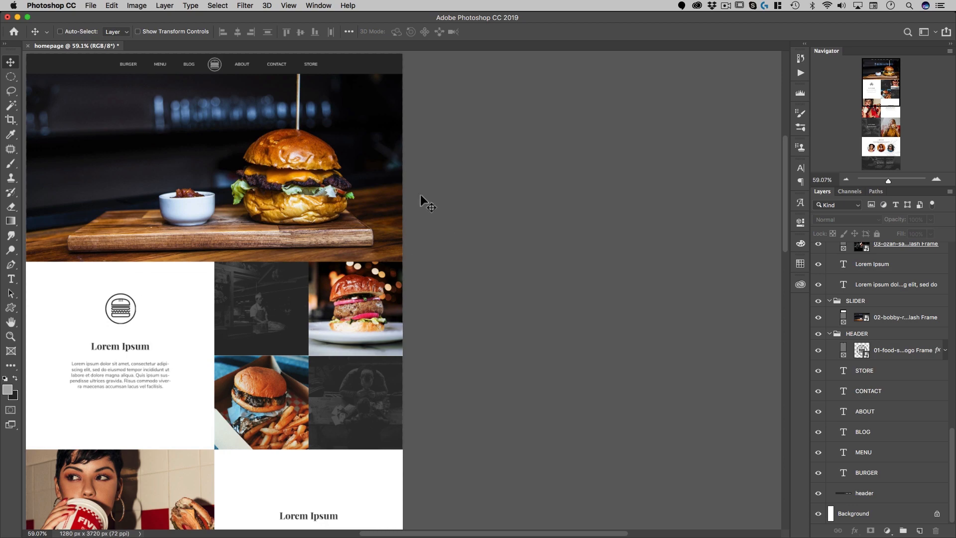
pyautogui.scroll(-15, 276, 271)
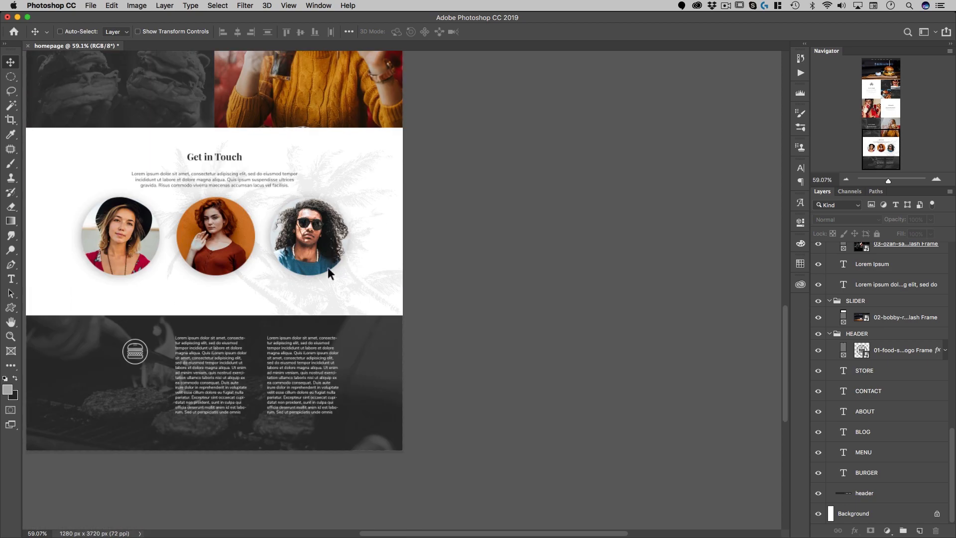
pyautogui.scroll(15, 328, 272)
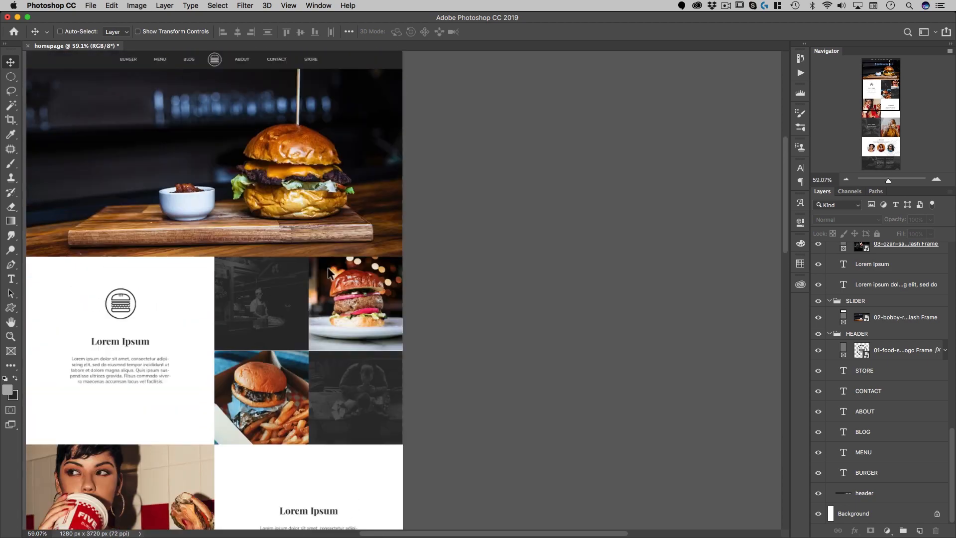
pyautogui.scroll(2, 328, 273)
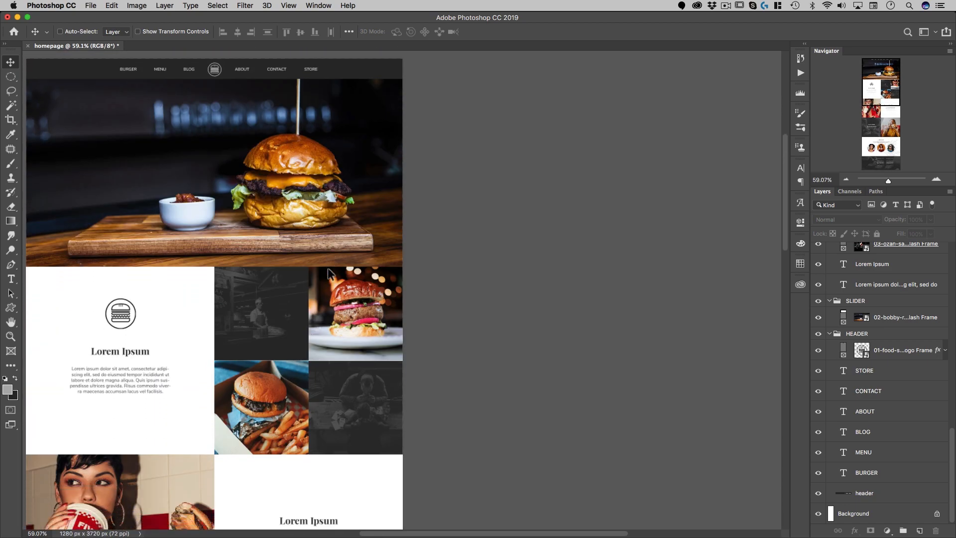
# Switch to Finder, collapse the food site folder, expand nature site, and place 01-nature-site-logo.png in the header logo frame.
pyautogui.press('super+Tab')
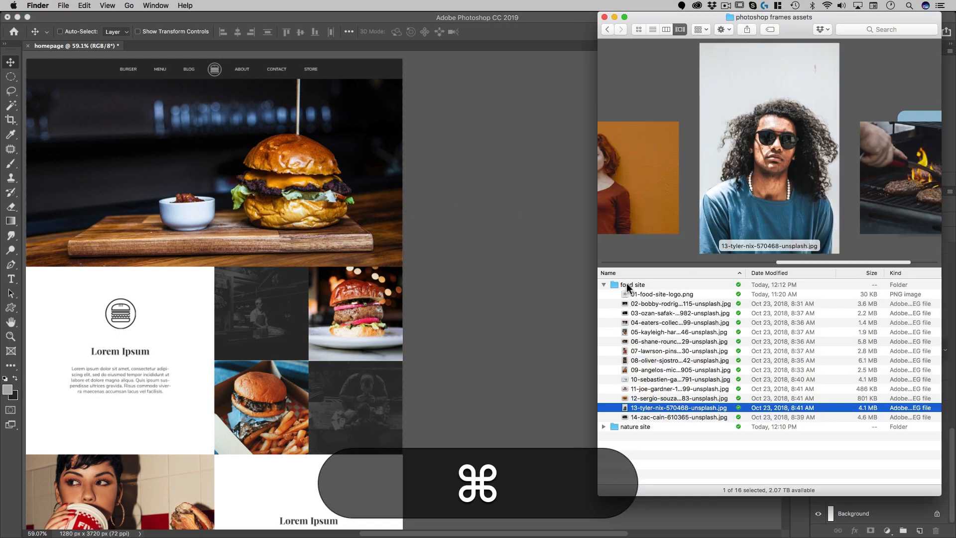
pyautogui.click(603, 284)
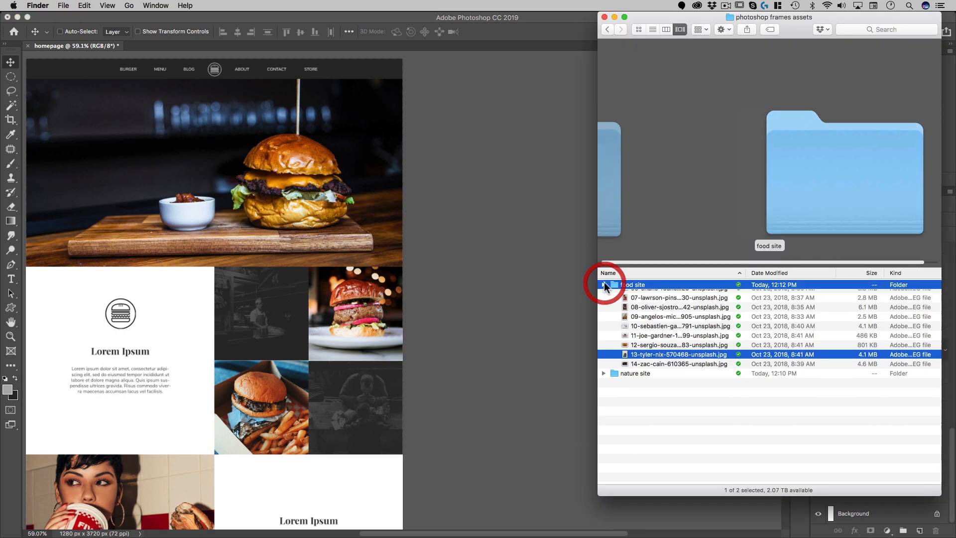
pyautogui.click(646, 293)
pyautogui.click(604, 294)
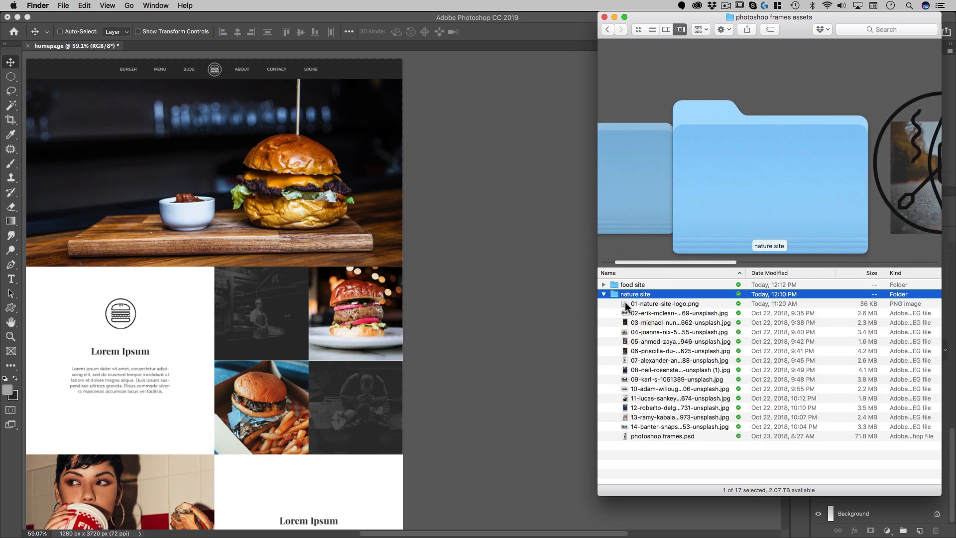
pyautogui.moveTo(645, 303); pyautogui.dragTo(222, 70)
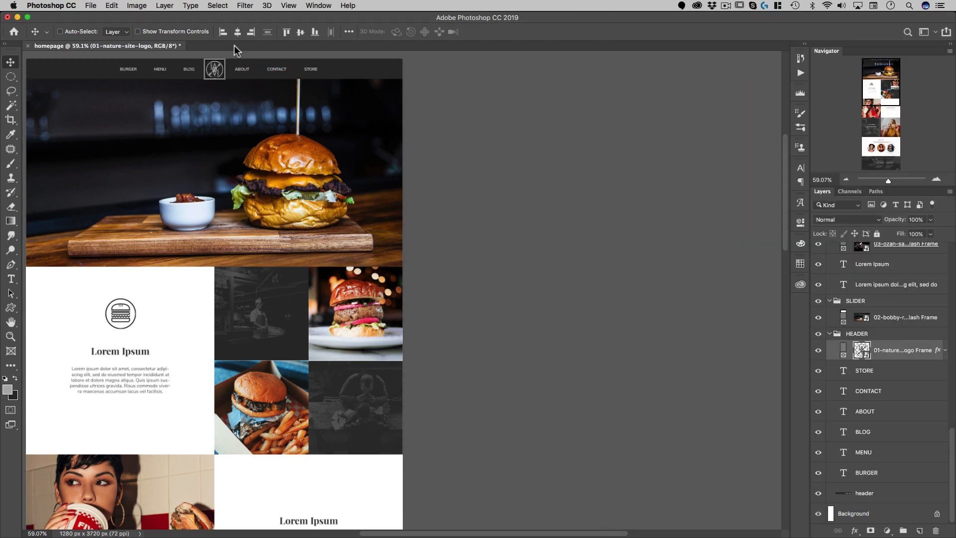
# Place the 02 fox photo from Finder's nature site folder in the large slider frame below the header.
pyautogui.moveTo(211, 63); pyautogui.dragTo(283, 59)
pyautogui.moveTo(272, 124); pyautogui.dragTo(246, 230)
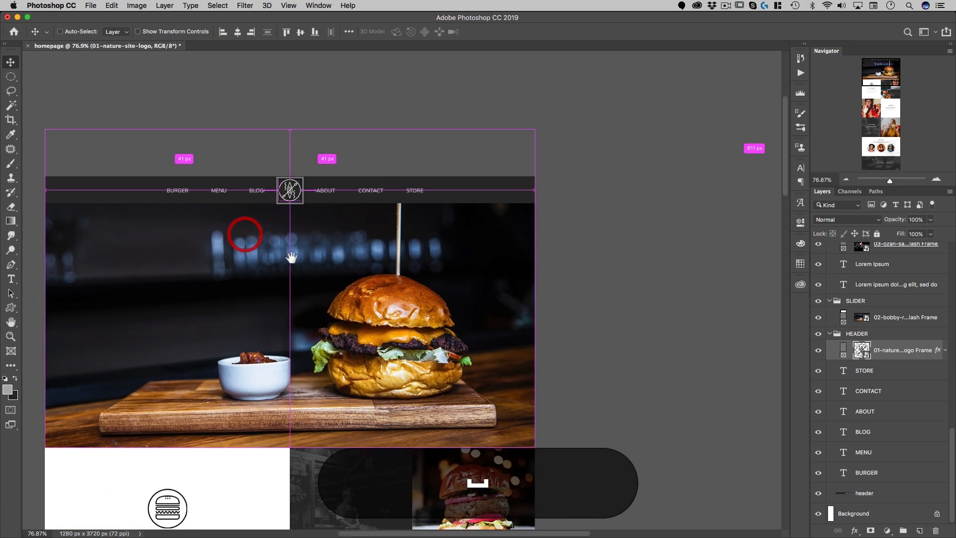
pyautogui.moveTo(298, 293); pyautogui.dragTo(297, 200)
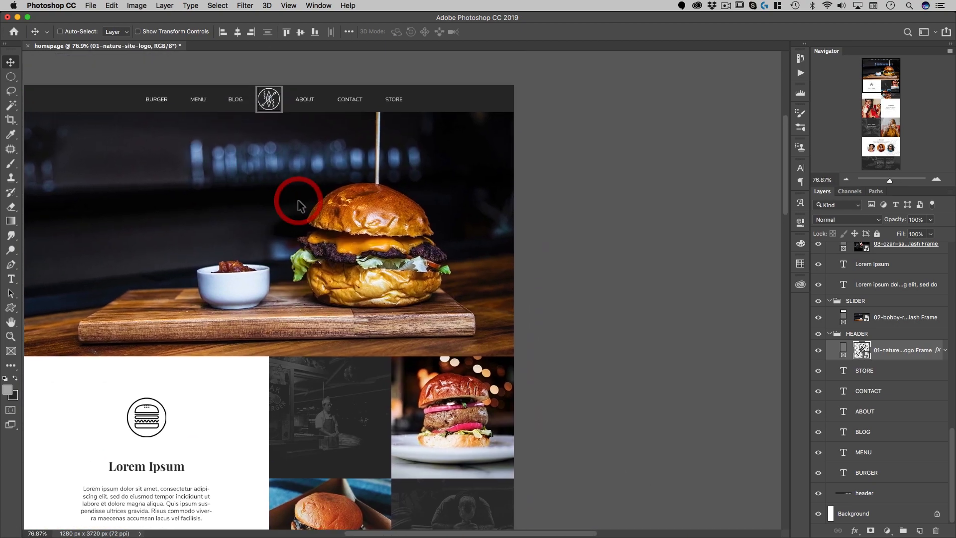
pyautogui.press('super+Tab')
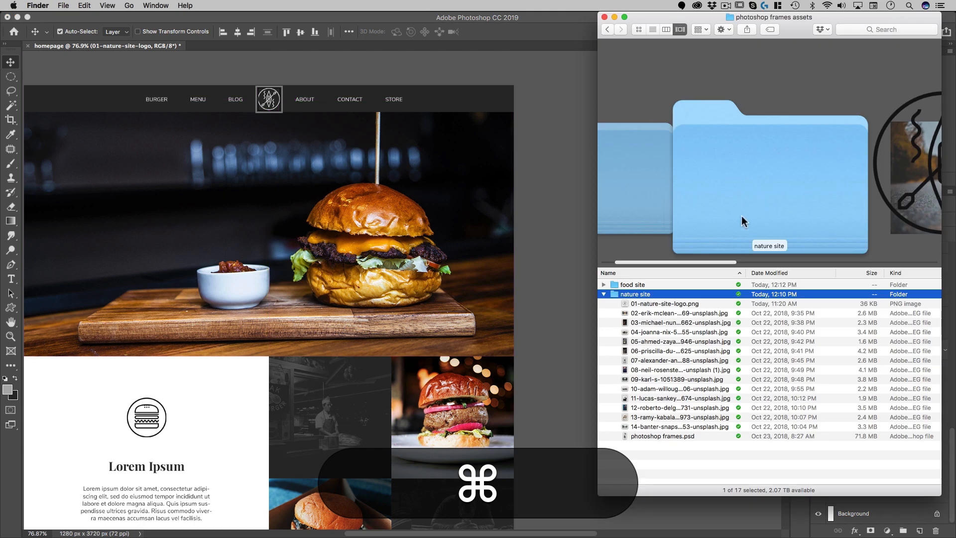
pyautogui.moveTo(661, 315); pyautogui.dragTo(438, 281)
pyautogui.moveTo(486, 264); pyautogui.dragTo(486, 263)
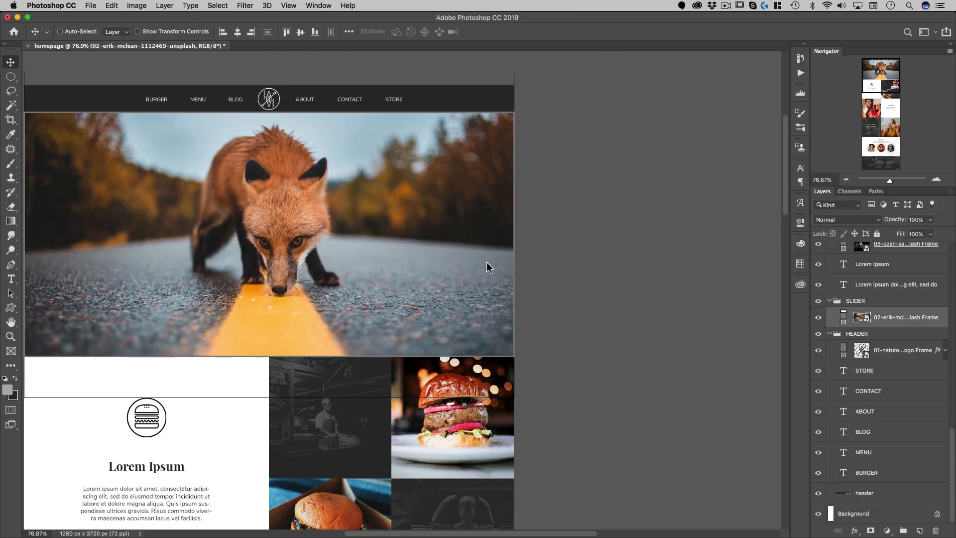
# From Finder's nature site folder, place the 03 deer photo in ROW 1's upper dark frame and the 04 boots photo in the frame beside it.
pyautogui.press('super+Tab')
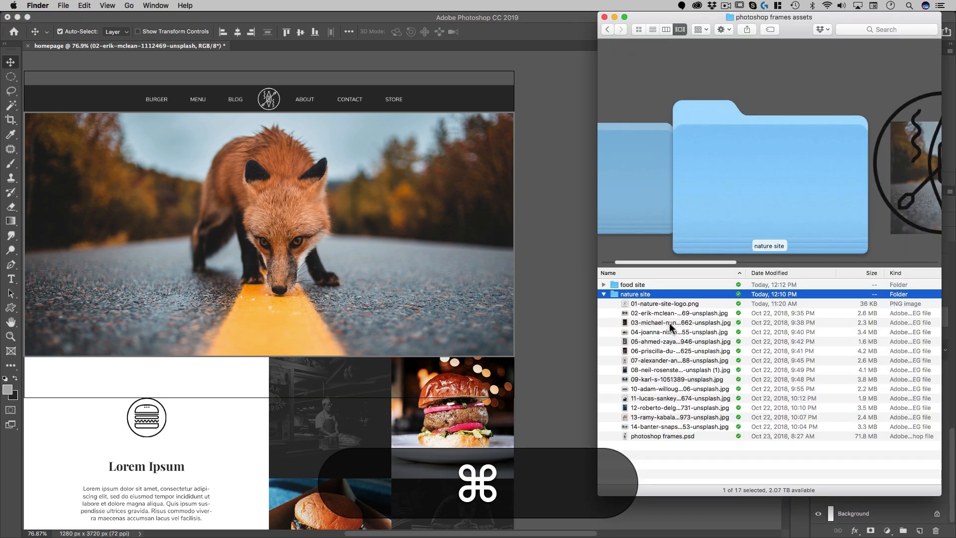
pyautogui.moveTo(655, 324); pyautogui.dragTo(377, 348)
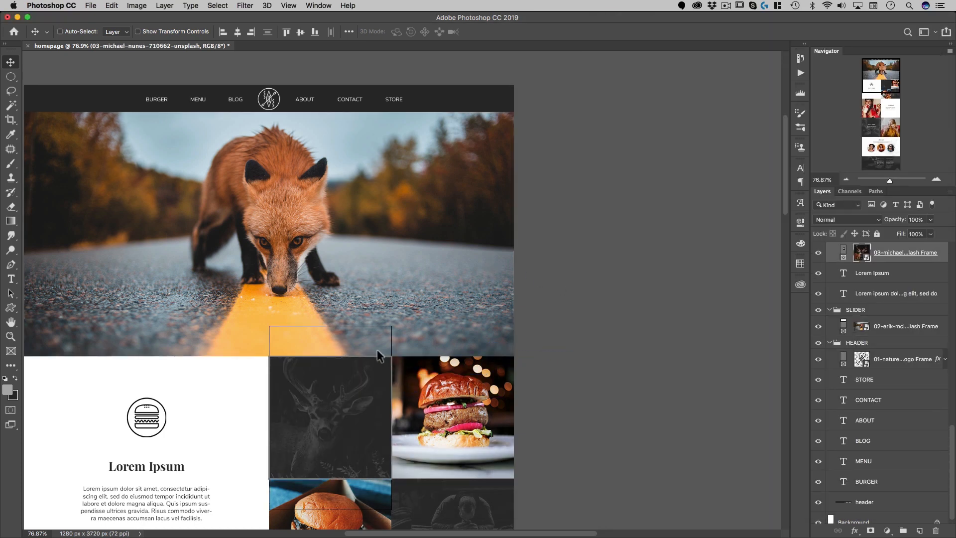
pyautogui.press('super+Tab')
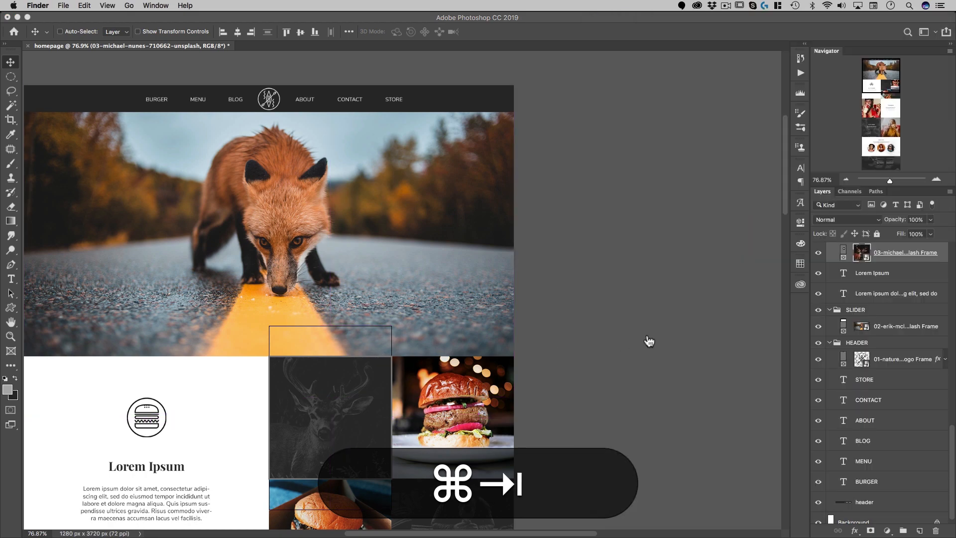
pyautogui.press('super+shift+Tab')
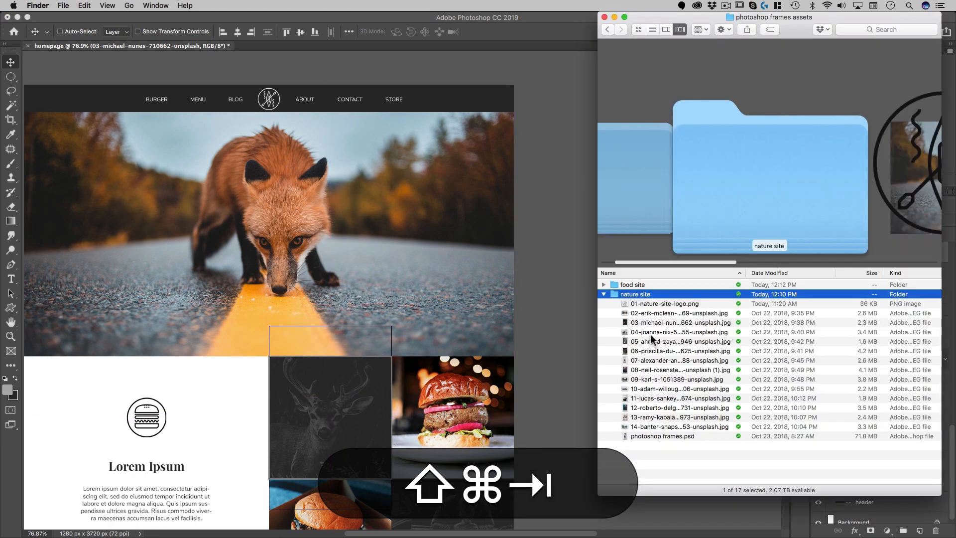
pyautogui.scroll(-6, 443, 318)
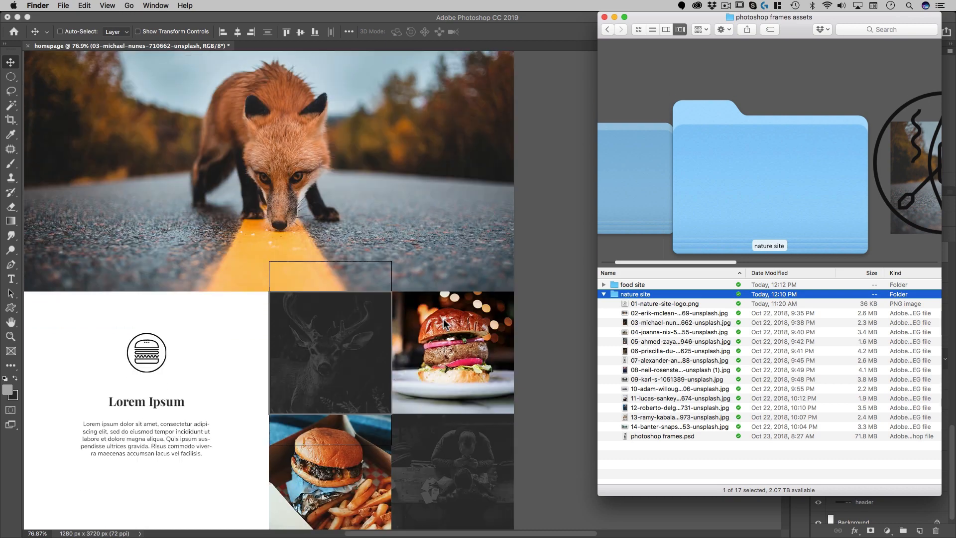
pyautogui.click(659, 323)
pyautogui.click(660, 332)
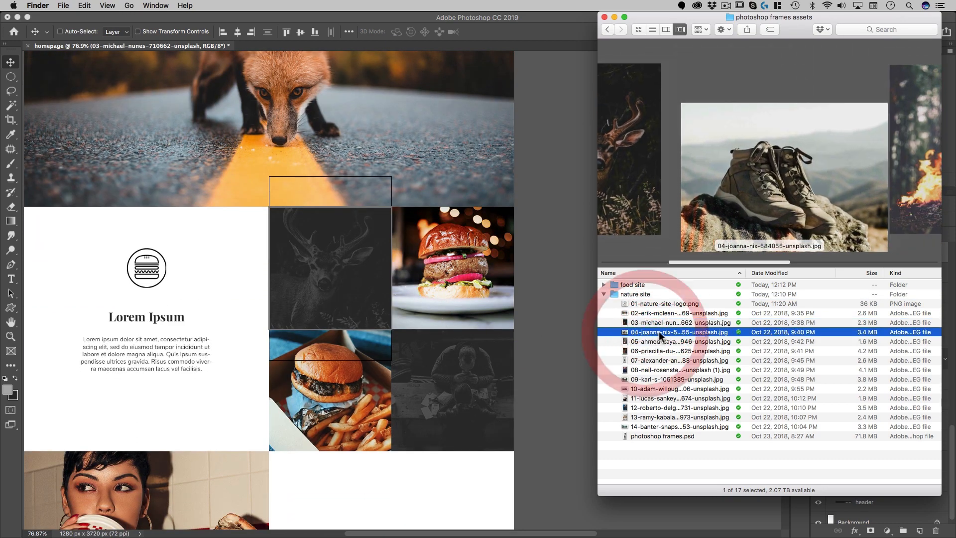
pyautogui.moveTo(659, 334); pyautogui.dragTo(473, 298)
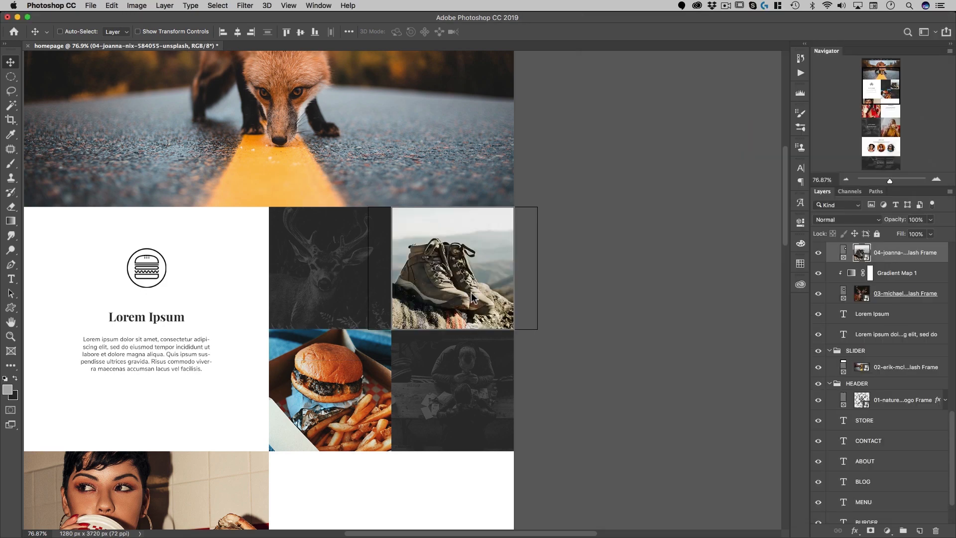
# Replace the fries burger photo with the 05 campfire photo from Finder, and enlarge and reposition it to show the fire and lantern.
pyautogui.press('super')
pyautogui.press('shift+super+Tab')
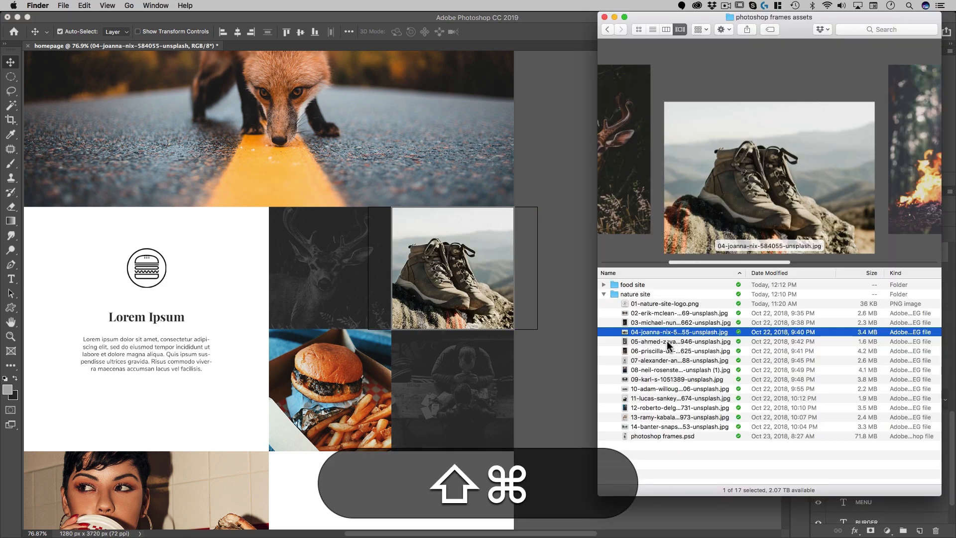
pyautogui.click(655, 341)
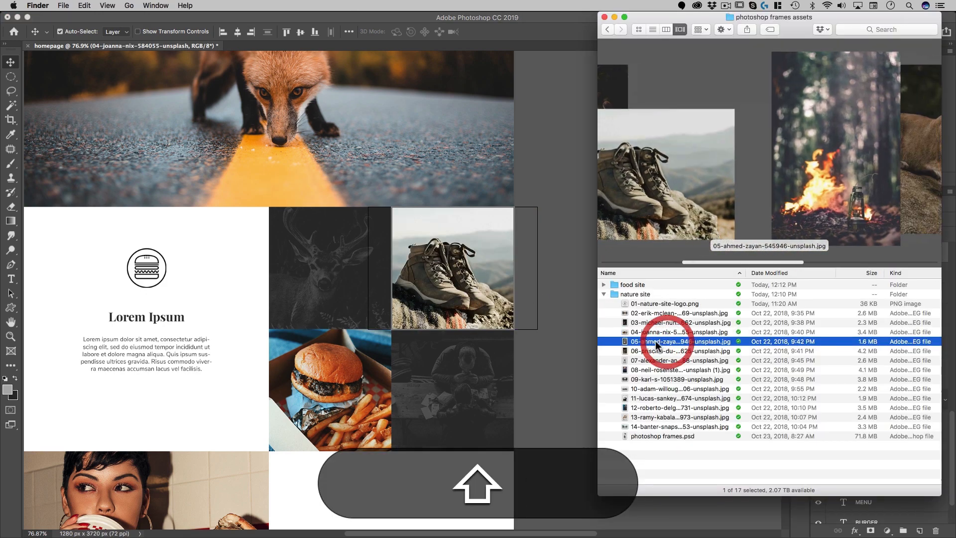
pyautogui.moveTo(653, 341); pyautogui.dragTo(337, 372)
pyautogui.press('shift+super+t')
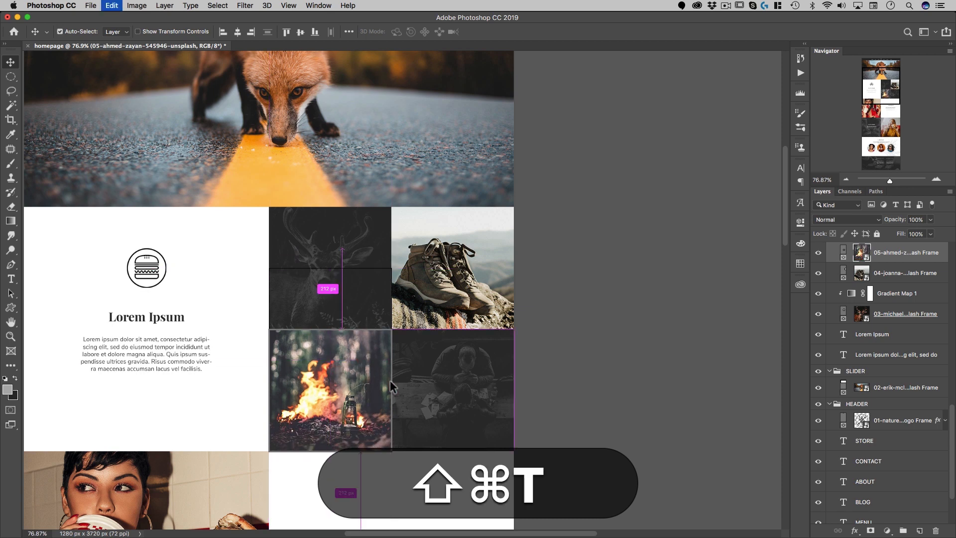
pyautogui.moveTo(388, 269); pyautogui.dragTo(451, 197)
pyautogui.moveTo(342, 380); pyautogui.dragTo(320, 396)
pyautogui.doubleClick(320, 396)
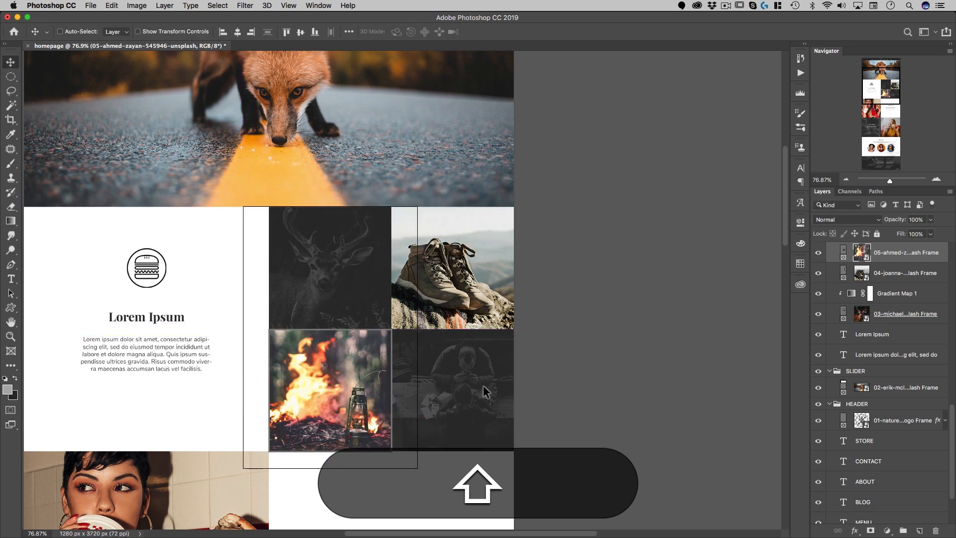
# Place the 06 cougar photo from Finder's nature site folder in ROW 1's lower dark frame, beside the campfire.
pyautogui.press('shift+super+Tab')
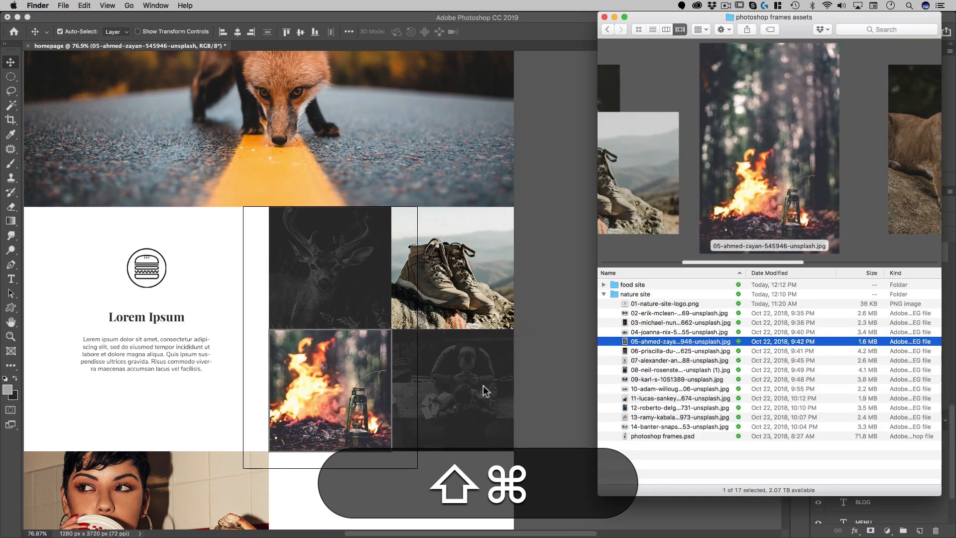
pyautogui.moveTo(643, 350); pyautogui.dragTo(452, 371)
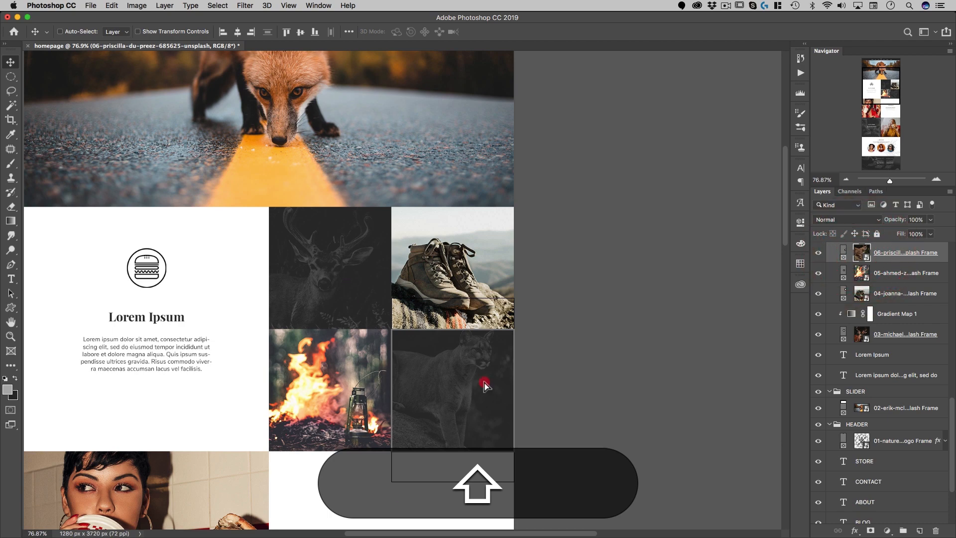
pyautogui.click(473, 366)
# Replace the photo of the woman with the cup in ROW 2 with the 07 camera photo from Finder.
pyautogui.scroll(-3, 449, 368)
pyautogui.scroll(-5, 449, 364)
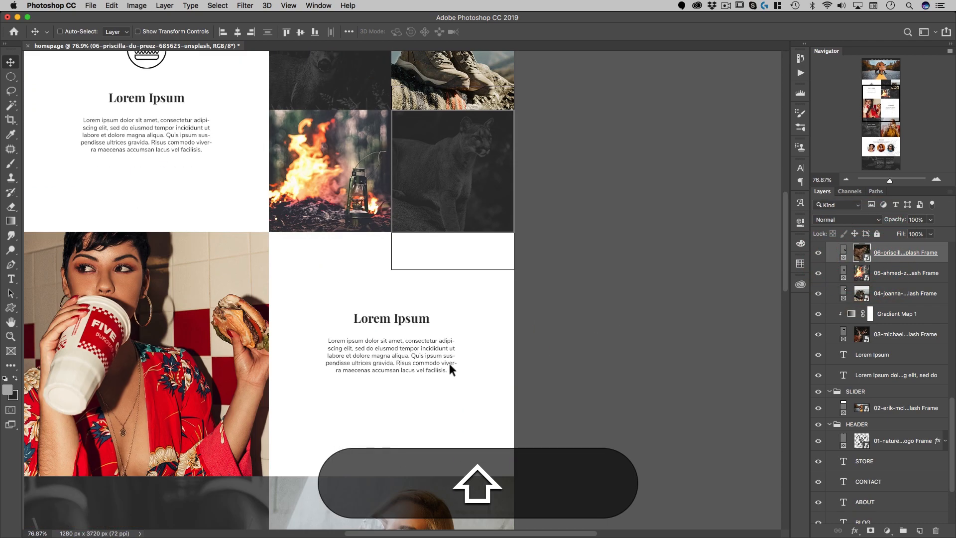
pyautogui.press('shift+super+Tab')
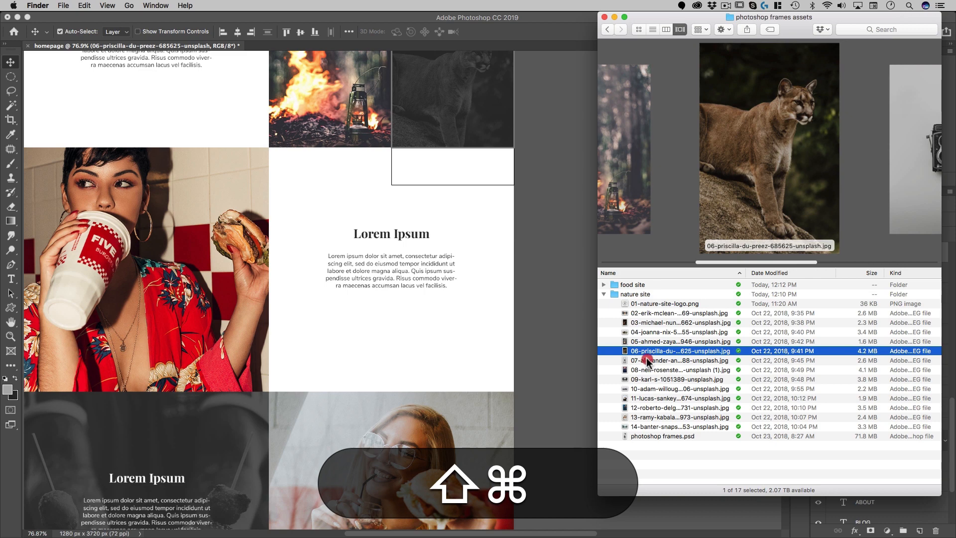
pyautogui.moveTo(647, 361); pyautogui.dragTo(313, 281)
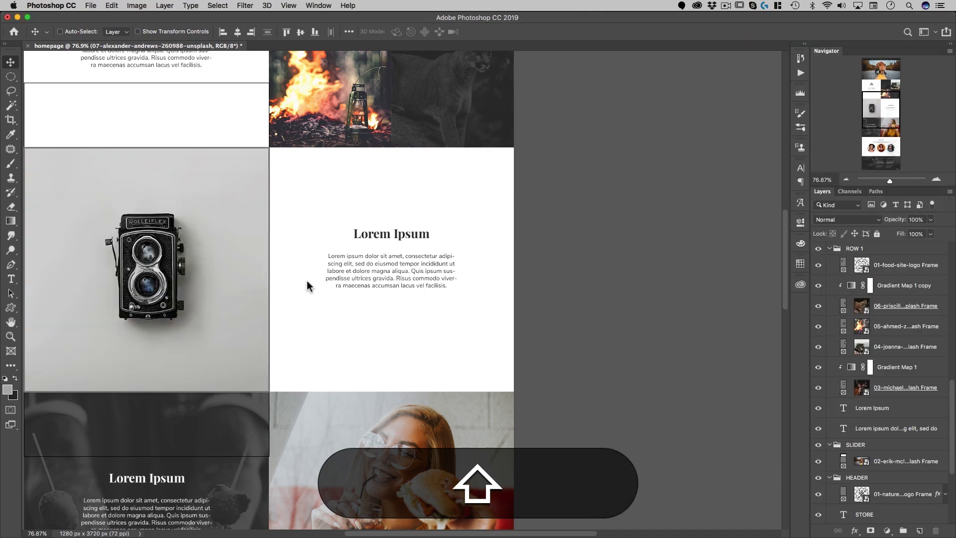
pyautogui.press('space')
pyautogui.moveTo(172, 282); pyautogui.dragTo(274, 297)
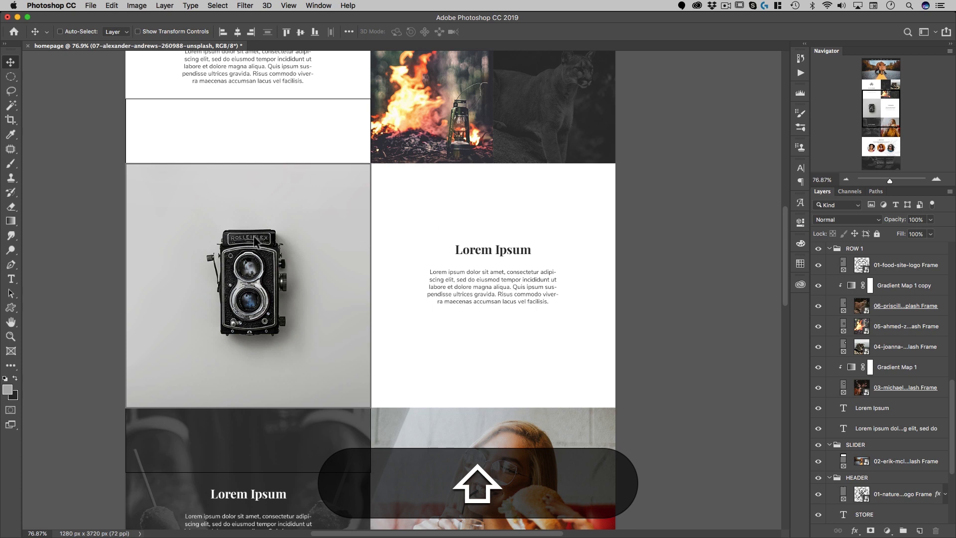
# Expand the ROW 2 group and scale the camera image inside its frame to 18.05%, keeping it centred.
pyautogui.scroll(-3, 835, 420)
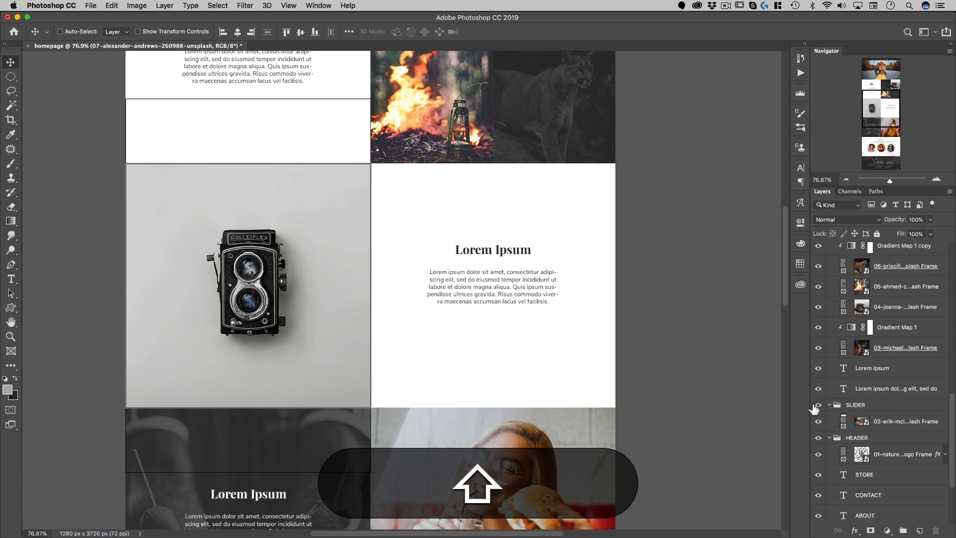
pyautogui.keyDown('shift'); pyautogui.keyDown('super'); pyautogui.click(339, 320); pyautogui.keyUp('super'); pyautogui.keyUp('shift')
pyautogui.click(830, 315)
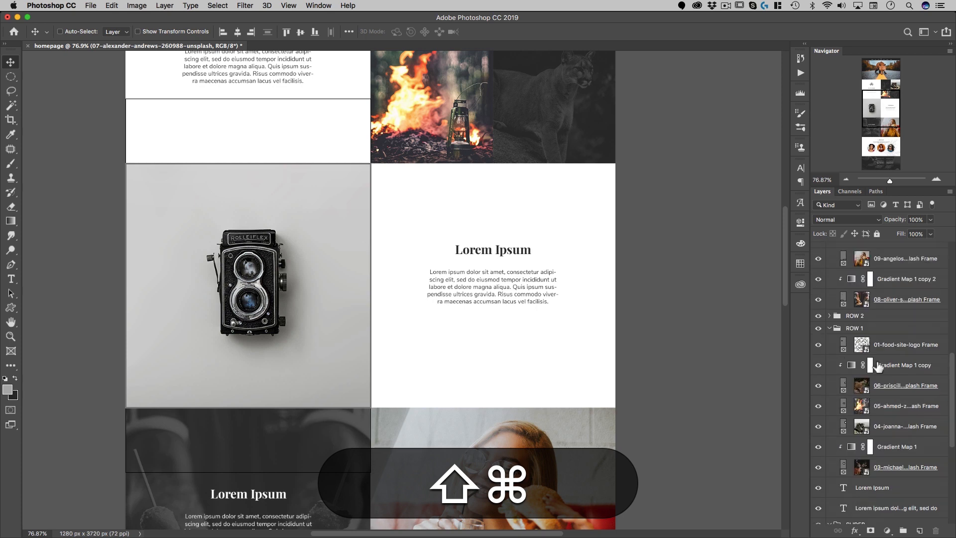
pyautogui.click(829, 315)
pyautogui.click(861, 332)
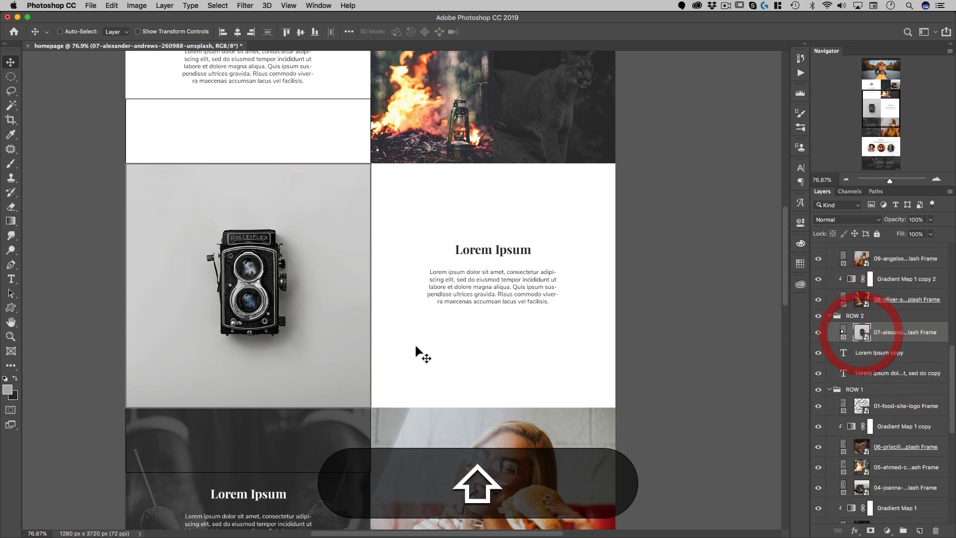
pyautogui.press('shift+super+t')
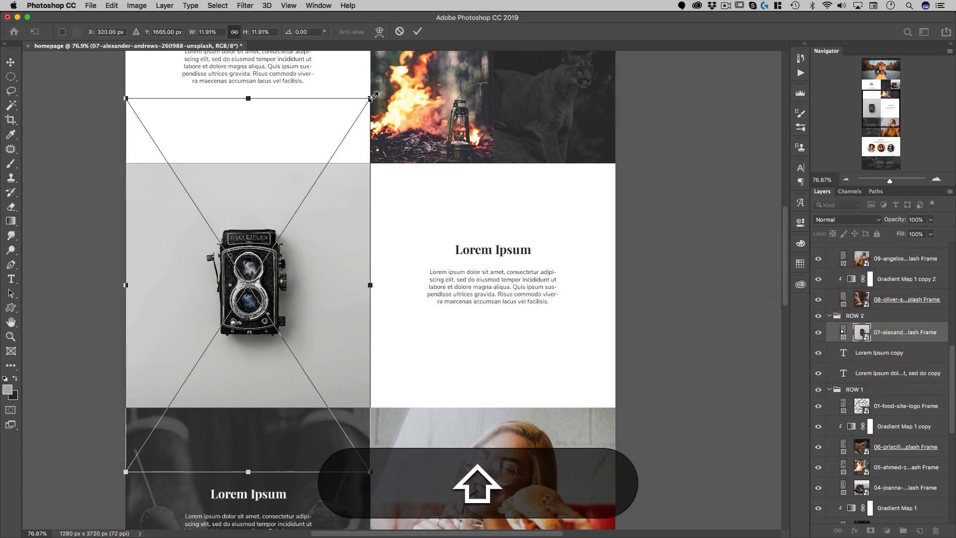
pyautogui.moveTo(371, 99); pyautogui.dragTo(437, 59)
pyautogui.click(319, 221)
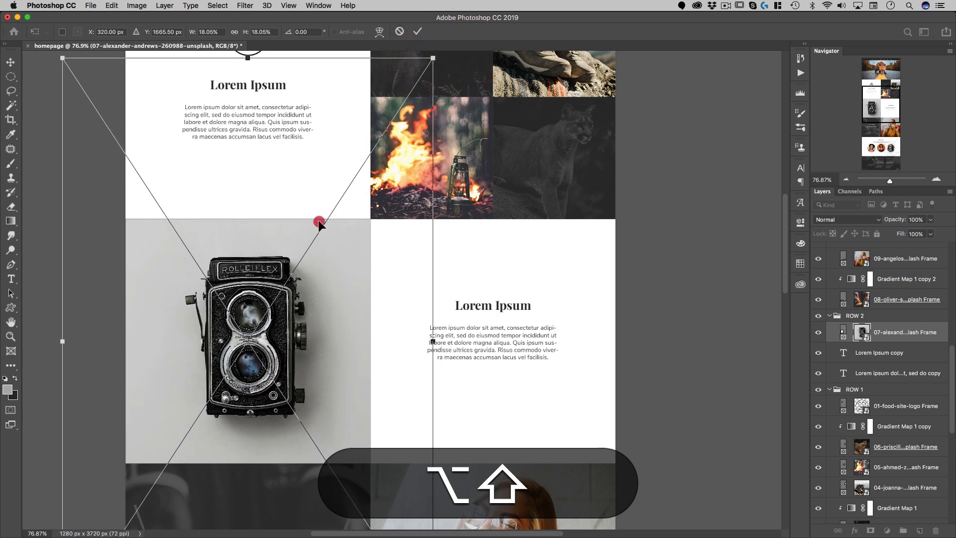
# From Finder, place the 08 mountain photo in the dark text frame below the camera and the 09 couple photo in the frame beside it.
pyautogui.scroll(-6, 316, 225)
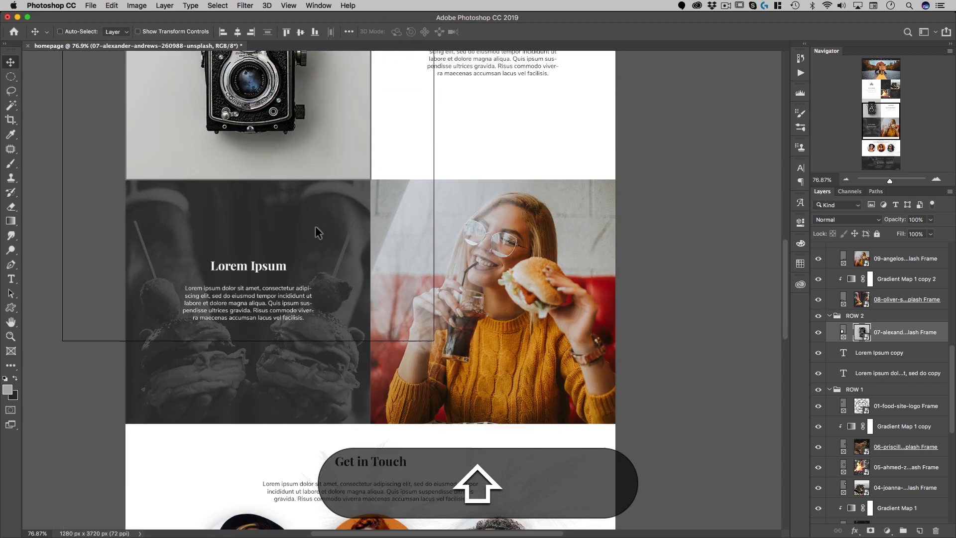
pyautogui.moveTo(353, 205); pyautogui.dragTo(308, 168)
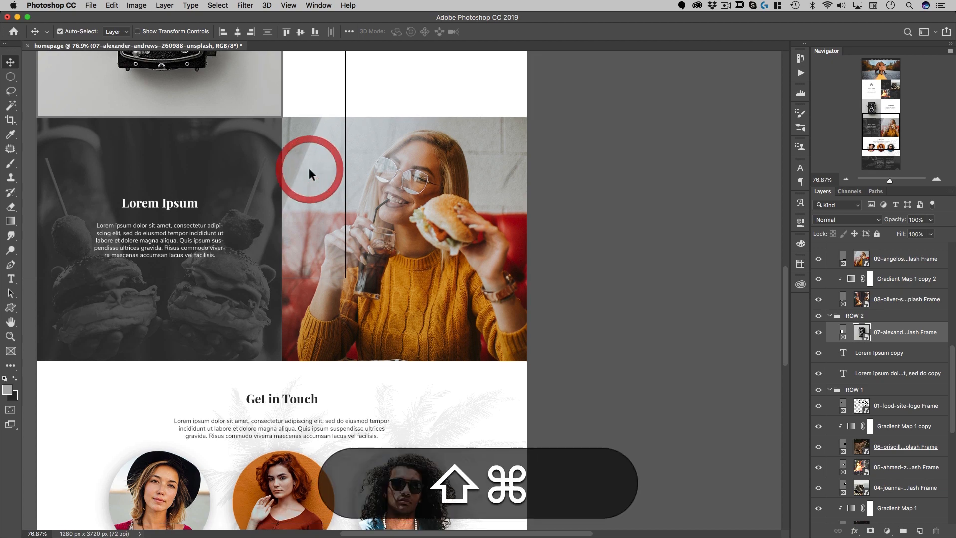
pyautogui.press('shift+super+Tab')
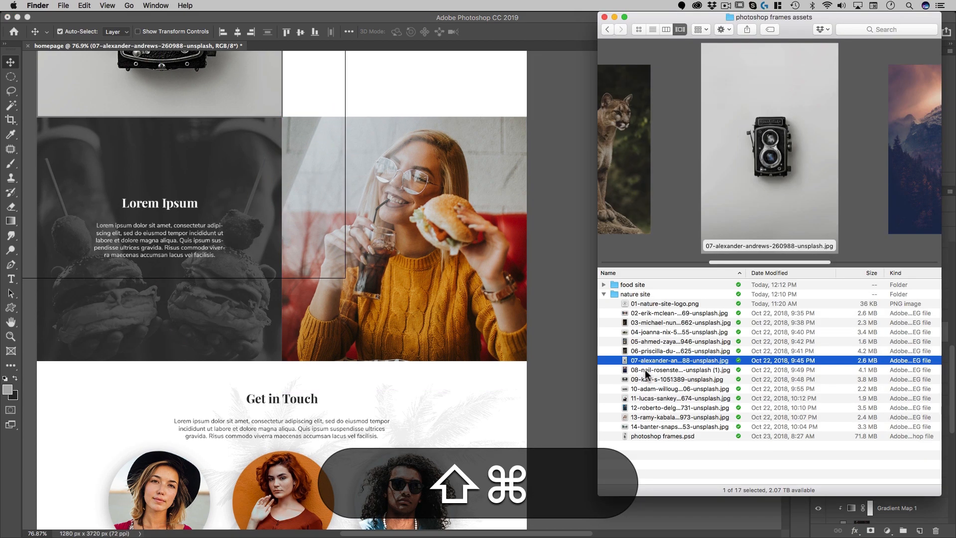
pyautogui.moveTo(646, 374); pyautogui.dragTo(291, 332)
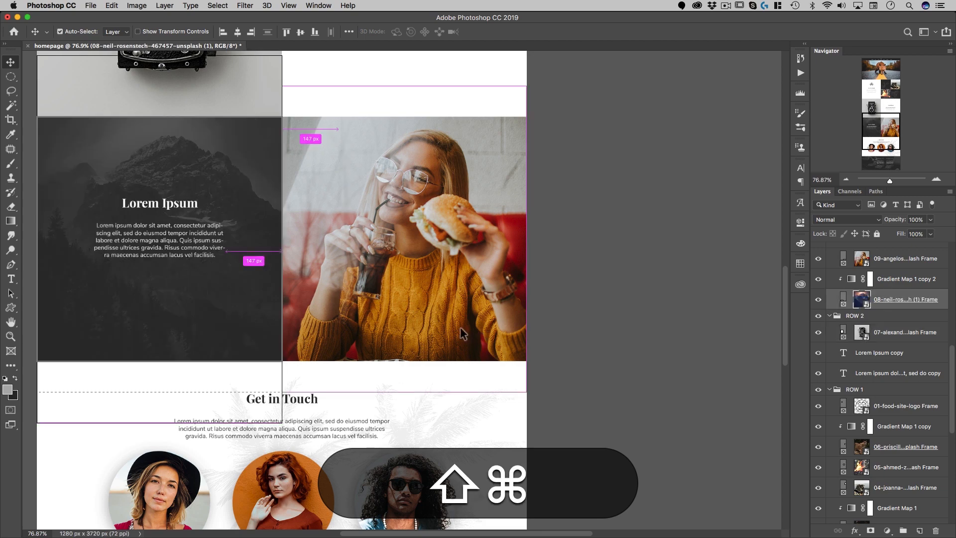
pyautogui.press('super+Tab')
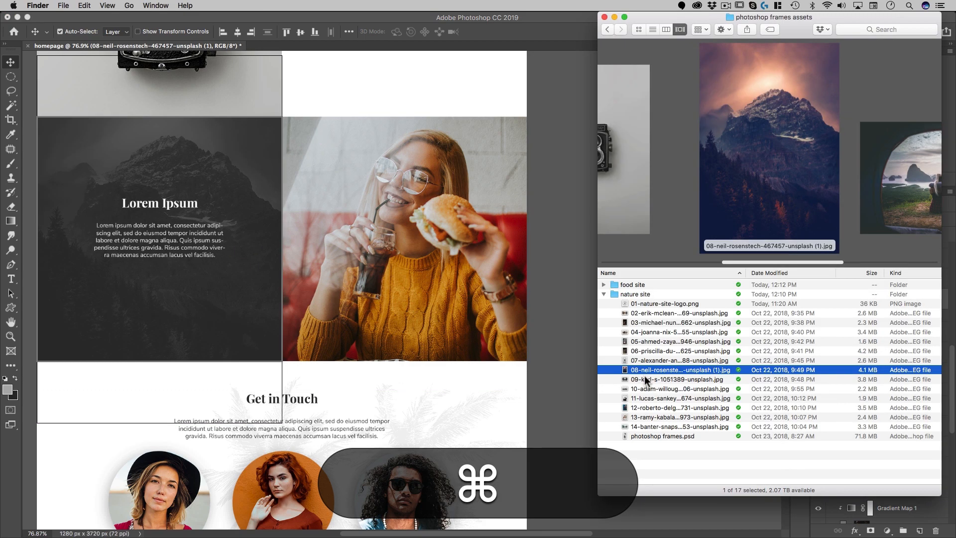
pyautogui.moveTo(644, 375); pyautogui.dragTo(451, 291)
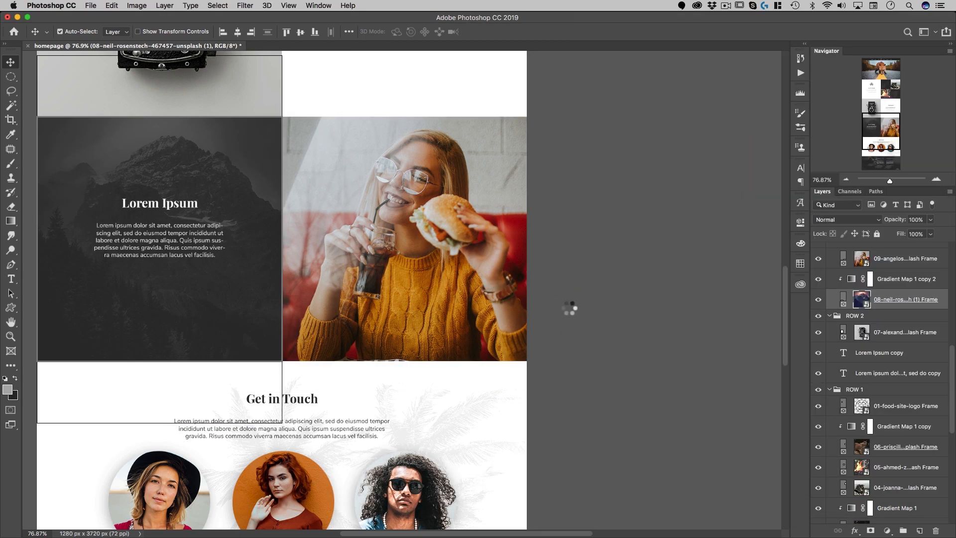
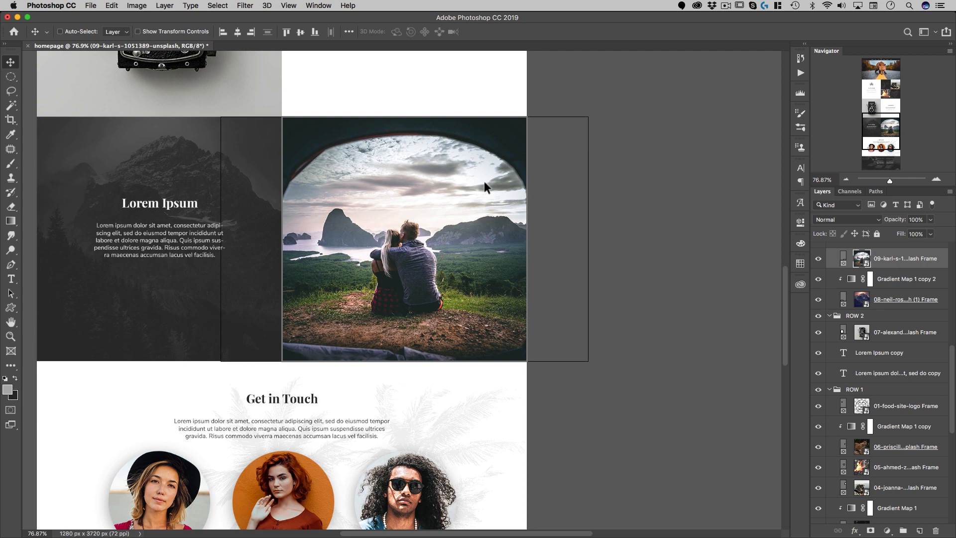
# Replace the palm background behind the Get in Touch section with the 10 bear photo from Finder's nature site folder.
pyautogui.scroll(-5, 486, 187)
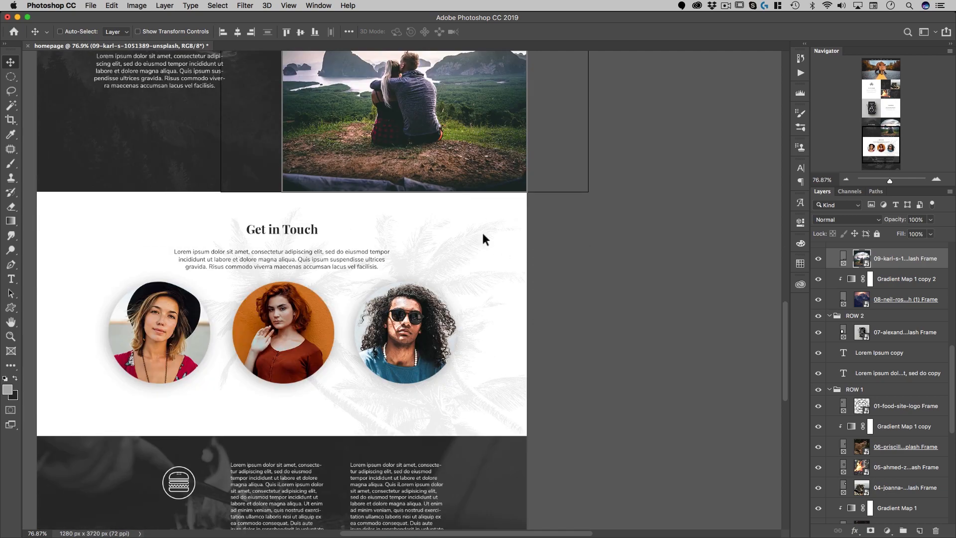
pyautogui.press('super+Tab')
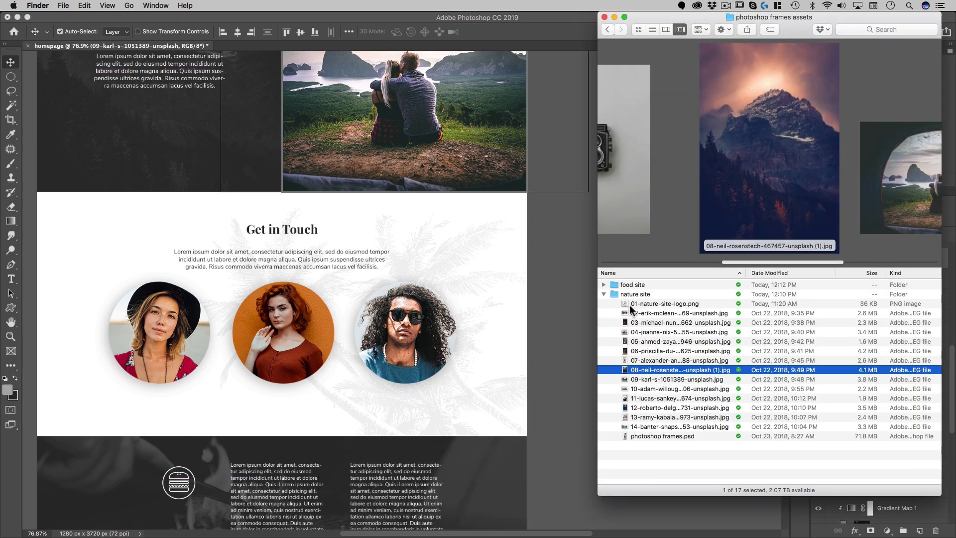
pyautogui.scroll(-5, 556, 294)
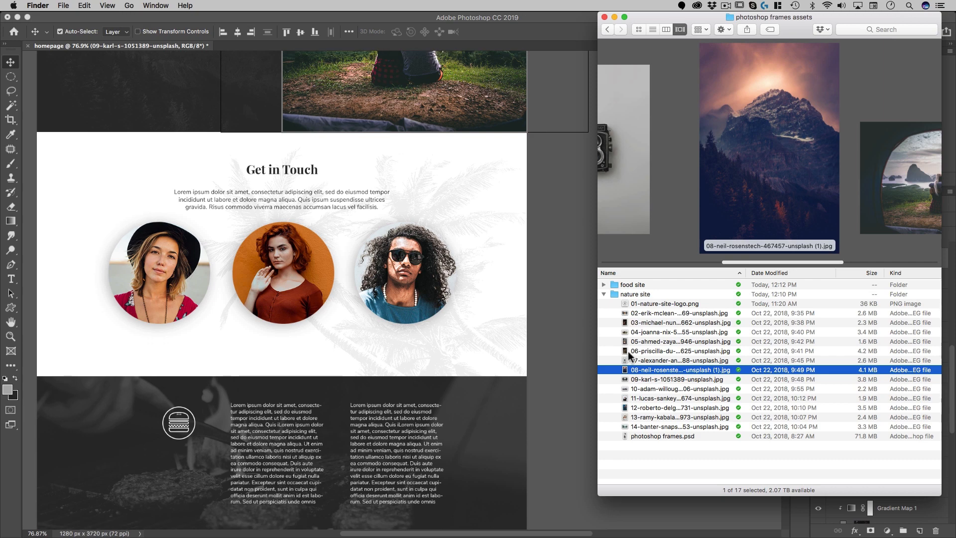
pyautogui.click(670, 380)
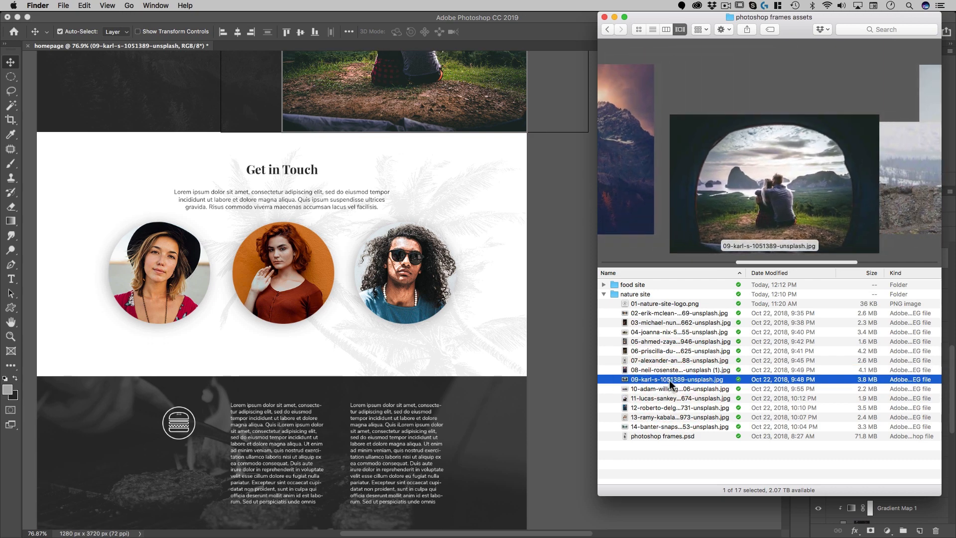
pyautogui.moveTo(665, 391); pyautogui.dragTo(551, 321)
pyautogui.press('space')
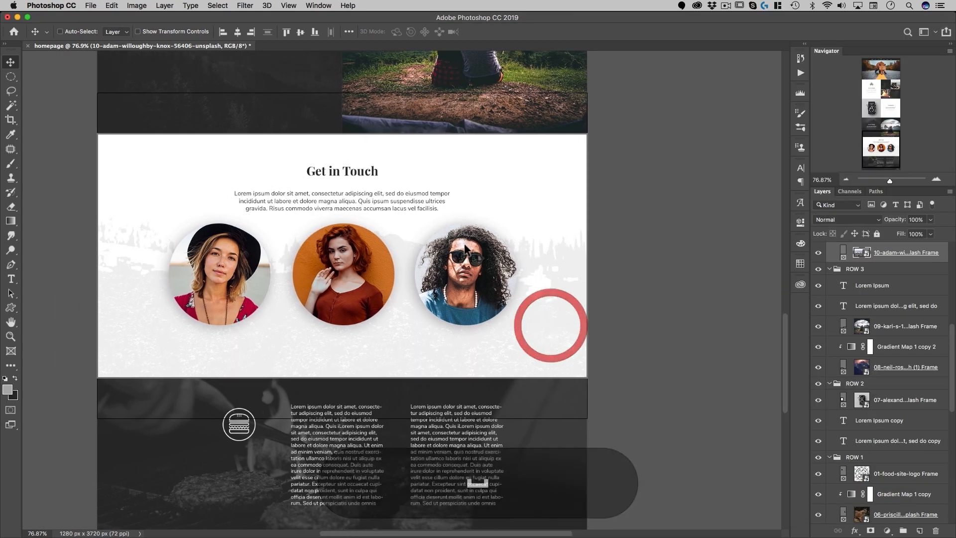
pyautogui.press('space')
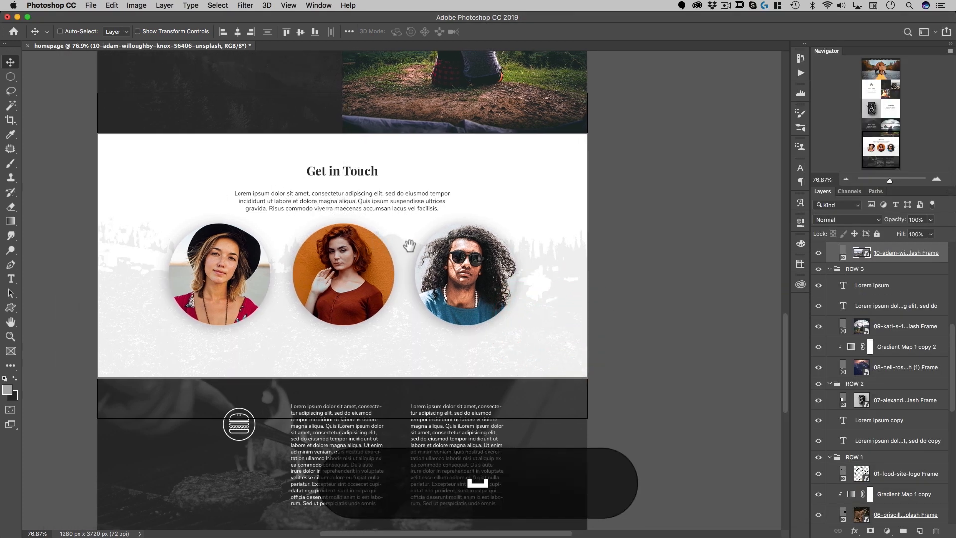
pyautogui.moveTo(406, 247); pyautogui.dragTo(438, 238)
# Enlarge the bear photo inside the Get in Touch background frame to 33.83% and move it down slightly.
pyautogui.click(867, 255)
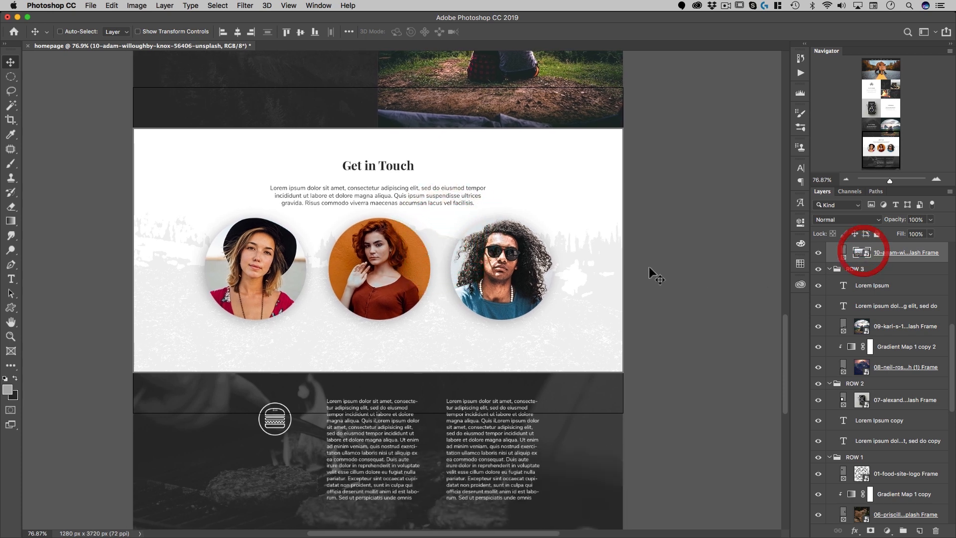
pyautogui.press('super+t')
pyautogui.moveTo(620, 88); pyautogui.dragTo(688, 60)
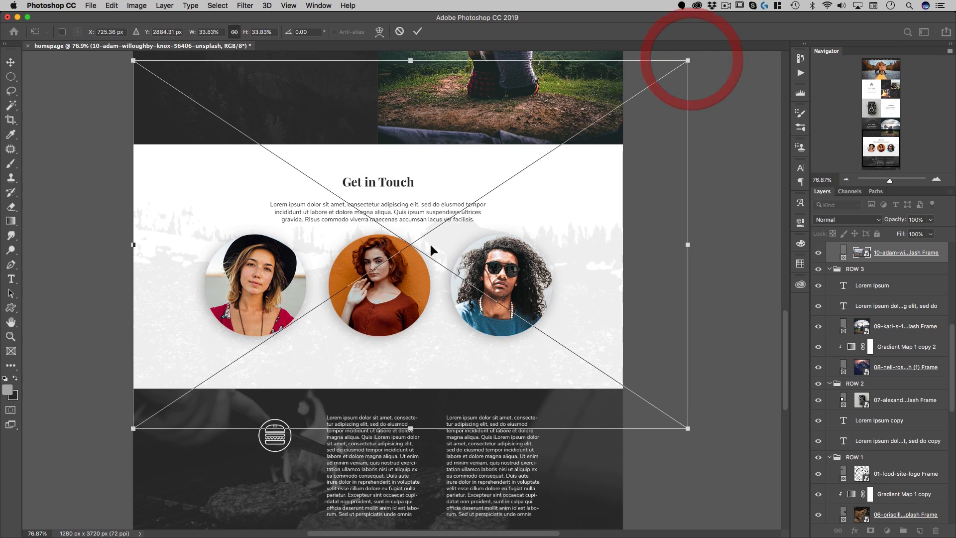
pyautogui.doubleClick(440, 239)
# Fine-tune the level of the Threshold 1 adjustment clipped to the Get in Touch background photo.
pyautogui.scroll(3, 876, 359)
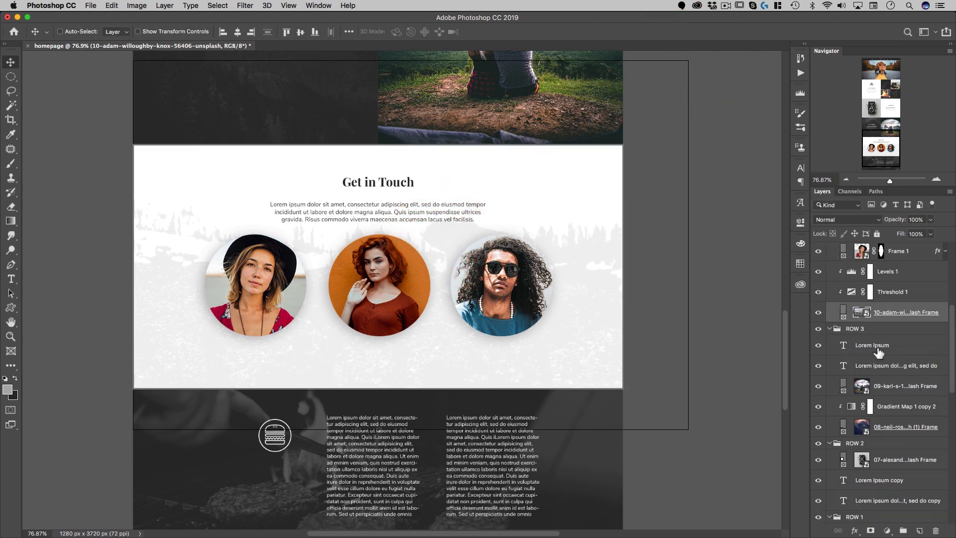
pyautogui.click(852, 294)
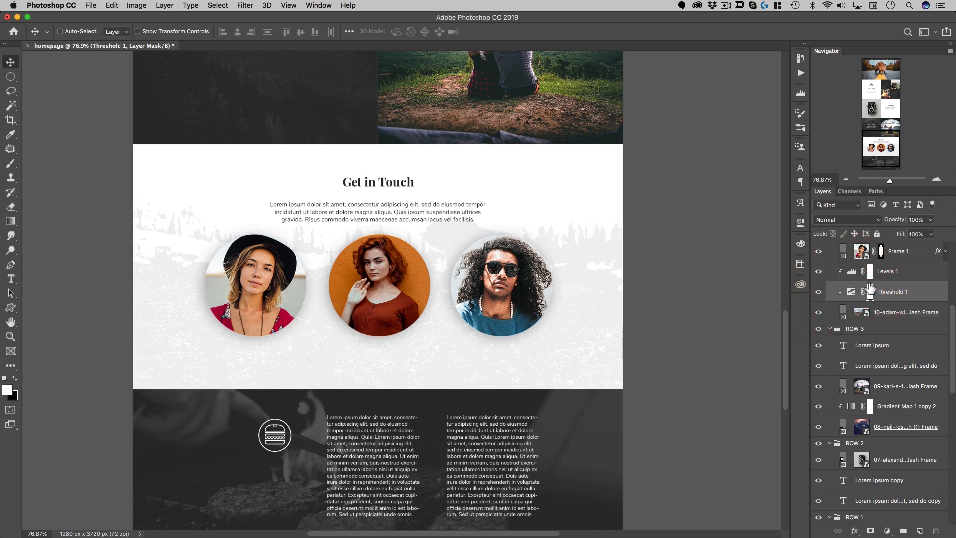
pyautogui.doubleClick(851, 294)
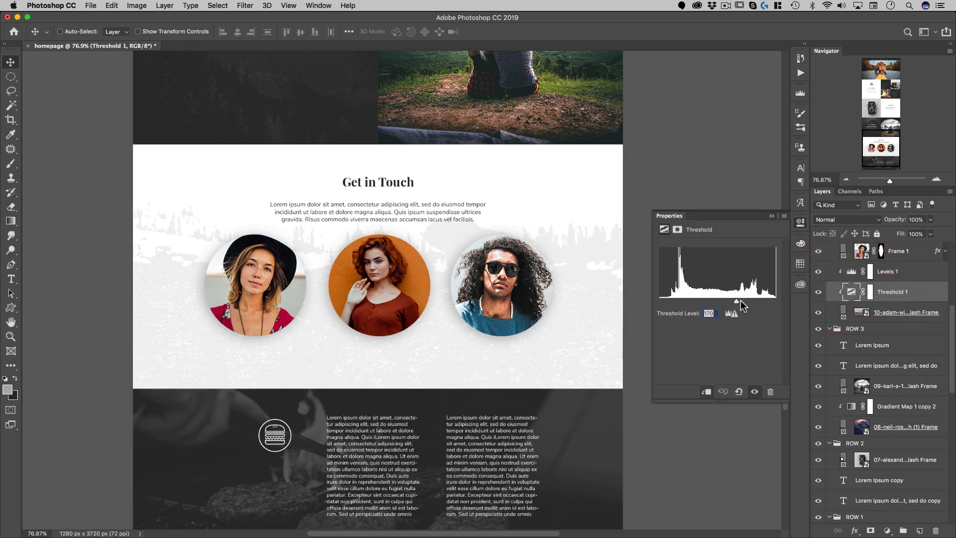
pyautogui.moveTo(737, 301); pyautogui.dragTo(736, 304)
pyautogui.click(804, 225)
# Replace the portrait of the woman in the black hat with the 11 photo from Finder.
pyautogui.press('super+Tab')
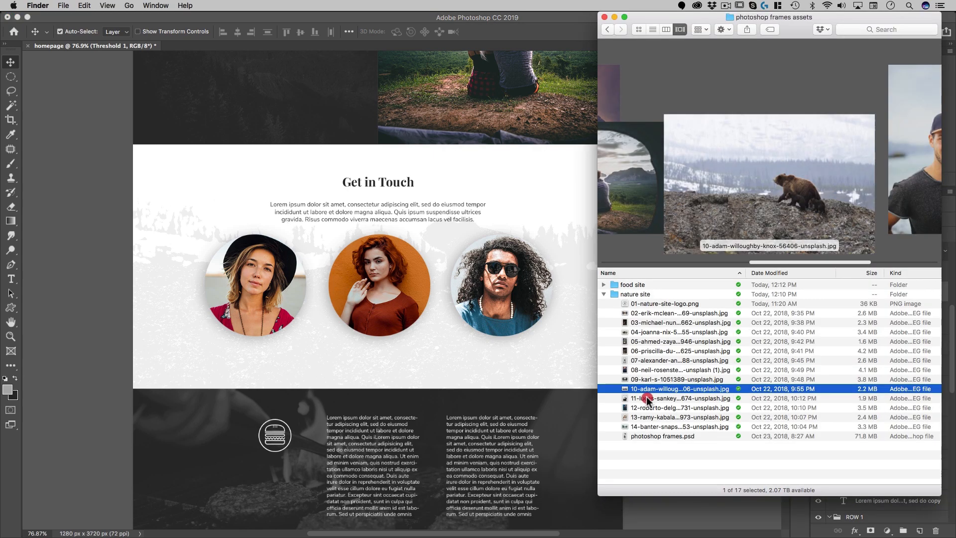
pyautogui.click(643, 398)
pyautogui.moveTo(643, 397); pyautogui.dragTo(324, 285)
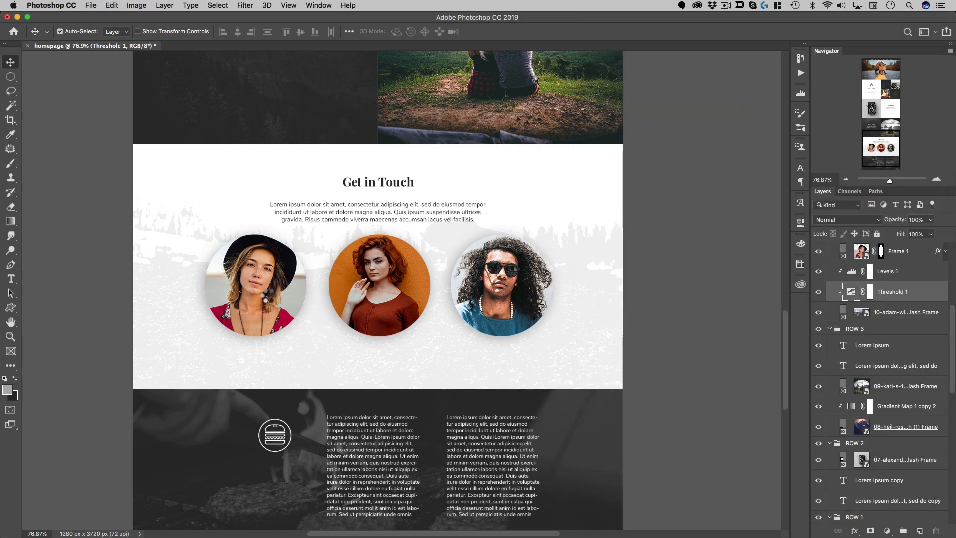
# Place the 12 portrait from Finder in the middle circle and shift it straight down about 44 px inside its frame.
pyautogui.press('super+Tab')
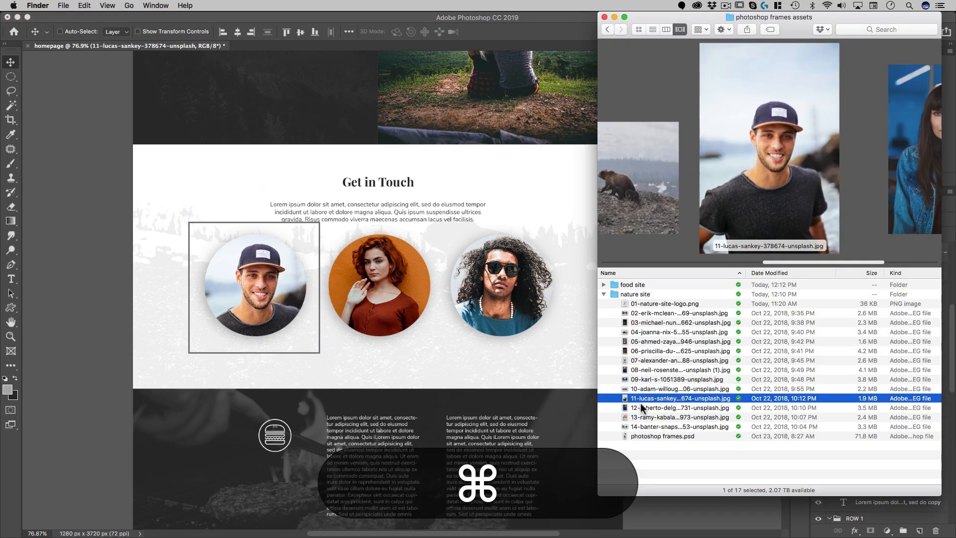
pyautogui.moveTo(642, 405); pyautogui.dragTo(440, 290)
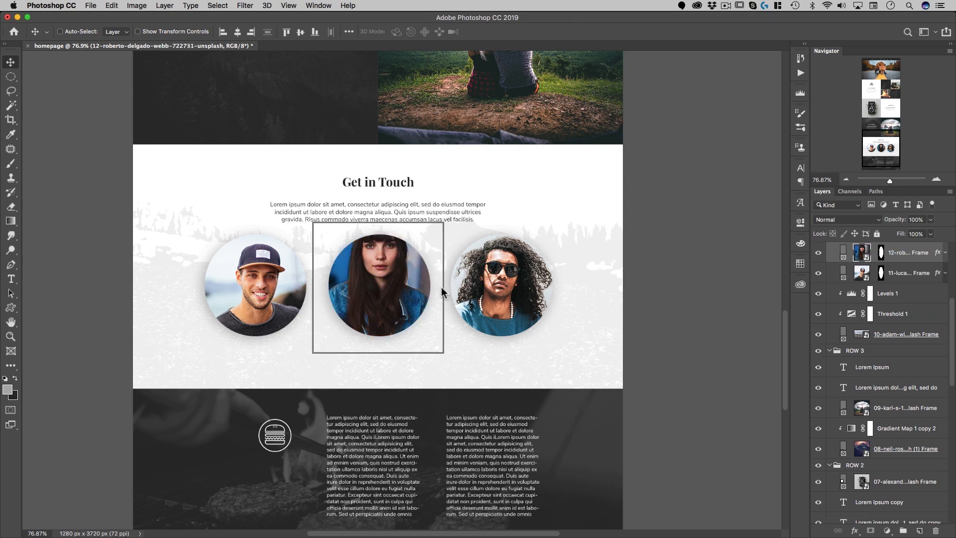
pyautogui.click(865, 255)
pyautogui.moveTo(374, 285); pyautogui.dragTo(374, 307)
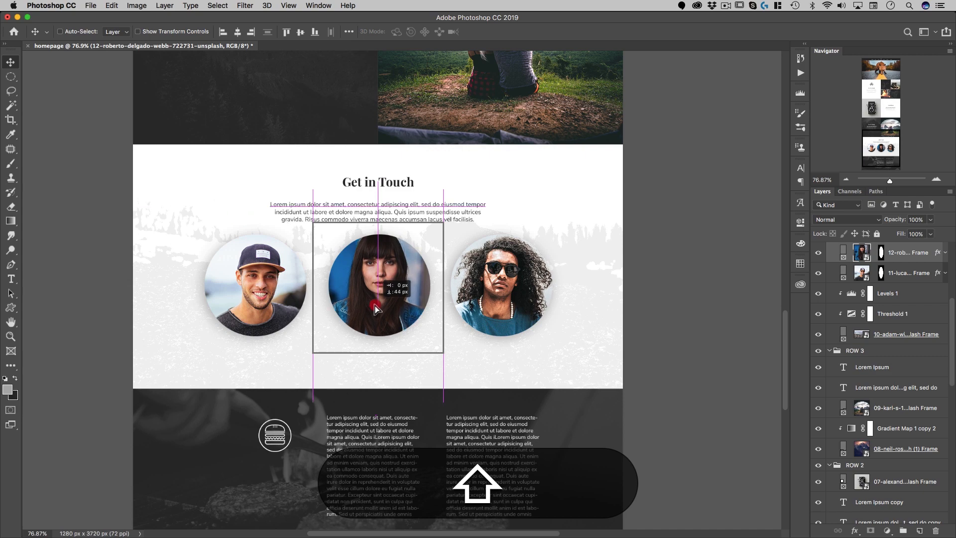
pyautogui.press('super+shift+Tab')
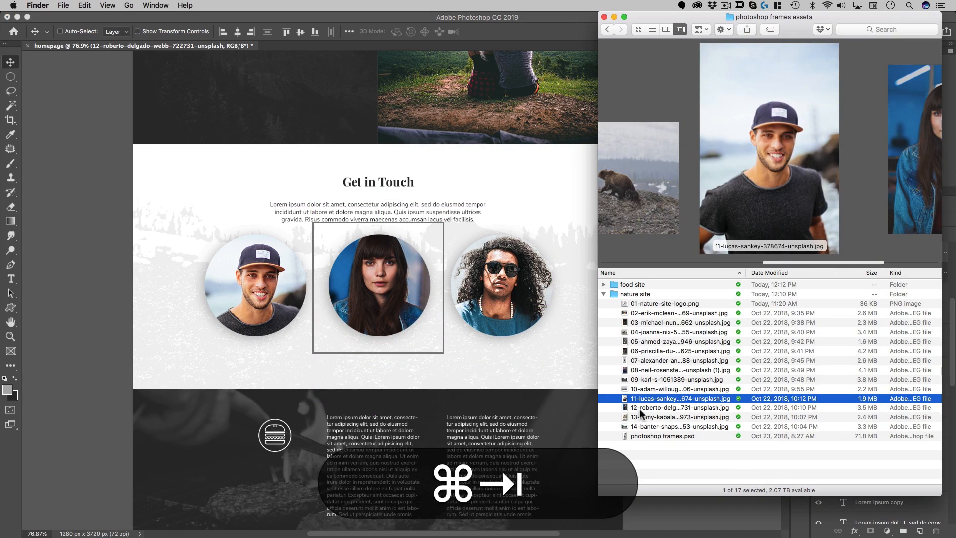
pyautogui.moveTo(640, 409); pyautogui.dragTo(518, 293)
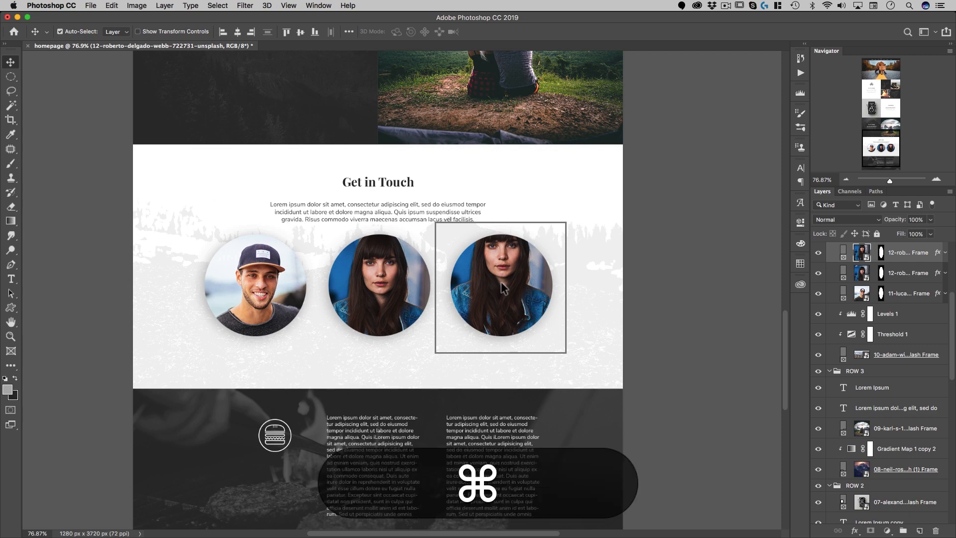
pyautogui.press('super+Tab')
pyautogui.moveTo(651, 410); pyautogui.dragTo(510, 287)
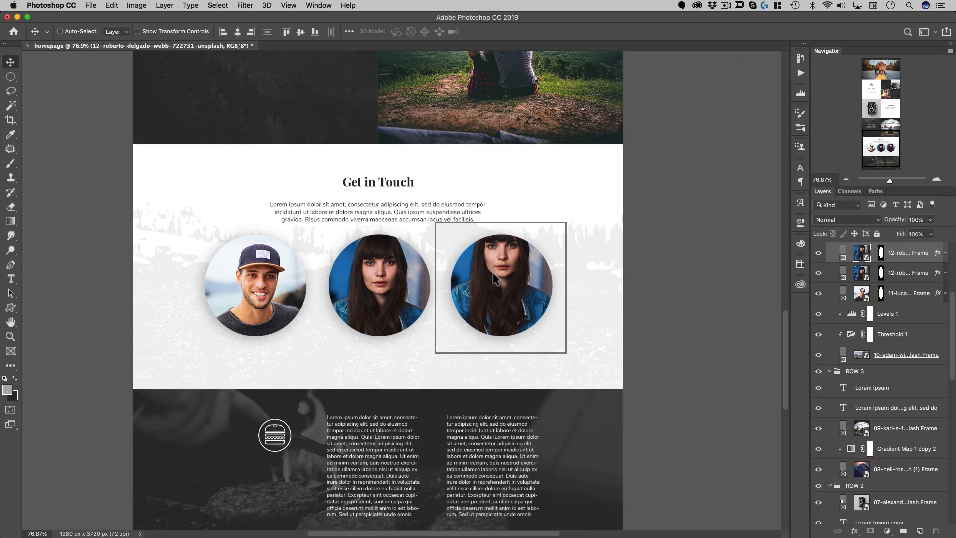
# Place the 13 portrait from Finder's nature site folder in the third Get in Touch circle.
pyautogui.press('super+Tab')
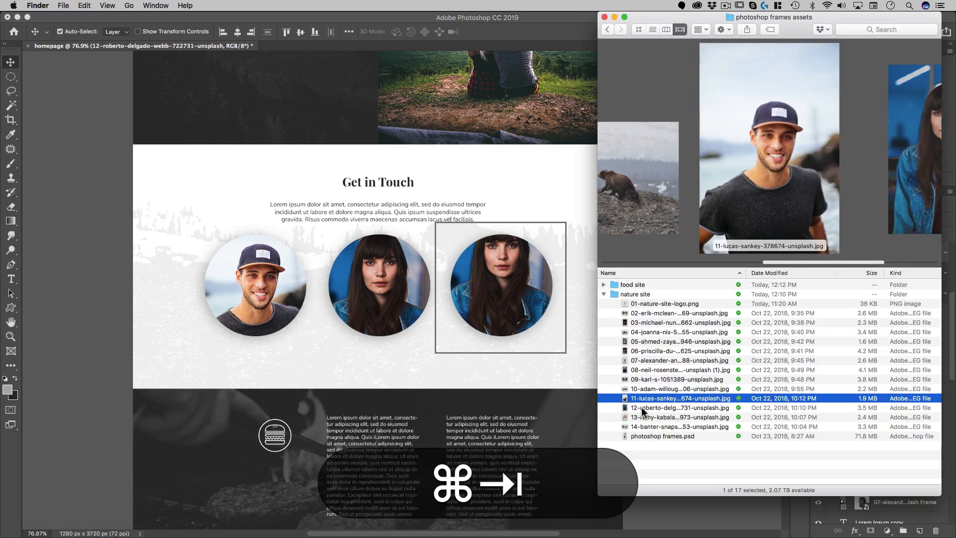
pyautogui.click(647, 417)
pyautogui.moveTo(647, 416); pyautogui.dragTo(508, 290)
# Scale down the man's portrait in the third circle and reposition it so his head is centred in the frame.
pyautogui.press('super+t')
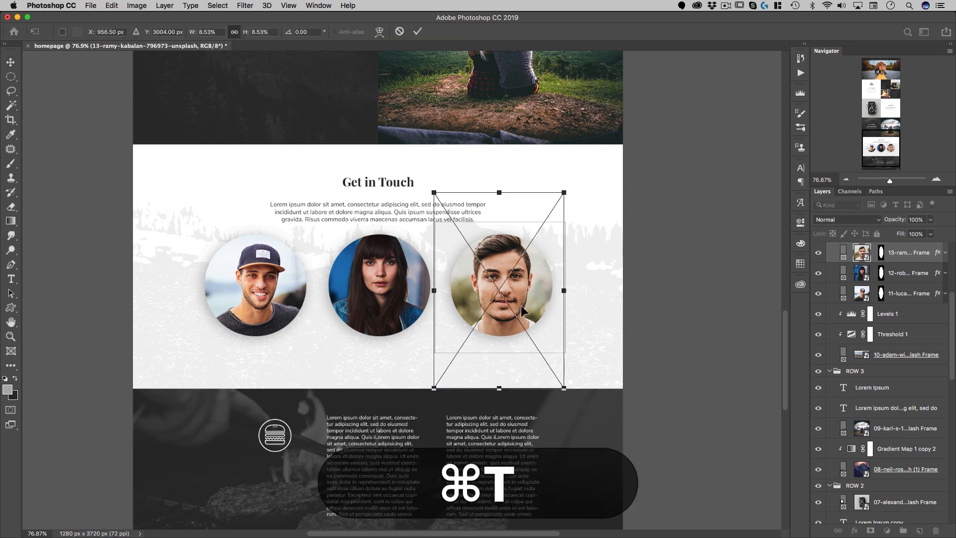
pyautogui.moveTo(562, 193); pyautogui.dragTo(551, 212)
pyautogui.moveTo(506, 269); pyautogui.dragTo(513, 260)
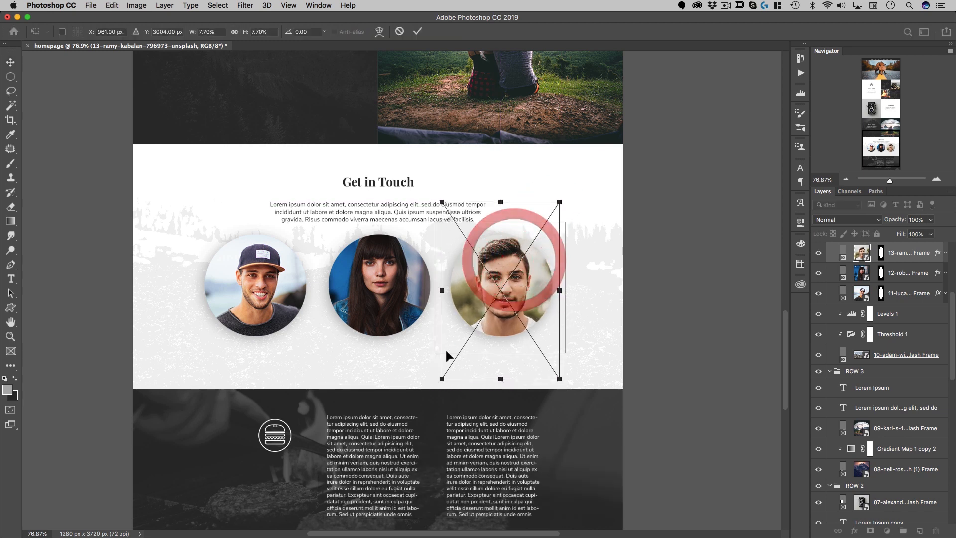
pyautogui.moveTo(441, 379); pyautogui.dragTo(443, 374)
pyautogui.moveTo(521, 286); pyautogui.dragTo(518, 282)
pyautogui.doubleClick(517, 282)
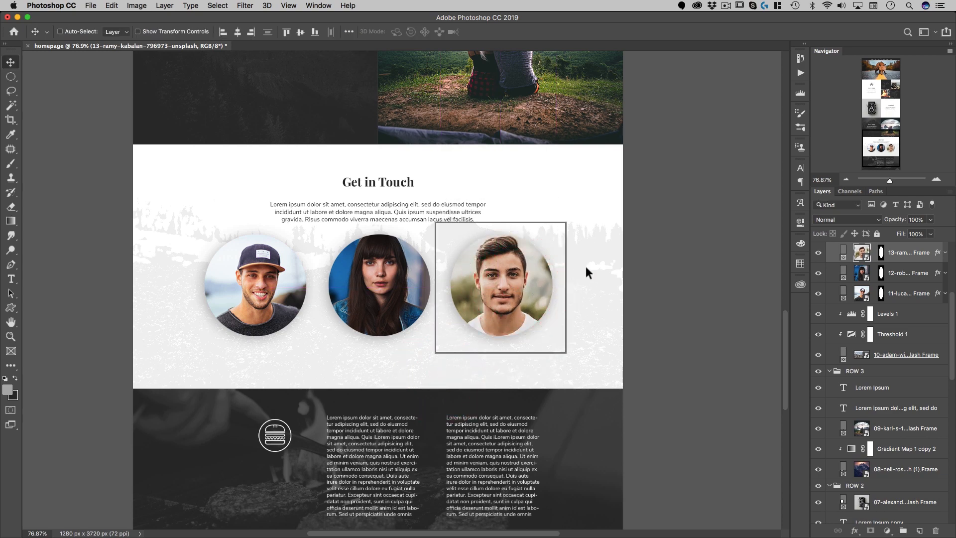
# Replace the dark footer's grill background with the 14 mountain lake photo from Finder.
pyautogui.scroll(-3, 583, 269)
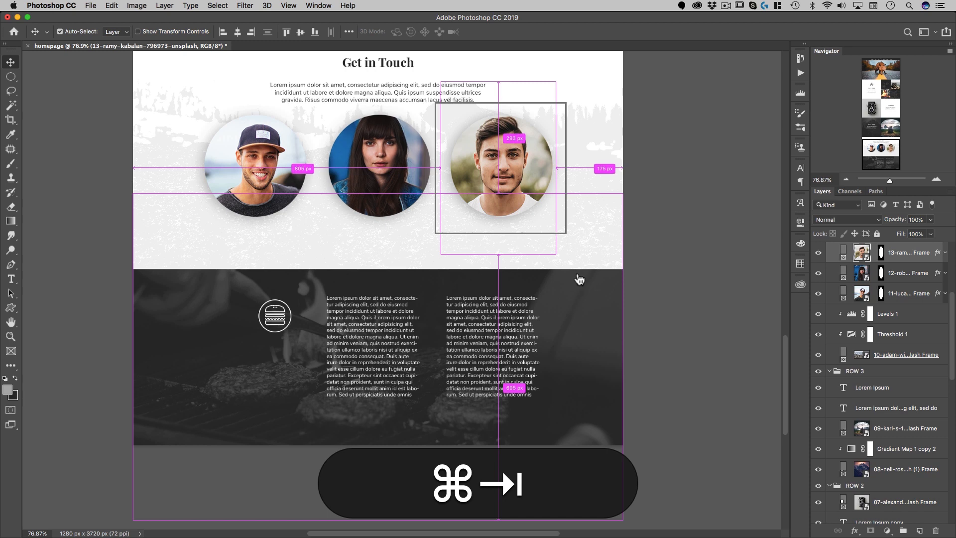
pyautogui.press('super+shift+Tab')
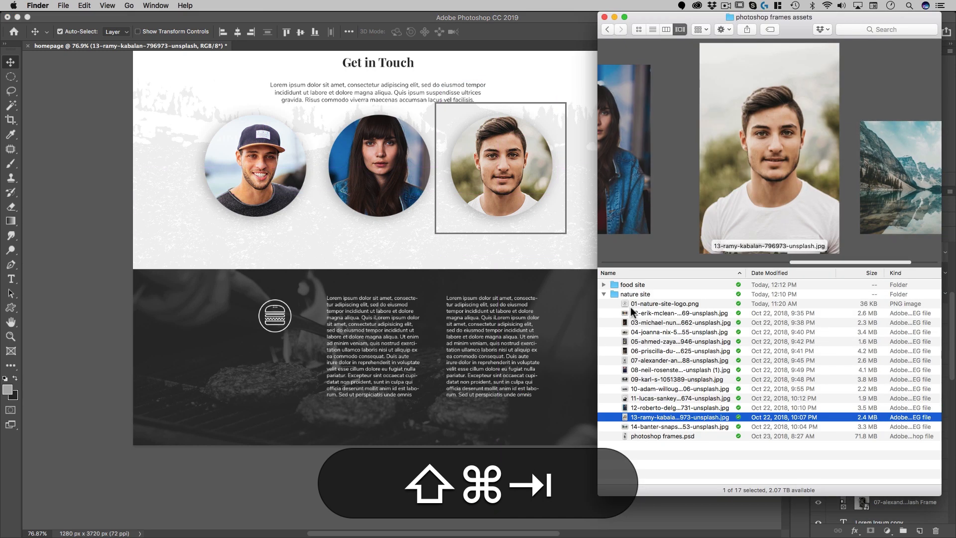
pyautogui.click(673, 426)
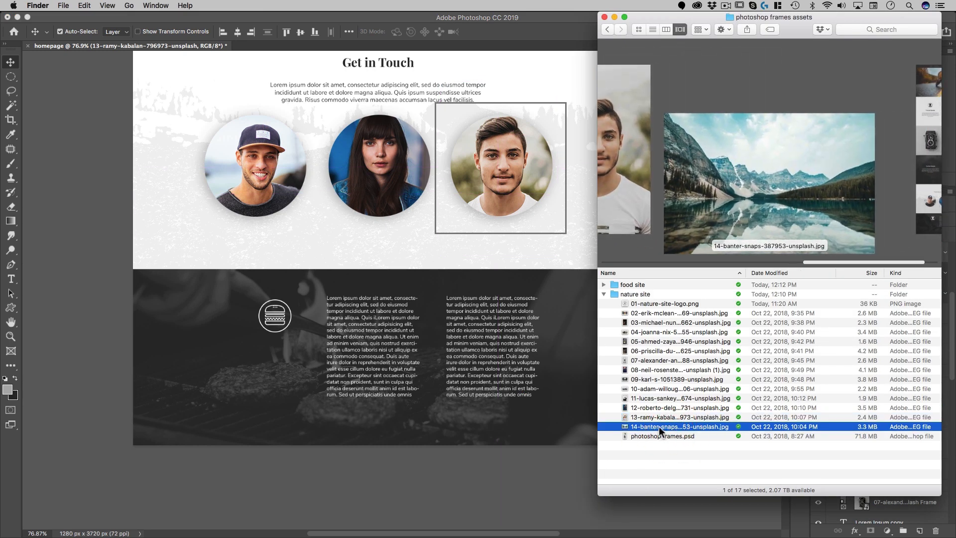
pyautogui.moveTo(659, 426); pyautogui.dragTo(559, 429)
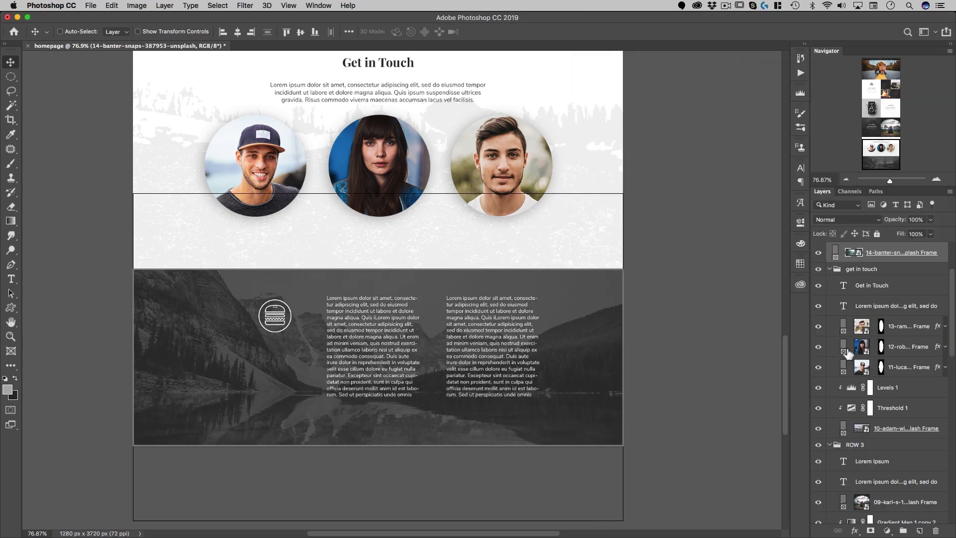
# Darken the footer's Gradient Map 1 copy 3 by setting its end colour stop to a darker grey sampled from the gradient's middle.
pyautogui.scroll(4, 847, 351)
pyautogui.click(846, 315)
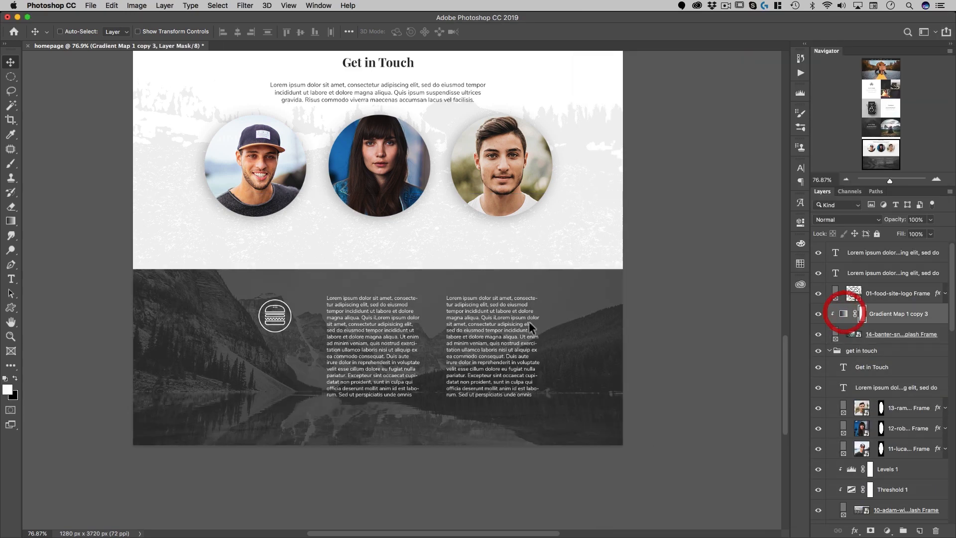
pyautogui.doubleClick(844, 315)
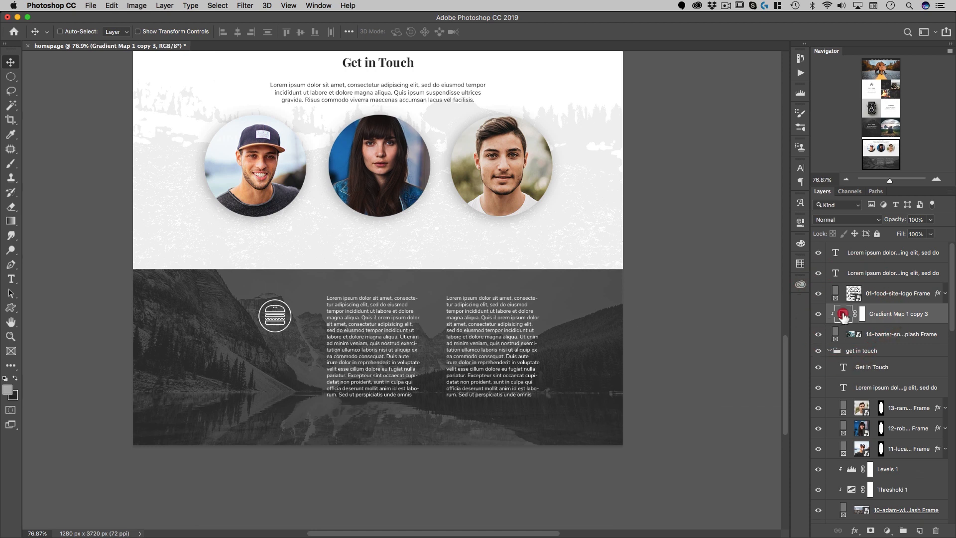
pyautogui.click(723, 252)
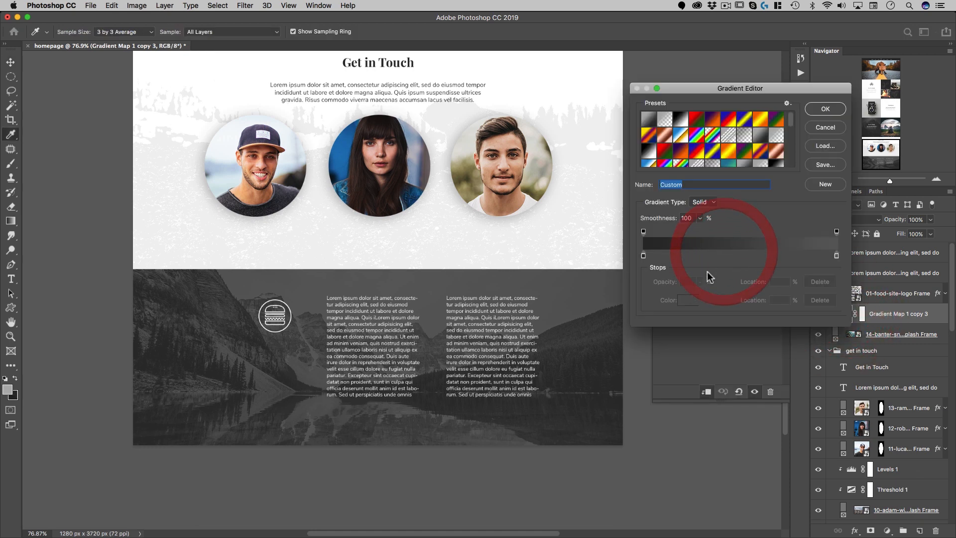
pyautogui.click(836, 256)
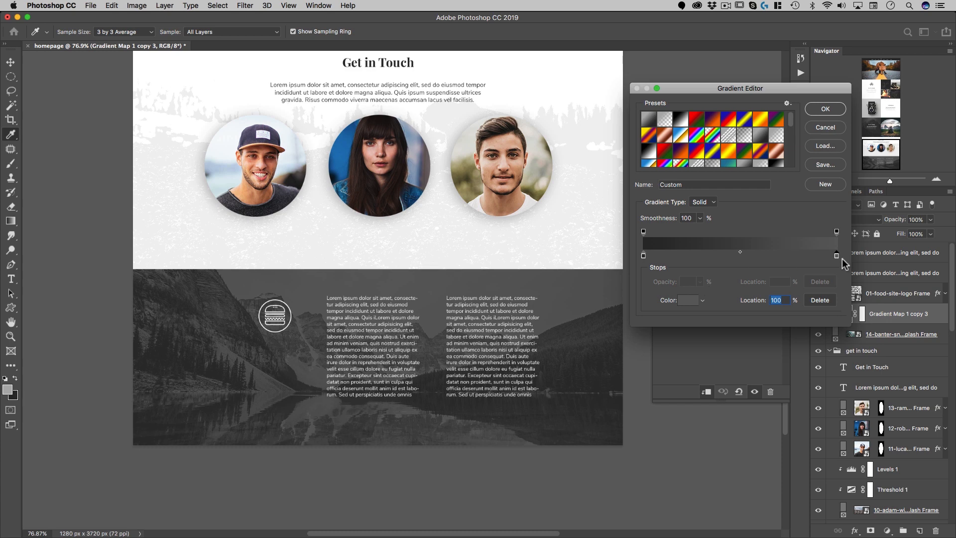
pyautogui.click(755, 243)
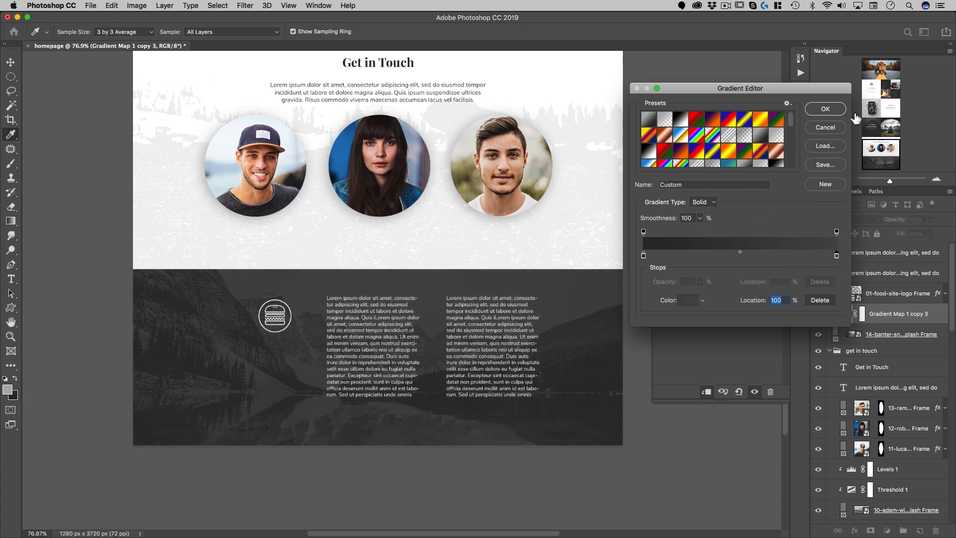
pyautogui.click(836, 110)
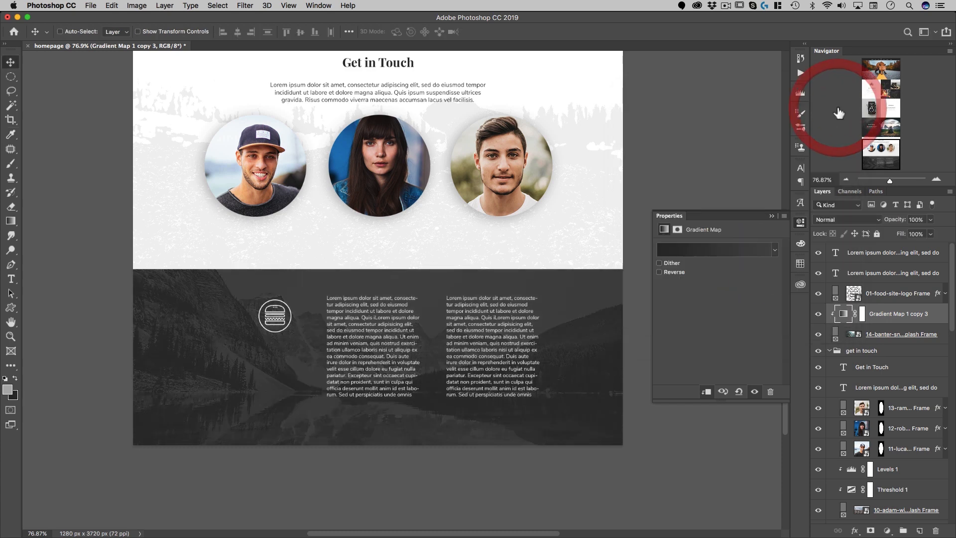
pyautogui.click(800, 221)
pyautogui.scroll(1, 568, 236)
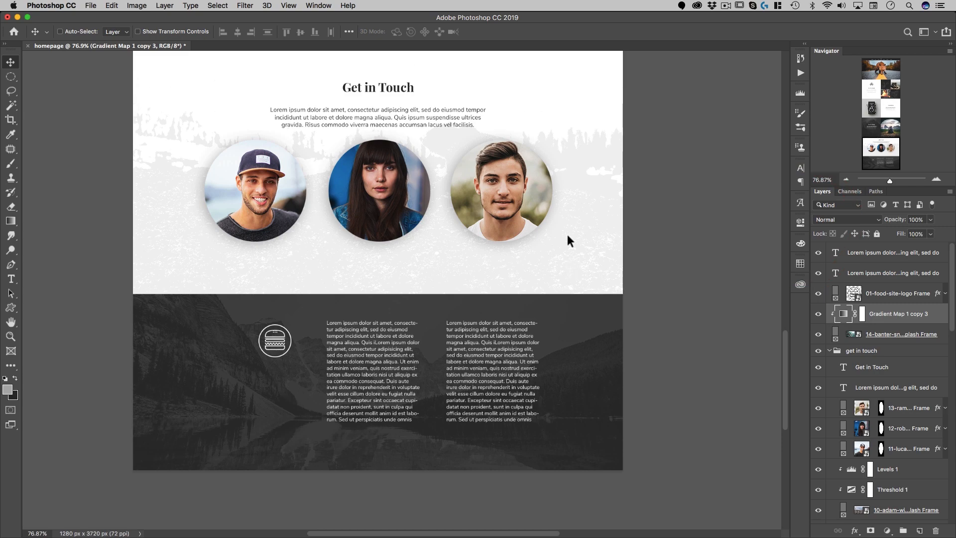
pyautogui.moveTo(554, 219); pyautogui.dragTo(481, 255)
pyautogui.scroll(1, 480, 228)
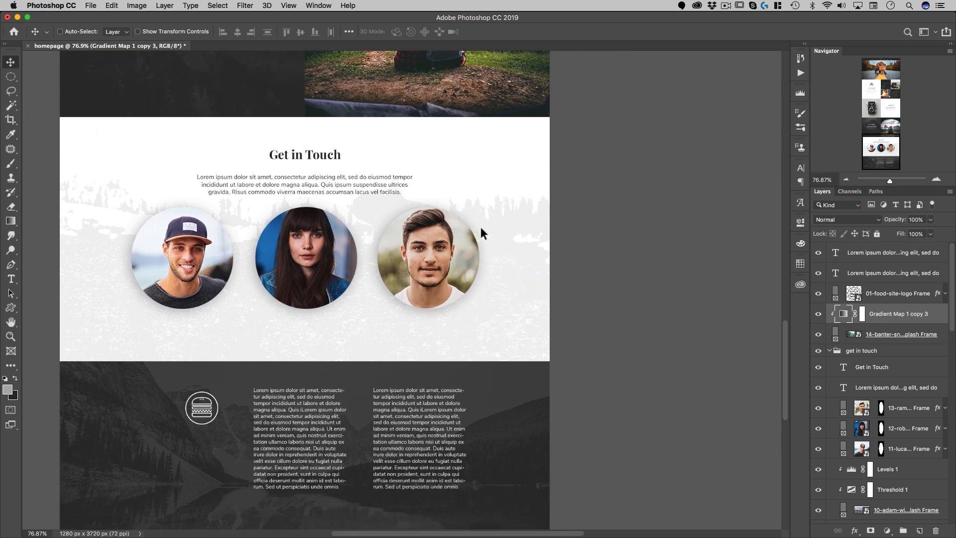
# Review the homepage from the header to the footer, checking the replaced photos in every section.
pyautogui.scroll(10, 480, 226)
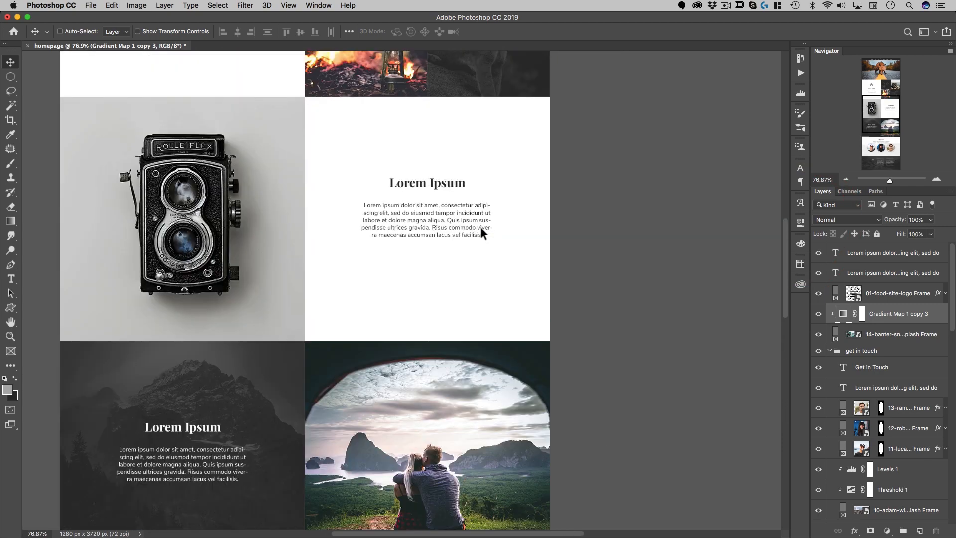
pyautogui.scroll(15, 480, 226)
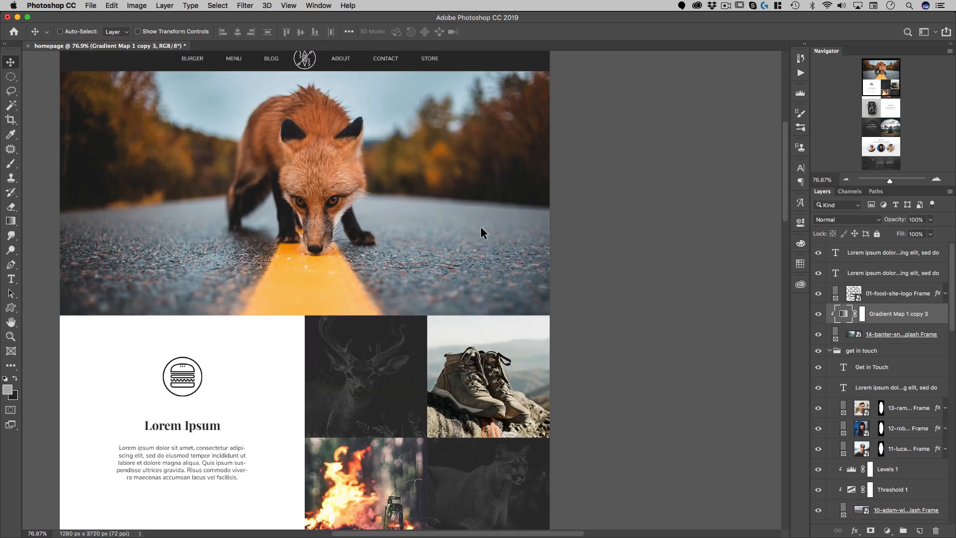
pyautogui.moveTo(481, 227); pyautogui.dragTo(449, 227)
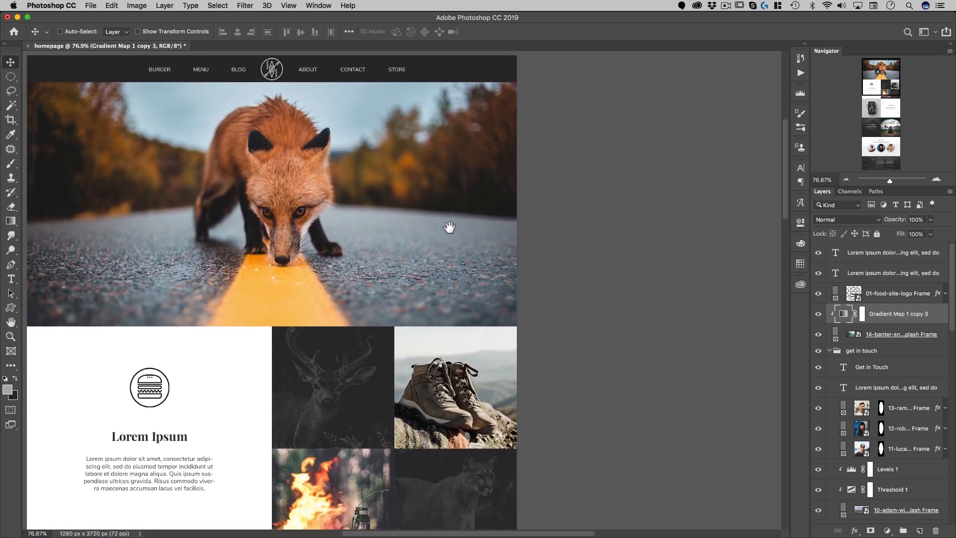
pyautogui.scroll(-5, 400, 367)
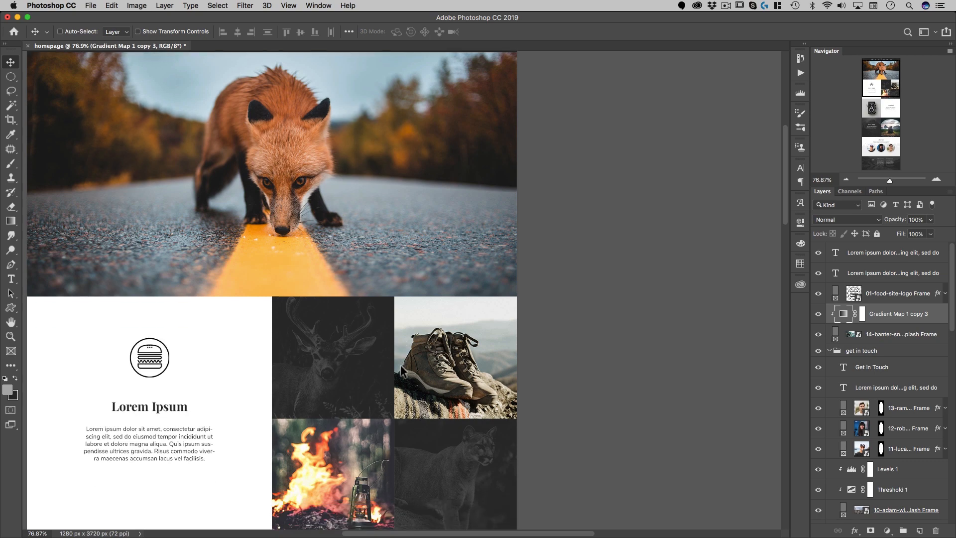
pyautogui.scroll(-12, 358, 293)
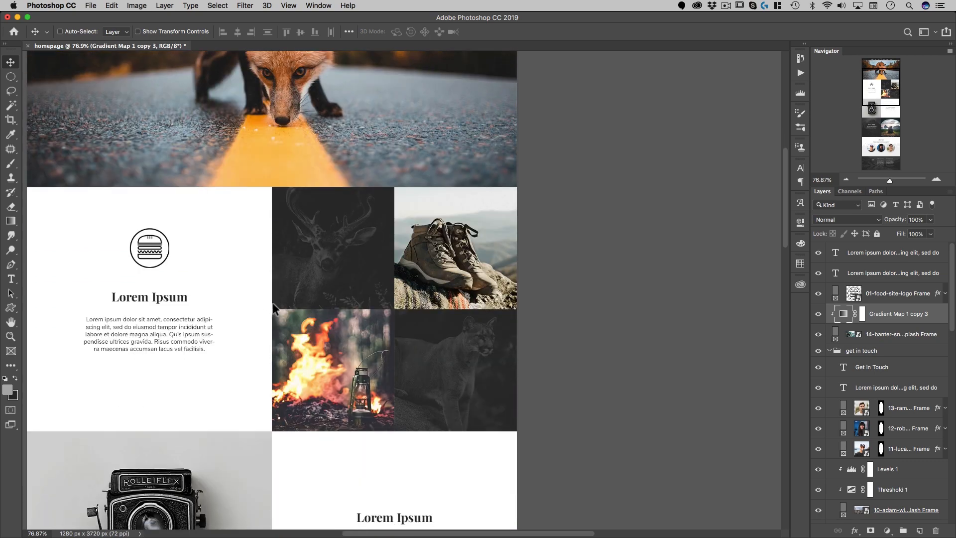
pyautogui.scroll(-4, 273, 309)
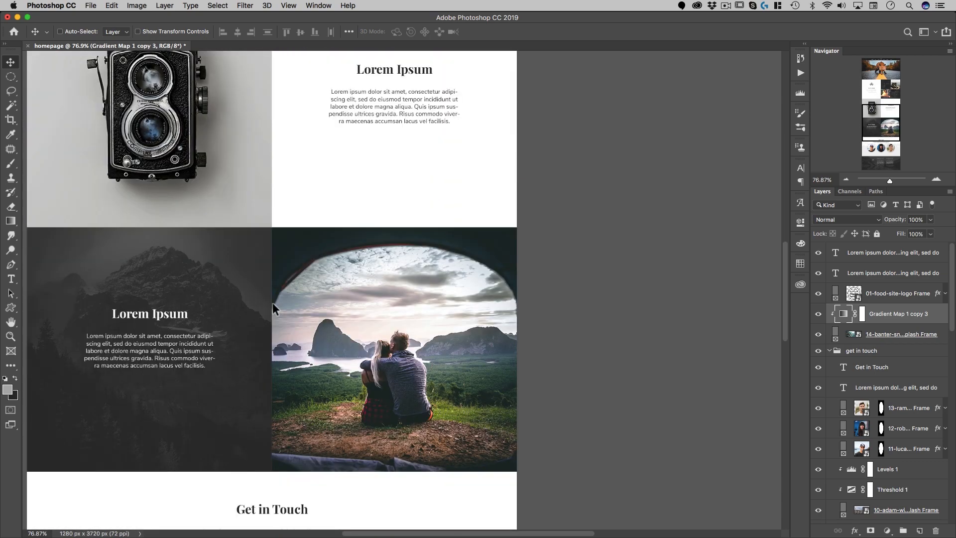
pyautogui.scroll(-4, 273, 309)
pyautogui.scroll(-4, 327, 308)
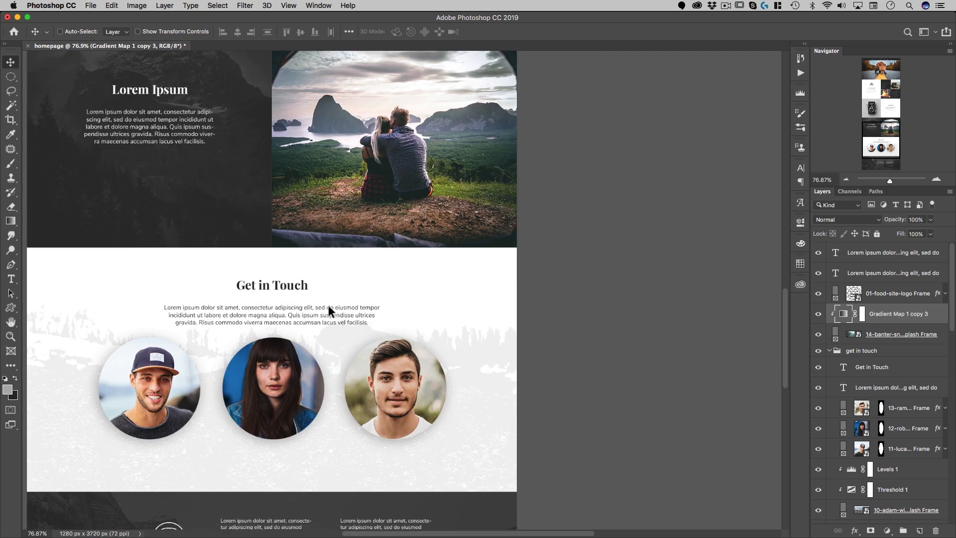
pyautogui.scroll(-6, 303, 323)
pyautogui.scroll(2, 378, 319)
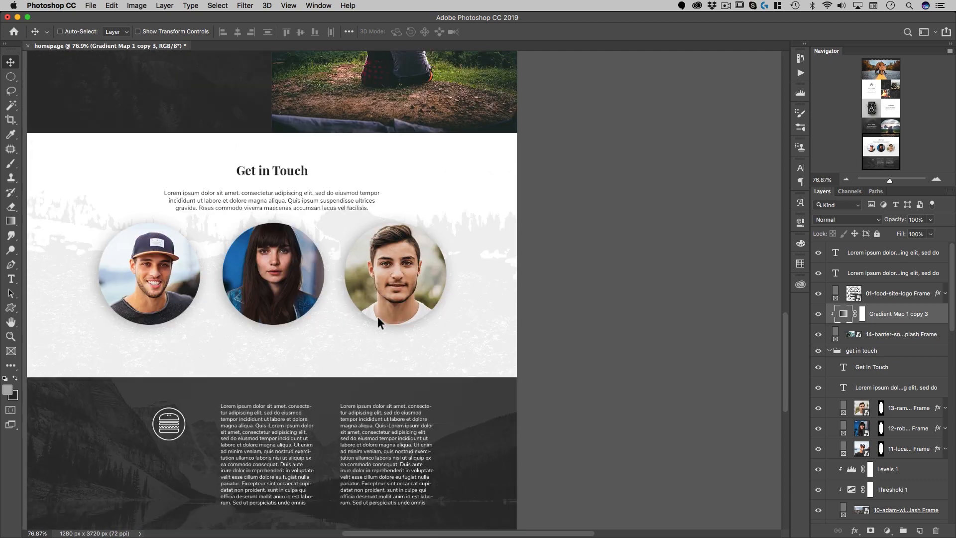
pyautogui.scroll(10, 338, 314)
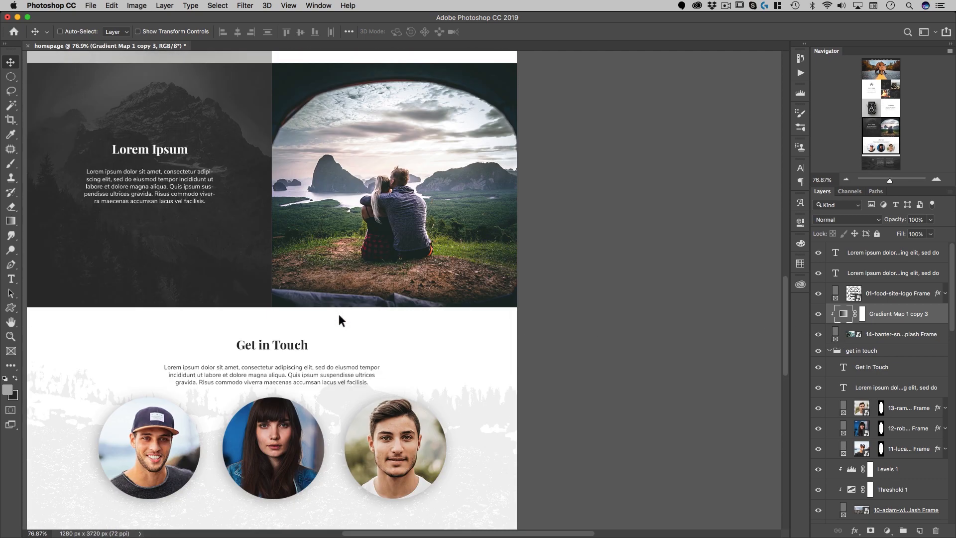
pyautogui.scroll(3, 431, 318)
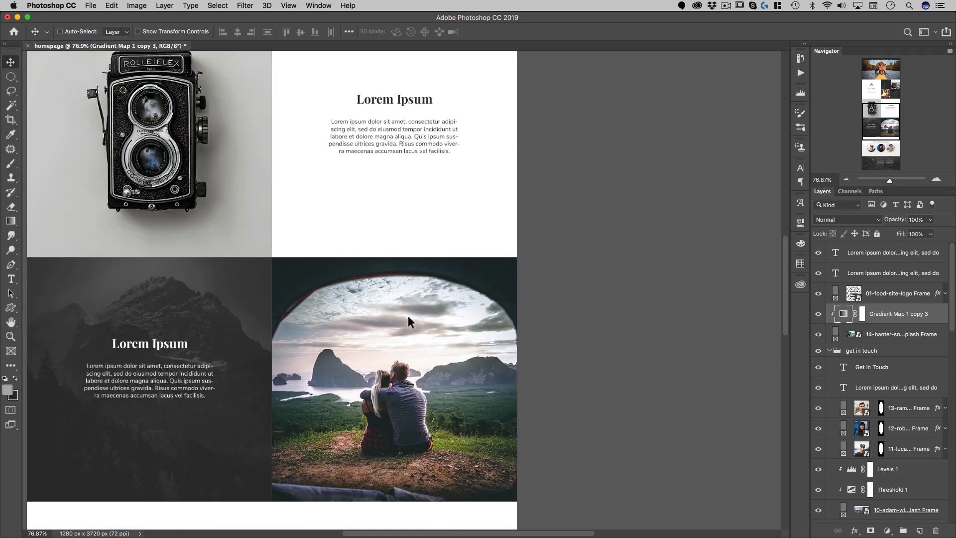
# Select the camera photo's frame in ROW 2 and examine its relinking and content replacement commands, plus the file placing commands.
pyautogui.keyDown('super'); pyautogui.click(122, 138); pyautogui.keyUp('super')
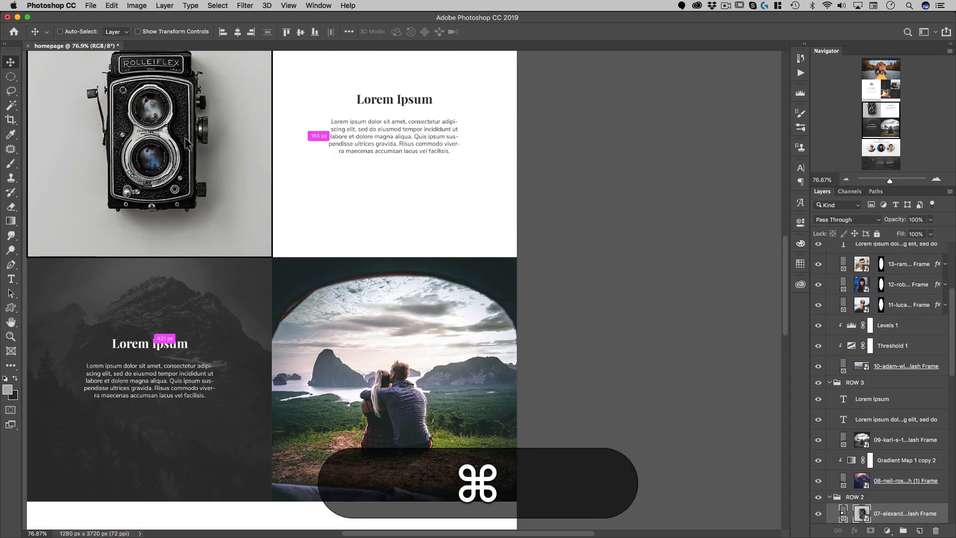
pyautogui.rightClick(891, 407)
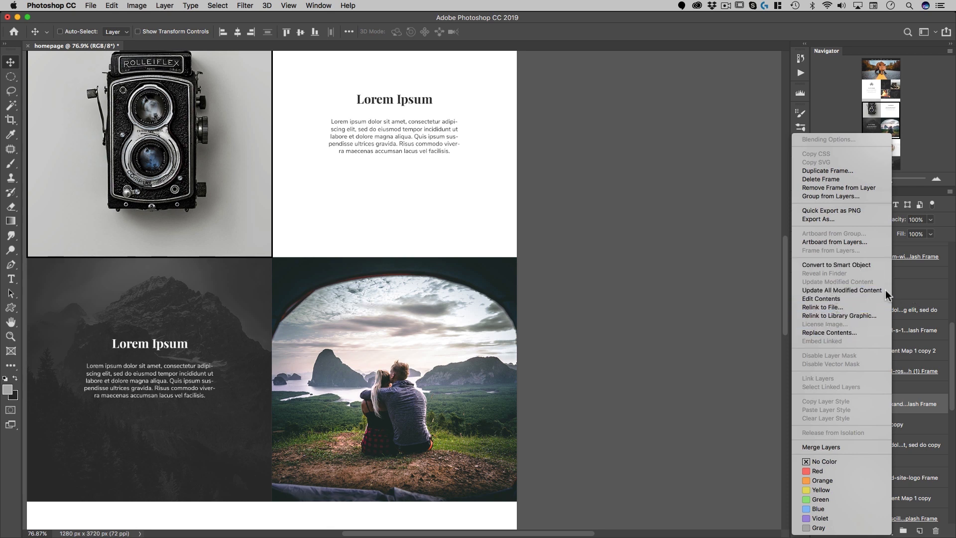
pyautogui.click(203, 90)
pyautogui.click(49, 6)
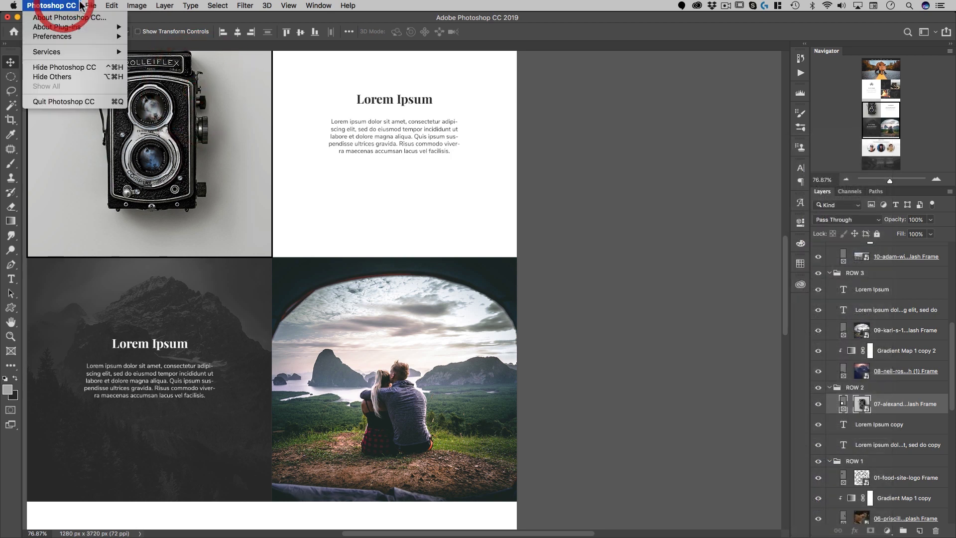
pyautogui.moveTo(92, 5)
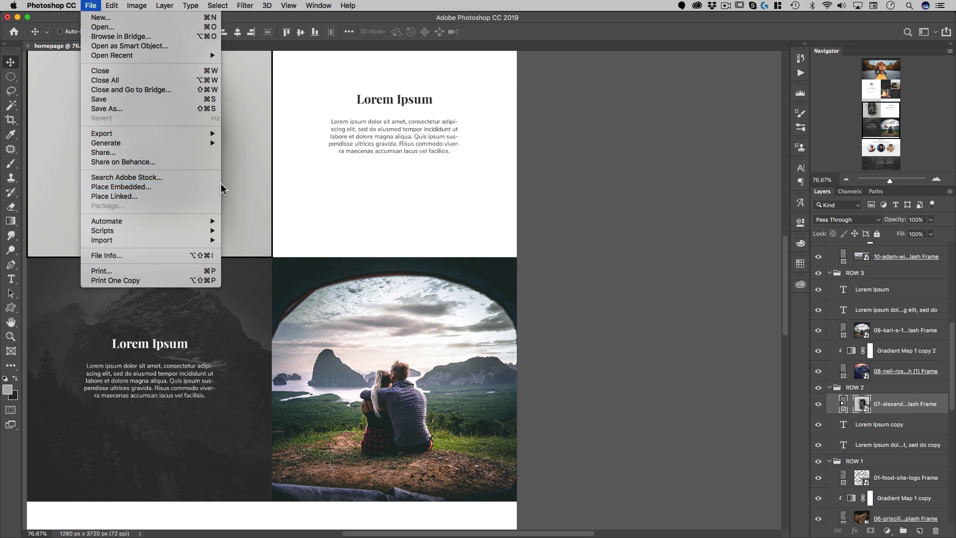
pyautogui.click(244, 121)
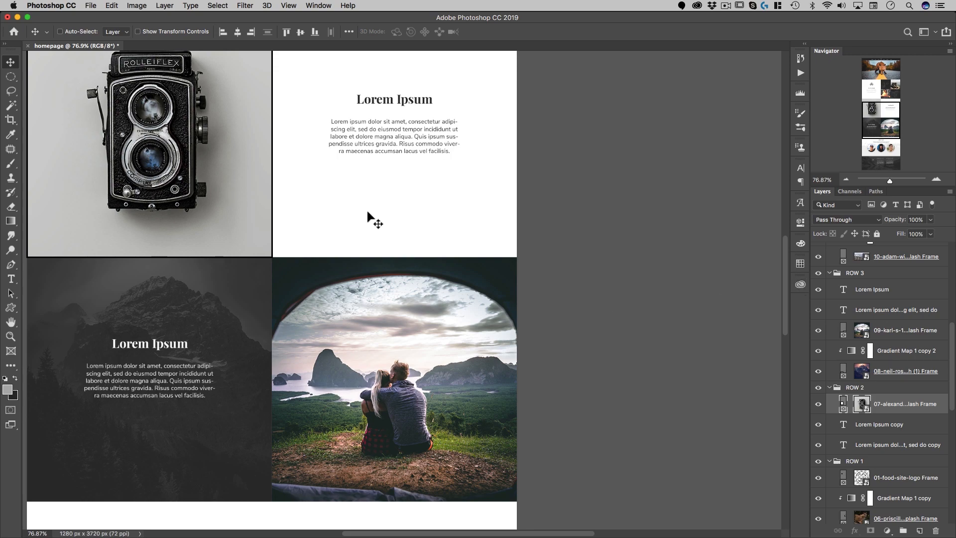
# Preview the finished homepage in full screen mode without the interface, with the header and fox photo centred in view.
pyautogui.scroll(10, 366, 269)
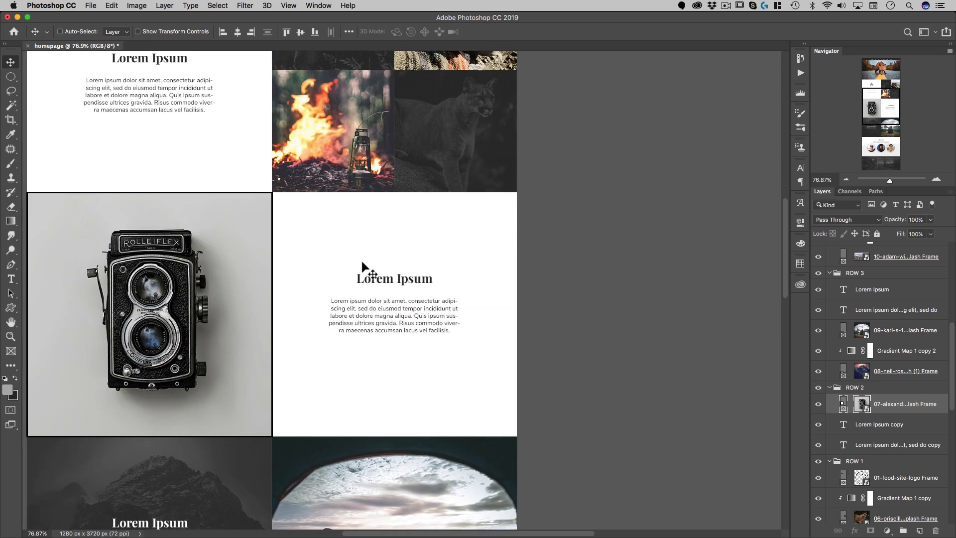
pyautogui.scroll(8, 366, 207)
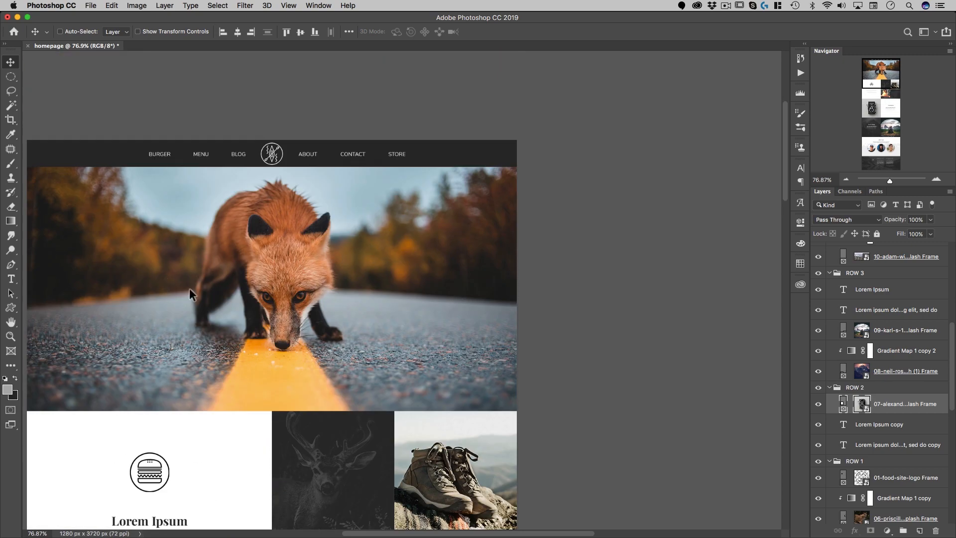
pyautogui.hscroll(-3, 294, 299)
pyautogui.scroll(-2, 294, 298)
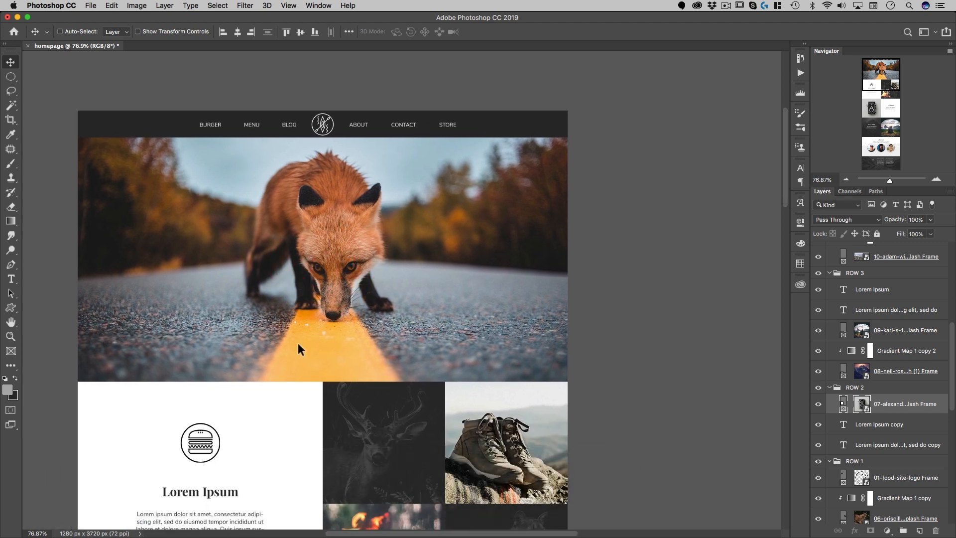
pyautogui.scroll(-2, 283, 297)
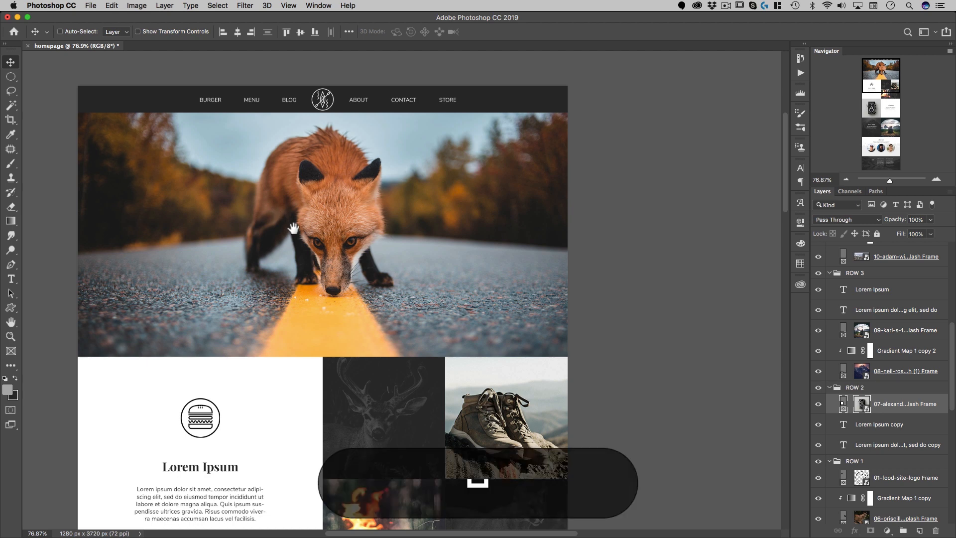
pyautogui.hscroll(2, 274, 207)
pyautogui.scroll(-2, 275, 207)
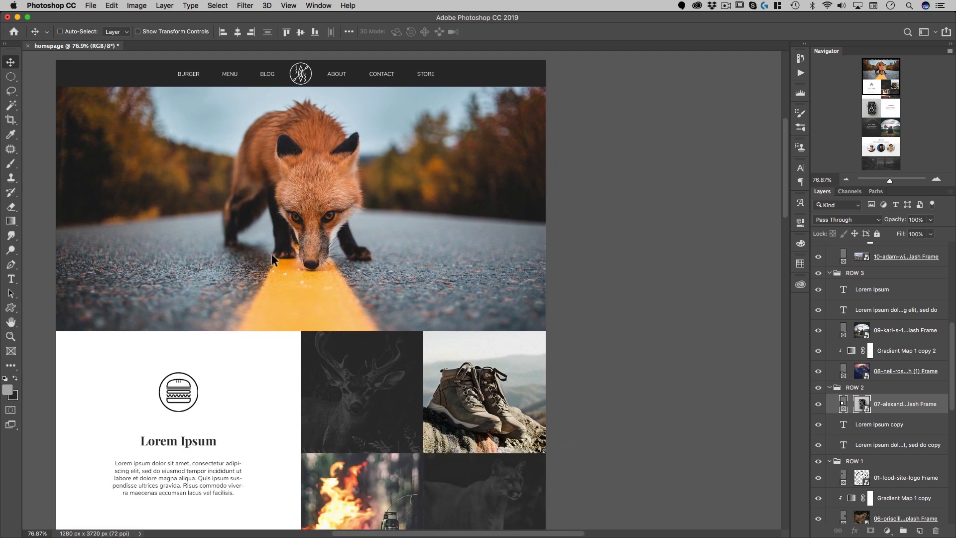
pyautogui.scroll(-3, 324, 250)
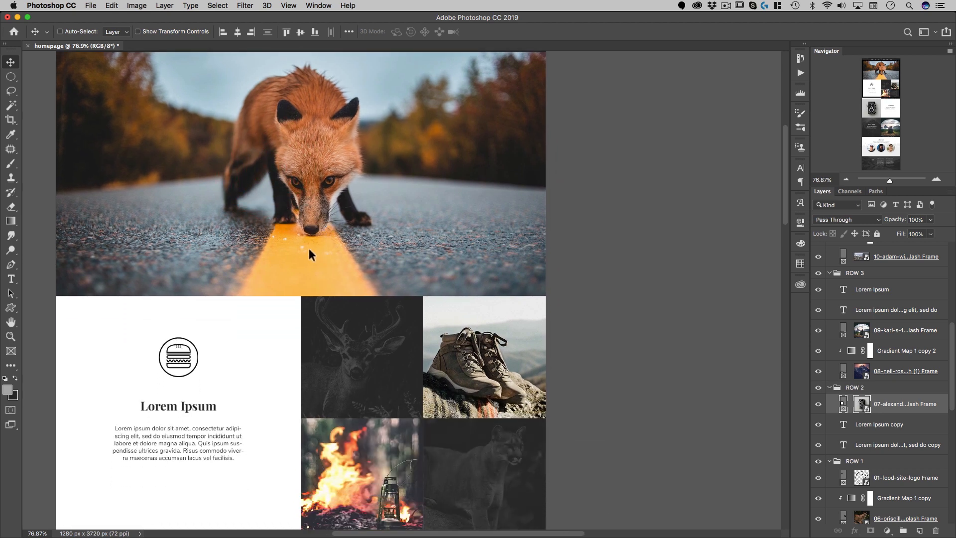
pyautogui.press('space')
pyautogui.moveTo(319, 229); pyautogui.dragTo(438, 253)
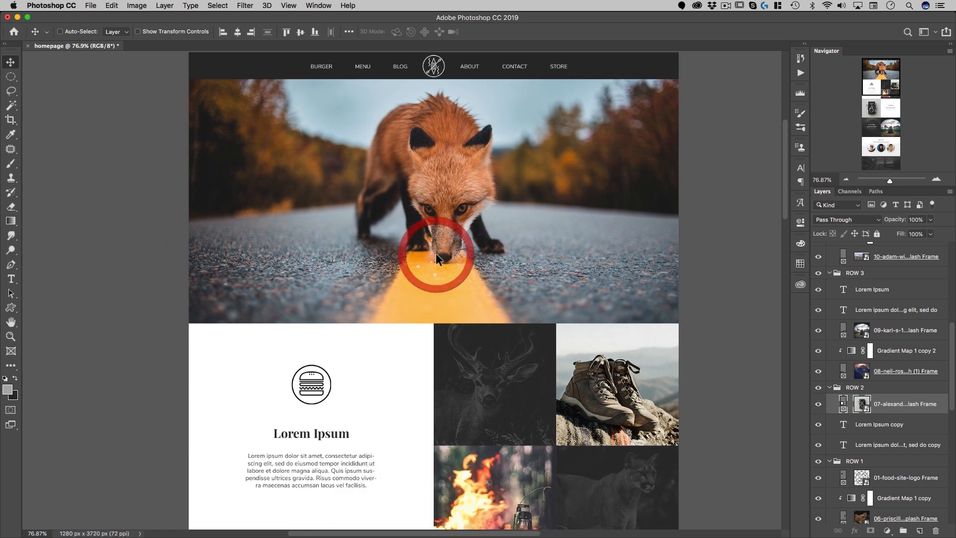
pyautogui.press('f')
pyautogui.press('f')
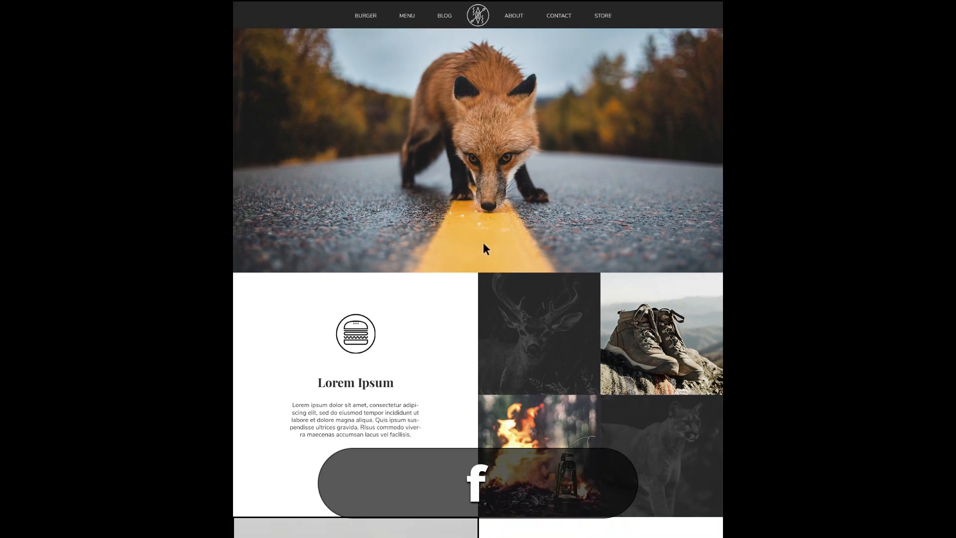
pyautogui.press('space')
pyautogui.moveTo(492, 237); pyautogui.dragTo(495, 245)
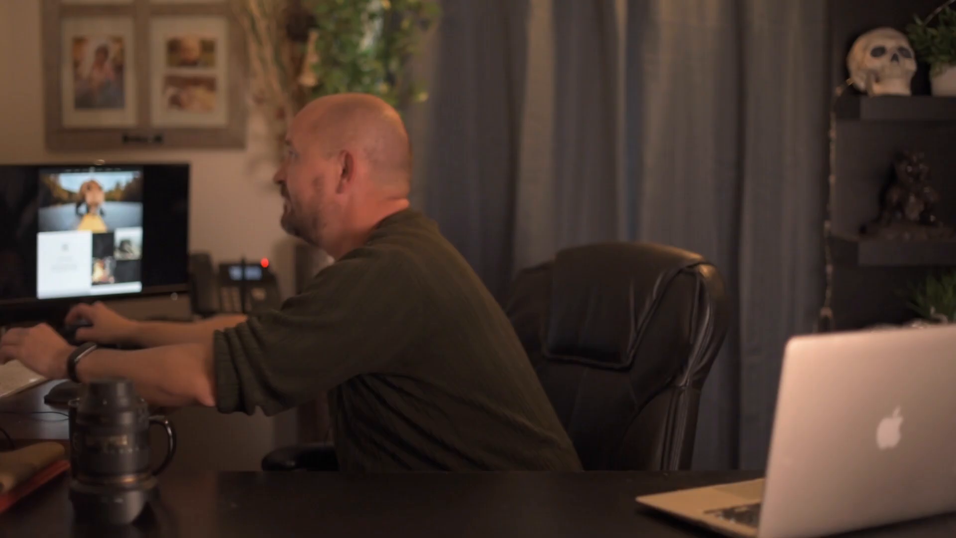